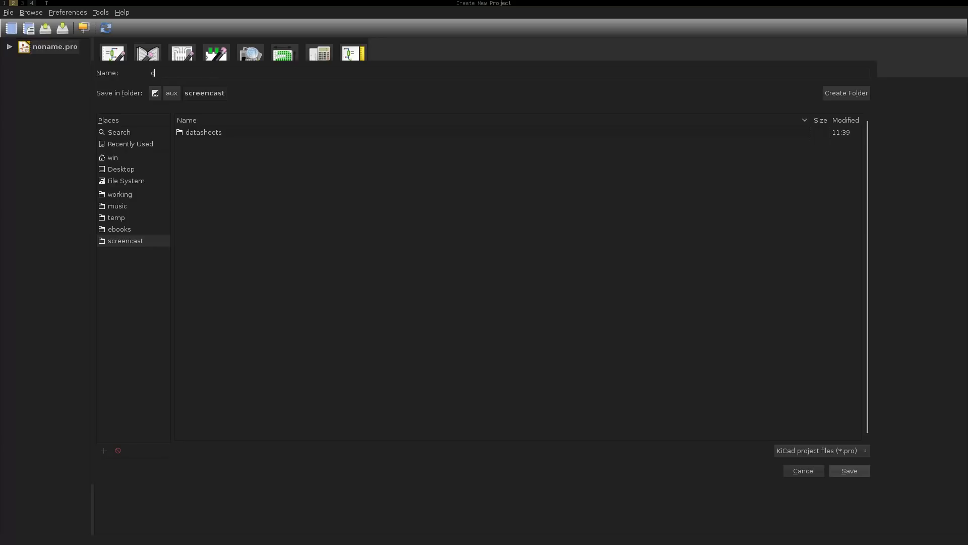
- Create the project "circuit" in its own new empty directory, and create its schematic file in the schematic editor
{"action": "key", "text": "Return"}
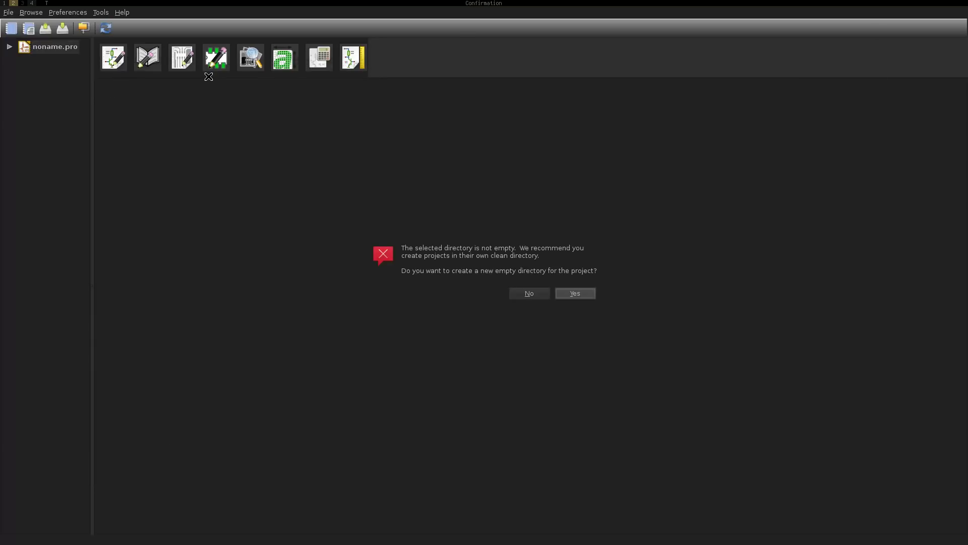
{"action": "left_click", "coordinate": [583, 293]}
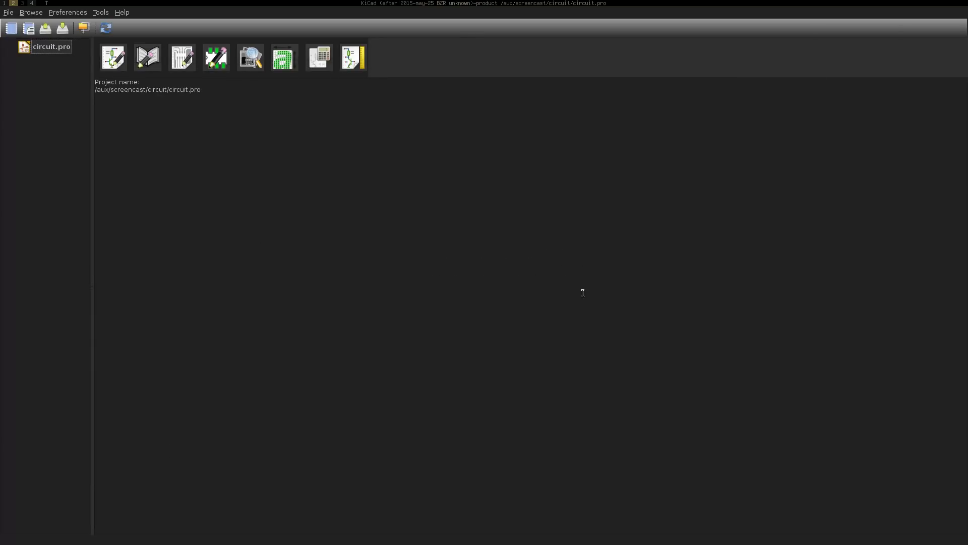
{"action": "left_click", "coordinate": [106, 58]}
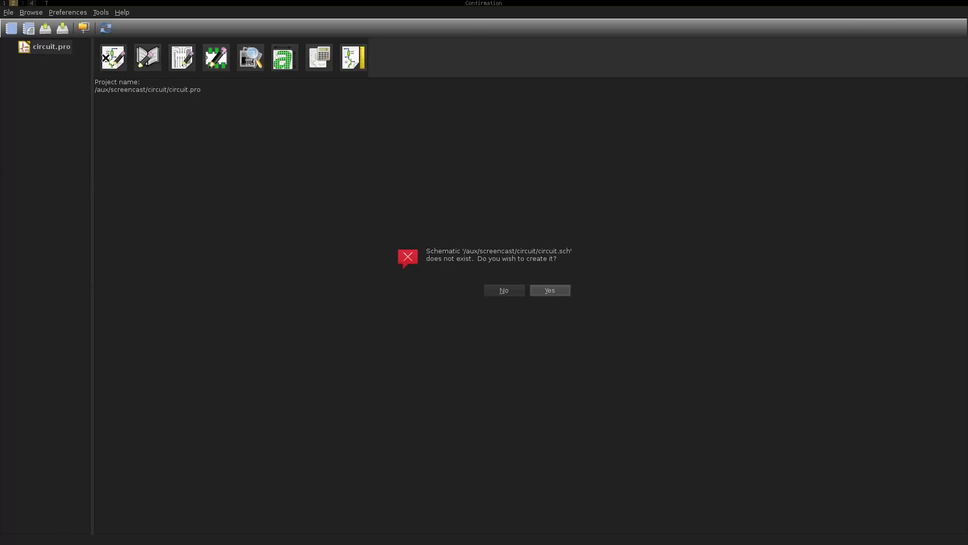
{"action": "left_click", "coordinate": [546, 288]}
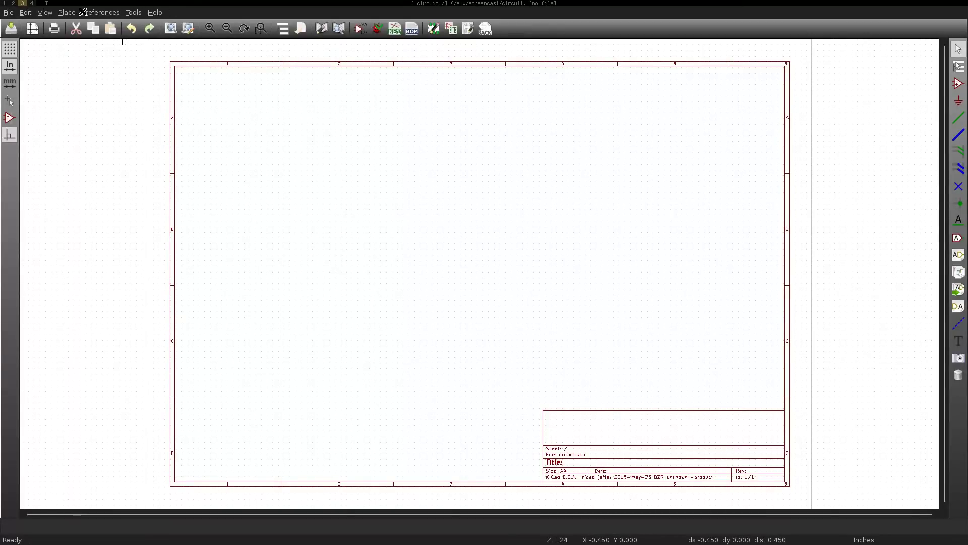
- Open the Library Editor from the empty circuit schematic
{"action": "left_click", "coordinate": [101, 12]}
{"action": "mouse_move", "coordinate": [128, 12]}
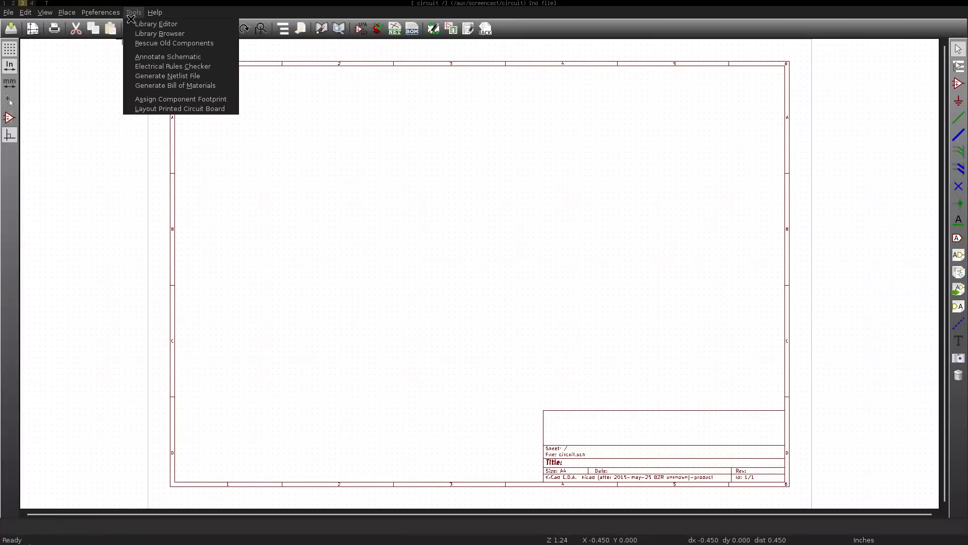
{"action": "left_click", "coordinate": [134, 24]}
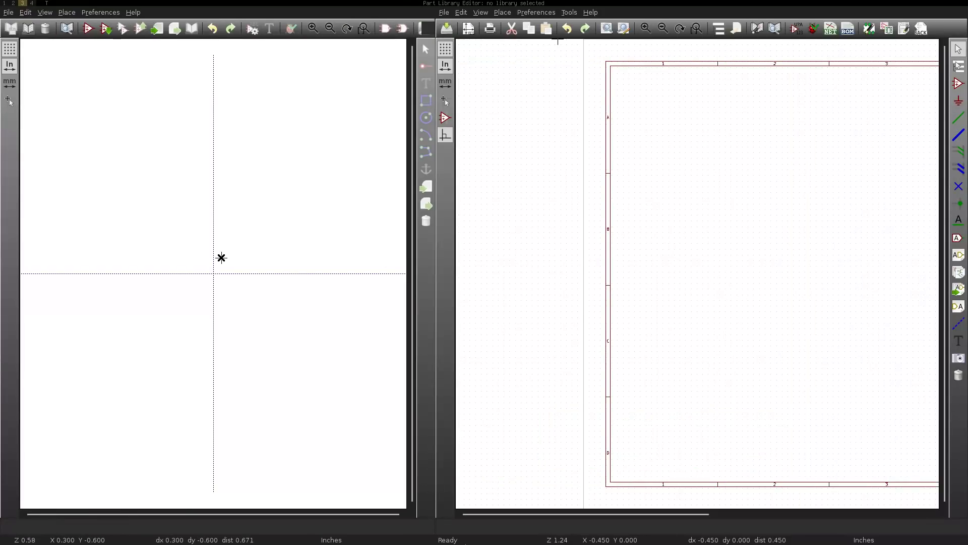
- Switch to the STM32F030 datasheet PDF and find the TSSOP20 20-pin package pinout figure
{"action": "key", "text": "super+4"}
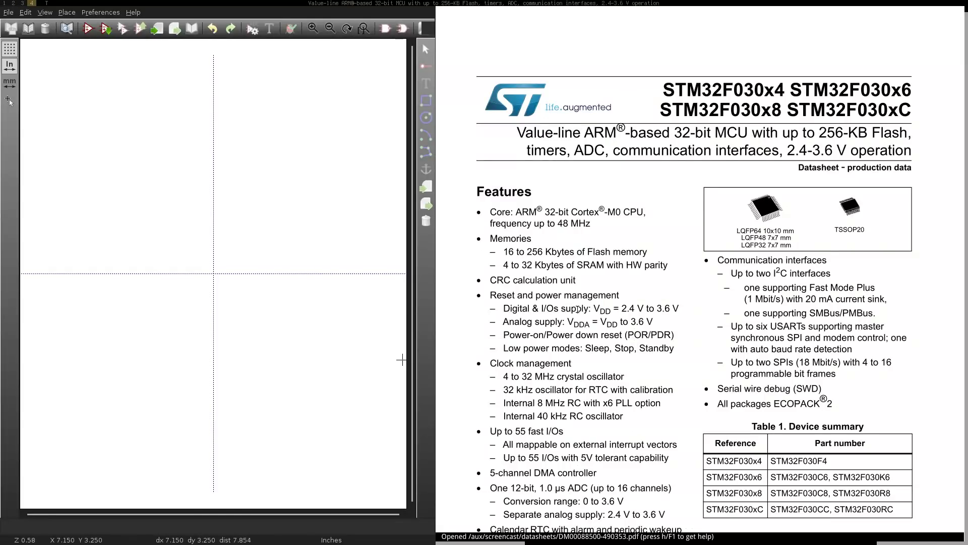
{"action": "scroll", "coordinate": [578, 309], "scroll_direction": "down", "scroll_amount": 15}
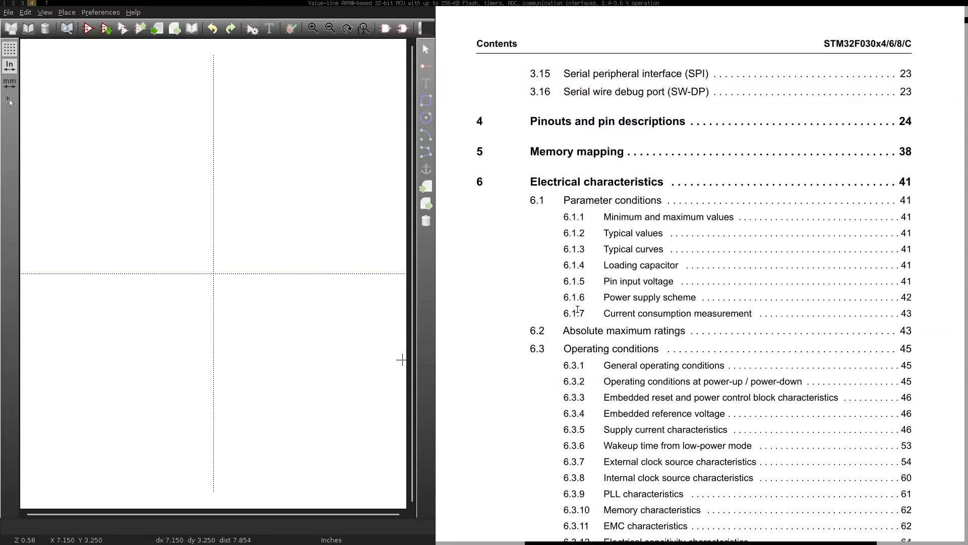
{"action": "scroll", "coordinate": [578, 309], "scroll_direction": "down", "scroll_amount": 20}
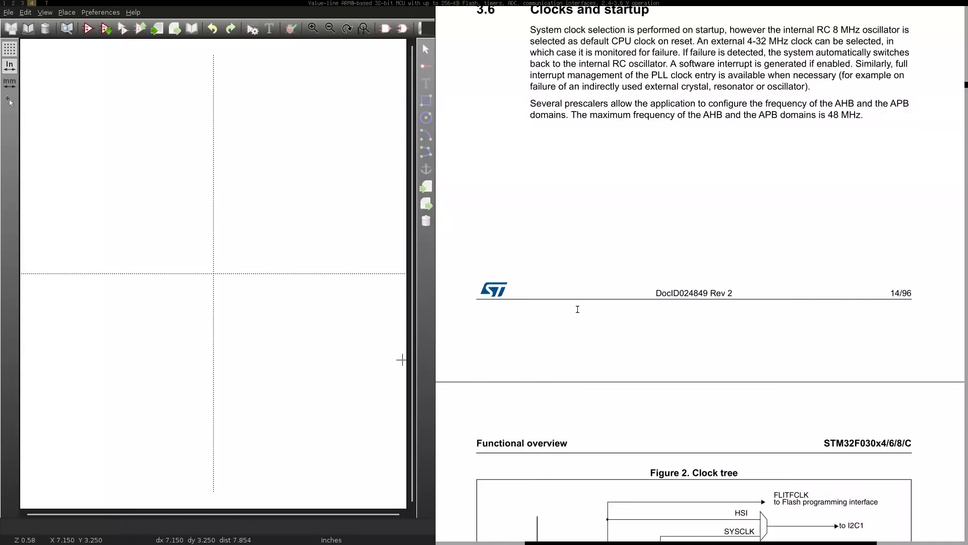
{"action": "scroll", "coordinate": [578, 309], "scroll_direction": "down", "scroll_amount": 20}
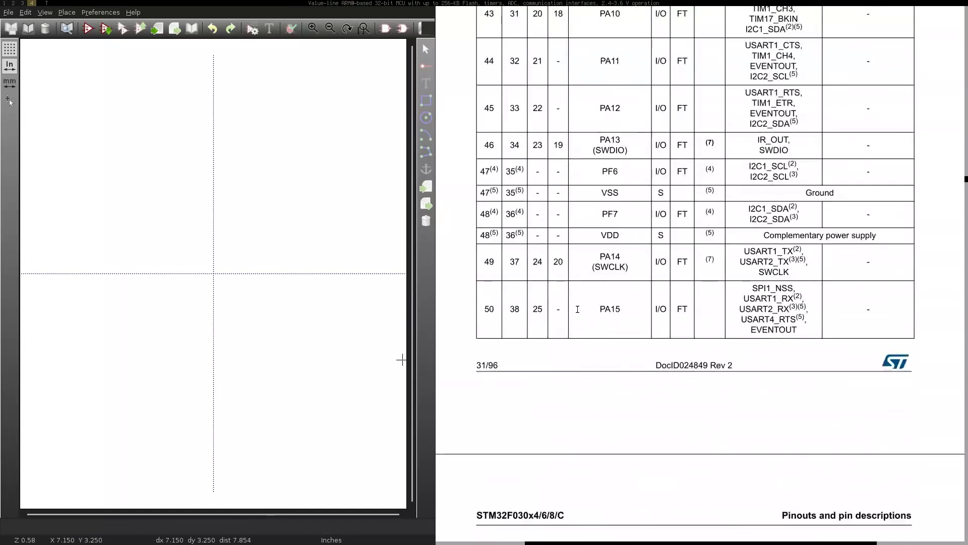
{"action": "scroll", "coordinate": [578, 309], "scroll_direction": "up", "scroll_amount": 10}
{"action": "scroll", "coordinate": [578, 308], "scroll_direction": "down", "scroll_amount": 5}
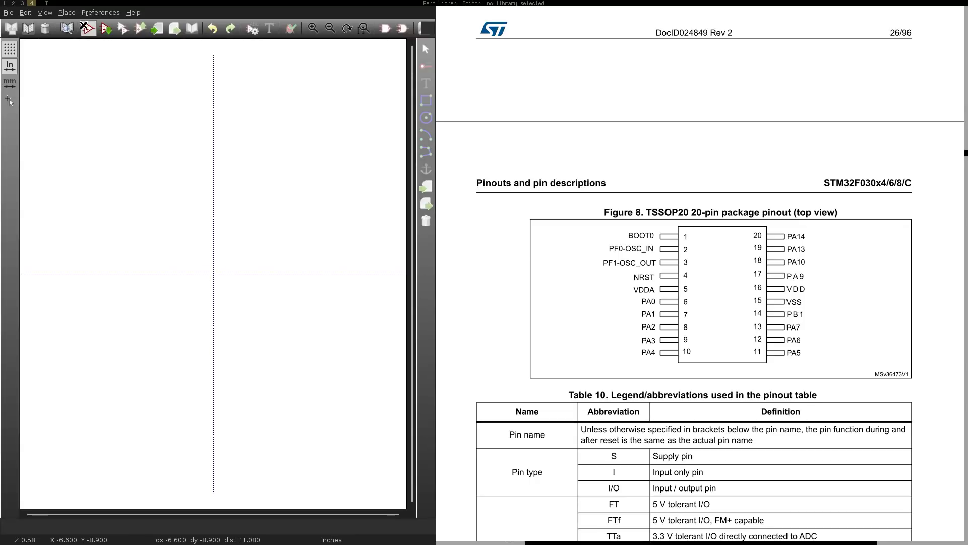
- Create a new library component named STM32F030, keeping the other component properties at their defaults
{"action": "left_click", "coordinate": [85, 26]}
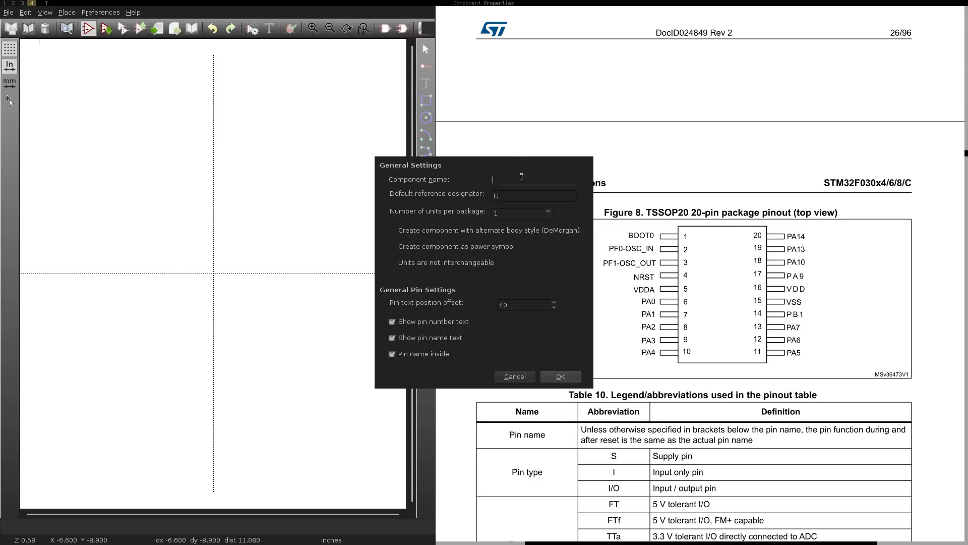
{"action": "type", "text": "STM32F030"}
{"action": "key", "text": "Return"}
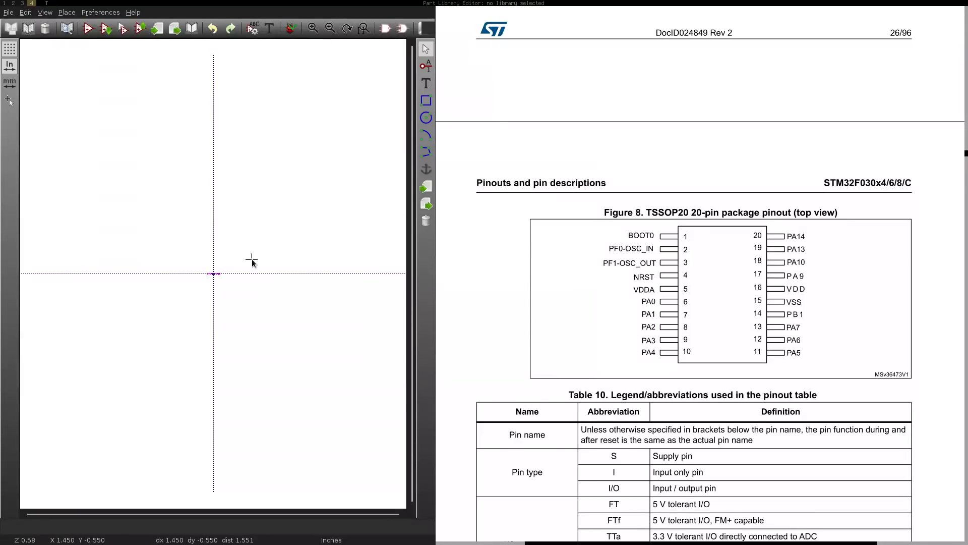
- Add pin 1 named BOOT0 to the upper left of the component's origin, at X -0.550, Y -0.400 inches
{"action": "scroll", "coordinate": [213, 273], "scroll_direction": "up", "scroll_amount": 1}
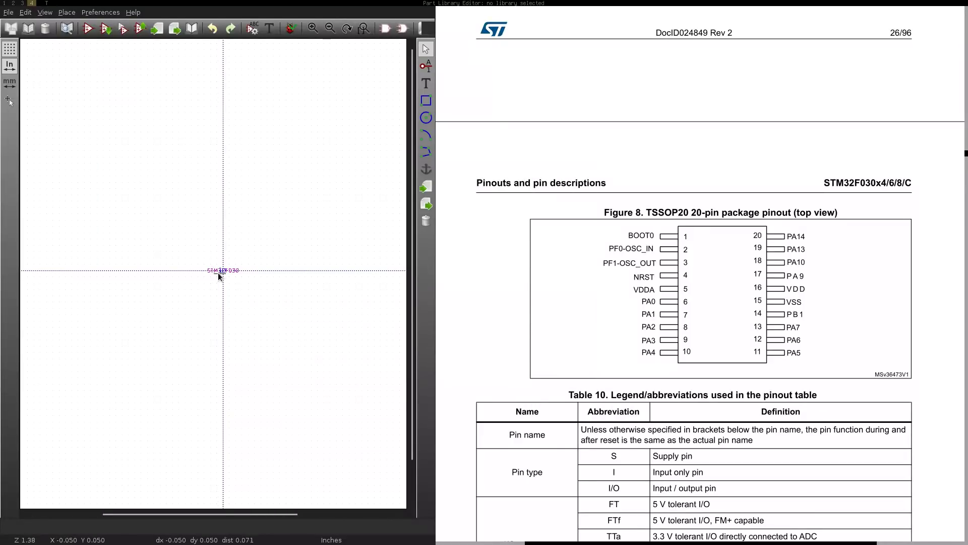
{"action": "scroll", "coordinate": [213, 273], "scroll_direction": "up", "scroll_amount": 6}
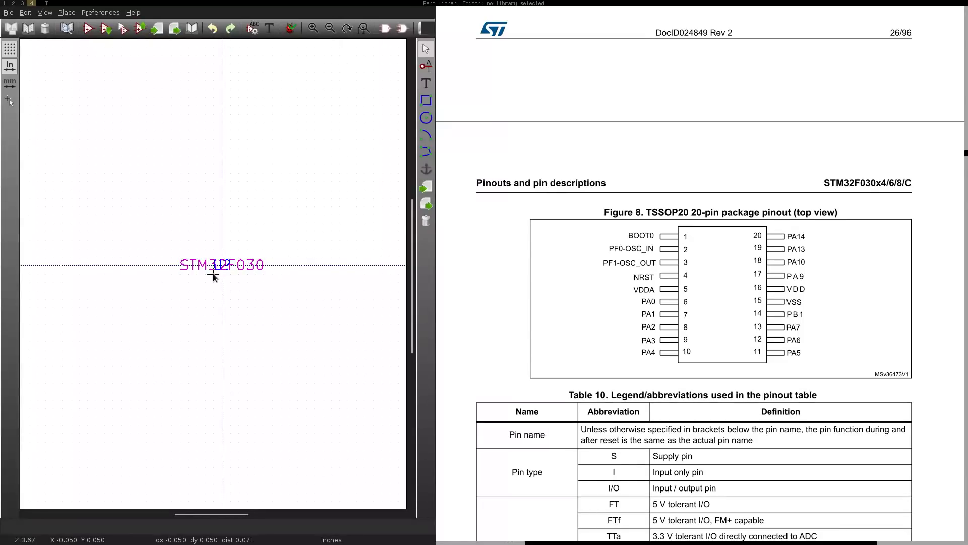
{"action": "left_click", "coordinate": [427, 65]}
{"action": "left_click", "coordinate": [224, 323]}
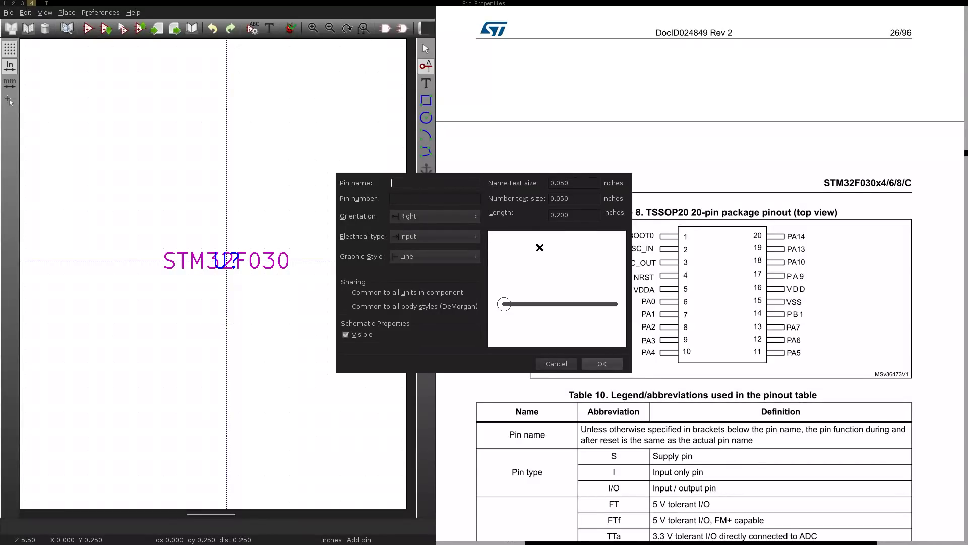
{"action": "type", "text": "BOO"}
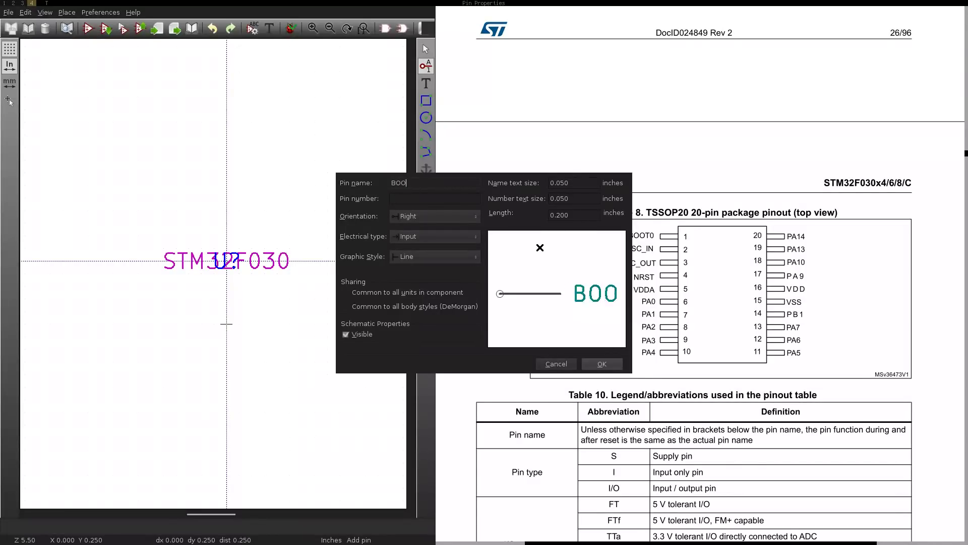
{"action": "type", "text": "To"}
{"action": "key", "text": "BackSpace"}
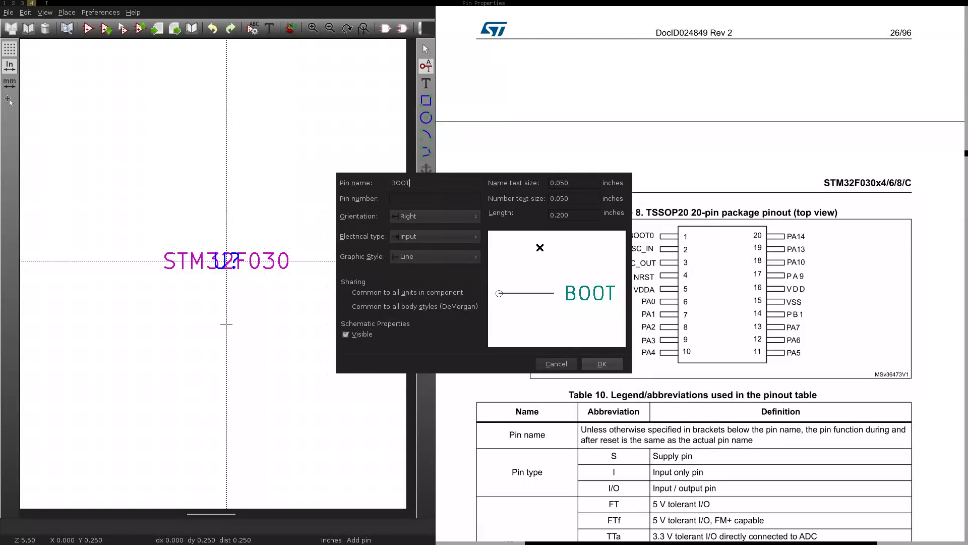
{"action": "type", "text": "0"}
{"action": "key", "text": "Return"}
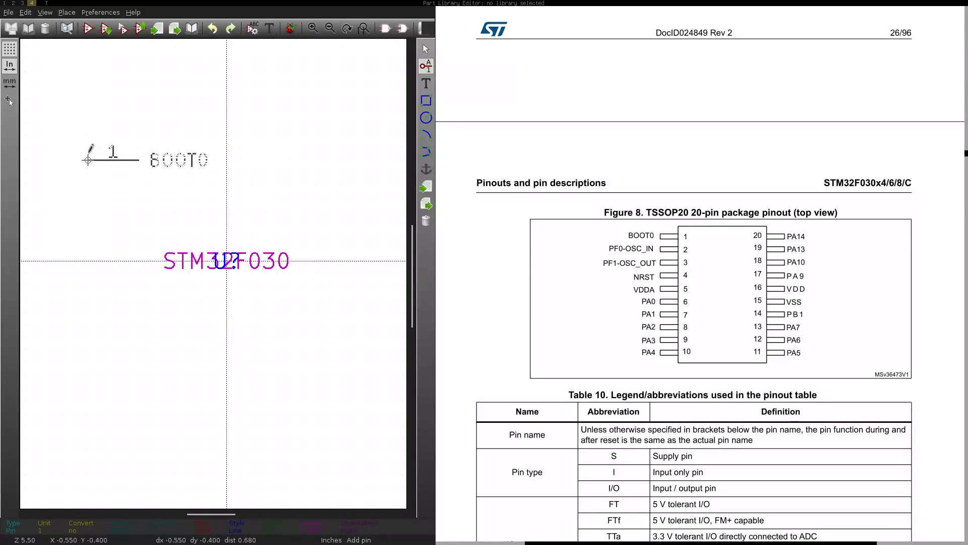
{"action": "left_click", "coordinate": [88, 160]}
- Add pin 2 named OSC_IN directly below the BOOT0 pin, at X -0.550, Y -0.300 inches
{"action": "left_click", "coordinate": [87, 198]}
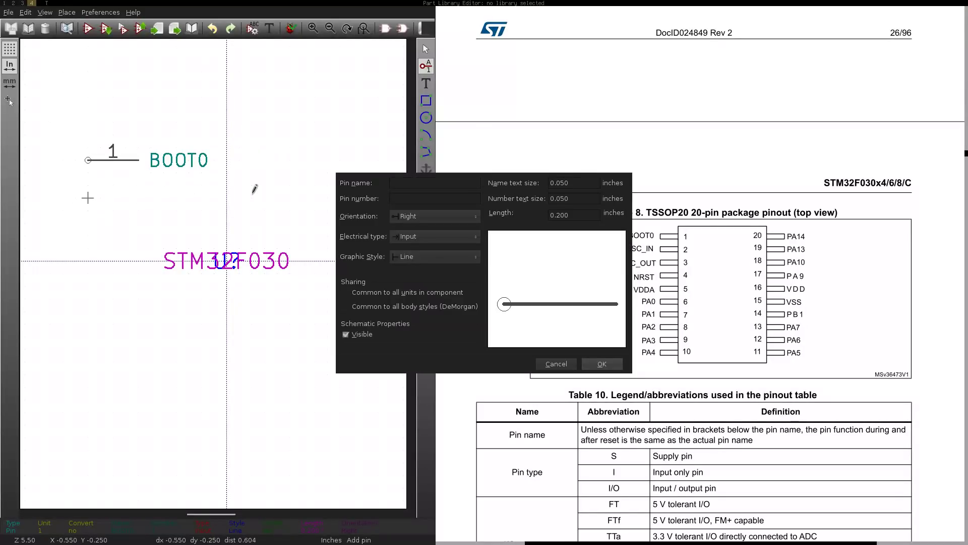
{"action": "type", "text": "OSC_IN"}
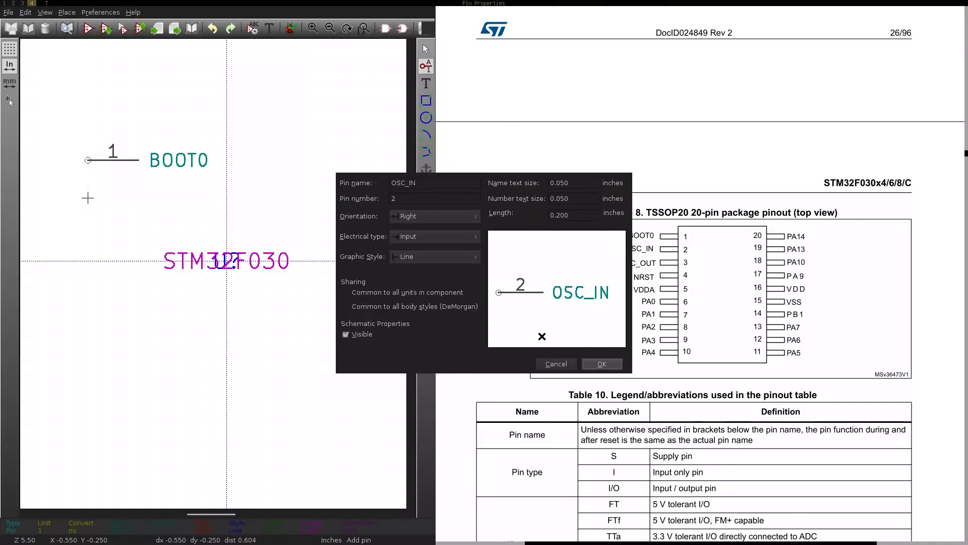
{"action": "left_click", "coordinate": [602, 363]}
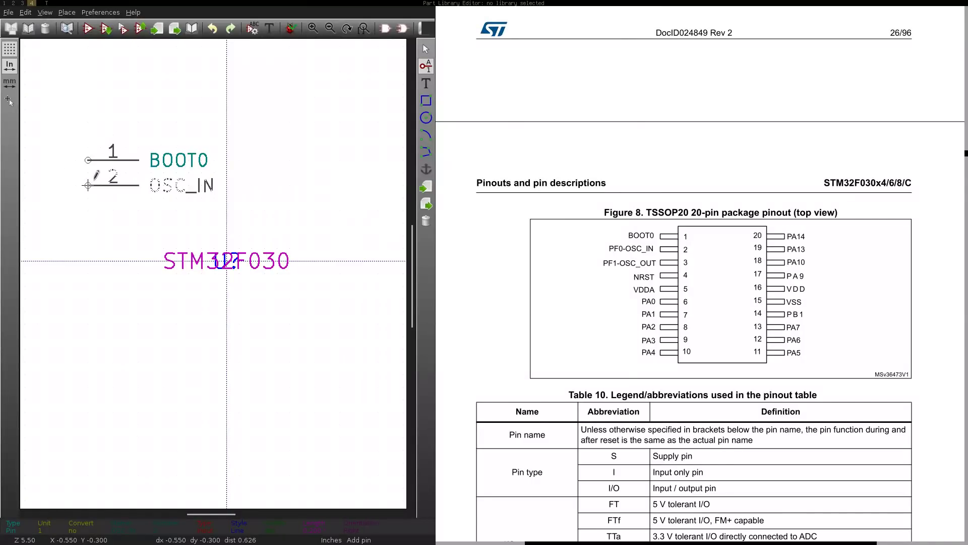
{"action": "left_click", "coordinate": [88, 185]}
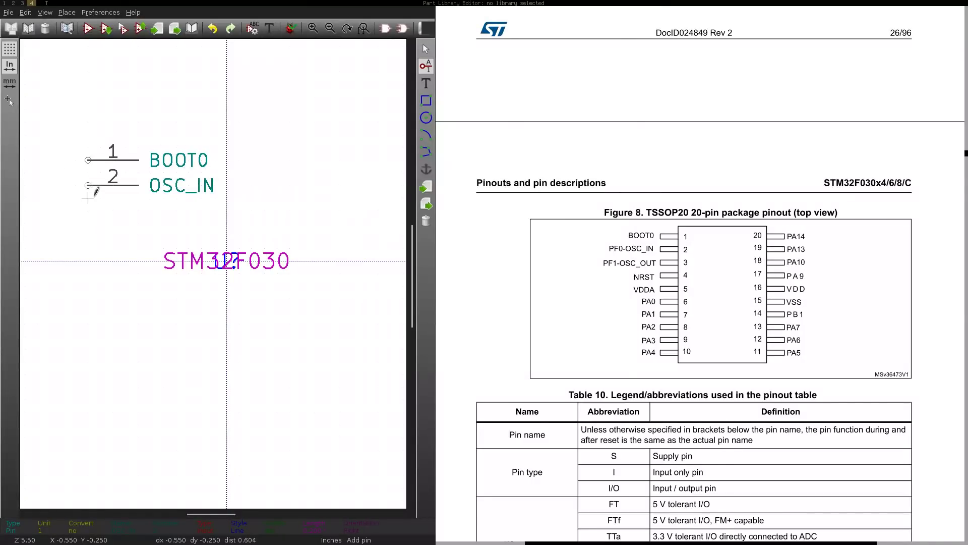
- Add pin 3 named OSC_OUT directly below the OSC_IN pin, at X -0.550, Y -0.200 inches
{"action": "left_click", "coordinate": [88, 210]}
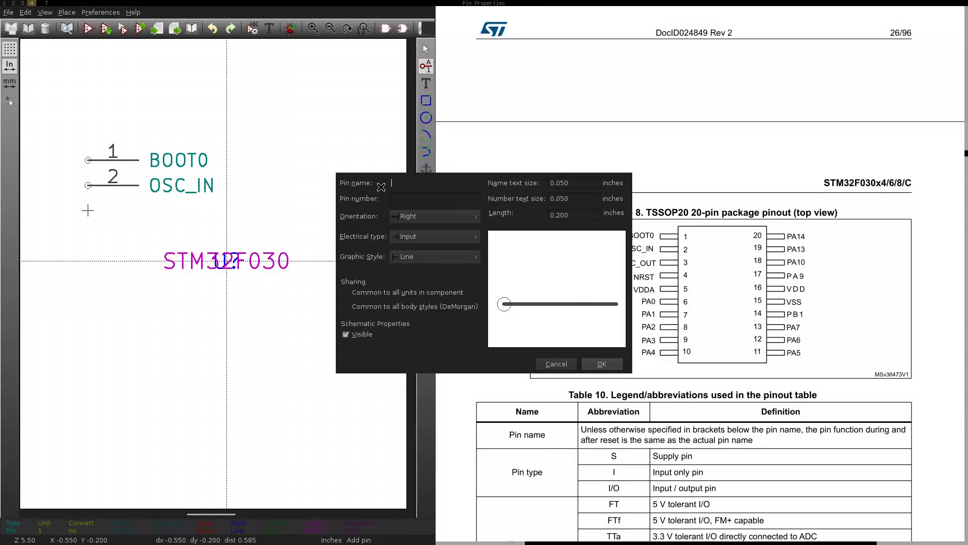
{"action": "type", "text": "OSC_OUT"}
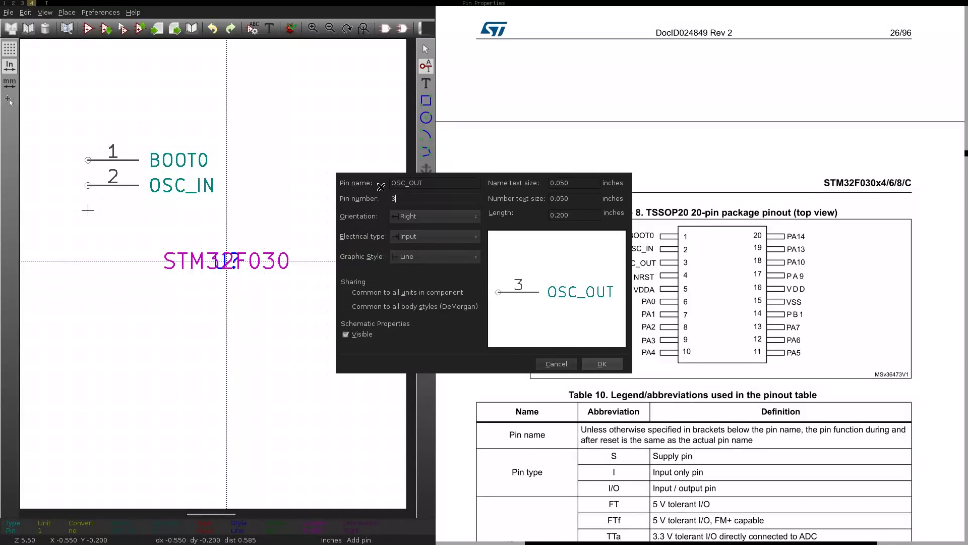
{"action": "type", "text": "3"}
{"action": "key", "text": "Return"}
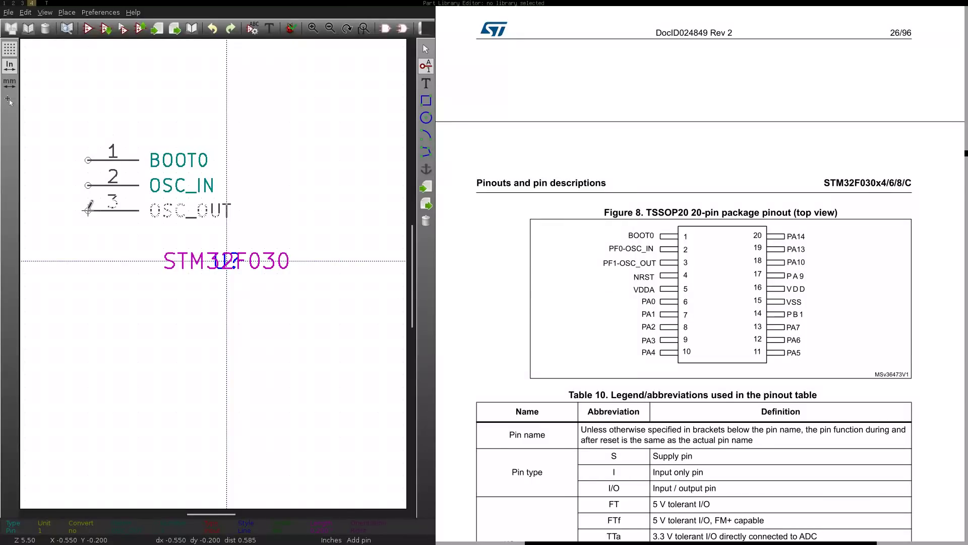
{"action": "left_click", "coordinate": [89, 210]}
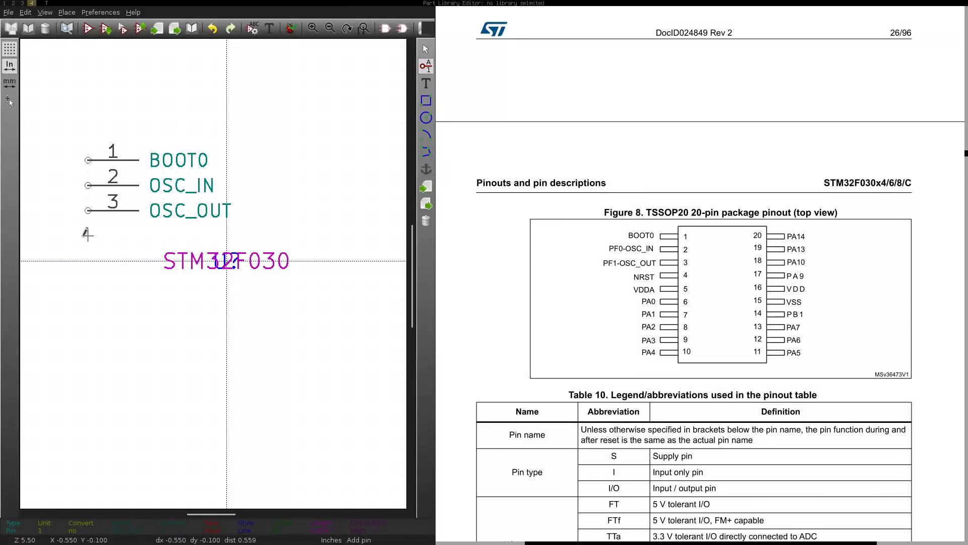
- Add pin 4 named NRST directly below the OSC_OUT pin, at X -0.550, Y -0.100 inches
{"action": "left_click", "coordinate": [88, 235]}
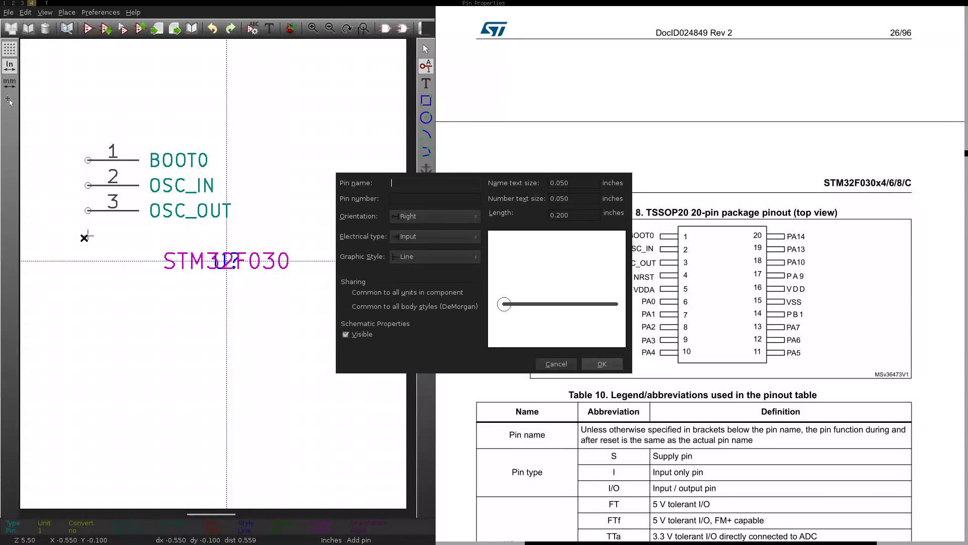
{"action": "type", "text": "NRST"}
{"action": "type", "text": "5"}
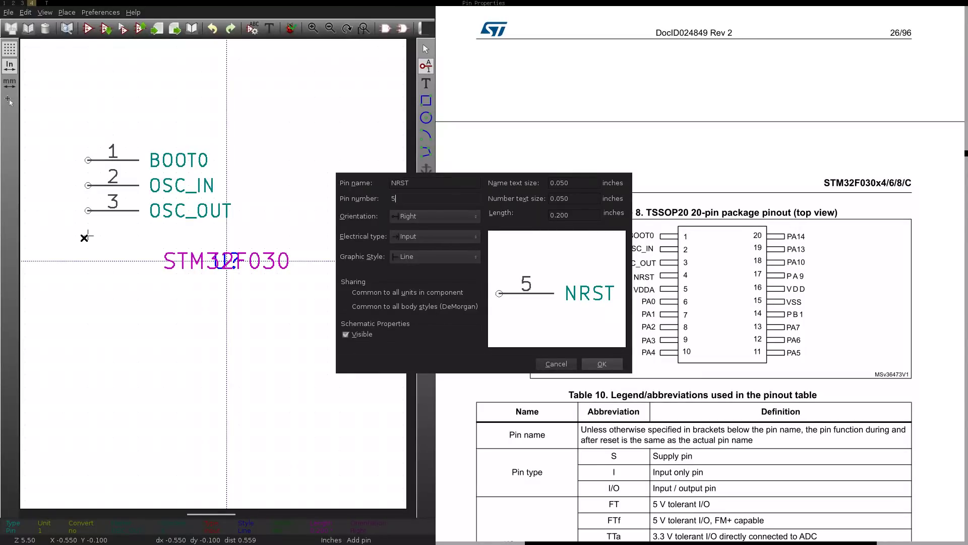
{"action": "key", "text": "BackSpace"}
{"action": "type", "text": "4"}
{"action": "key", "text": "Return"}
{"action": "left_click", "coordinate": [89, 236]}
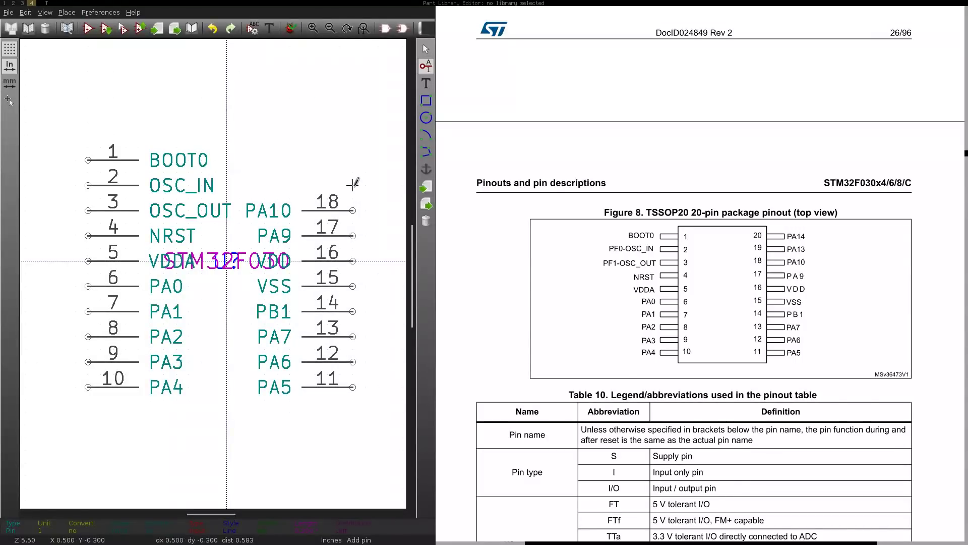
- Add left-oriented pin 19 named PA13 directly above the PA10 pin, at X 0.500, Y -0.300 inches
{"action": "left_click", "coordinate": [355, 188]}
{"action": "type", "text": "PA"}
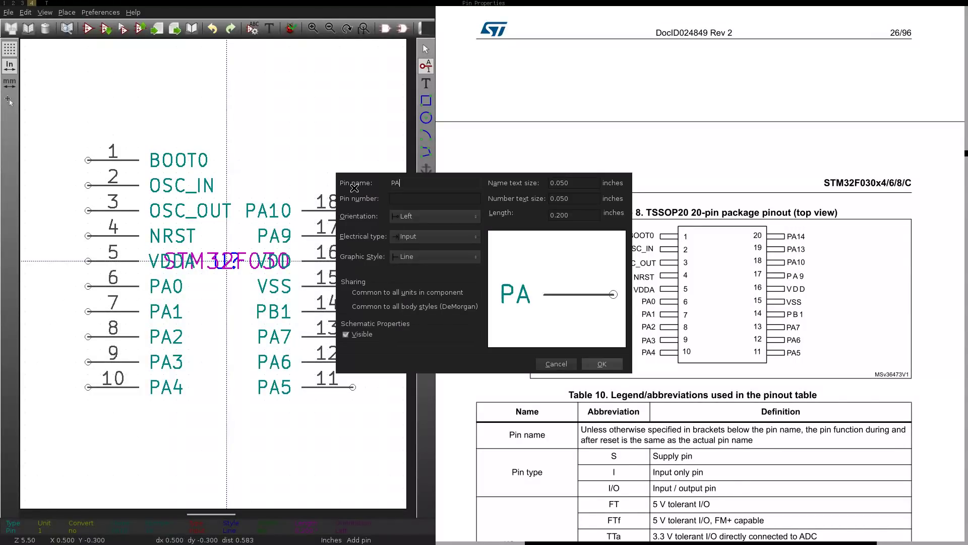
{"action": "type", "text": "1319"}
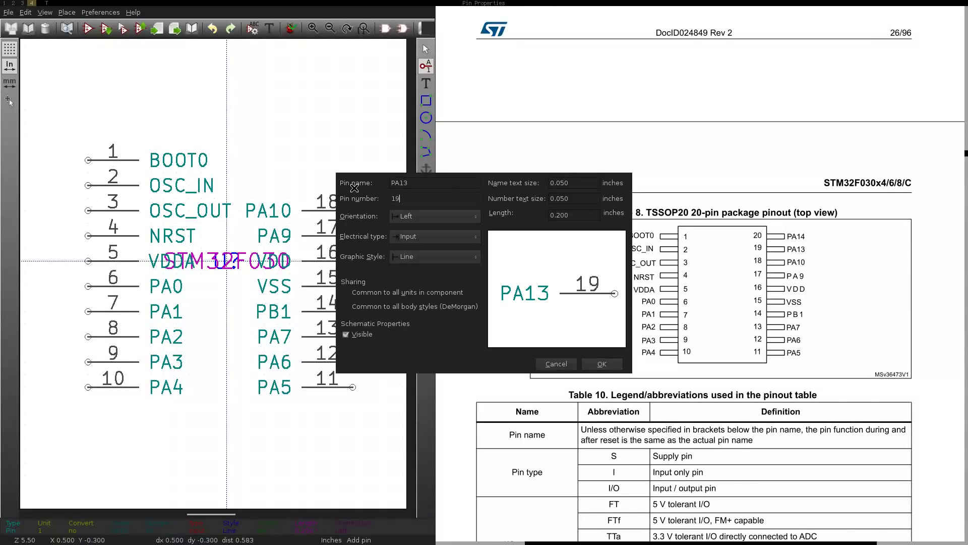
{"action": "key", "text": "Return"}
{"action": "left_click", "coordinate": [353, 186]}
- Add left-oriented pin 20 named PA14 directly above the PA13 pin, at X 0.500, Y -0.400 inches
{"action": "left_click", "coordinate": [353, 162]}
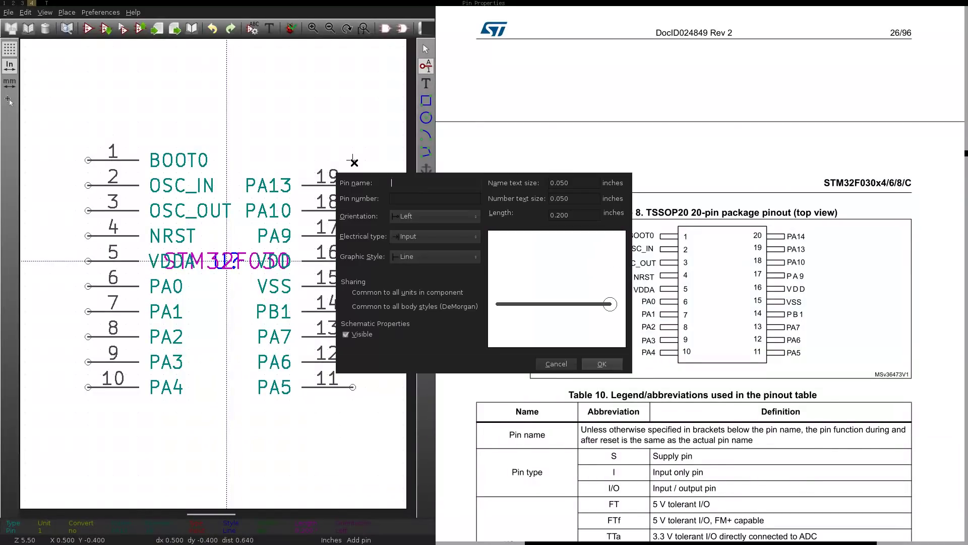
{"action": "type", "text": "PA14"}
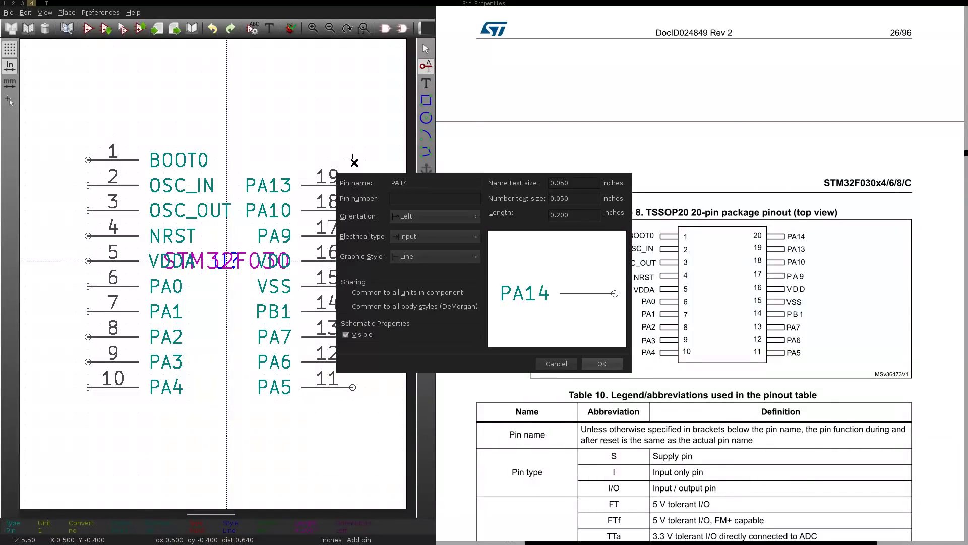
{"action": "key", "text": "Tab"}
{"action": "type", "text": "20"}
{"action": "key", "text": "Return"}
{"action": "left_click", "coordinate": [353, 160]}
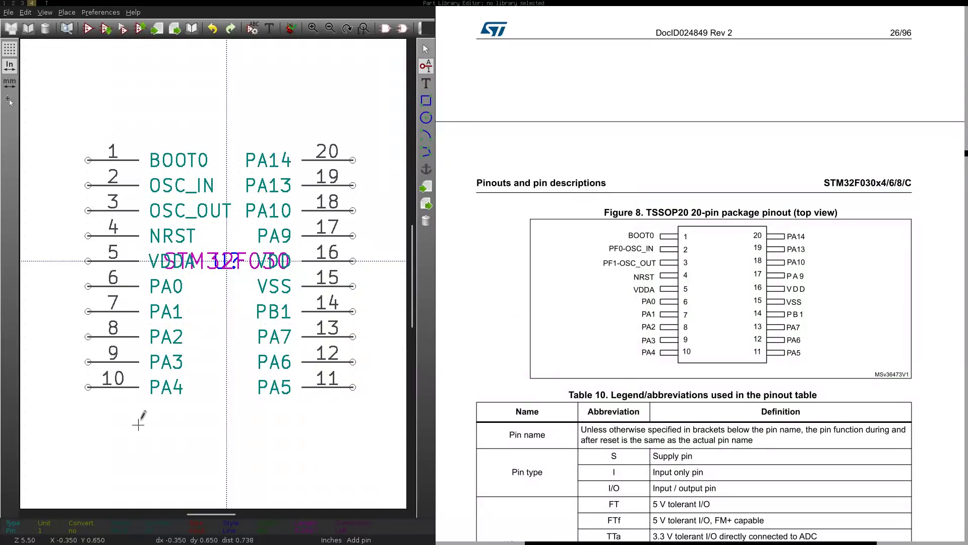
- Draw a rectangular component body about 0.7 by 1.1 inches between the two pin columns, enclosing all the pin names
{"action": "key", "text": "super+f"}
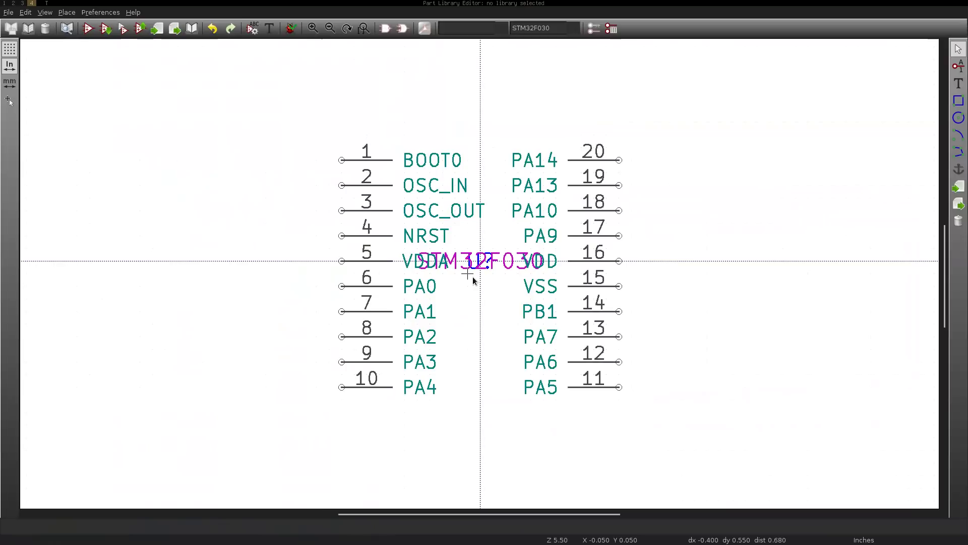
{"action": "scroll", "coordinate": [479, 273], "scroll_direction": "down", "scroll_amount": 1}
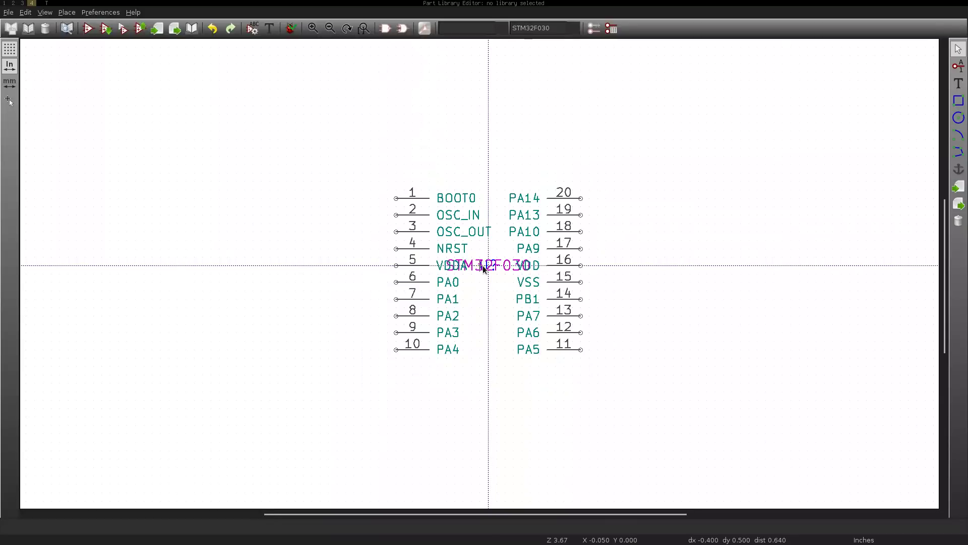
{"action": "left_click", "coordinate": [959, 100]}
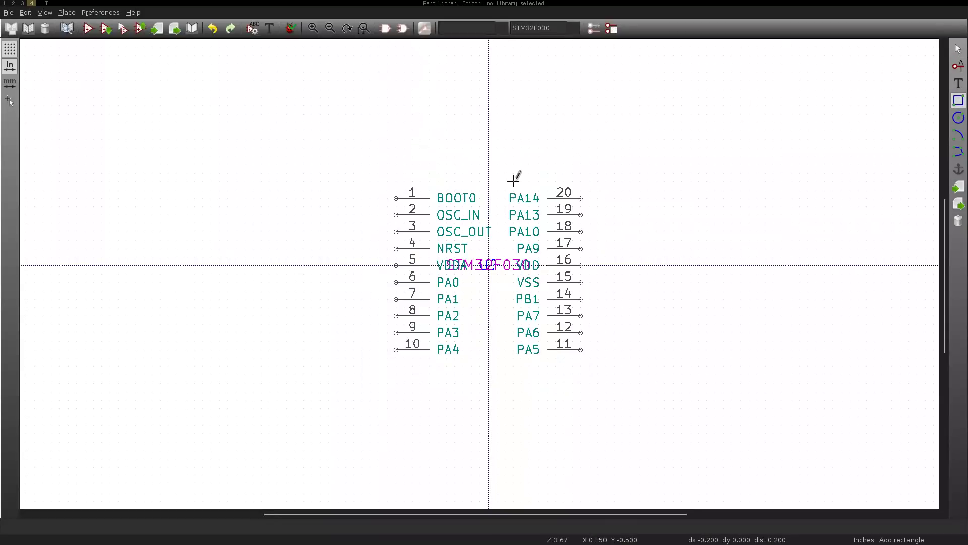
{"action": "left_click", "coordinate": [429, 181]}
{"action": "left_click", "coordinate": [547, 364]}
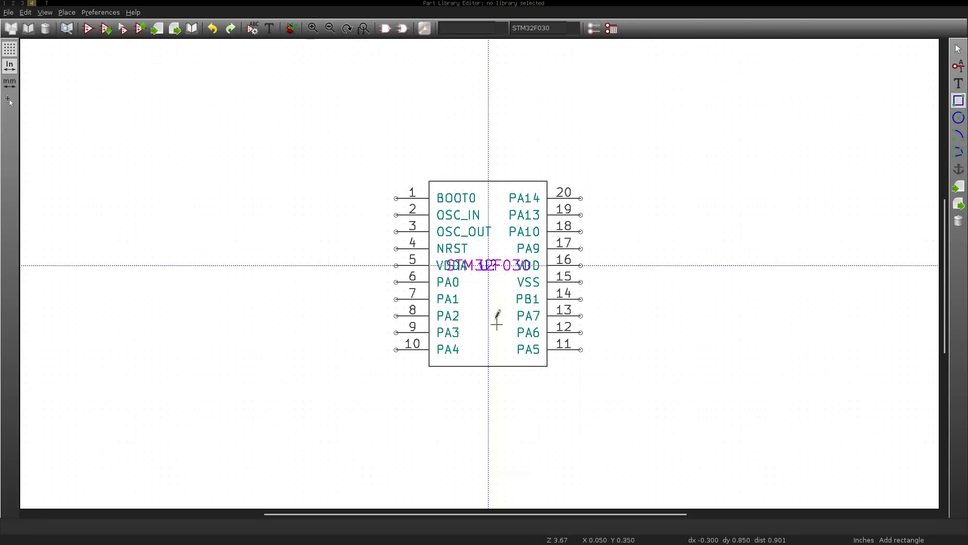
- Move the reference label U? just above the body and the value label STM32F030 just below it, both centred at X 0.000
{"action": "right_click", "coordinate": [534, 282]}
{"action": "left_click", "coordinate": [534, 283]}
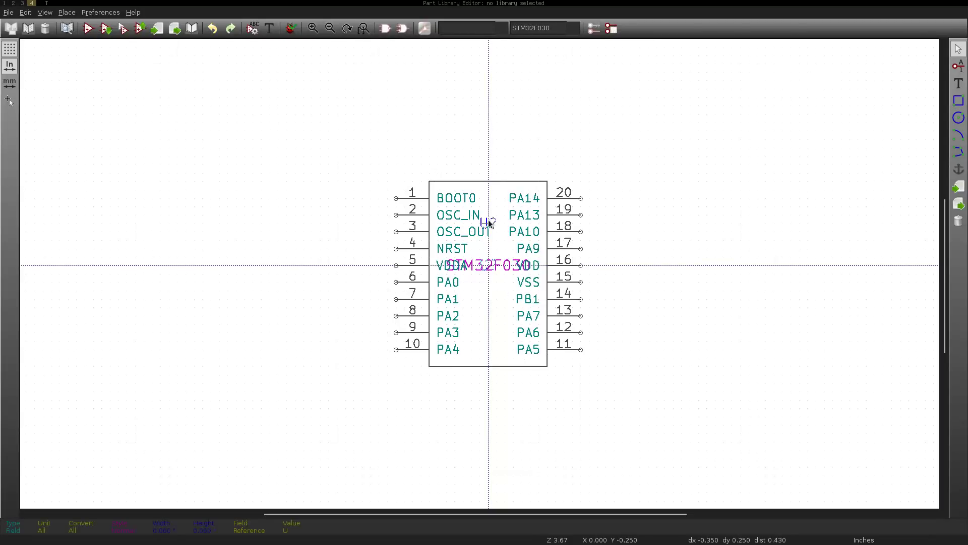
{"action": "left_click", "coordinate": [490, 280]}
{"action": "left_click_drag", "start_coordinate": [492, 272], "coordinate": [490, 383]}
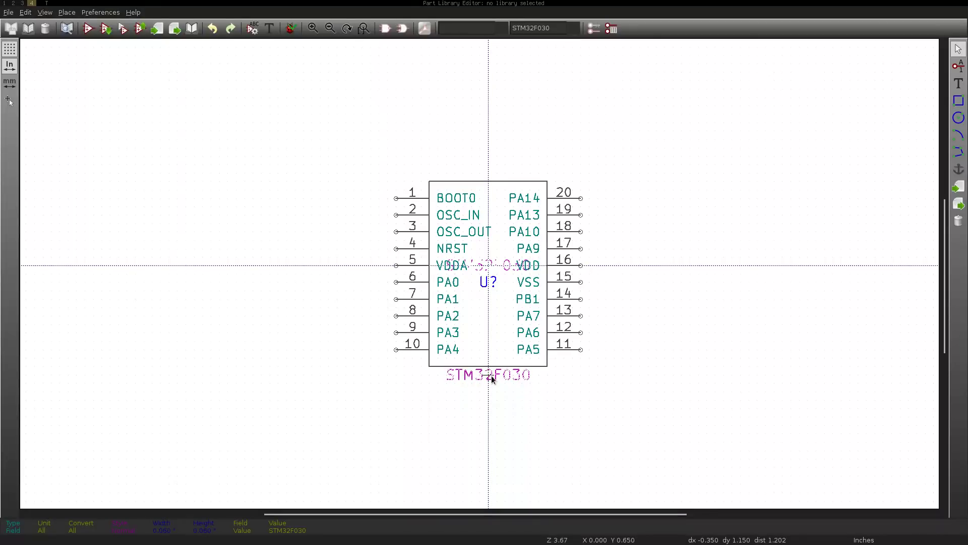
{"action": "left_click", "coordinate": [491, 380]}
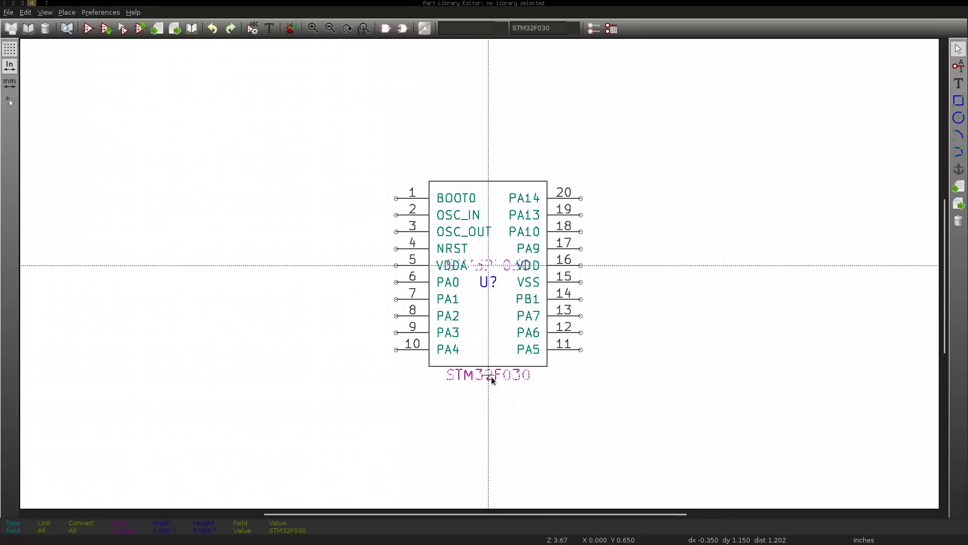
{"action": "left_click", "coordinate": [489, 282]}
{"action": "left_click_drag", "start_coordinate": [489, 282], "coordinate": [489, 172]}
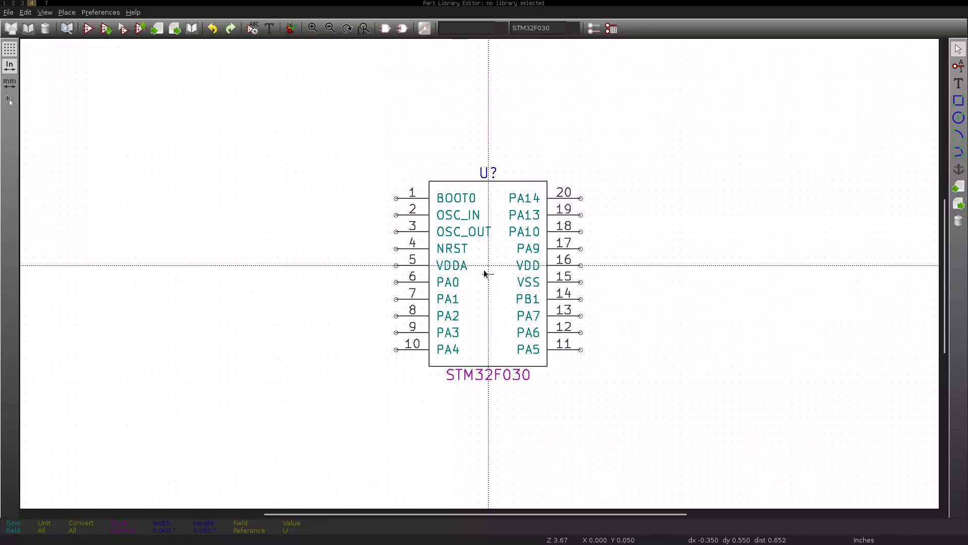
- Save the STM32F030 component in a new library file named stm32f030.lib in the screencast folder
{"action": "scroll", "coordinate": [480, 273], "scroll_direction": "up", "scroll_amount": 1}
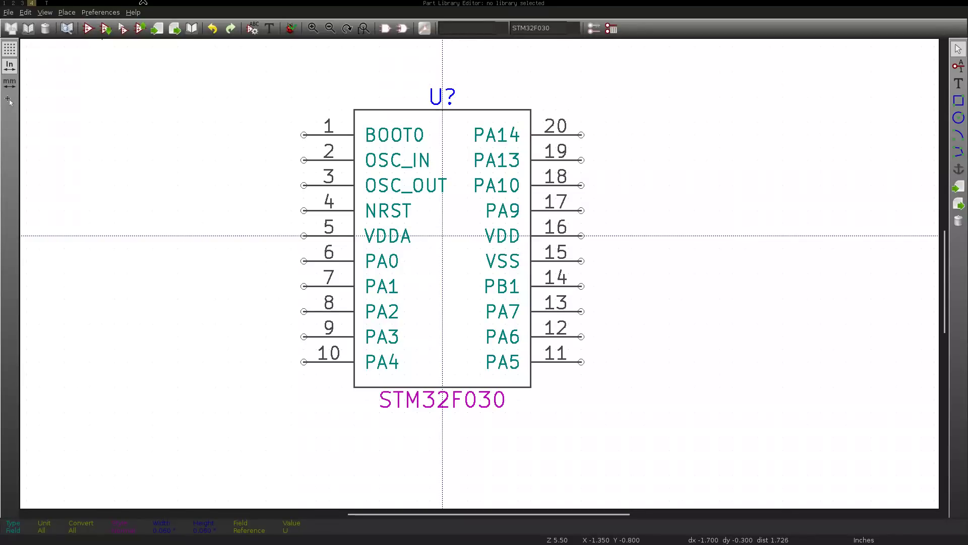
{"action": "left_click", "coordinate": [86, 13]}
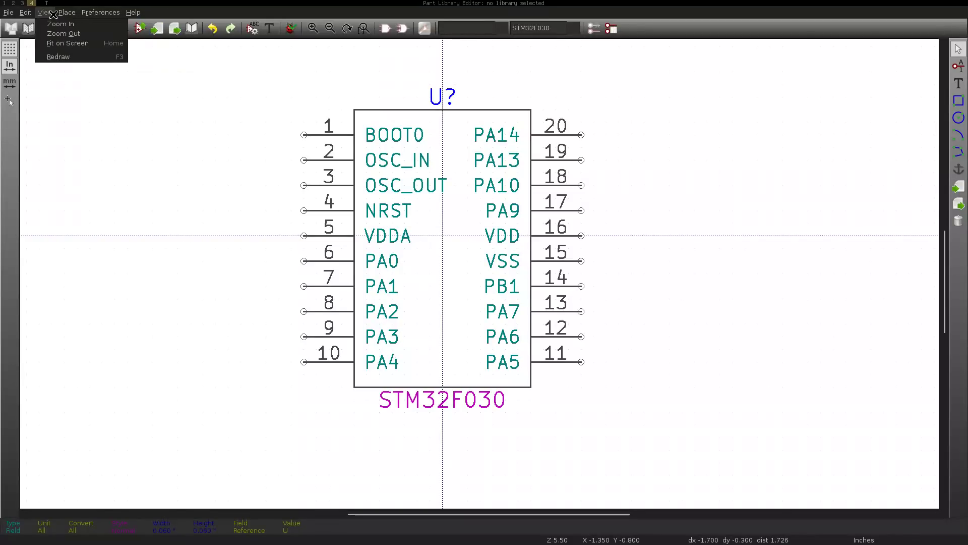
{"action": "left_click", "coordinate": [112, 13]}
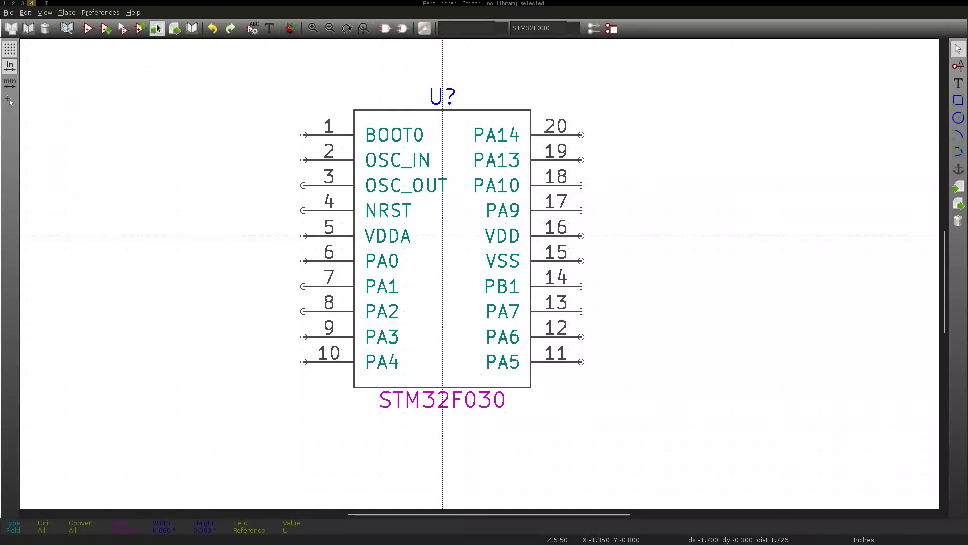
{"action": "left_click", "coordinate": [191, 29]}
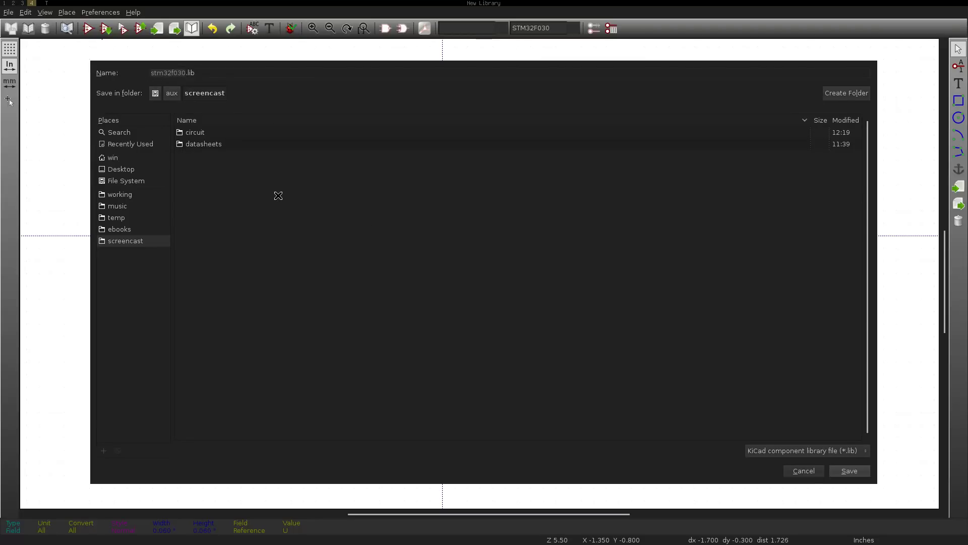
{"action": "left_click", "coordinate": [842, 470]}
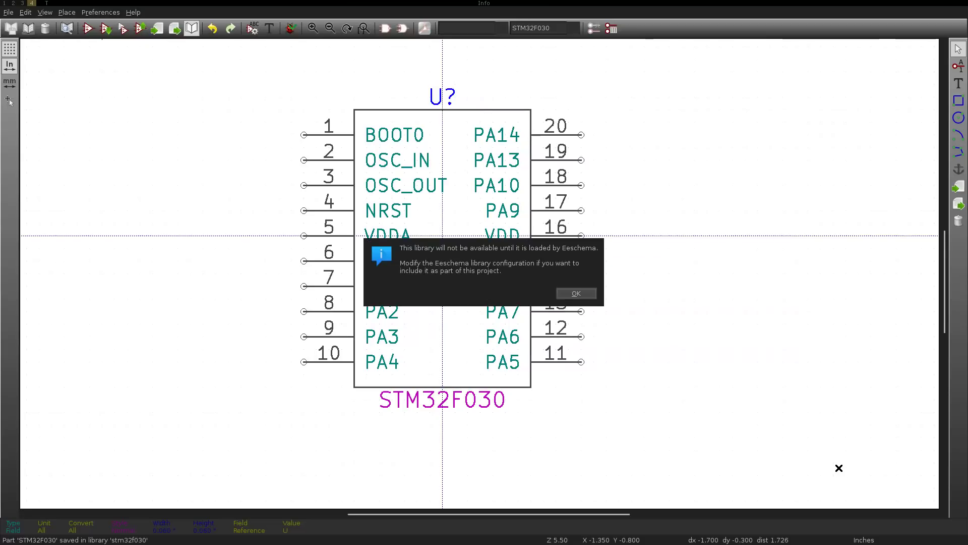
{"action": "left_click", "coordinate": [579, 293]}
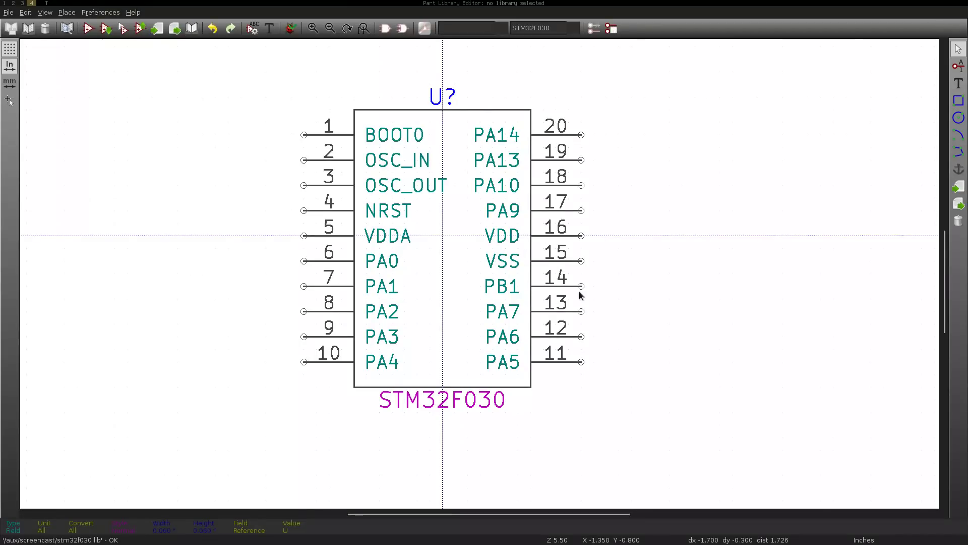
- Close the Part Library Editor and switch to the circuit project's schematic editor
{"action": "left_click", "coordinate": [8, 13]}
{"action": "left_click", "coordinate": [67, 83]}
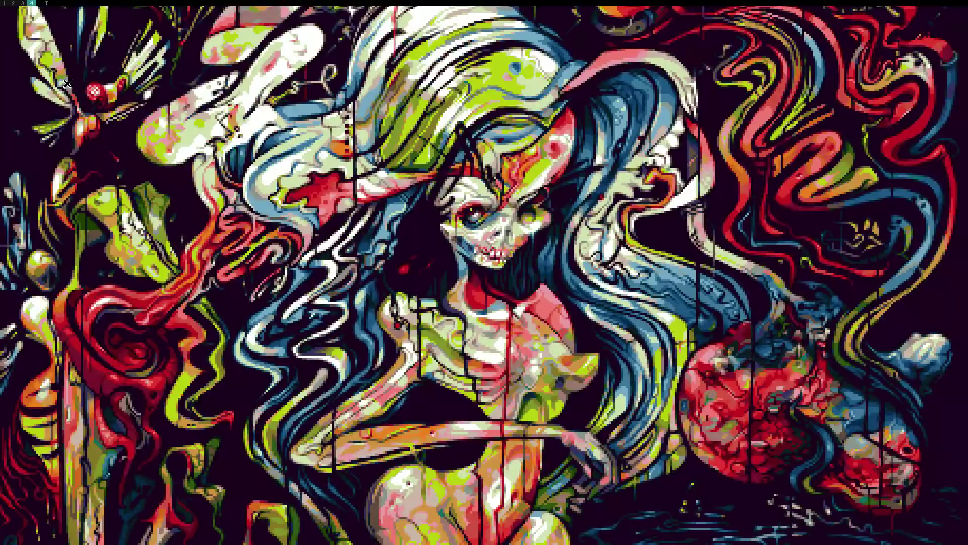
{"action": "key", "text": "super+2"}
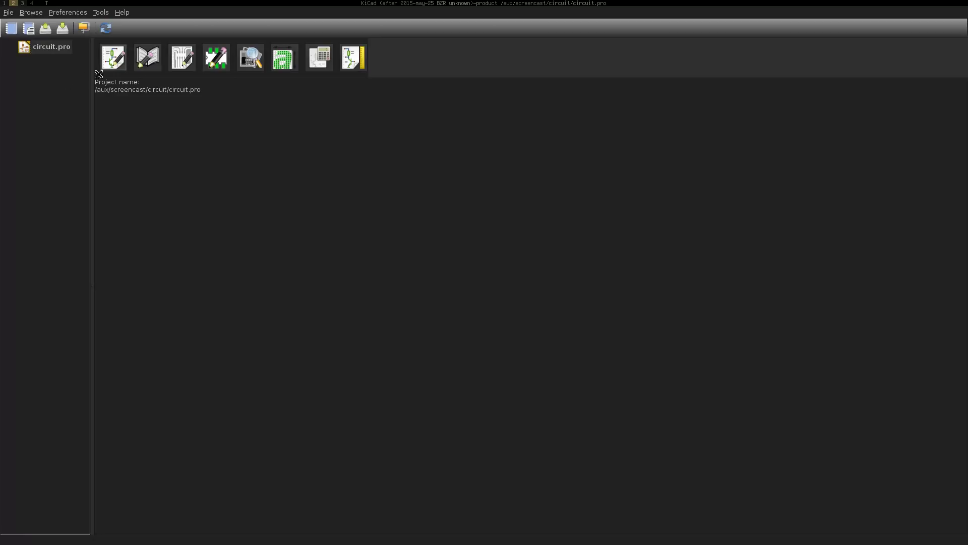
{"action": "key", "text": "super+3"}
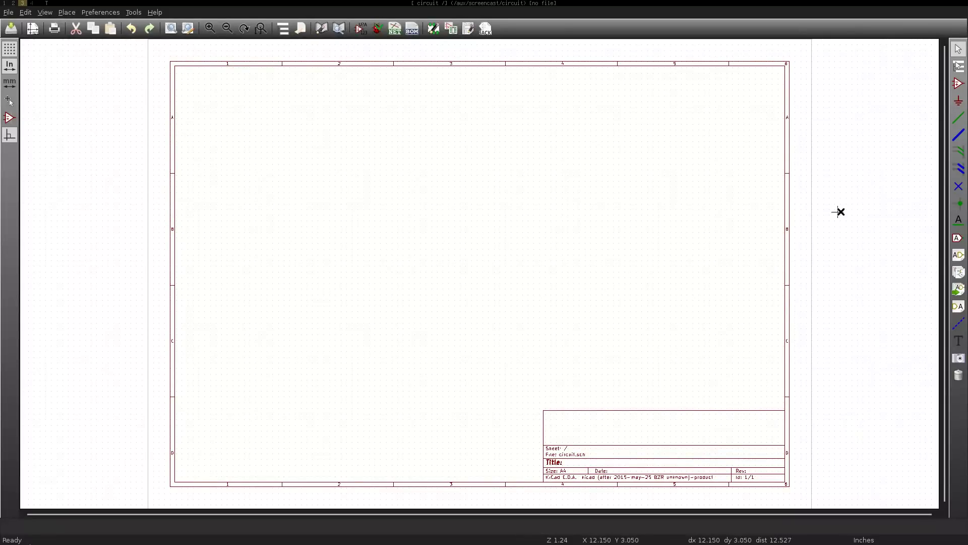
- Add stm32f030.lib from the screencast folder to the schematic's component library files
{"action": "left_click", "coordinate": [110, 12]}
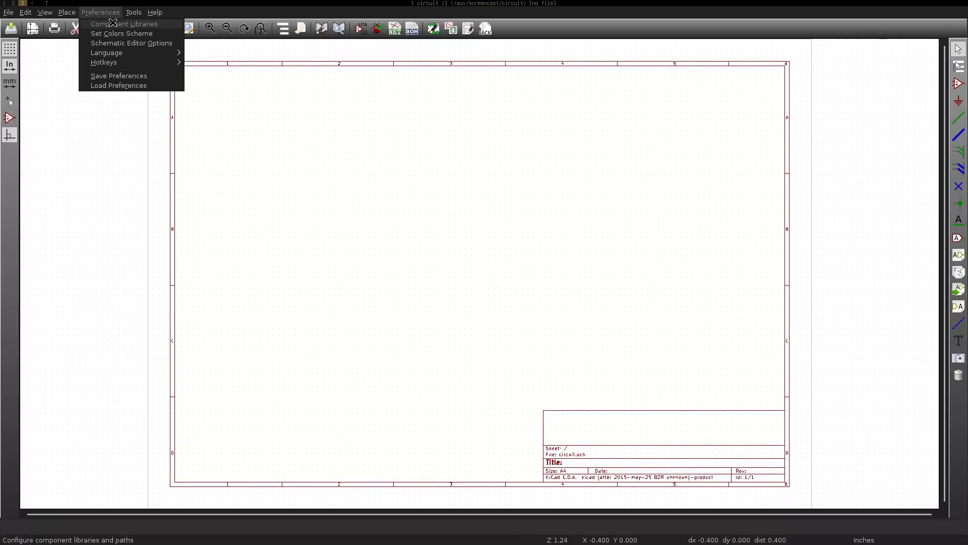
{"action": "left_click", "coordinate": [144, 24]}
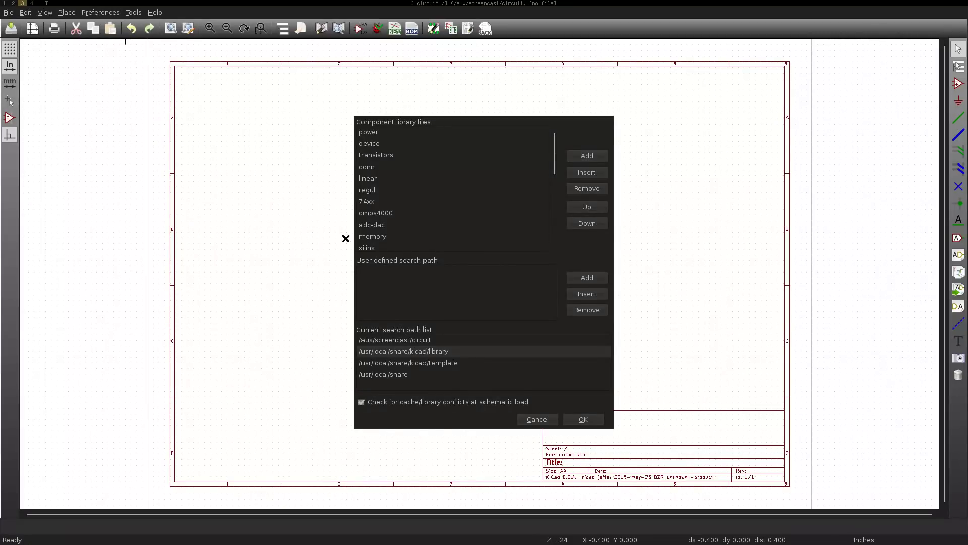
{"action": "left_click", "coordinate": [598, 155]}
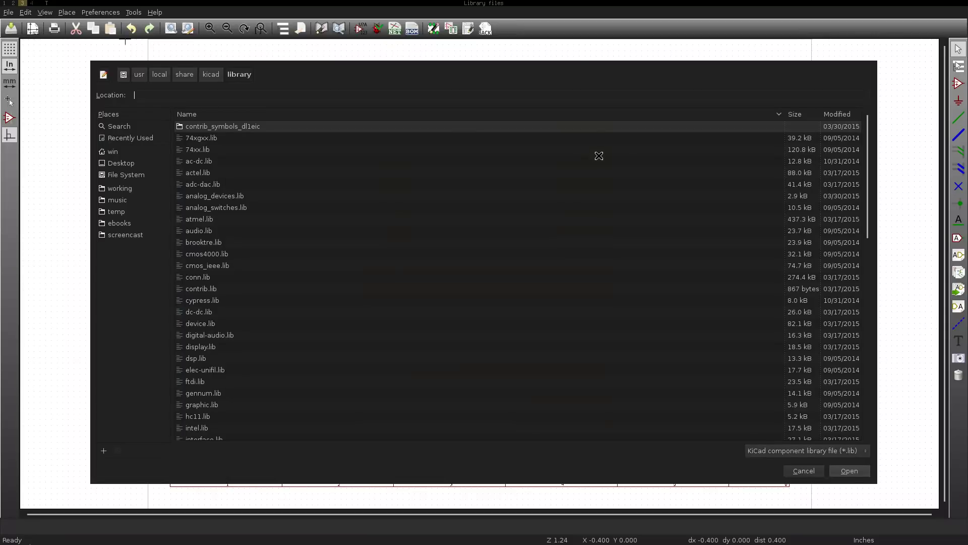
{"action": "left_click", "coordinate": [145, 235]}
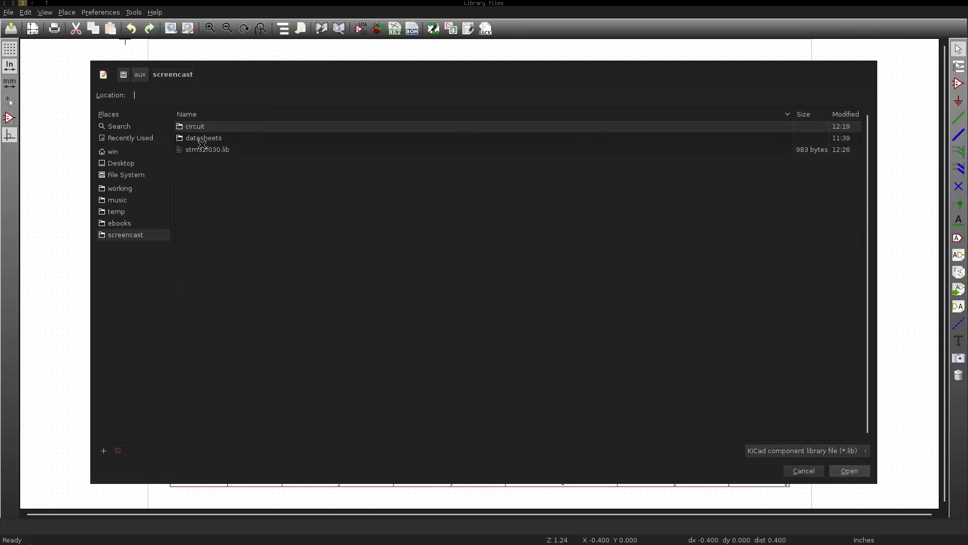
{"action": "double_click", "coordinate": [252, 147]}
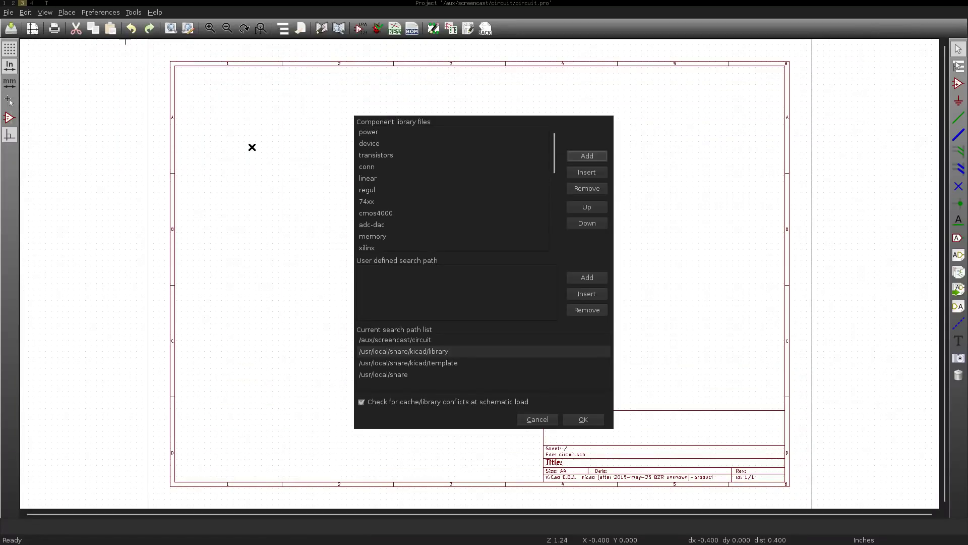
{"action": "left_click", "coordinate": [597, 419]}
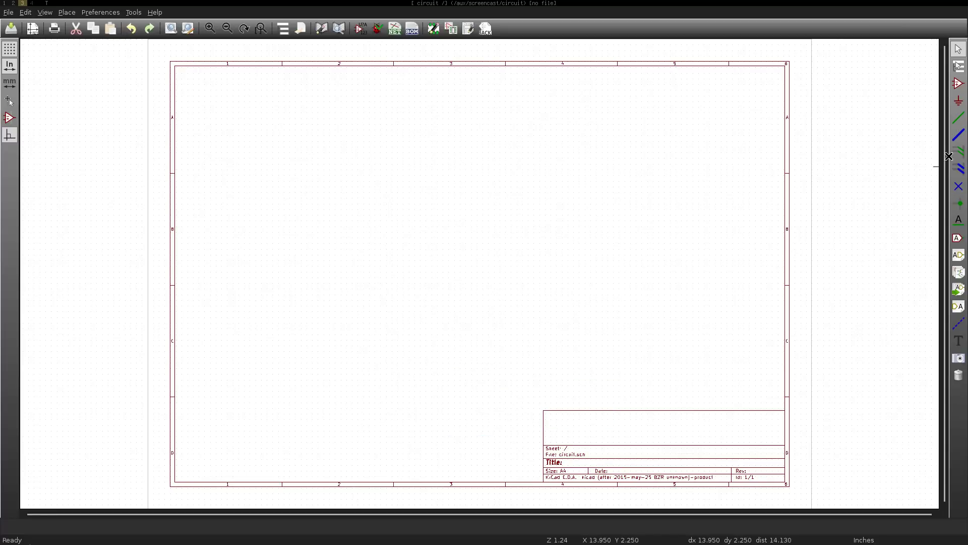
- Find the STM32F030 component with the filter stm and place it near the sheet's middle, at about X 5.400, Y 3.650 inches
{"action": "left_click", "coordinate": [959, 83]}
{"action": "left_click", "coordinate": [449, 222]}
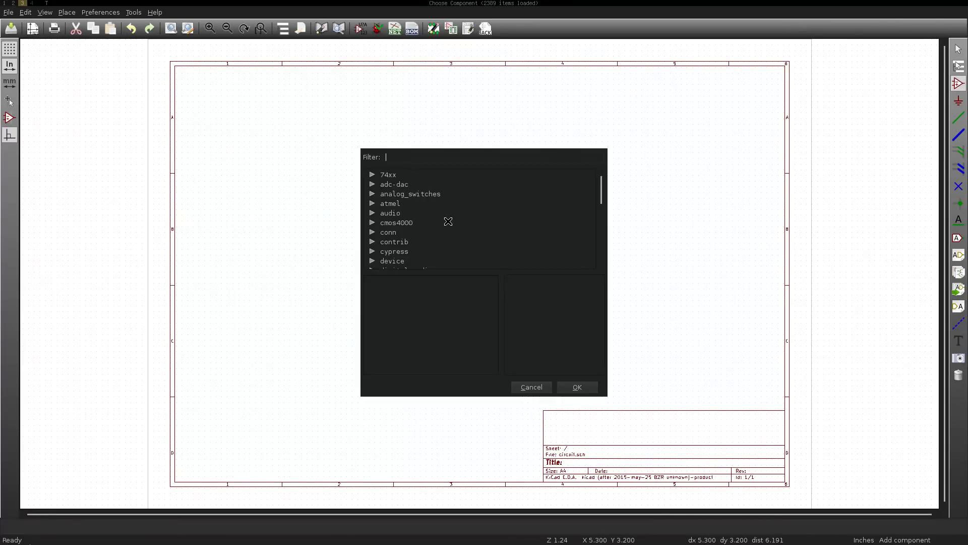
{"action": "type", "text": "stm"}
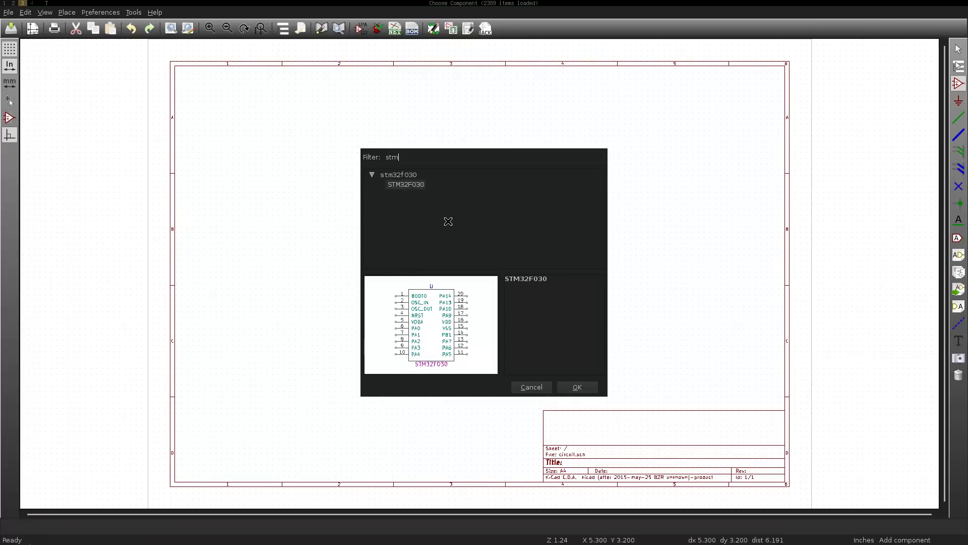
{"action": "key", "text": "Return"}
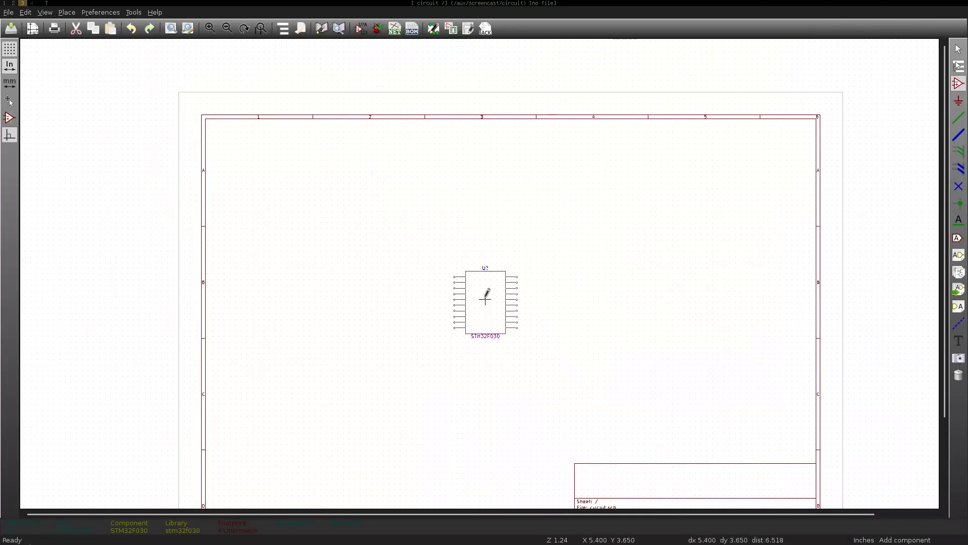
{"action": "scroll", "coordinate": [480, 274], "scroll_direction": "down", "scroll_amount": 1}
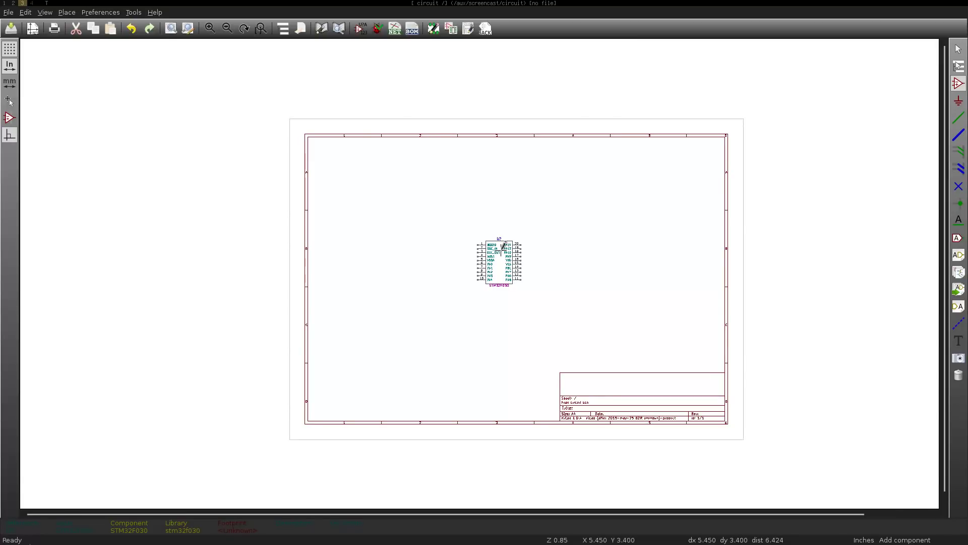
{"action": "scroll", "coordinate": [480, 274], "scroll_direction": "up", "scroll_amount": 3}
{"action": "scroll", "coordinate": [478, 261], "scroll_direction": "down", "scroll_amount": 3}
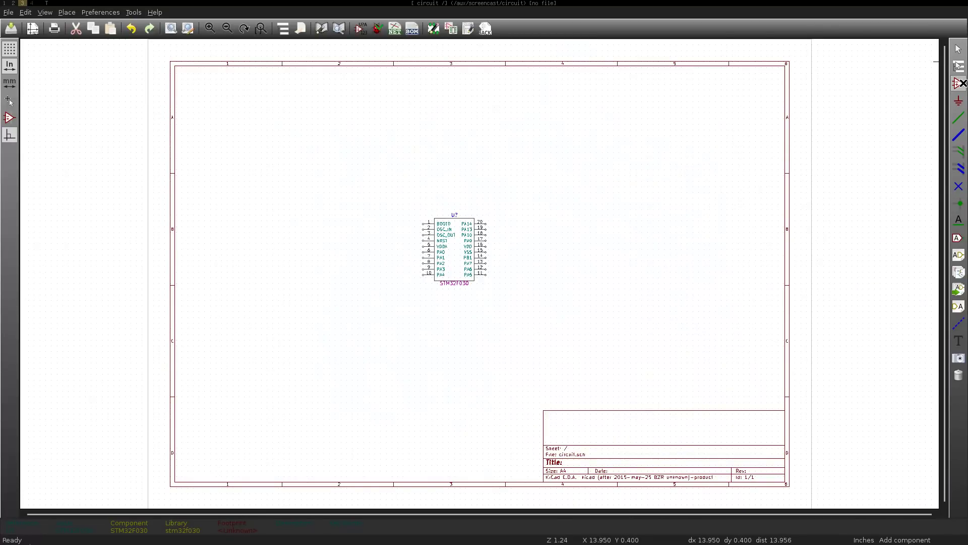
{"action": "scroll", "coordinate": [468, 263], "scroll_direction": "up", "scroll_amount": 3}
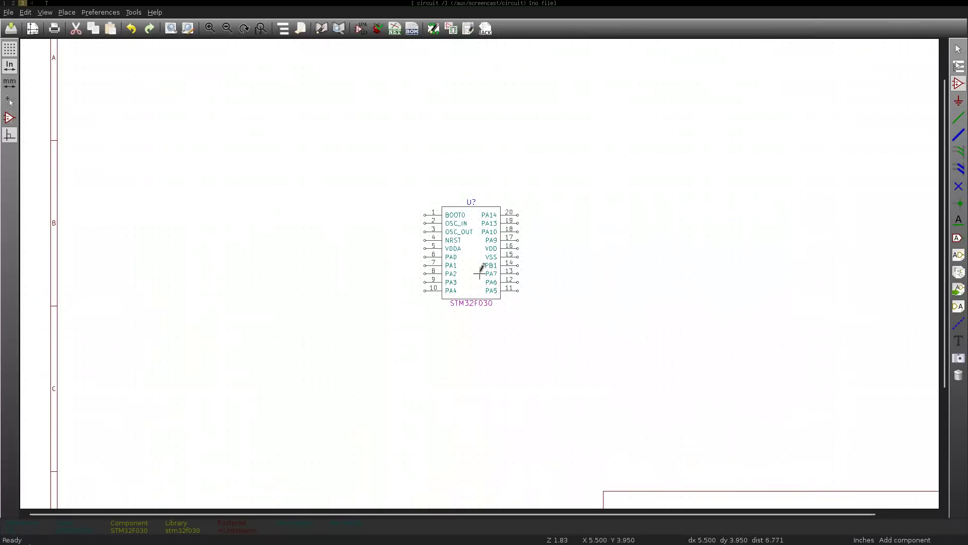
- Place the unpolarized capacitor C from the device library above and left of the STM32F030, at about X 4.1, Y 3.15 inches
{"action": "left_click", "coordinate": [328, 211]}
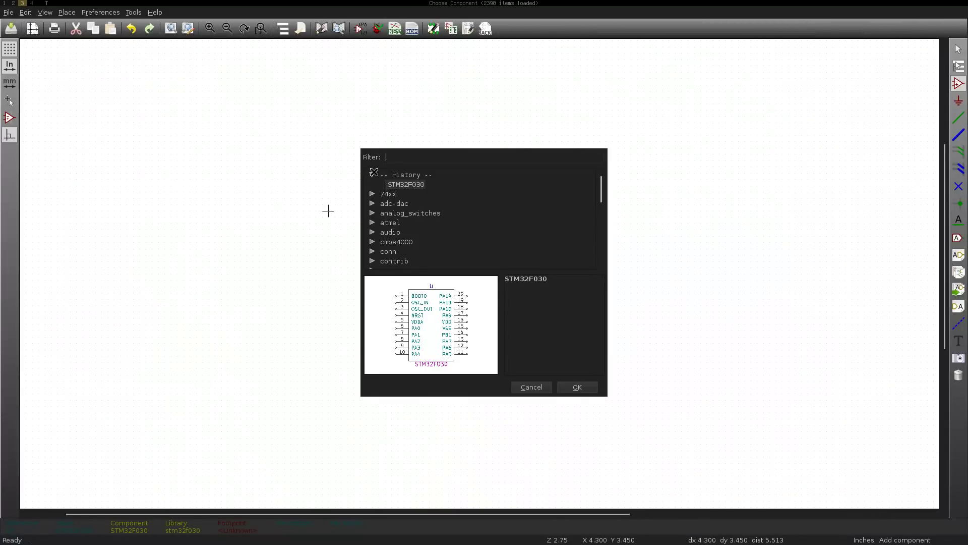
{"action": "type", "text": "c"}
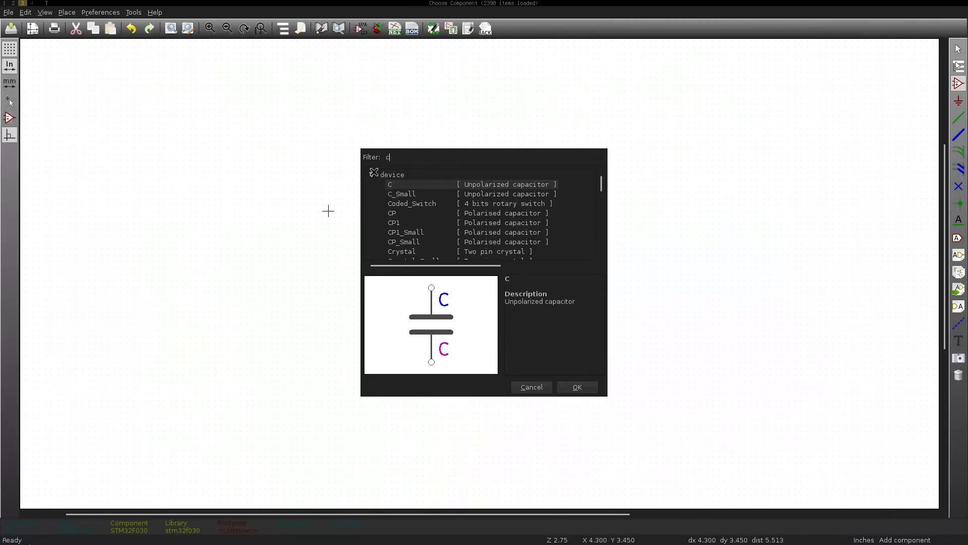
{"action": "double_click", "coordinate": [402, 184]}
{"action": "key", "text": "F4"}
{"action": "left_click", "coordinate": [480, 272]}
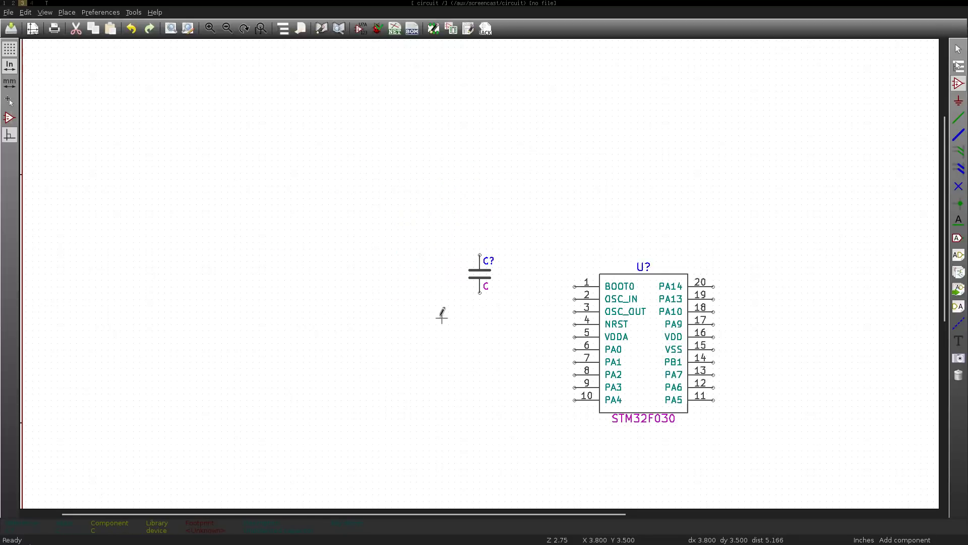
- Place the resistor R from the device library below and left of the capacitor, at about X 3.8, Y 3.45 inches
{"action": "left_click", "coordinate": [430, 285]}
{"action": "type", "text": "r"}
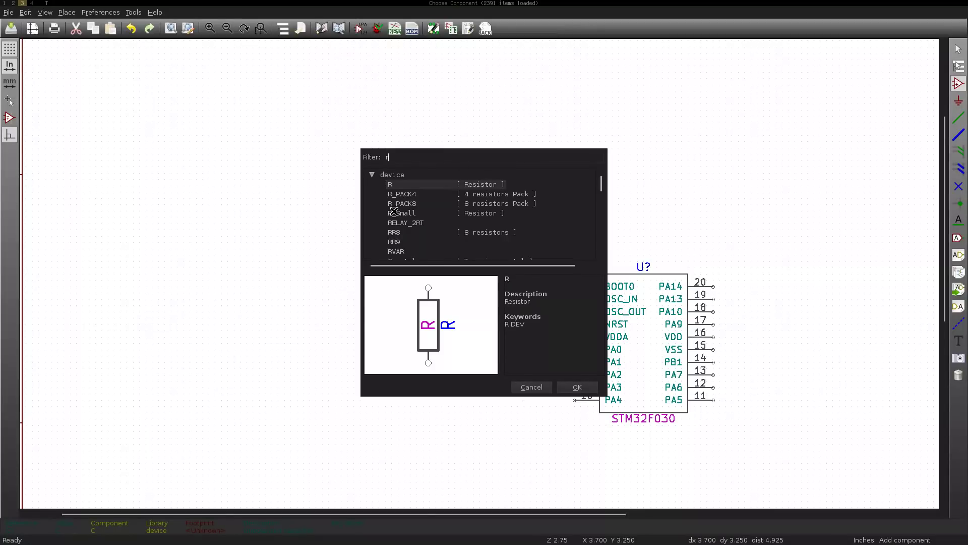
{"action": "key", "text": "Down"}
{"action": "key", "text": "Down"}
{"action": "key", "text": "Return"}
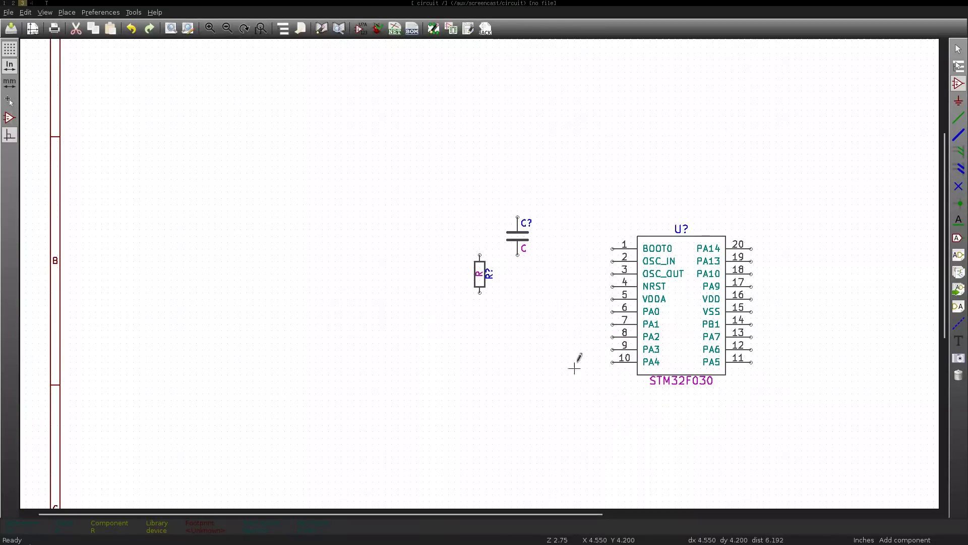
- Find the LED in the device library with the filter led and place it below the resistor, at about X 3.95, Y 4.1 inches
{"action": "left_click", "coordinate": [537, 310]}
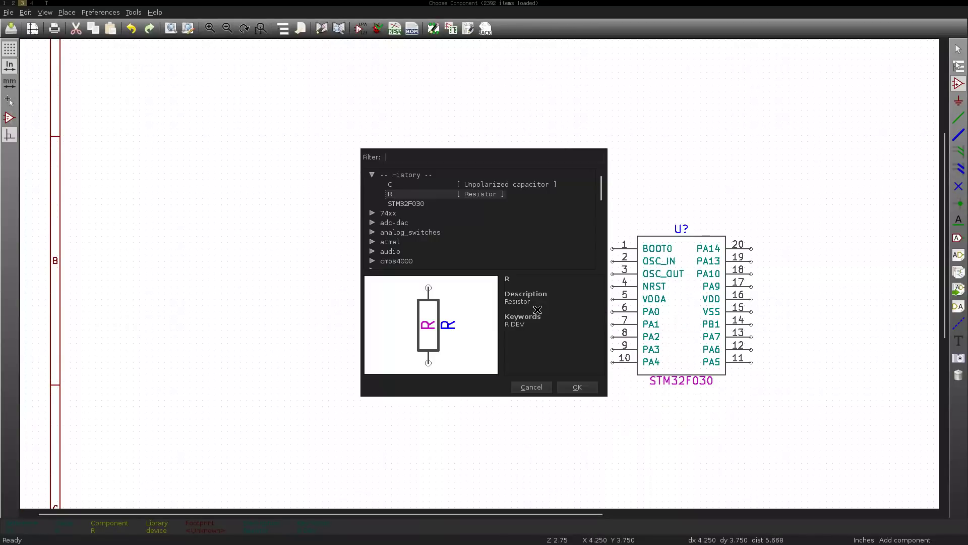
{"action": "type", "text": "led"}
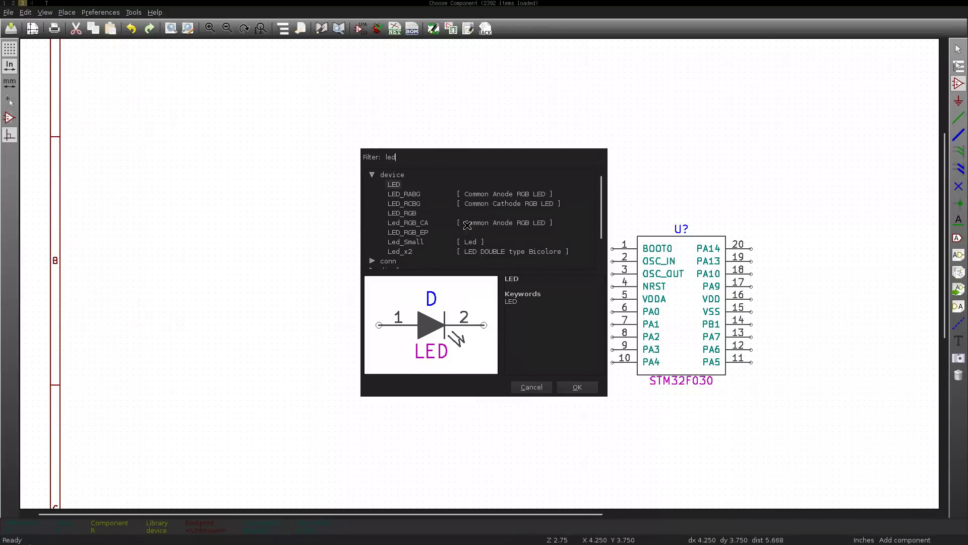
{"action": "key", "text": "Down"}
{"action": "key", "text": "Down"}
{"action": "key", "text": "Down"}
{"action": "key", "text": "Down"}
{"action": "key", "text": "Down"}
{"action": "key", "text": "Down"}
{"action": "key", "text": "Down"}
{"action": "key", "text": "Down"}
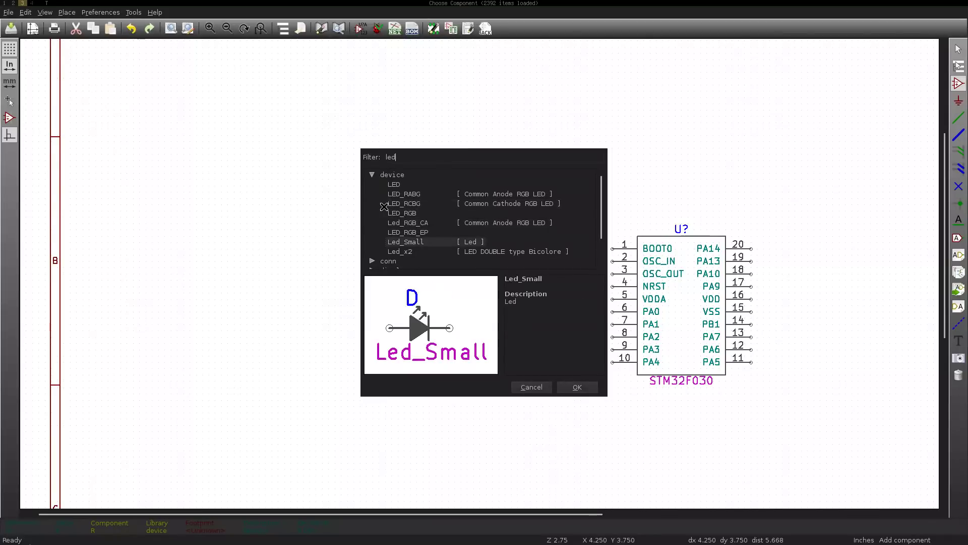
{"action": "key", "text": "Up"}
{"action": "key", "text": "Up"}
{"action": "key", "text": "Up"}
{"action": "key", "text": "Up"}
{"action": "key", "text": "Up"}
{"action": "key", "text": "Up"}
{"action": "key", "text": "Up"}
{"action": "key", "text": "Up"}
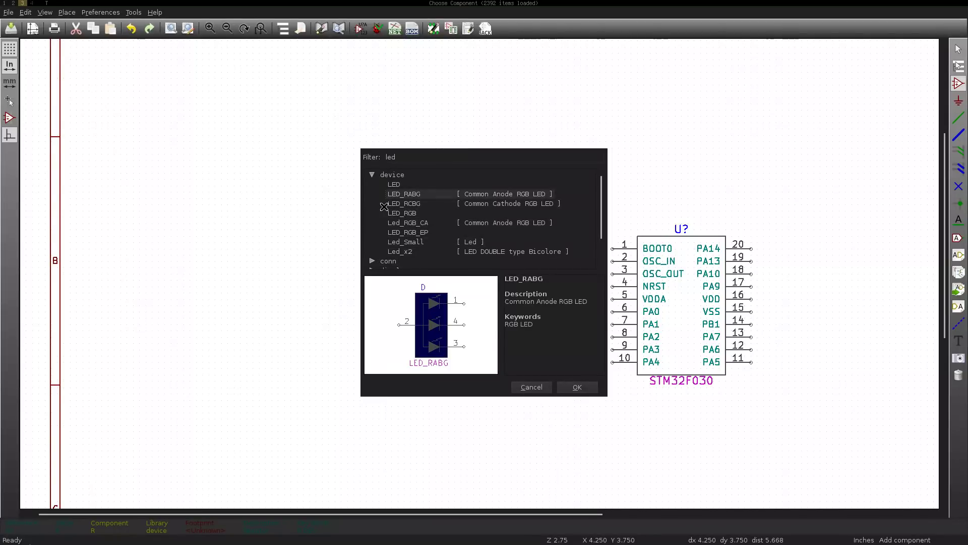
{"action": "key", "text": "Return"}
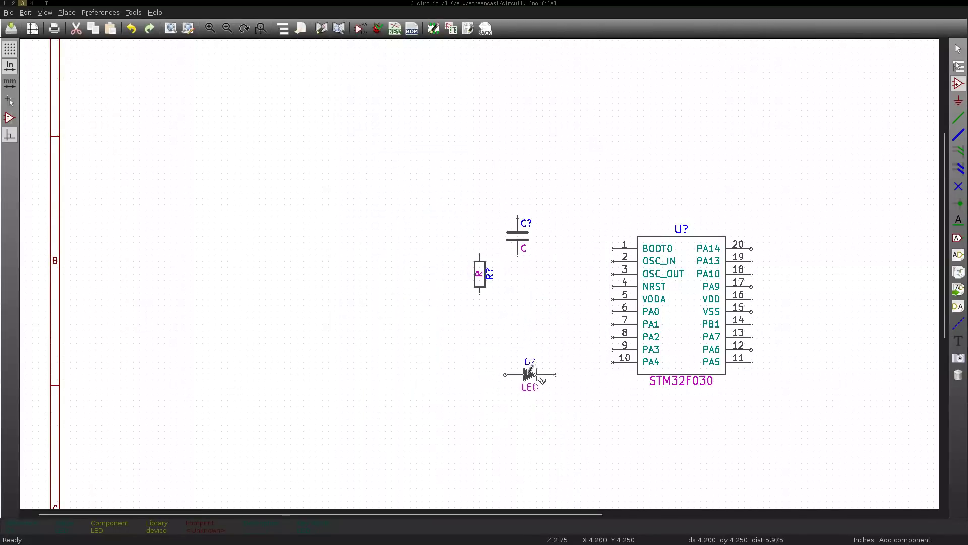
{"action": "key", "text": "F4"}
{"action": "left_click", "coordinate": [479, 273]}
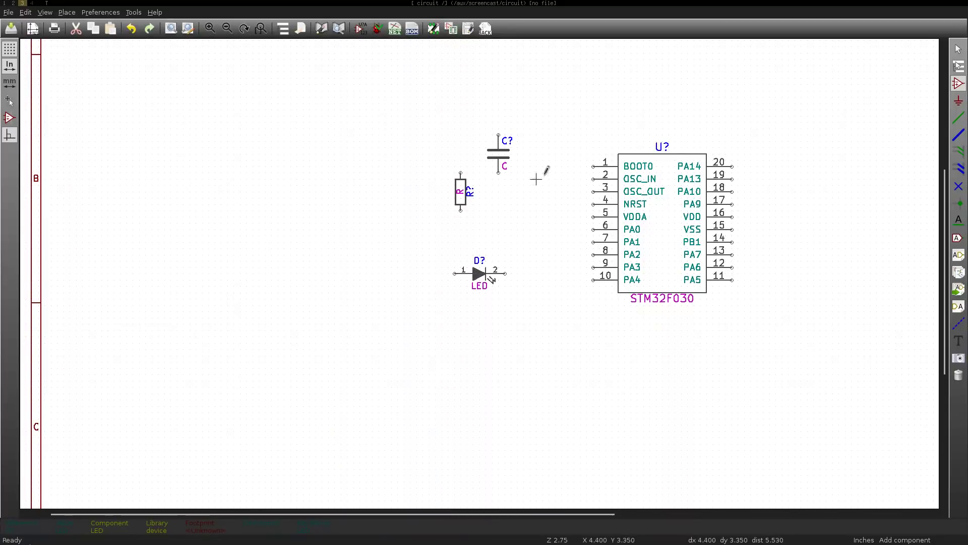
- Find CONN_02X10 in the conn library with the filter conn and place it right of the STM32F030, at about X 7.1, Y 3.7 inches
{"action": "key", "text": "F4"}
{"action": "left_click", "coordinate": [337, 305]}
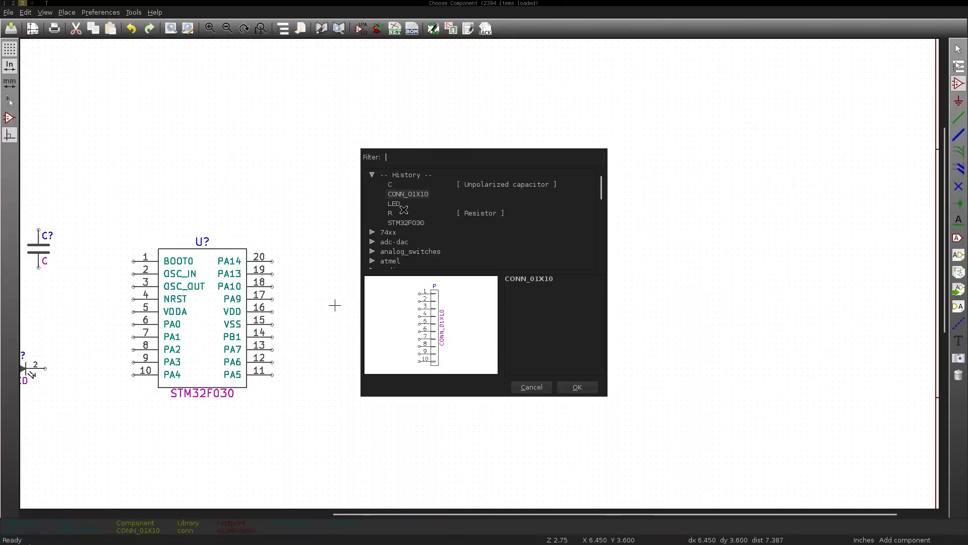
{"action": "type", "text": "conn"}
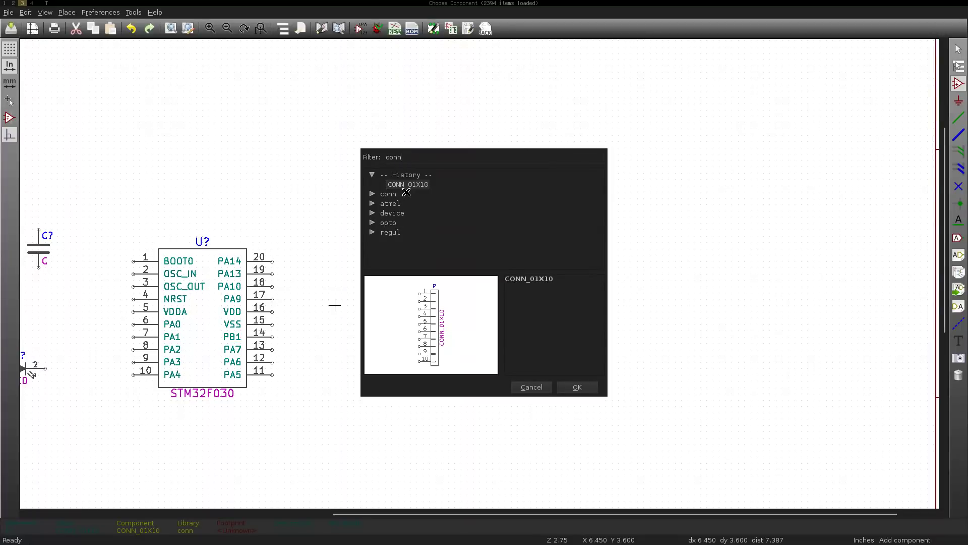
{"action": "left_click", "coordinate": [372, 193]}
{"action": "scroll", "coordinate": [382, 230], "scroll_direction": "down", "scroll_amount": 6}
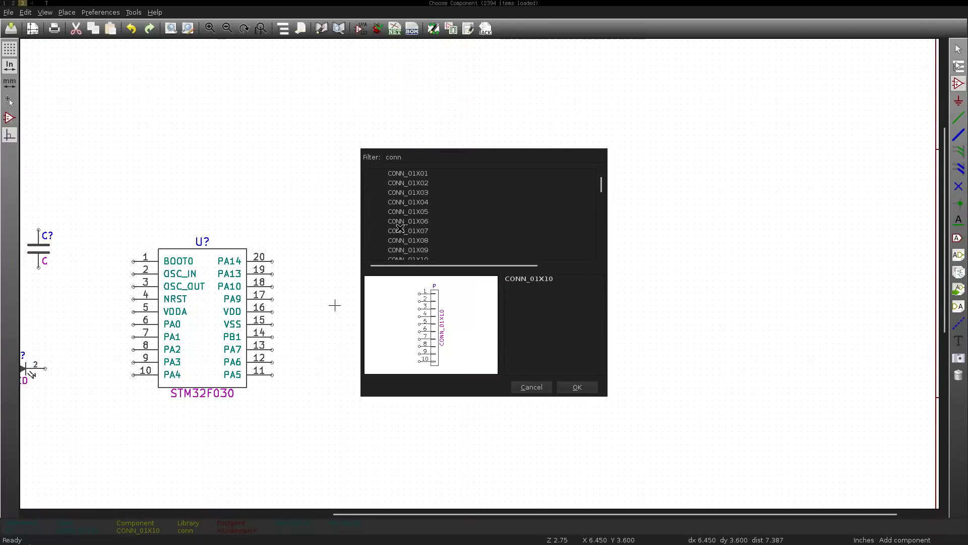
{"action": "left_click", "coordinate": [401, 228]}
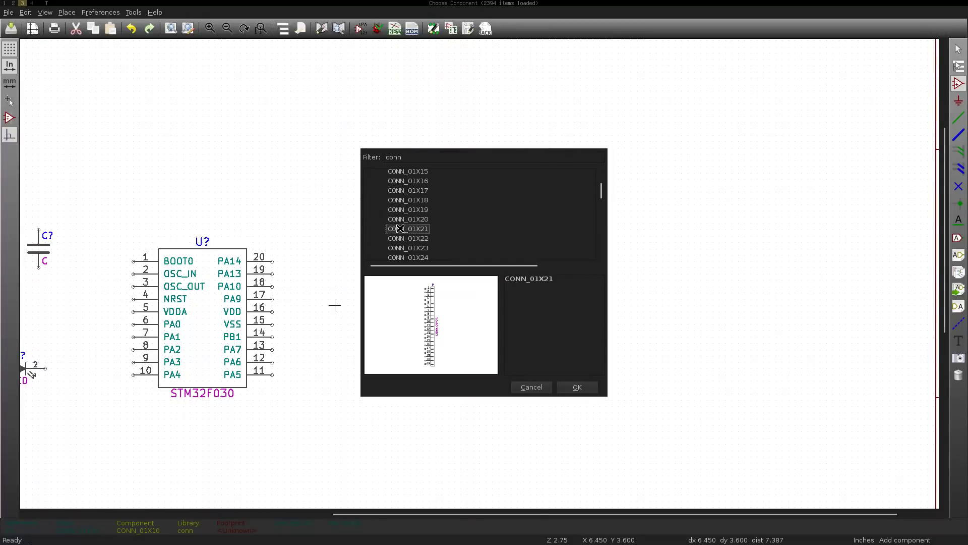
{"action": "key", "text": "Down"}
{"action": "key", "text": "Down"}
{"action": "key", "text": "Down"}
{"action": "key", "text": "Down"}
{"action": "key", "text": "Down"}
{"action": "key", "text": "Down"}
{"action": "key", "text": "Down"}
{"action": "key", "text": "Down"}
{"action": "key", "text": "Down"}
{"action": "key", "text": "Down"}
{"action": "key", "text": "Down"}
{"action": "key", "text": "Down"}
{"action": "key", "text": "Down"}
{"action": "key", "text": "Down"}
{"action": "key", "text": "Down"}
{"action": "key", "text": "Down"}
{"action": "key", "text": "Down"}
{"action": "key", "text": "Down"}
{"action": "key", "text": "Down"}
{"action": "key", "text": "Down"}
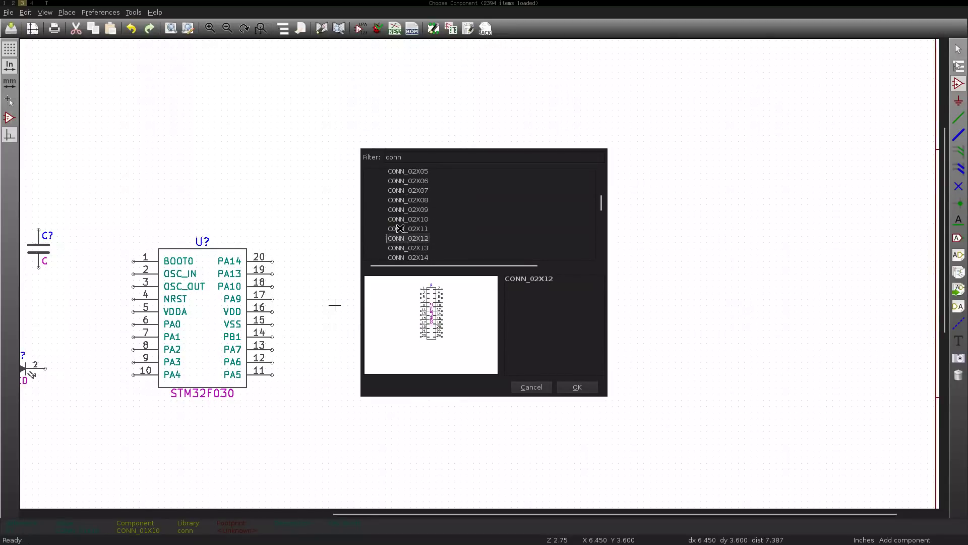
{"action": "key", "text": "Up"}
{"action": "key", "text": "Up"}
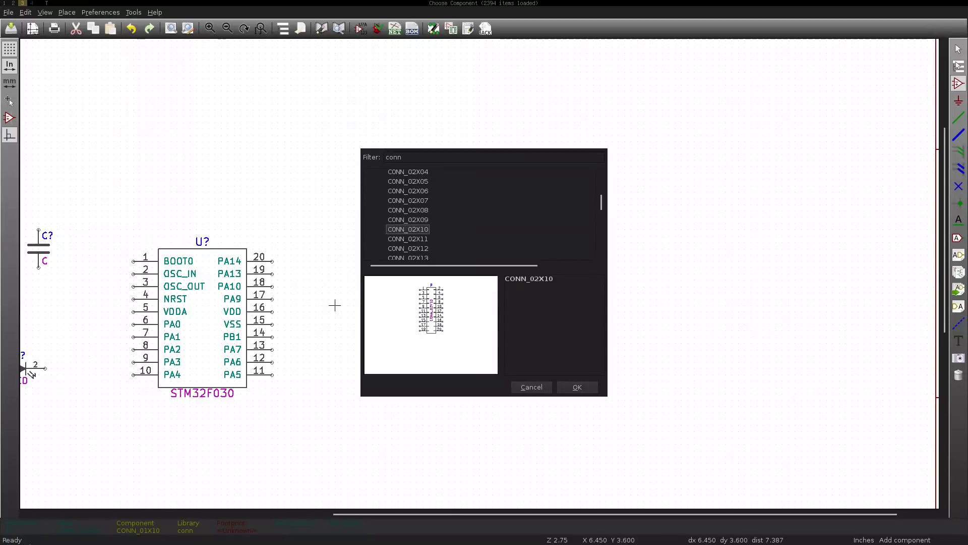
{"action": "key", "text": "Up"}
{"action": "key", "text": "Up"}
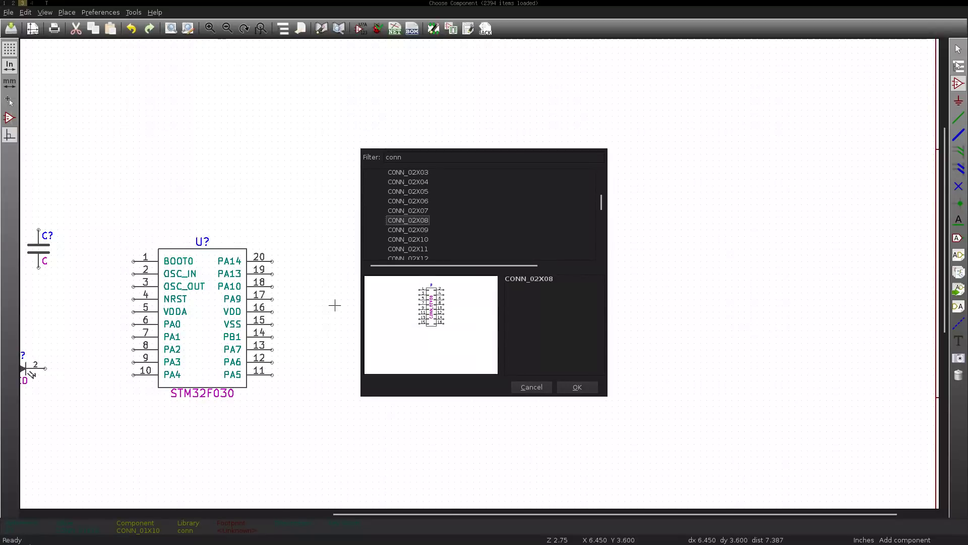
{"action": "key", "text": "Down"}
{"action": "key", "text": "Down"}
{"action": "key", "text": "Return"}
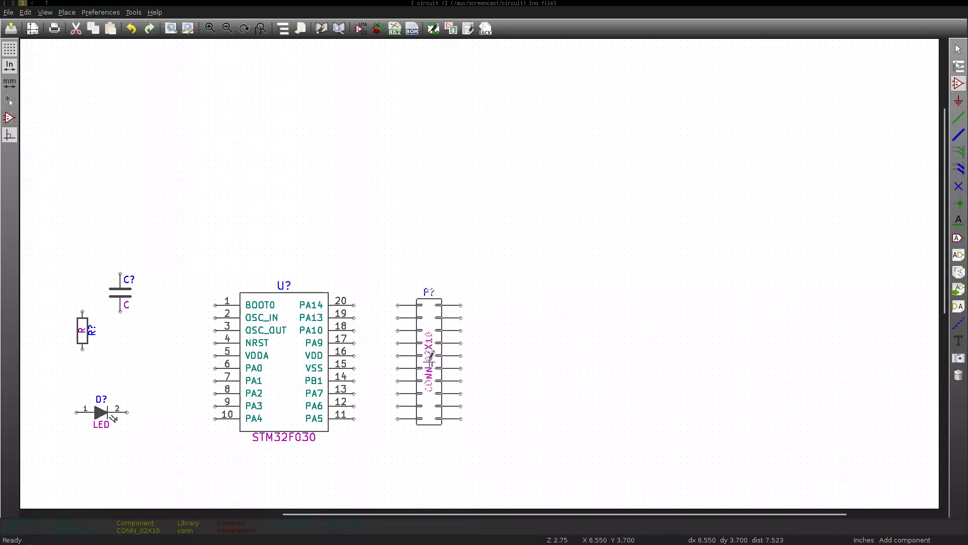
{"action": "left_click", "coordinate": [497, 362]}
- Paste the pin function list, from 04 : NRST to 20 : SWCLK, as a text note right of the connector, at about X 7.85 inches
{"action": "key", "text": "t"}
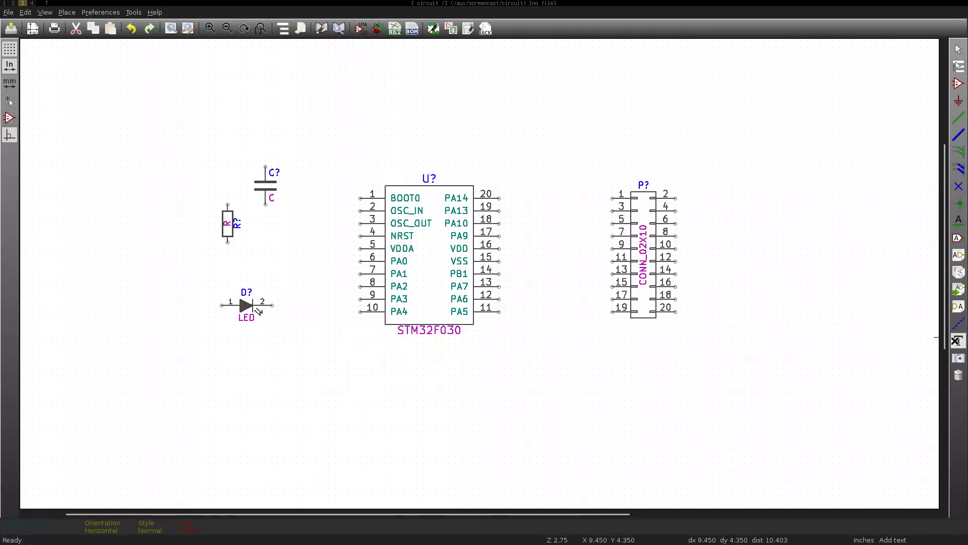
{"action": "left_click", "coordinate": [762, 261]}
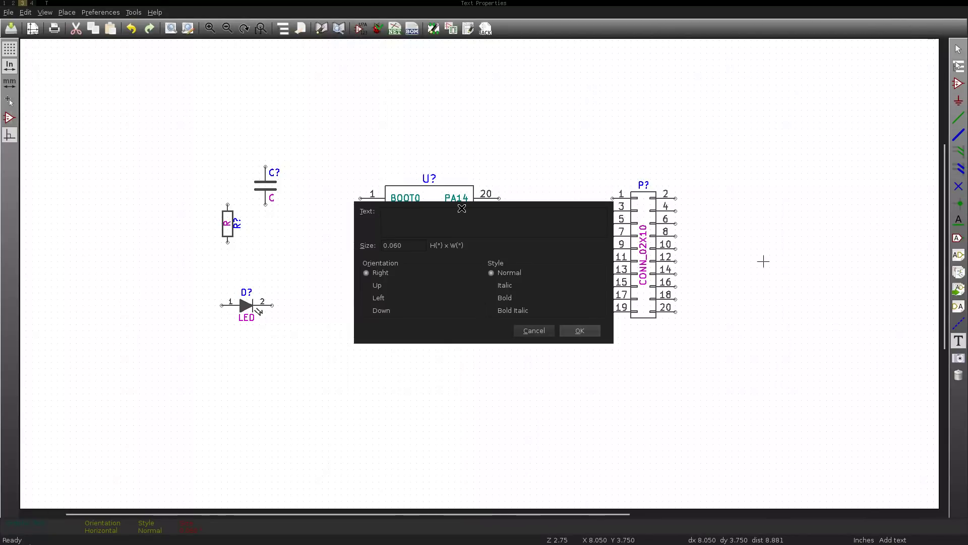
{"action": "key", "text": "ctrl+v"}
{"action": "left_click", "coordinate": [575, 331]}
{"action": "left_click", "coordinate": [172, 389]}
{"action": "key", "text": "F4"}
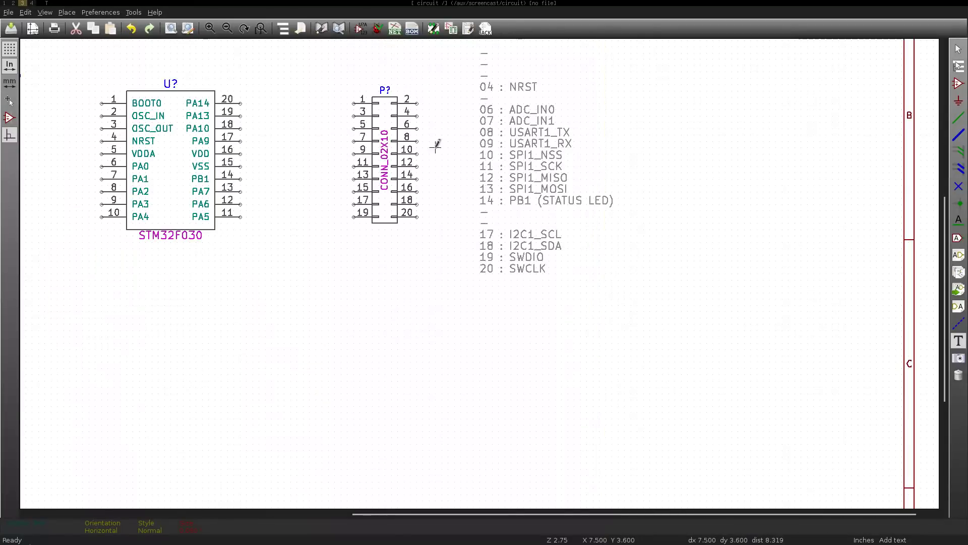
{"action": "scroll", "coordinate": [435, 146], "scroll_direction": "down", "scroll_amount": 2}
{"action": "scroll", "coordinate": [370, 289], "scroll_direction": "up", "scroll_amount": 1}
{"action": "scroll", "coordinate": [492, 274], "scroll_direction": "up", "scroll_amount": 1}
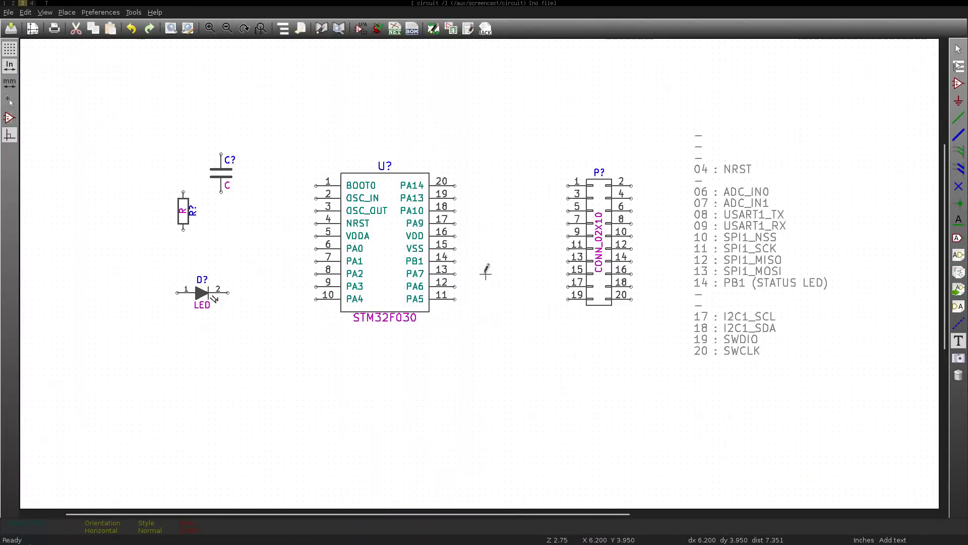
- Place an input global label NRST between the STM32F030 and the connector, at about X 6.45, Y 3.25 inches
{"action": "left_click", "coordinate": [959, 238]}
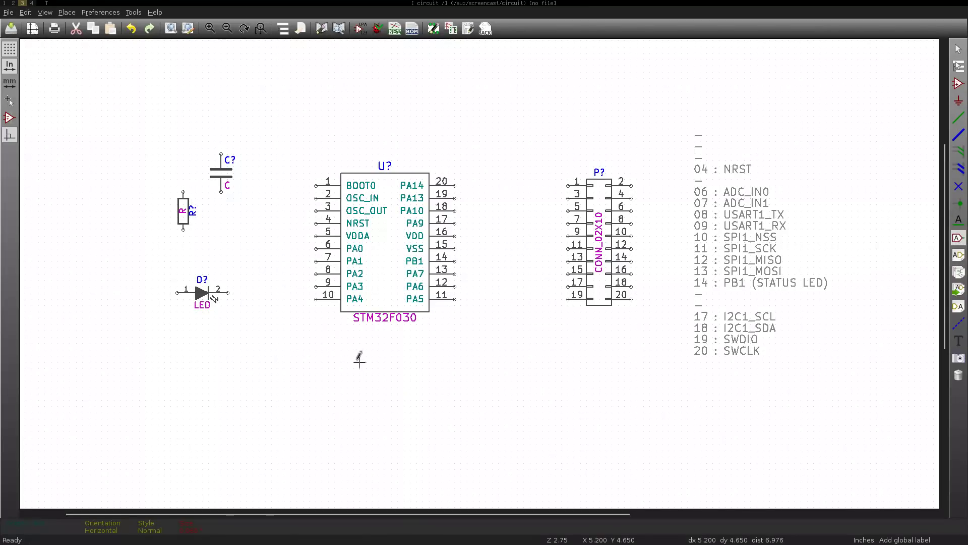
{"action": "left_click", "coordinate": [360, 379]}
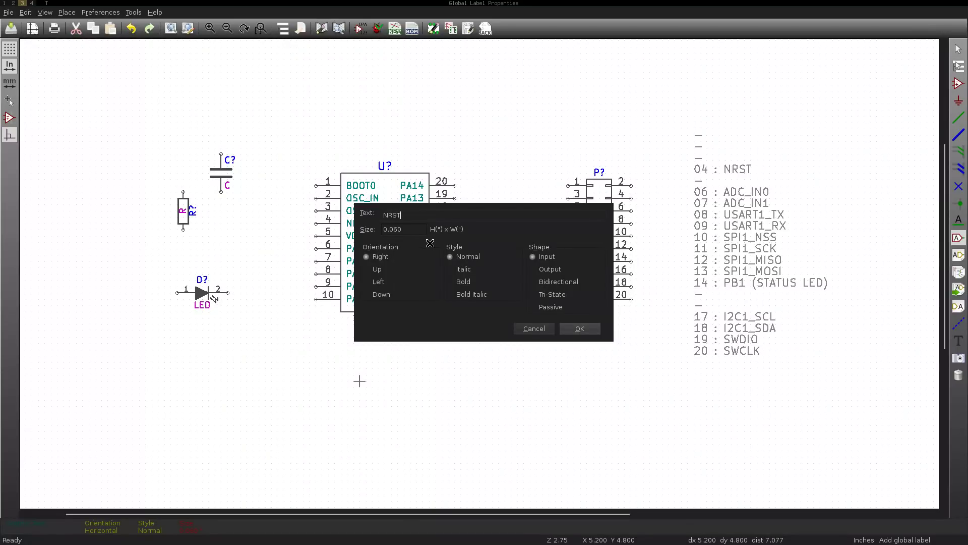
{"action": "key", "text": "Return"}
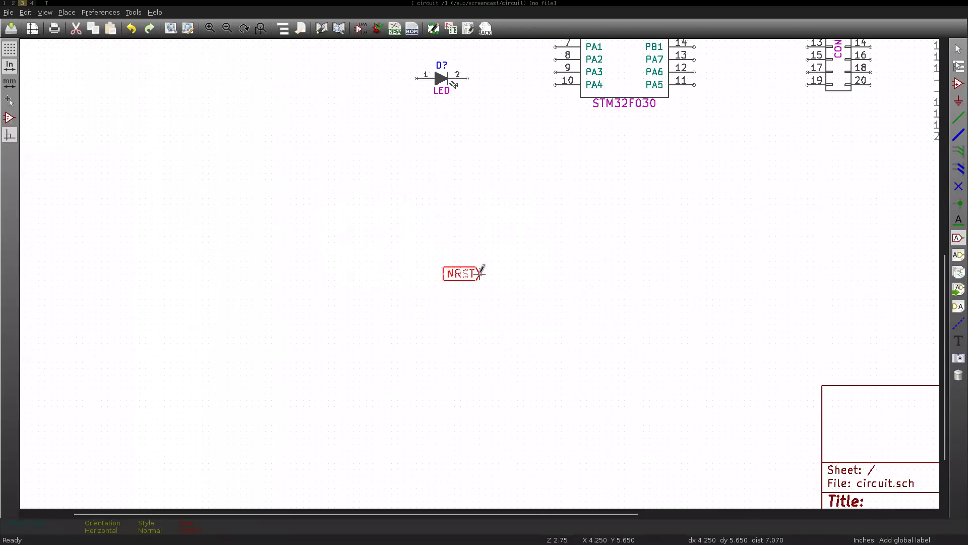
{"action": "key", "text": "F4"}
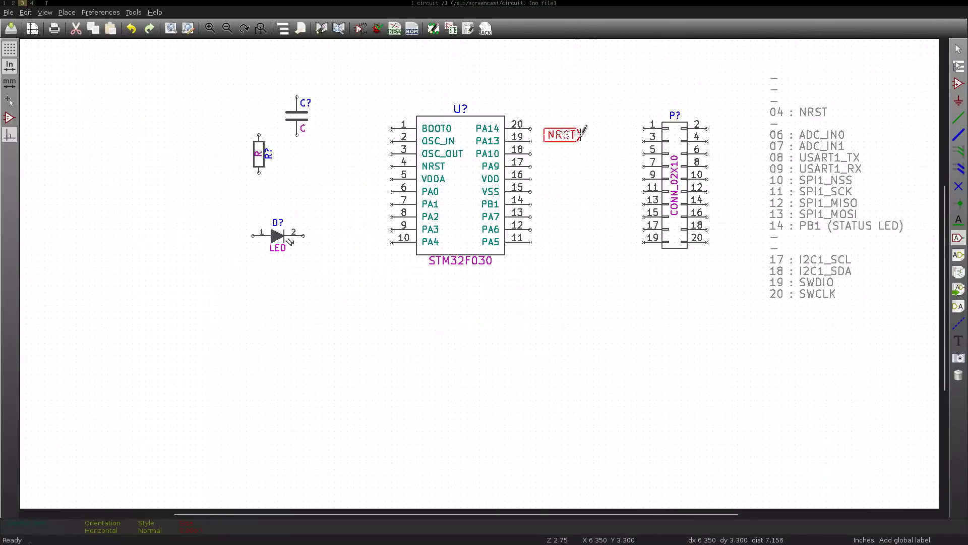
{"action": "key", "text": "F4"}
{"action": "left_click", "coordinate": [480, 273]}
- Add the global labels ADC_IN0 and ADC_IN1 directly below NRST by repeating the label and editing its text
{"action": "key", "text": "Insert"}
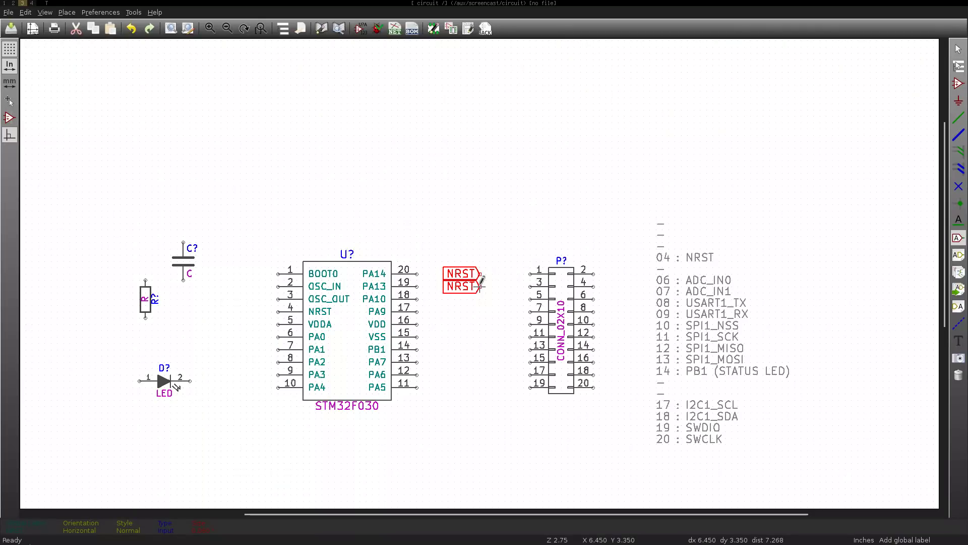
{"action": "type", "text": "eADC_IN0"}
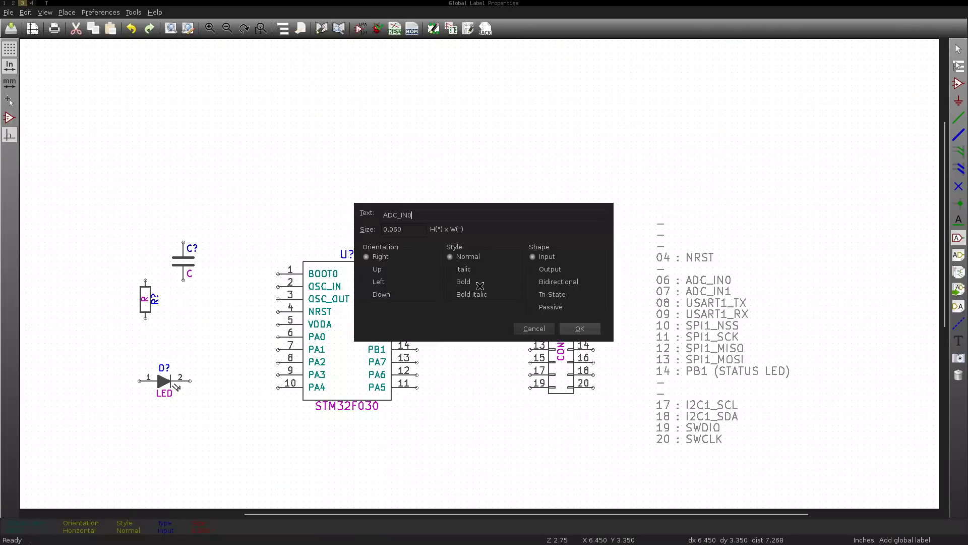
{"action": "key", "text": "Return"}
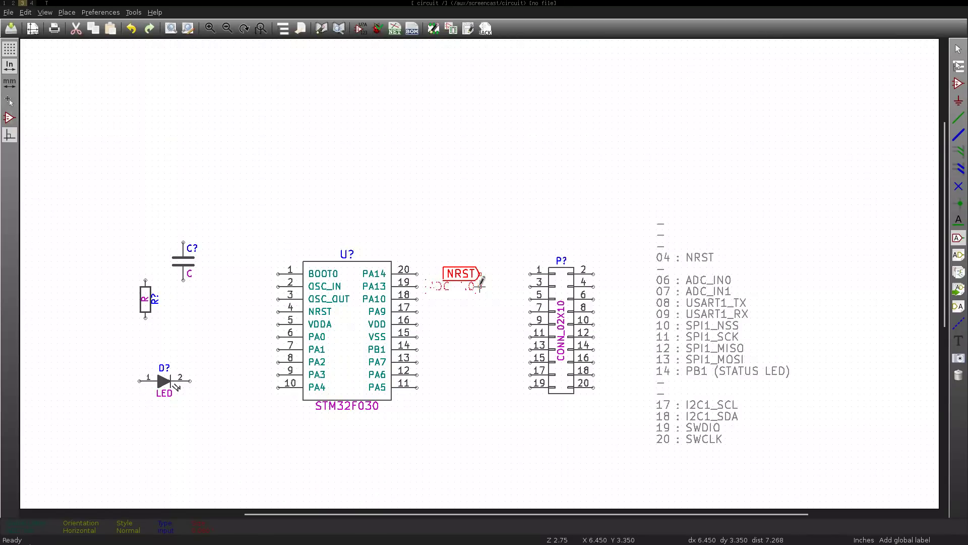
{"action": "key", "text": "Insert"}
{"action": "key", "text": "e"}
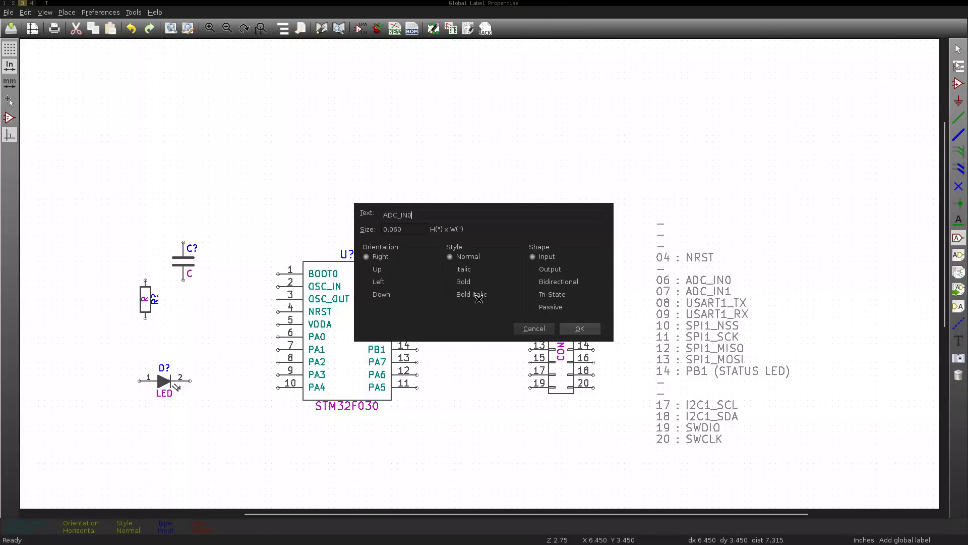
{"action": "key", "text": "BackSpace"}
{"action": "type", "text": "1"}
{"action": "key", "text": "Return"}
- Continue the global label column below ADC_IN1 with USART1_TX, USART1_RX, SPI1_NSS, SPI1_SCK, SPI1_MISO, SPI1_MOSI, STLED, I2C1_SCL, I2C1_SDA, SWDIO and SWCLK
{"action": "key", "text": "Insert"}
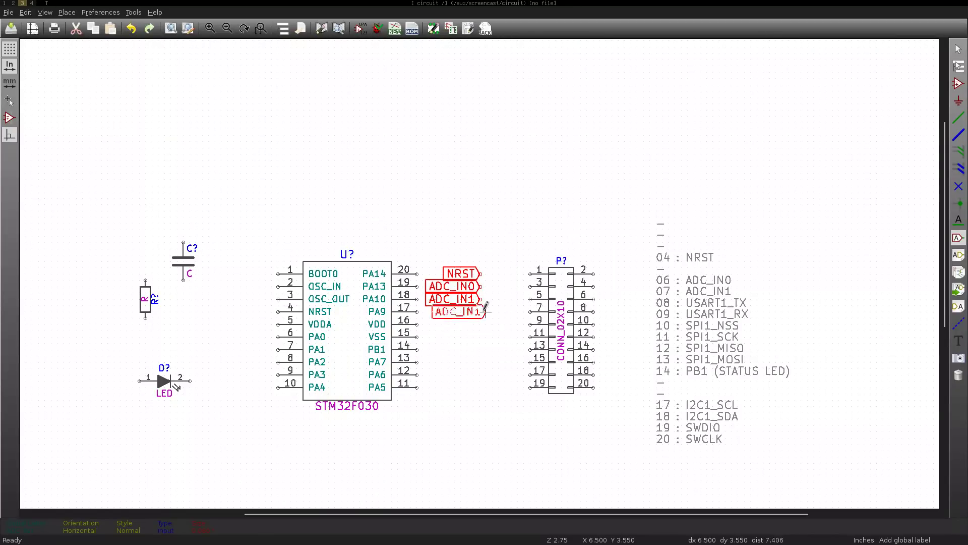
{"action": "type", "text": "e"}
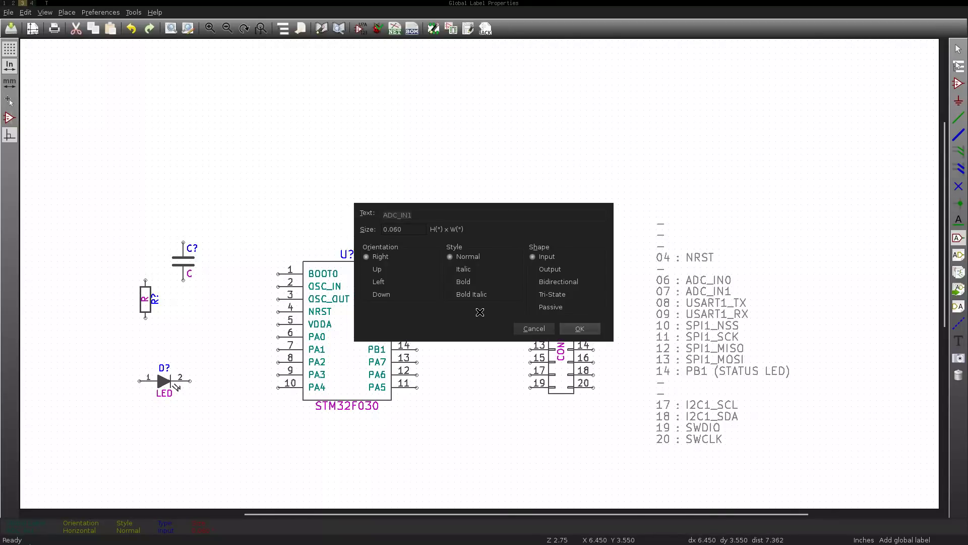
{"action": "type", "text": "US"}
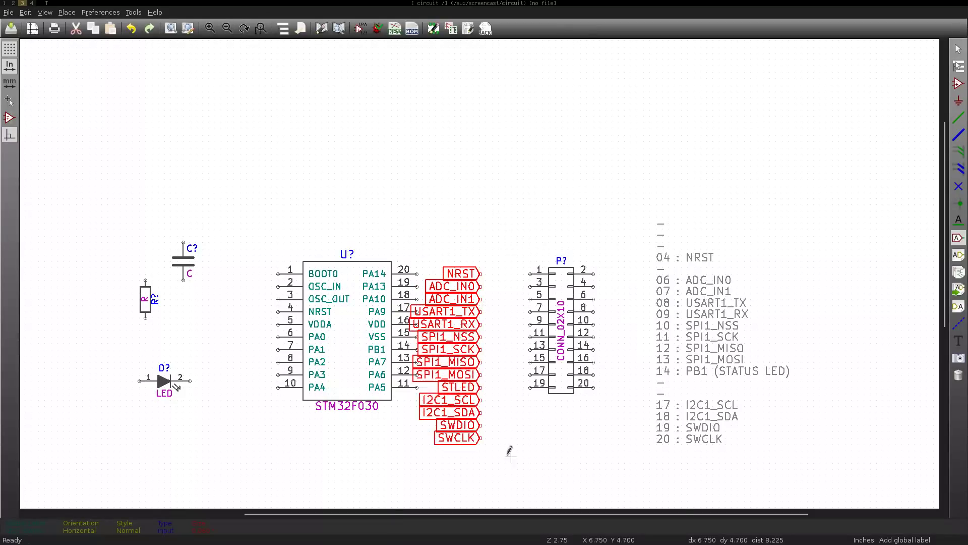
- Move the whole global label column right of the connector to about X 8.9 inches, and the pin function text beyond it to about X 9.25
{"action": "left_click_drag", "start_coordinate": [492, 450], "coordinate": [461, 255]}
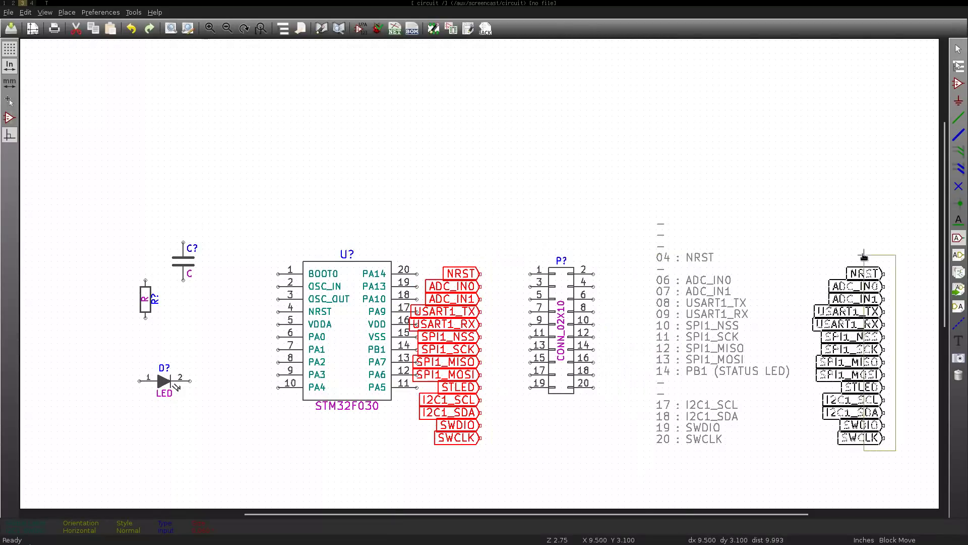
{"action": "left_click", "coordinate": [624, 255]}
{"action": "key", "text": "F4"}
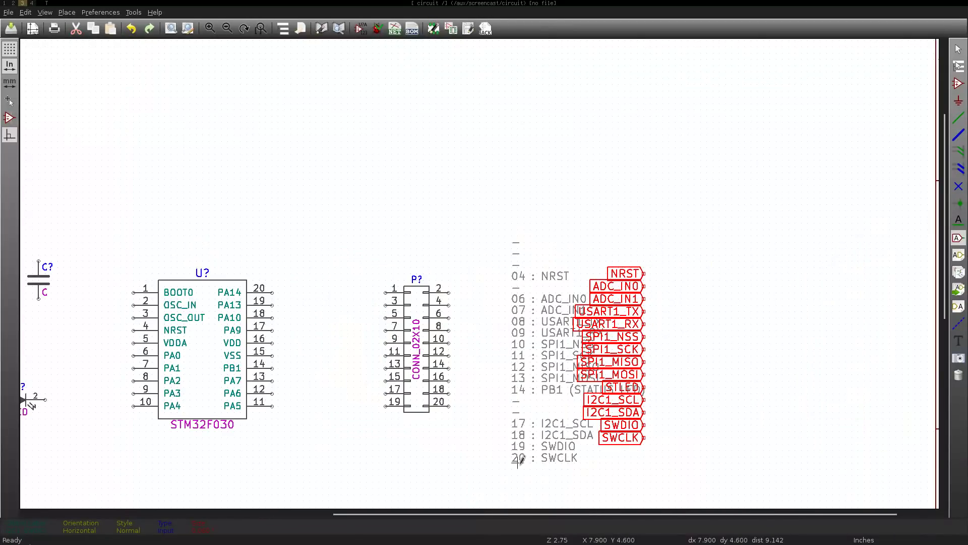
{"action": "key", "text": "m"}
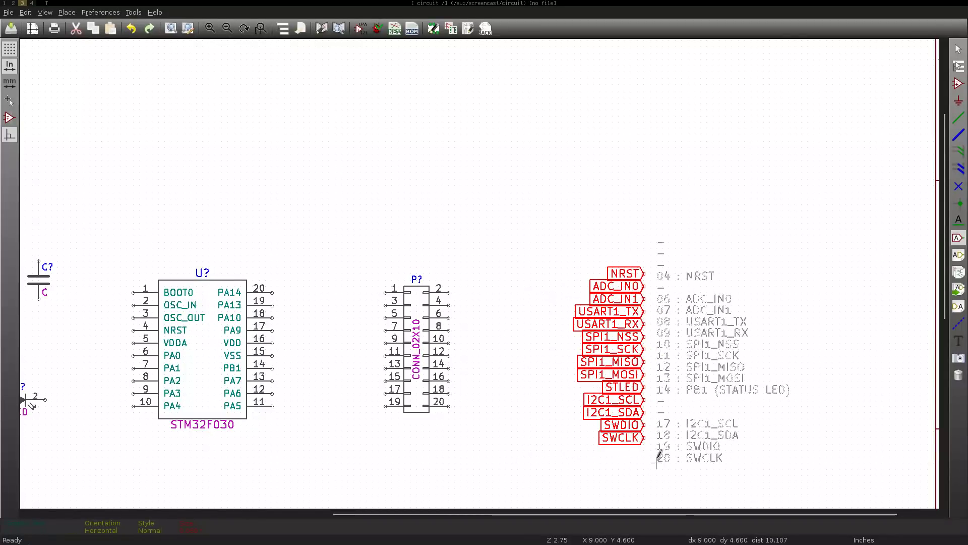
{"action": "left_click", "coordinate": [690, 450]}
- Move the NRST global label onto pin 4 (NRST) of the STM32F030
{"action": "scroll", "coordinate": [326, 414], "scroll_direction": "down", "scroll_amount": 1}
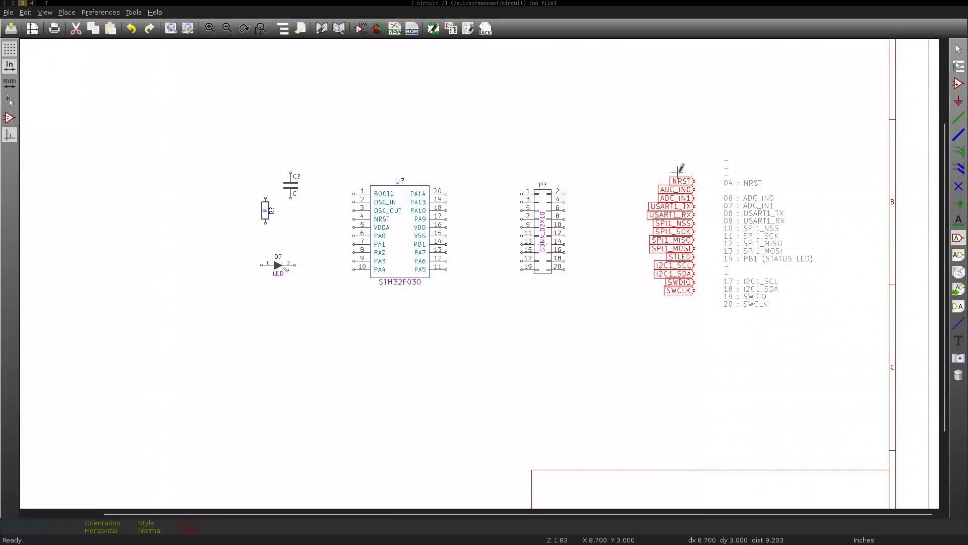
{"action": "key", "text": "Escape"}
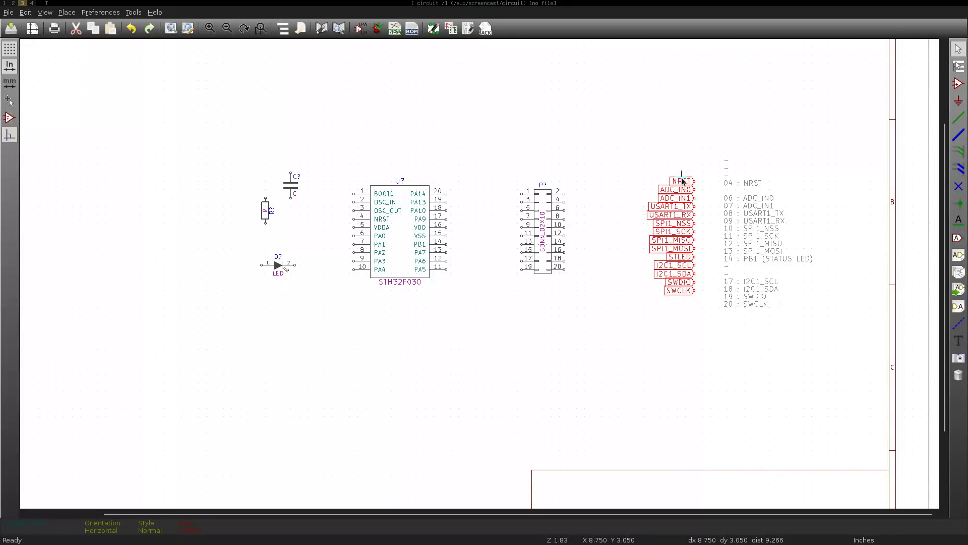
{"action": "left_click_drag", "start_coordinate": [683, 182], "coordinate": [356, 220]}
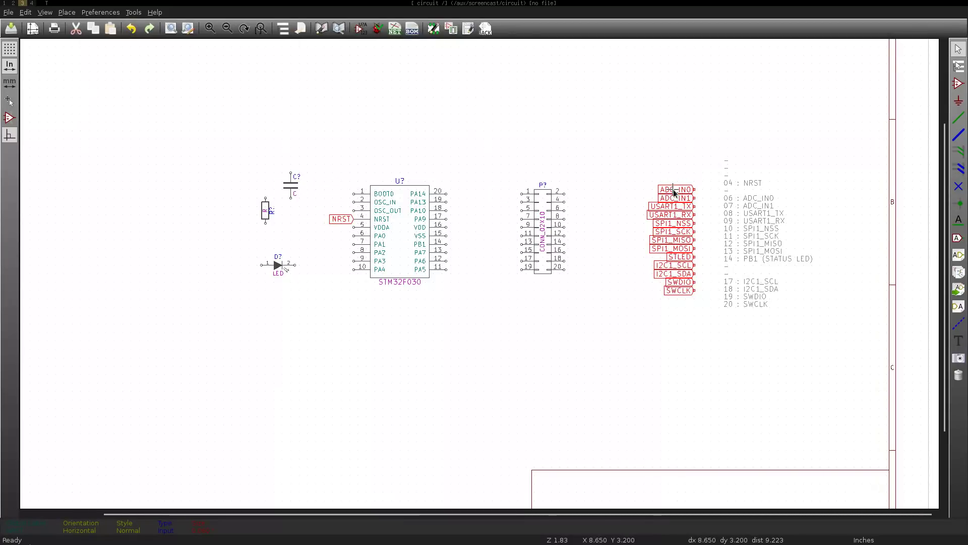
- Move the remaining global labels onto their matching STM32F030 pins, from ADC_IN0 on pin 6 through SWCLK on pin 20
{"action": "left_click_drag", "start_coordinate": [694, 191], "coordinate": [352, 237]}
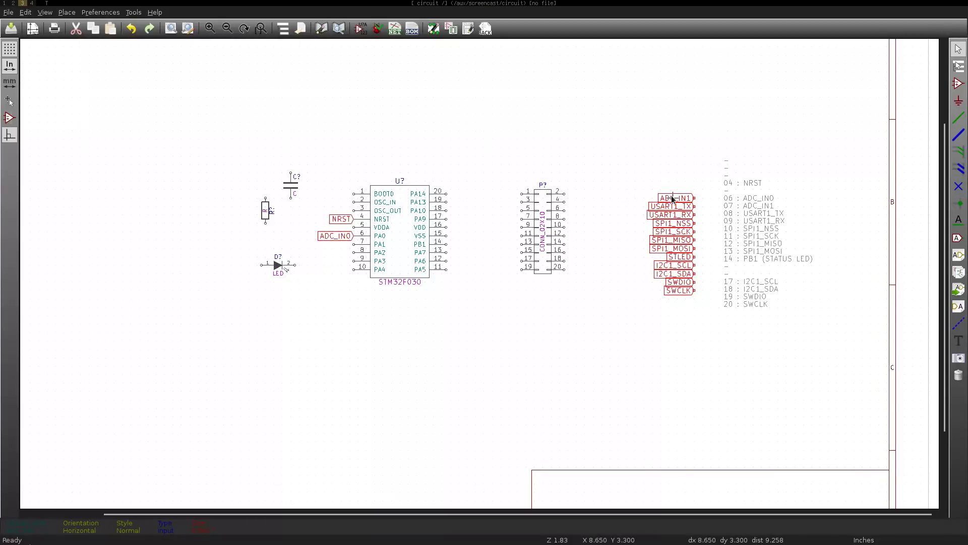
{"action": "left_click_drag", "start_coordinate": [673, 198], "coordinate": [353, 246]}
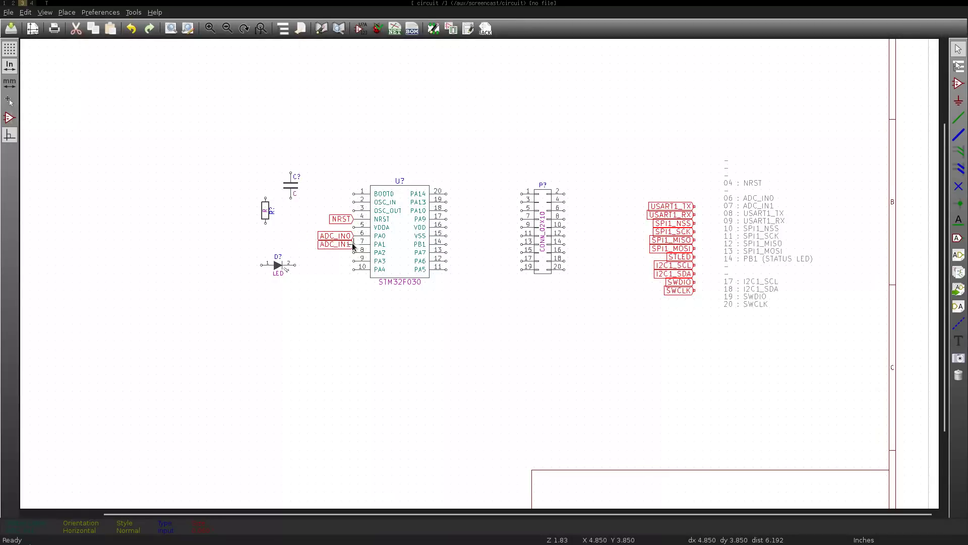
{"action": "left_click_drag", "start_coordinate": [674, 207], "coordinate": [350, 255]}
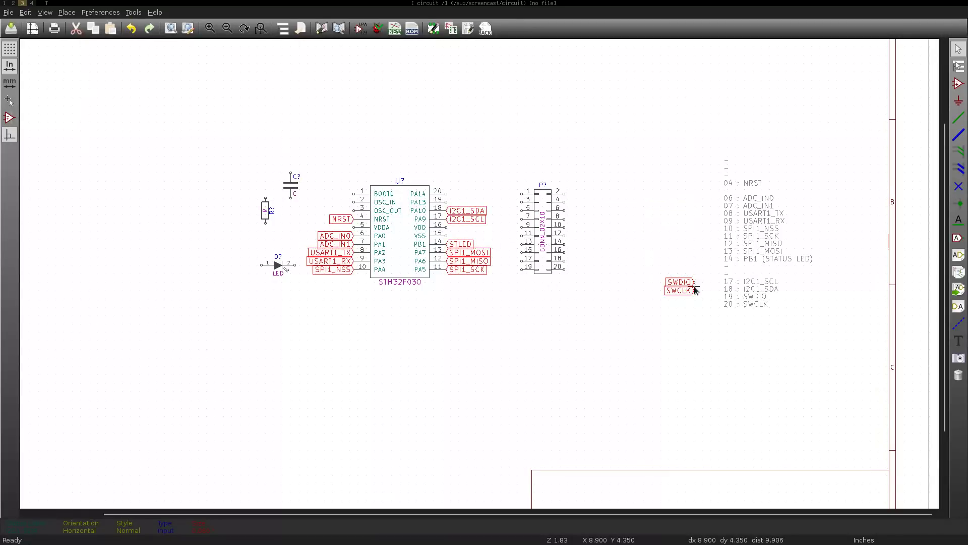
{"action": "left_click_drag", "start_coordinate": [694, 284], "coordinate": [448, 203]}
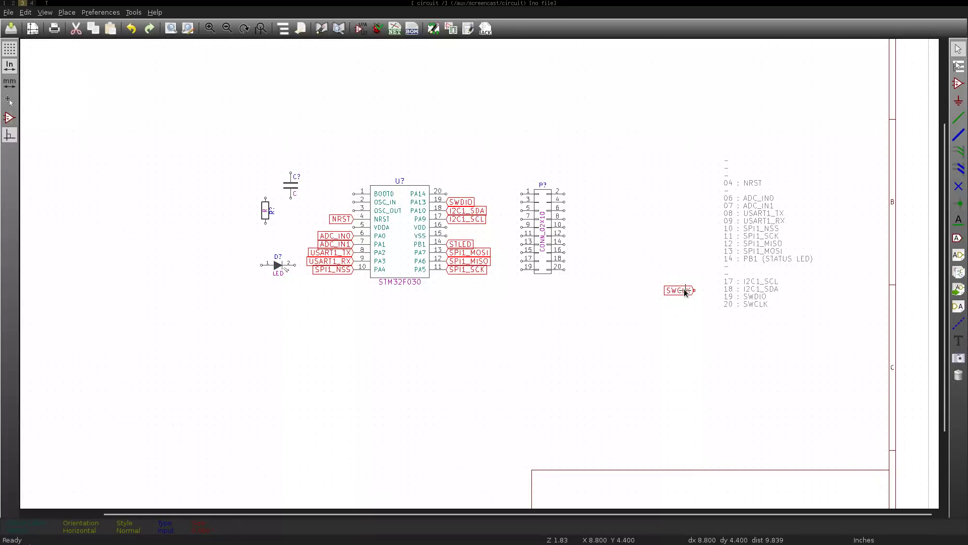
{"action": "left_click_drag", "start_coordinate": [695, 292], "coordinate": [447, 198]}
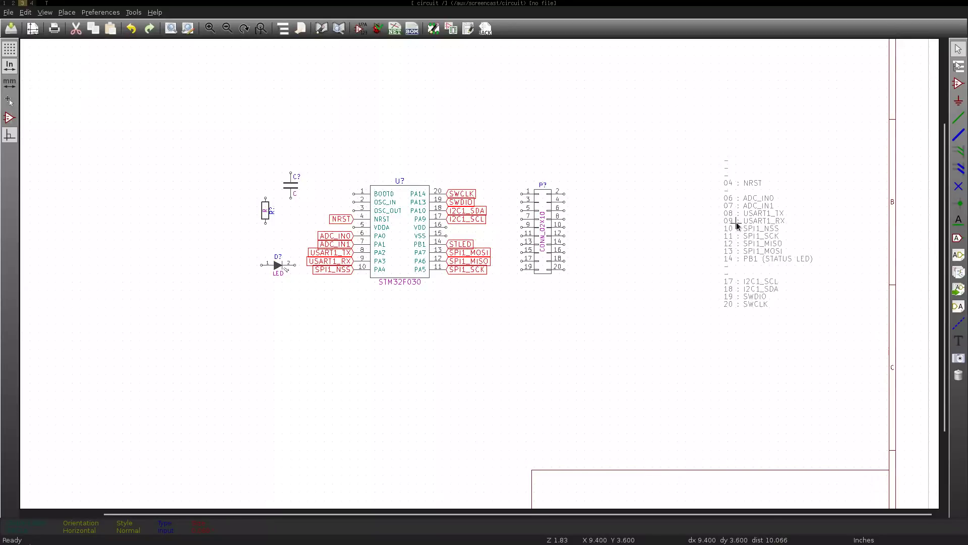
- Place no-connect flags on pins 2 (OSC_IN) and 3 (OSC_OUT) of the STM32F030
{"action": "scroll", "coordinate": [391, 241], "scroll_direction": "up", "scroll_amount": 1}
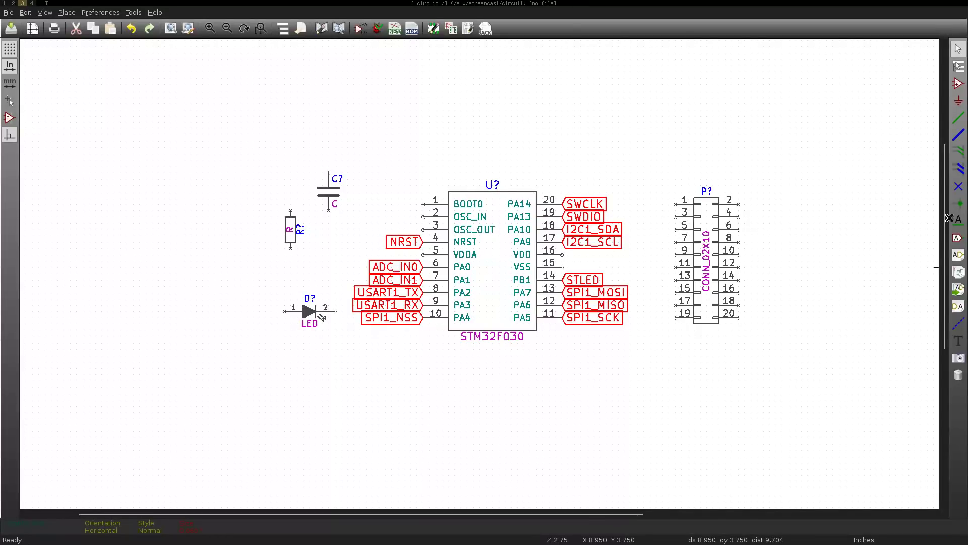
{"action": "left_click", "coordinate": [959, 186]}
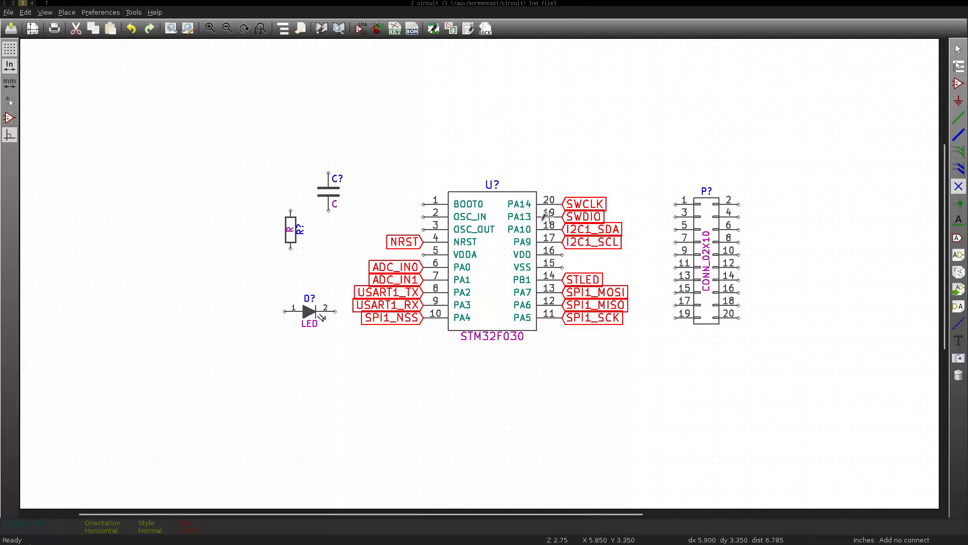
{"action": "left_click", "coordinate": [423, 216]}
{"action": "left_click", "coordinate": [423, 229]}
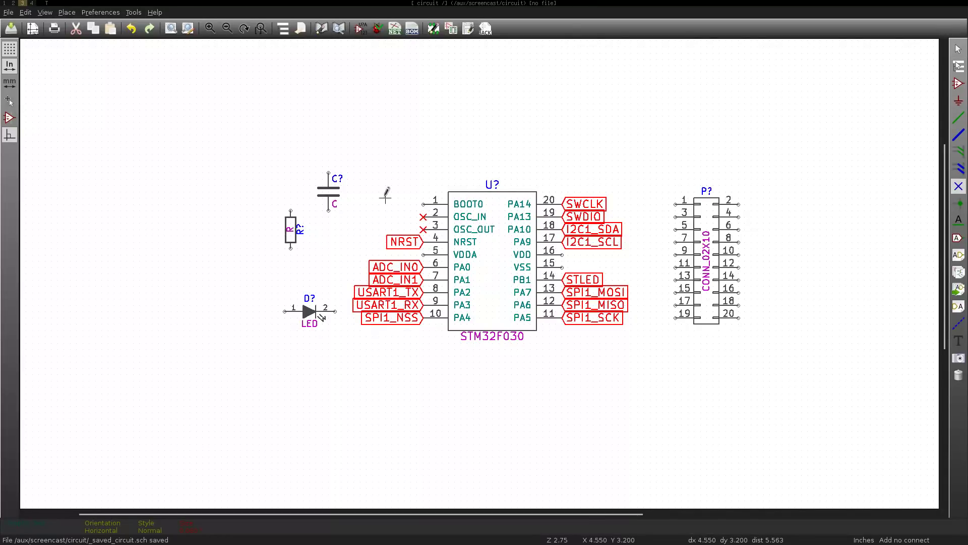
- Add a +3.3V power symbol from the power library above and slightly left of the STM32F030's pin 1
{"action": "left_click", "coordinate": [957, 99]}
{"action": "left_click", "coordinate": [429, 129]}
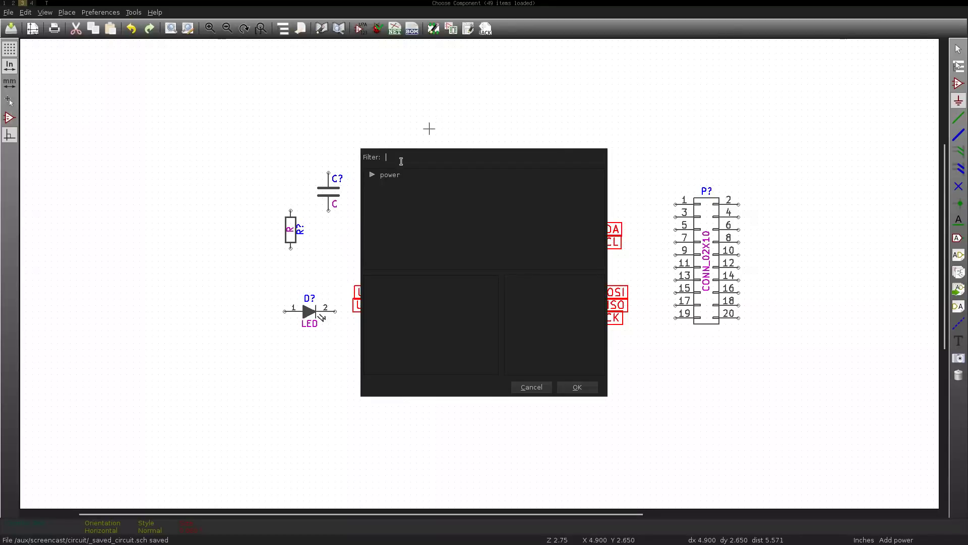
{"action": "left_click", "coordinate": [371, 175]}
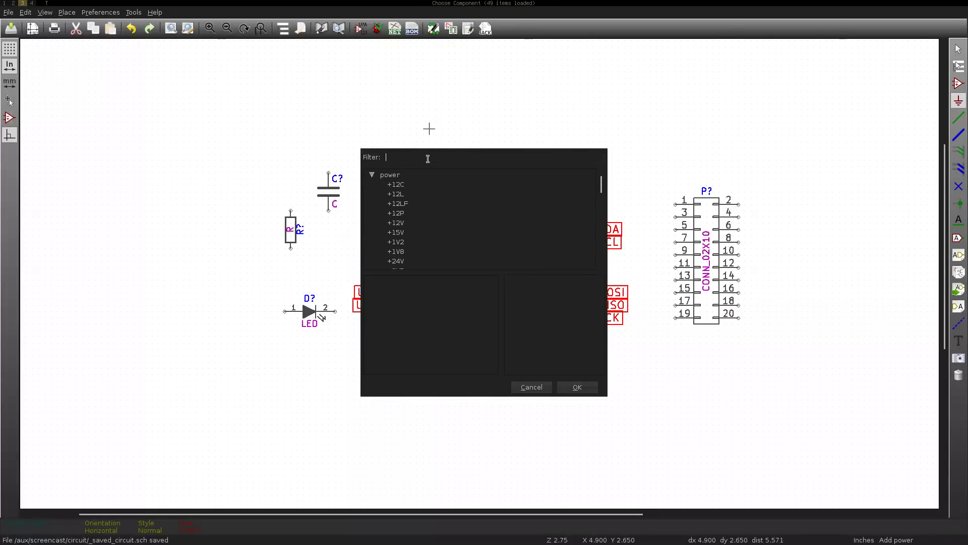
{"action": "type", "text": "3"}
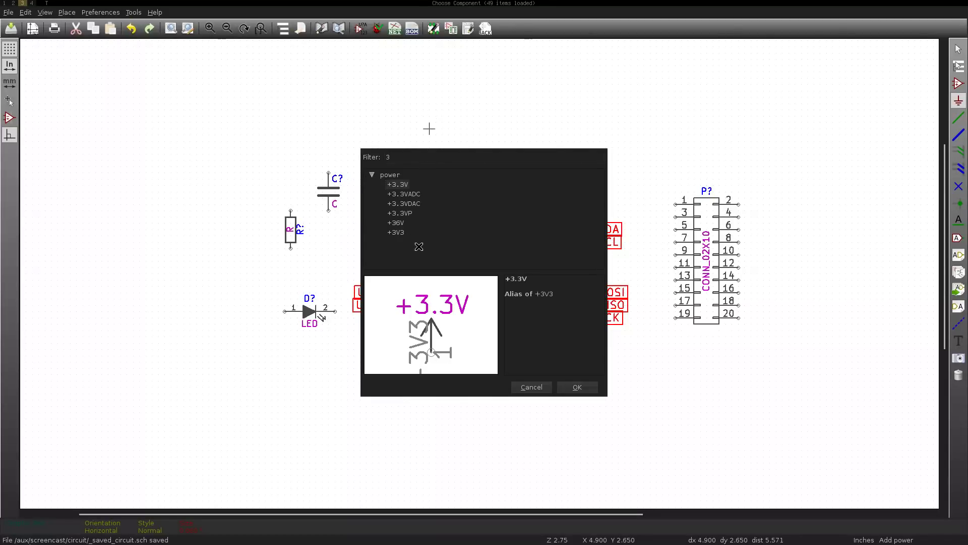
{"action": "double_click", "coordinate": [402, 186]}
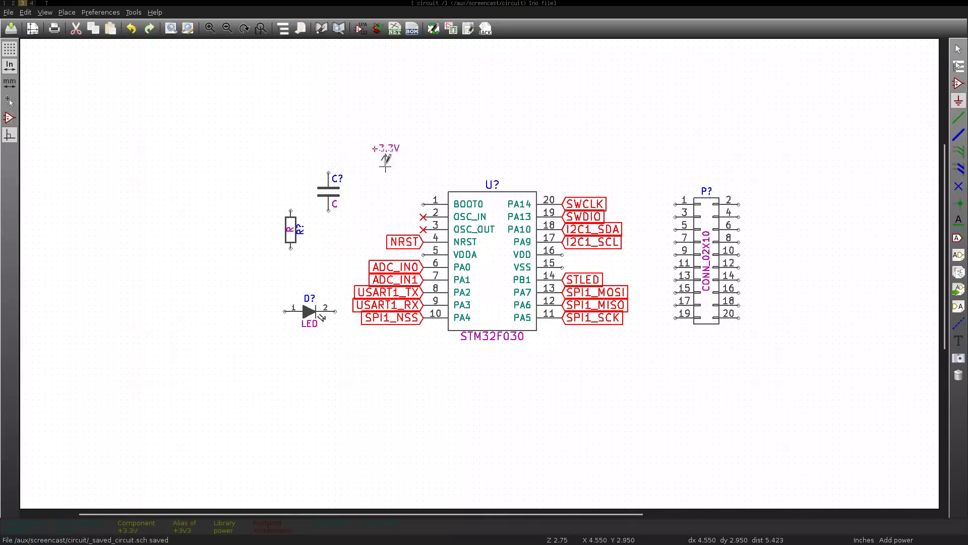
{"action": "left_click", "coordinate": [480, 270]}
- Add a GND power symbol directly above pin 1 of the STM32F030
{"action": "left_click", "coordinate": [545, 252]}
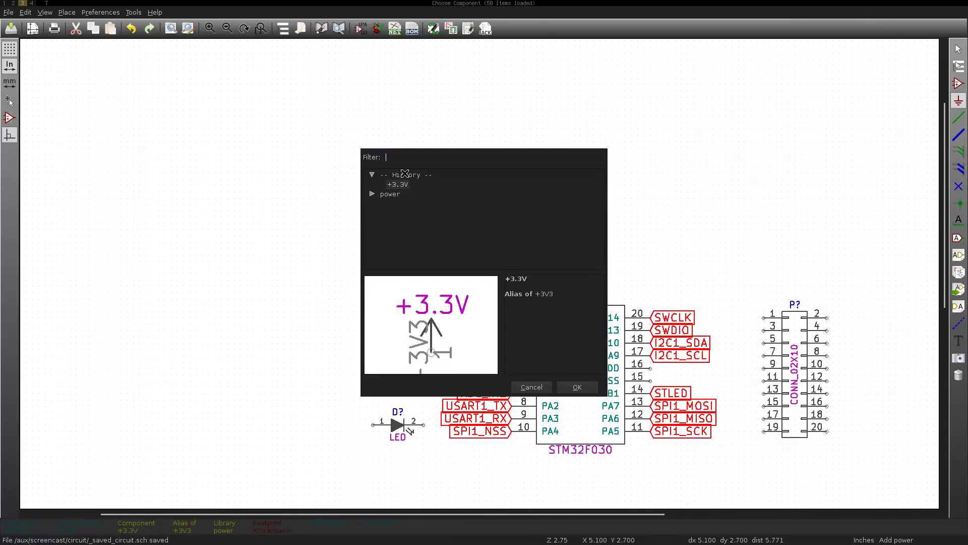
{"action": "type", "text": "gnd"}
{"action": "key", "text": "Return"}
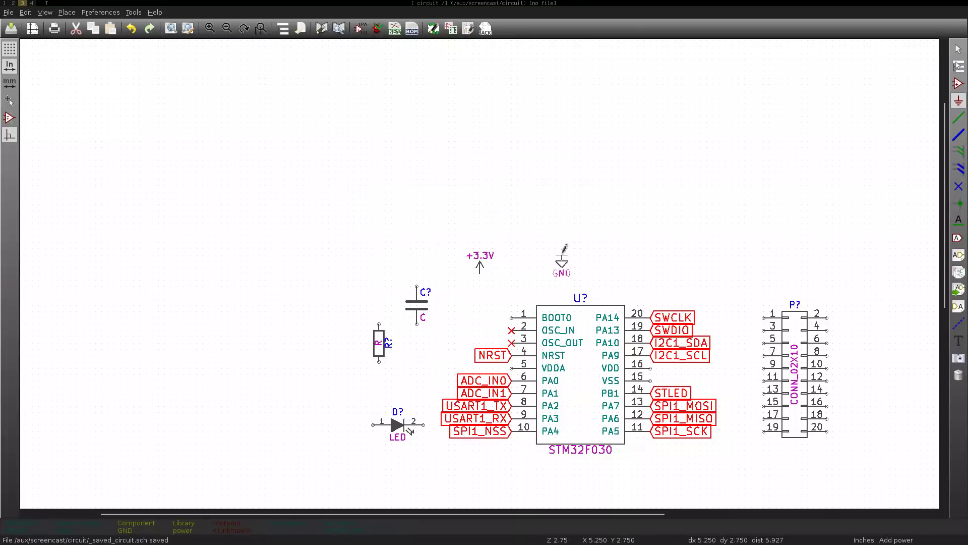
{"action": "left_click", "coordinate": [511, 266]}
{"action": "middle_click_drag", "start_coordinate": [487, 281], "coordinate": [380, 180]}
{"action": "key", "text": "Escape"}
- Move the +3.3V symbol to about X 4.45, Y 3.55 inches beside the NRST label and wire it to pin 5 (VDDA)
{"action": "key", "text": "m"}
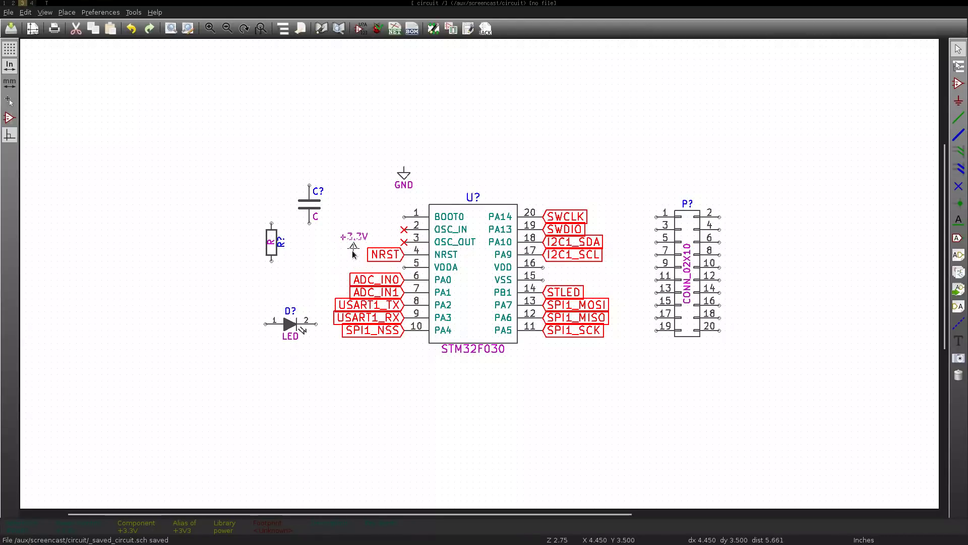
{"action": "left_click", "coordinate": [354, 255]}
{"action": "key", "text": "w"}
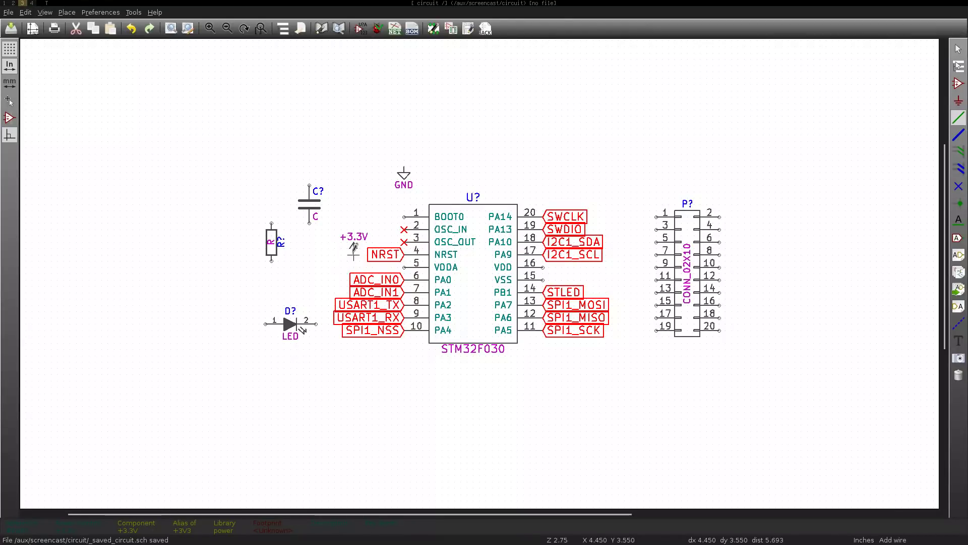
{"action": "key", "text": "F4"}
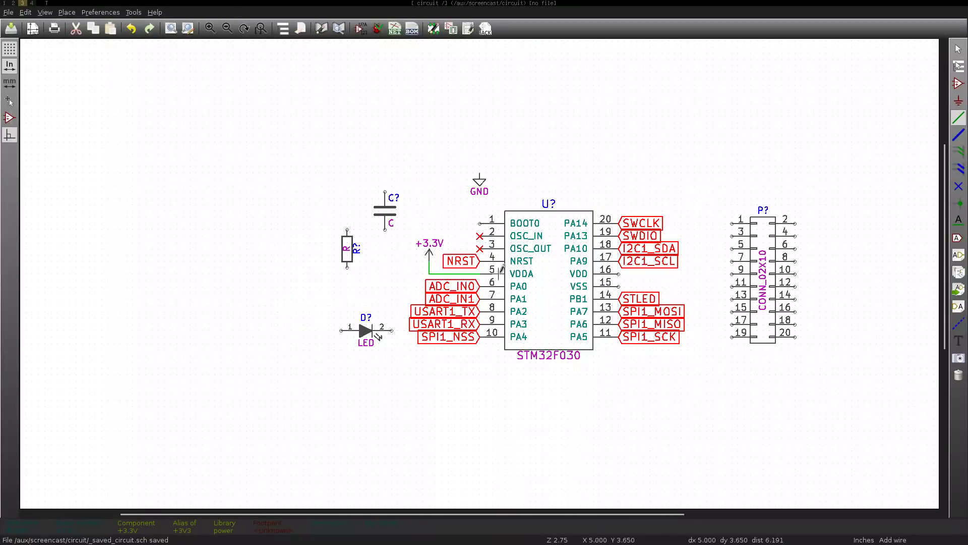
{"action": "left_click", "coordinate": [502, 272]}
- Place a second +3.3V symbol right of the I2C1_SCL label and wire it to pin 16 (VDD)
{"action": "left_click", "coordinate": [700, 259]}
{"action": "left_click", "coordinate": [700, 261]}
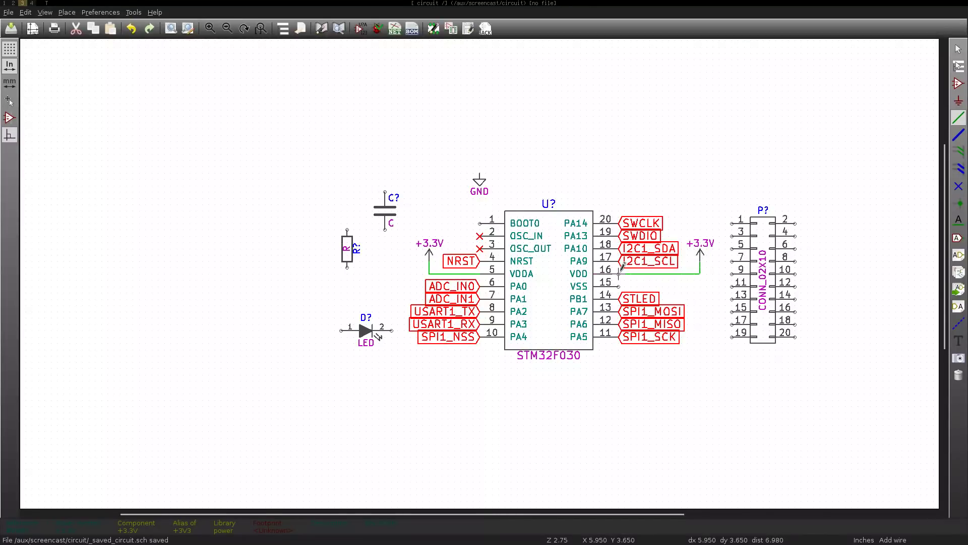
- Move the GND symbol below the right-hand +3.3V symbol and wire it to pin 15 (VSS)
{"action": "key", "text": "F4"}
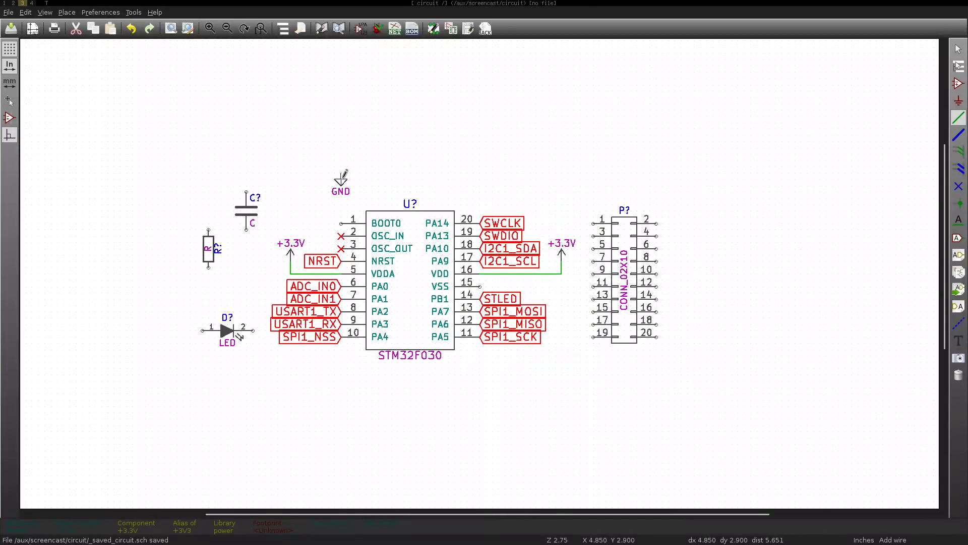
{"action": "key", "text": "m"}
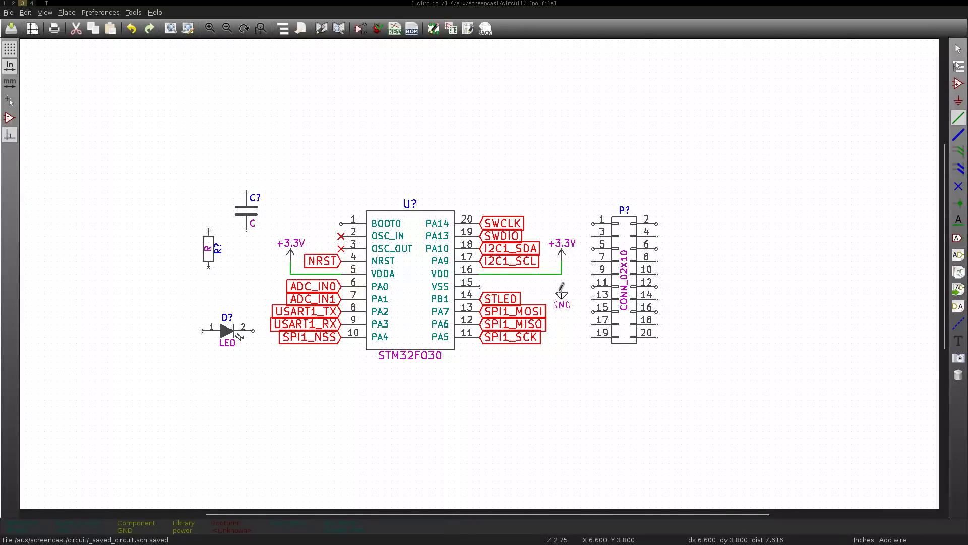
{"action": "left_click", "coordinate": [562, 301]}
{"action": "left_click", "coordinate": [481, 285]}
{"action": "left_click", "coordinate": [562, 304]}
{"action": "key", "text": "F4"}
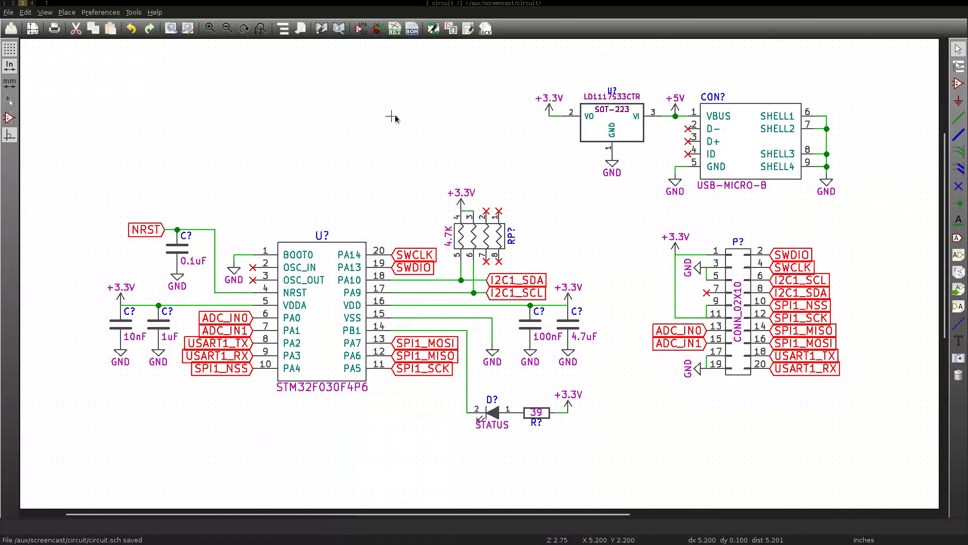
- Annotate the entire schematic, keeping existing annotation, sorting components by Y position and using the first free number
{"action": "left_click", "coordinate": [361, 28]}
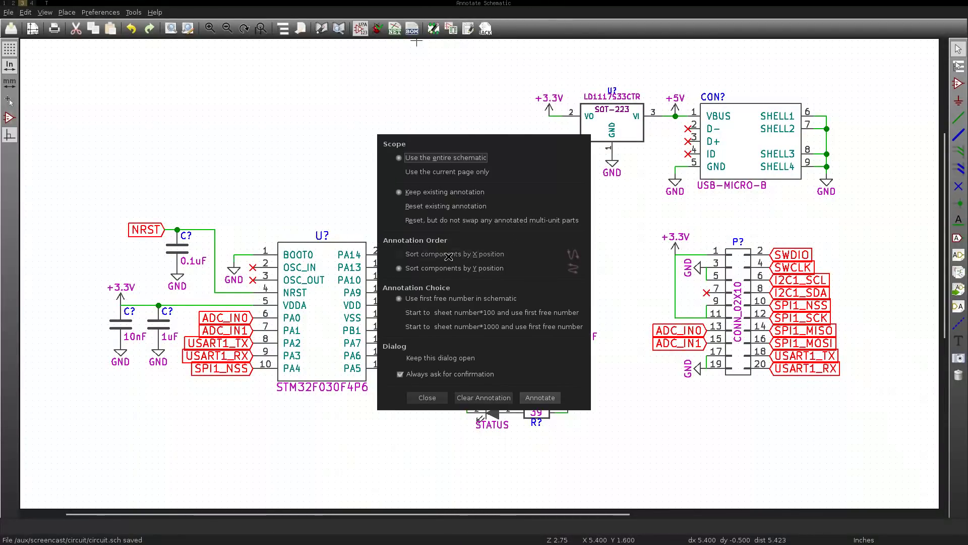
{"action": "left_click", "coordinate": [555, 401]}
{"action": "left_click", "coordinate": [566, 297]}
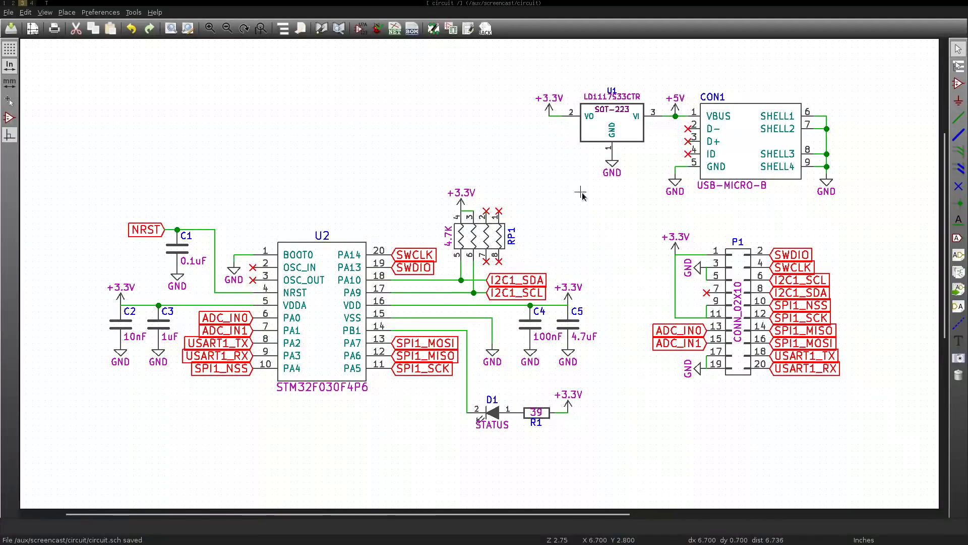
- Generate the netlist in Pcbnew format and save it as circuit.net in the circuit folder
{"action": "left_click", "coordinate": [395, 30]}
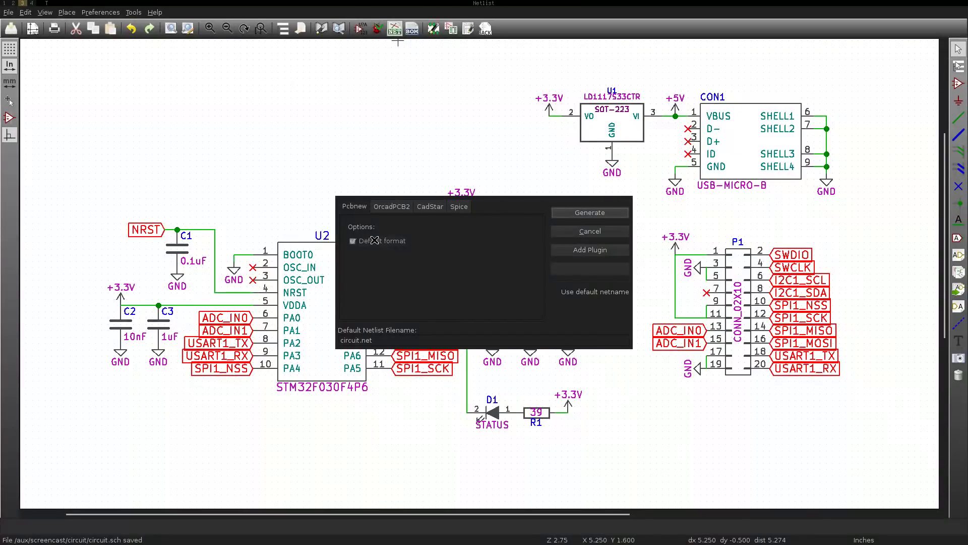
{"action": "left_click", "coordinate": [591, 213]}
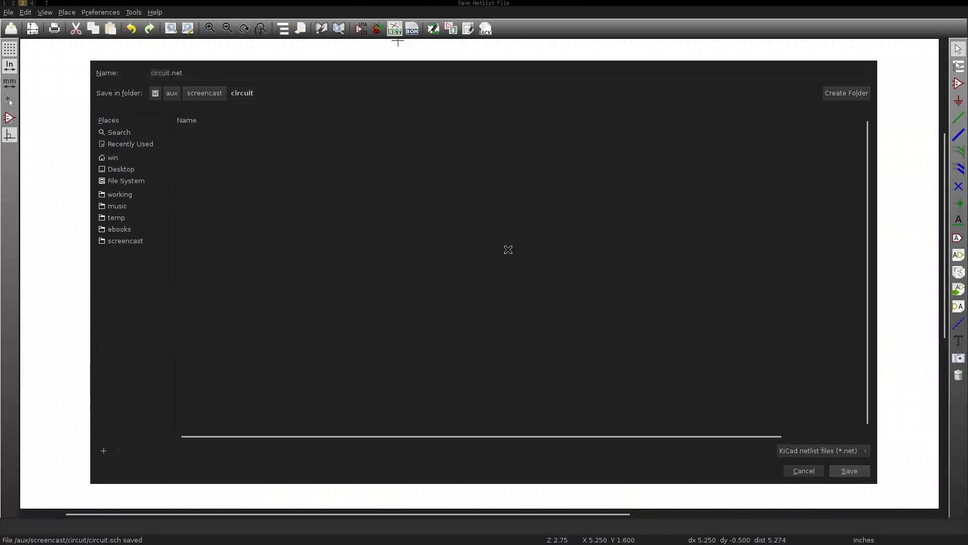
{"action": "left_click", "coordinate": [840, 473]}
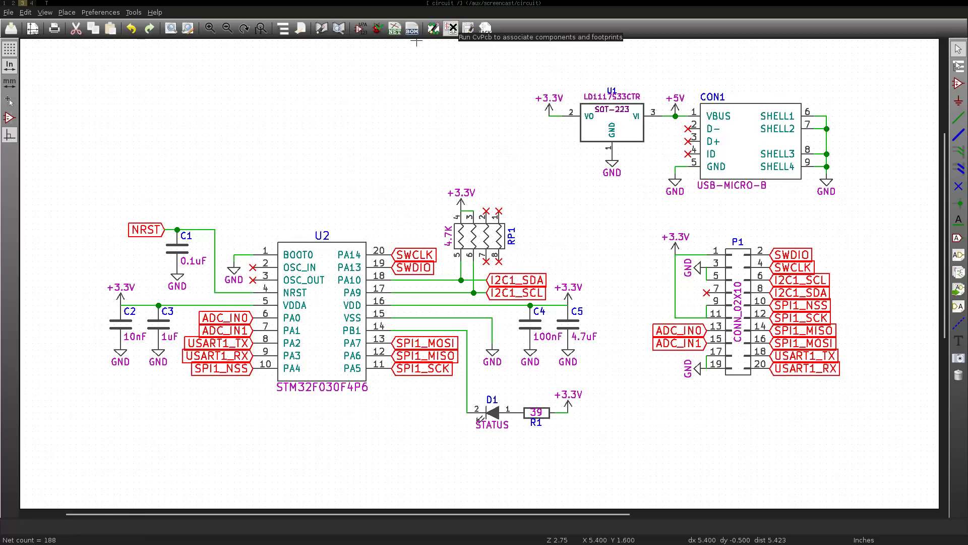
- Run CvPcb for footprint assignment, accept converting the legacy footprint entries, and set the footprint viewer beside its window
{"action": "left_click", "coordinate": [452, 29]}
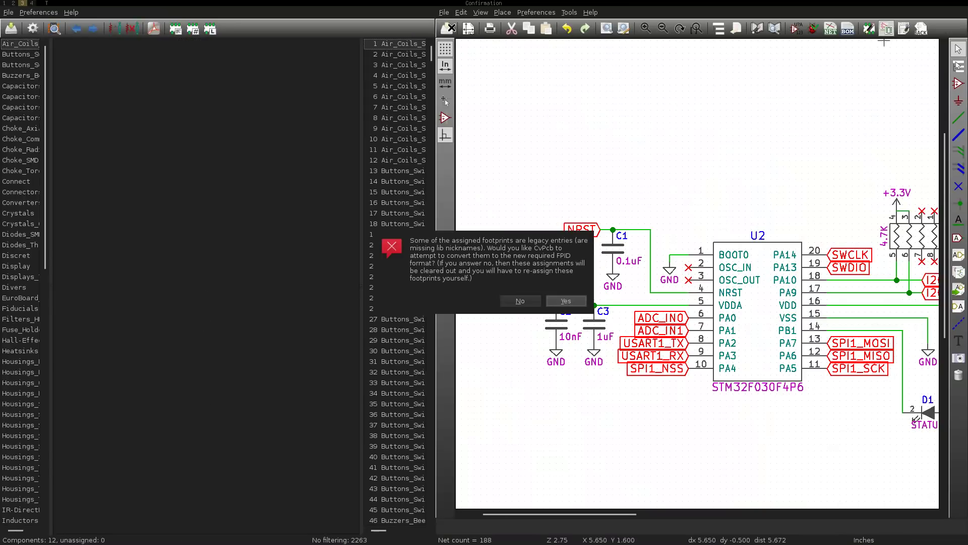
{"action": "left_click", "coordinate": [564, 300]}
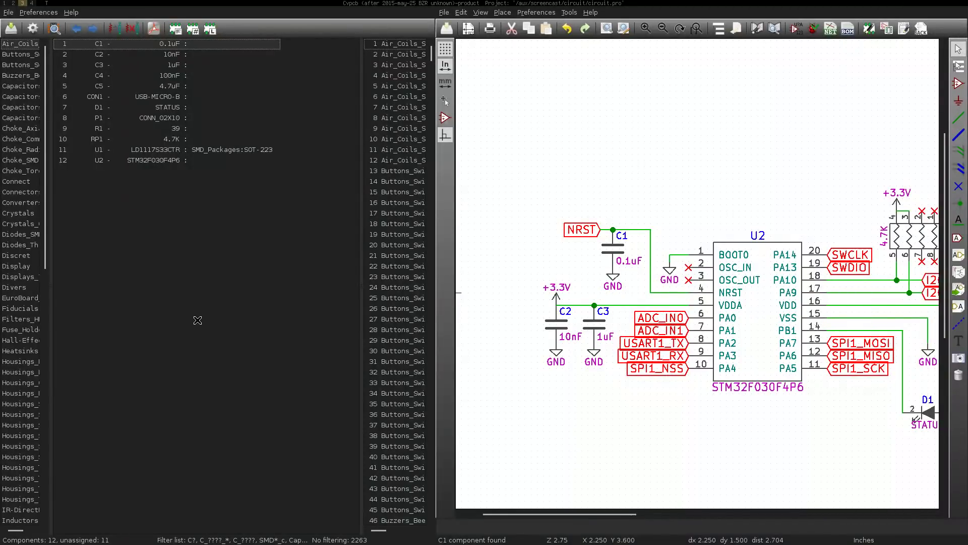
{"action": "key", "text": "super+m"}
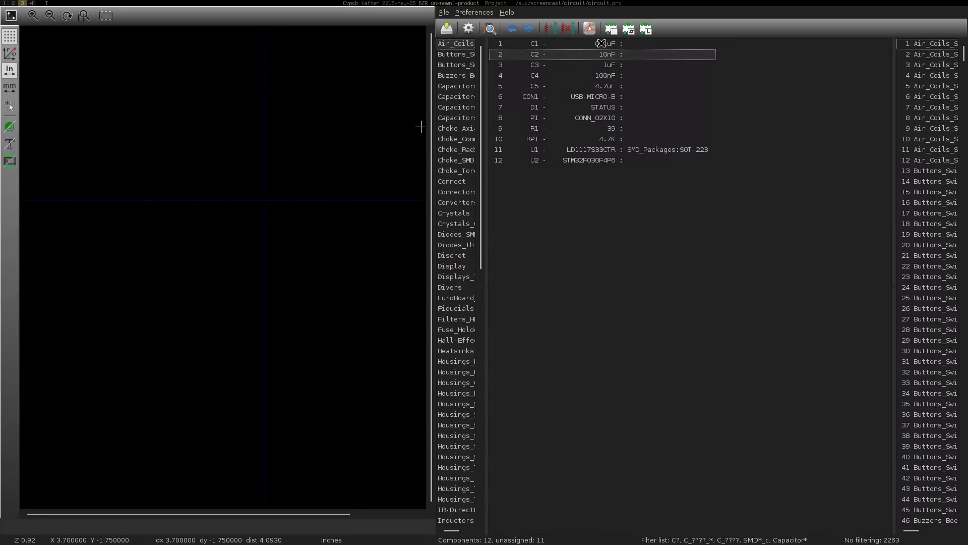
- Widen the footprint library and footprint name columns, and select the Capacitors_SMD library
{"action": "left_click_drag", "start_coordinate": [487, 97], "coordinate": [546, 97]}
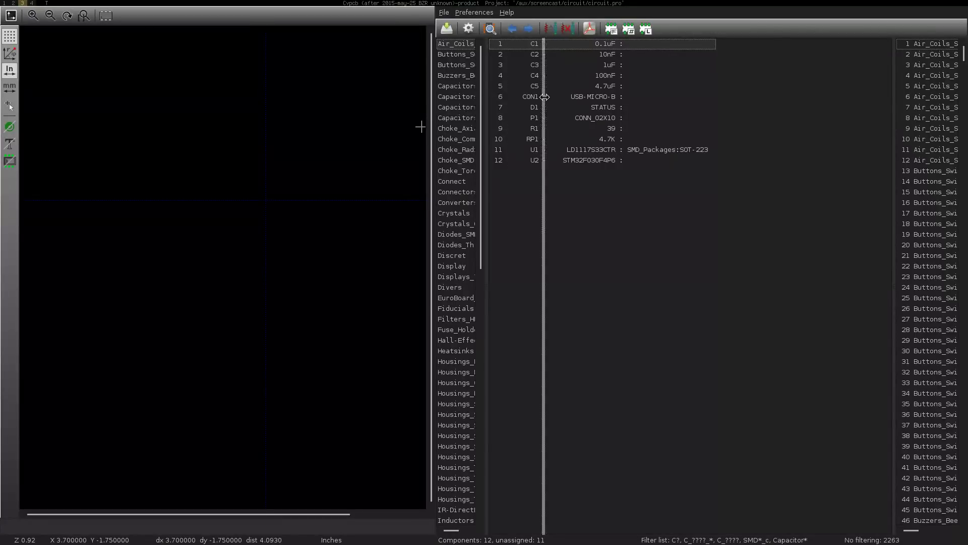
{"action": "left_click", "coordinate": [497, 97]}
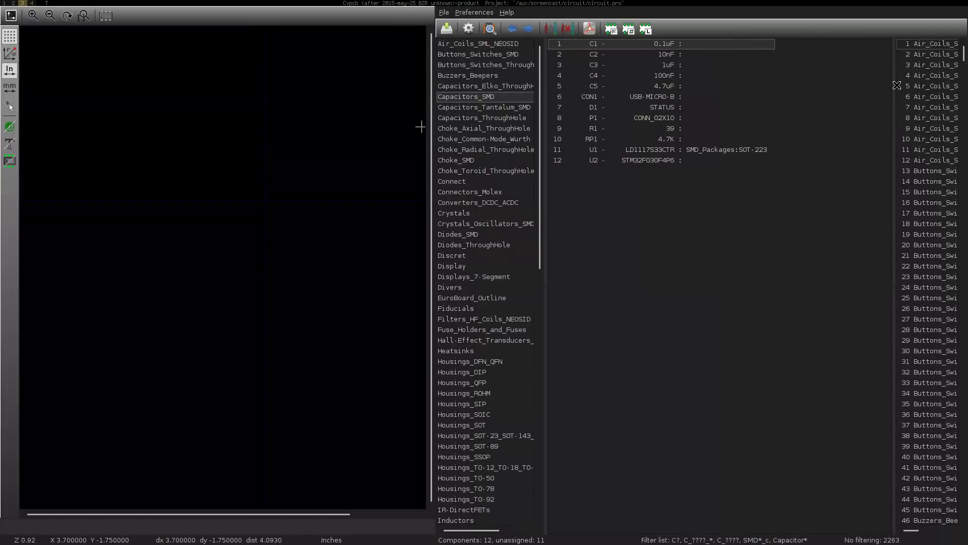
{"action": "left_click_drag", "start_coordinate": [897, 85], "coordinate": [807, 85]}
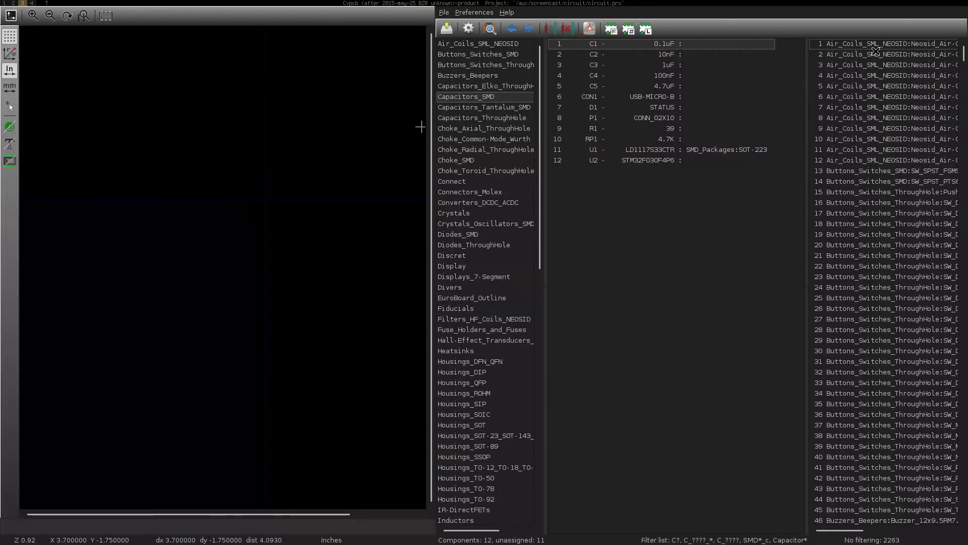
- Preview the SW_DIP_x2_Slide footprint and browse the footprint list down to the Capacitors_SMD entries
{"action": "left_click", "coordinate": [875, 130]}
{"action": "left_click", "coordinate": [878, 225]}
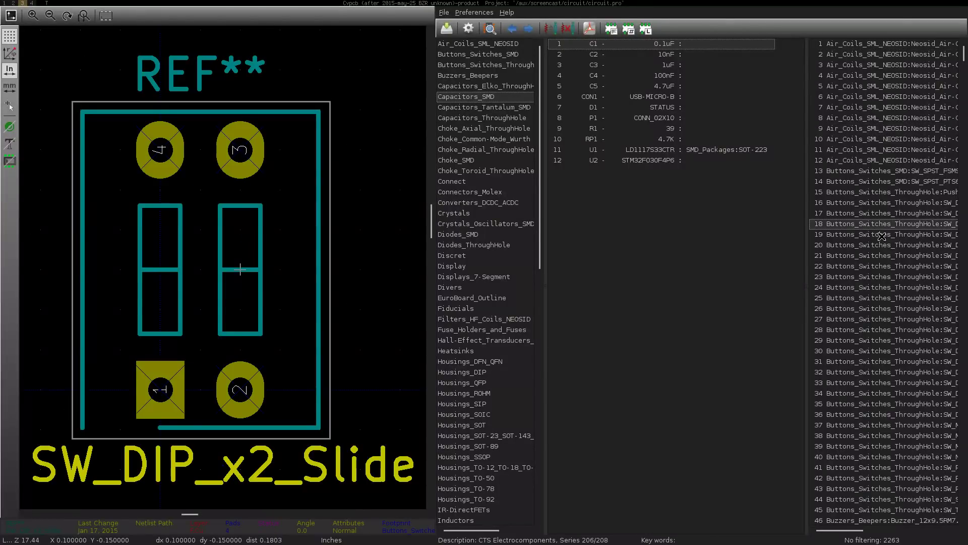
{"action": "scroll", "coordinate": [882, 236], "scroll_direction": "down", "scroll_amount": 5}
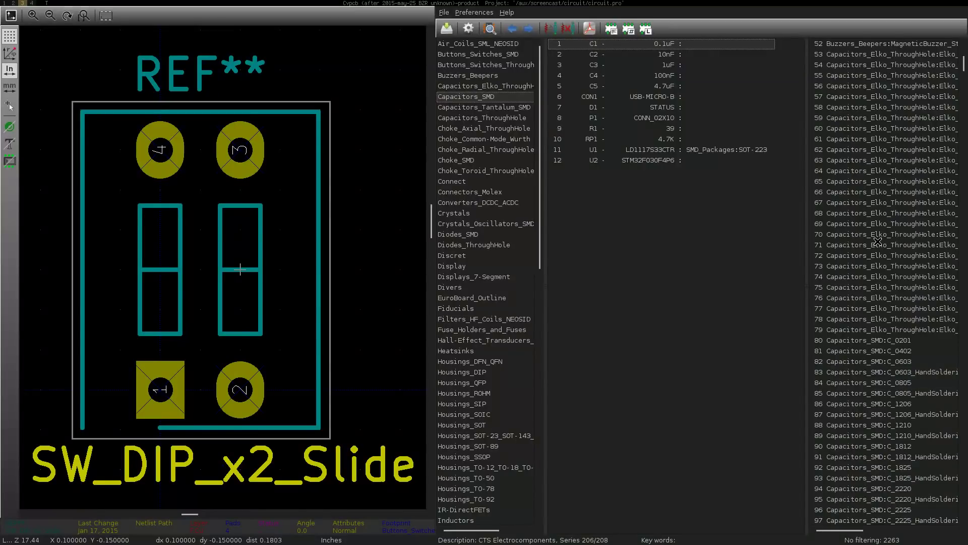
{"action": "scroll", "coordinate": [878, 242], "scroll_direction": "down", "scroll_amount": 3}
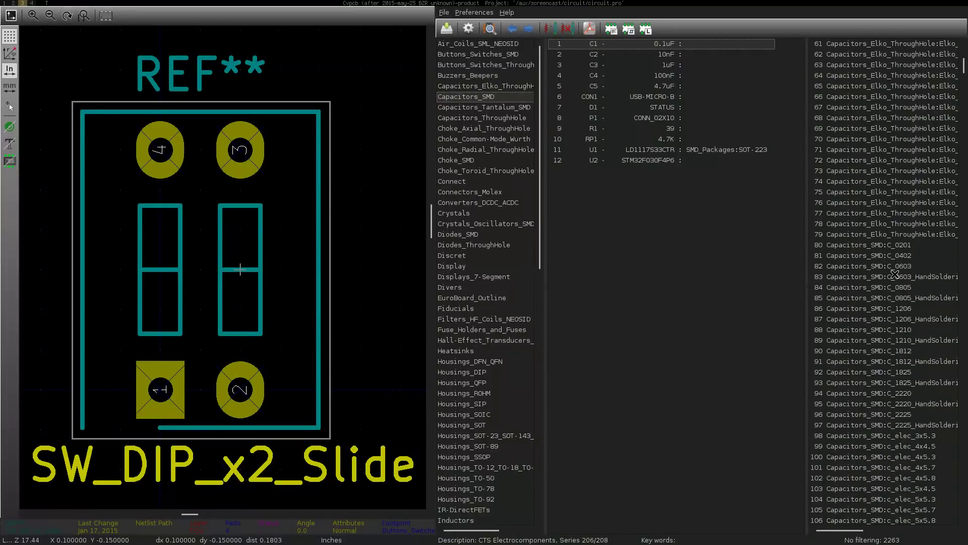
- Assign the Capacitors_SMD:C_0805_HandSoldering footprint to capacitors C1 through C5
{"action": "left_click", "coordinate": [892, 288]}
{"action": "left_click", "coordinate": [893, 298]}
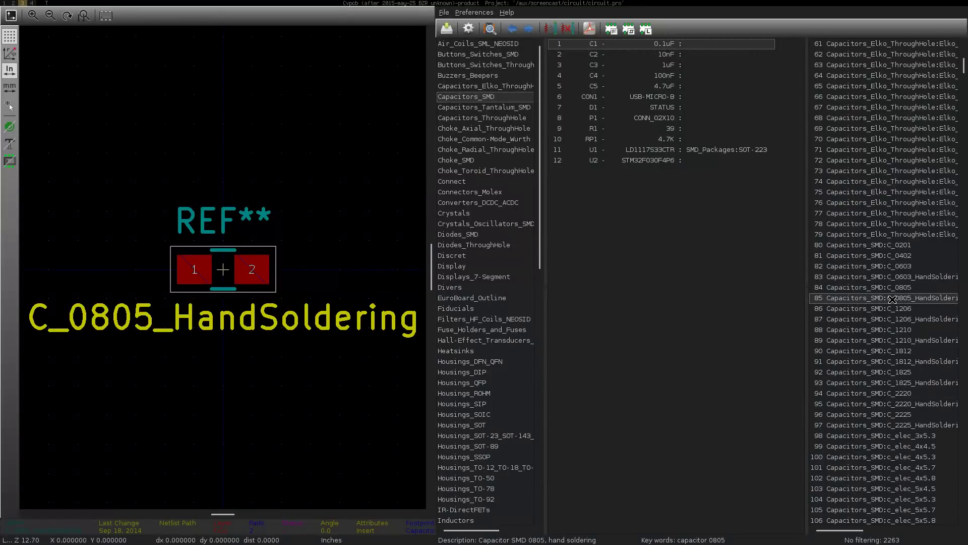
{"action": "double_click", "coordinate": [893, 299]}
{"action": "double_click", "coordinate": [893, 298]}
{"action": "double_click", "coordinate": [893, 298]}
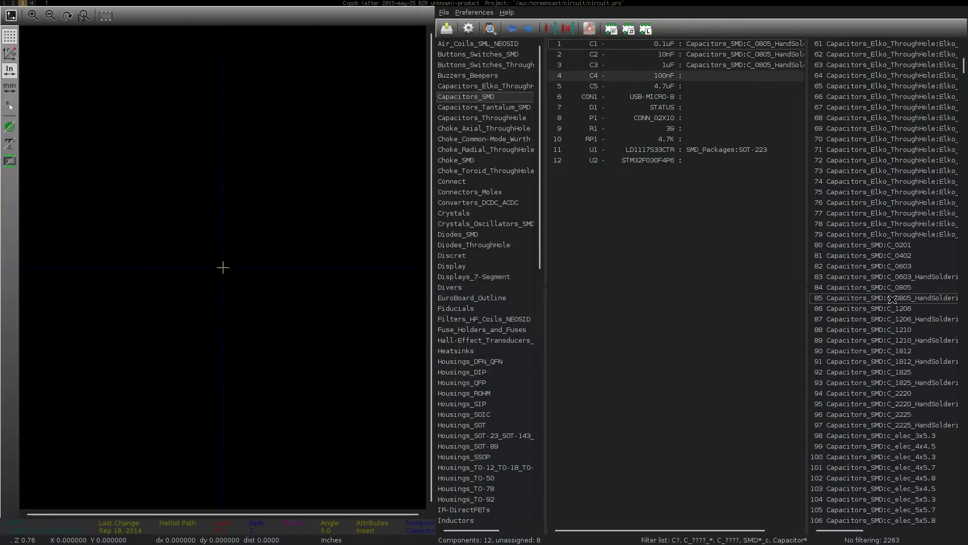
{"action": "double_click", "coordinate": [893, 298]}
{"action": "double_click", "coordinate": [893, 298]}
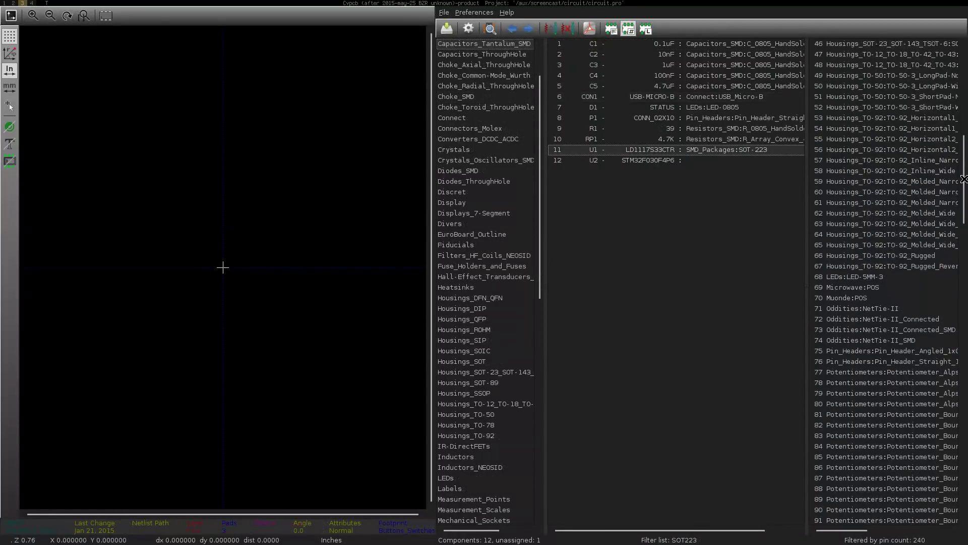
- Assign the SMD_Packages:SOT-323 footprint to the LD1117S33CTR regulator U1
{"action": "left_click_drag", "start_coordinate": [965, 178], "coordinate": [965, 298]}
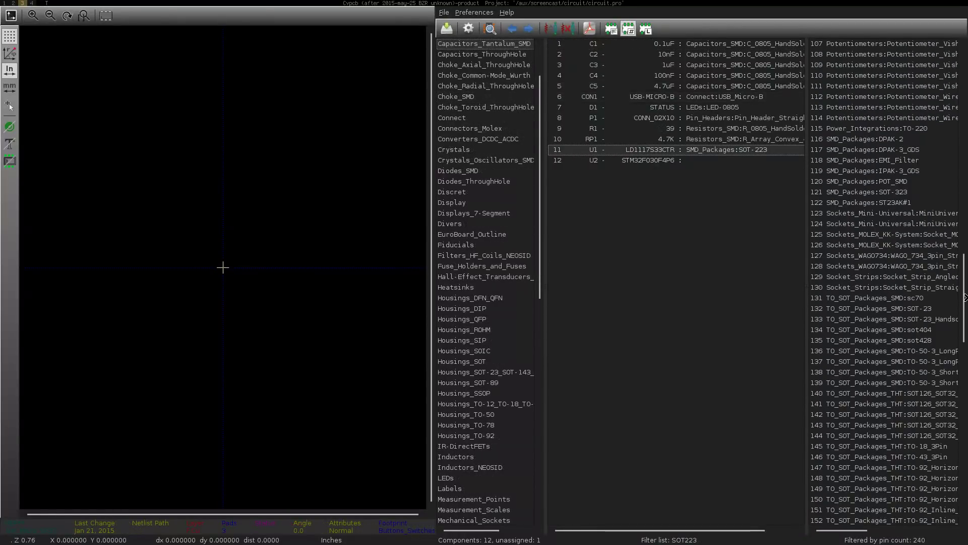
{"action": "left_click", "coordinate": [875, 192]}
{"action": "double_click", "coordinate": [874, 191]}
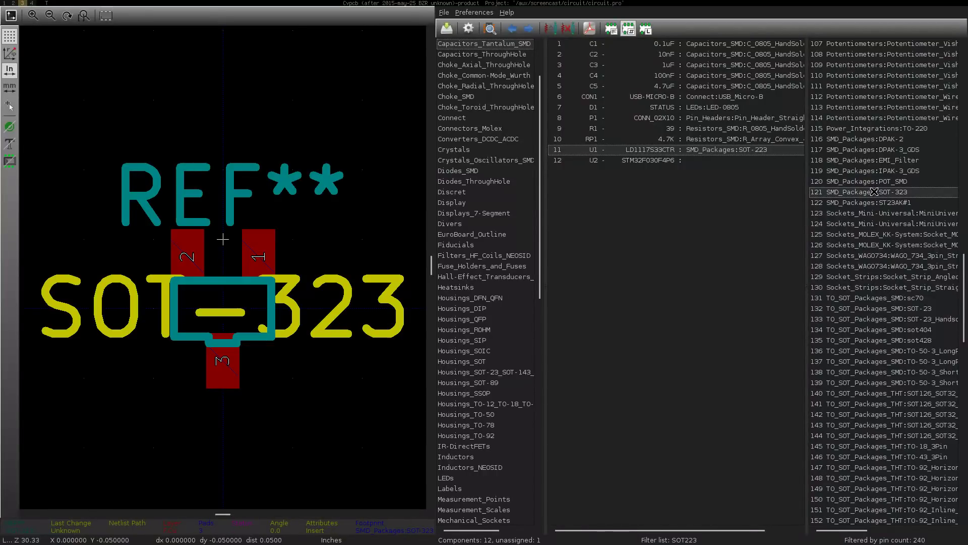
- Assign the Housings_SSOP:TSSOP-20_4.4x6.5mm_Pitch0.65mm footprint to the STM32F030F4P6 component U2
{"action": "left_click", "coordinate": [680, 161]}
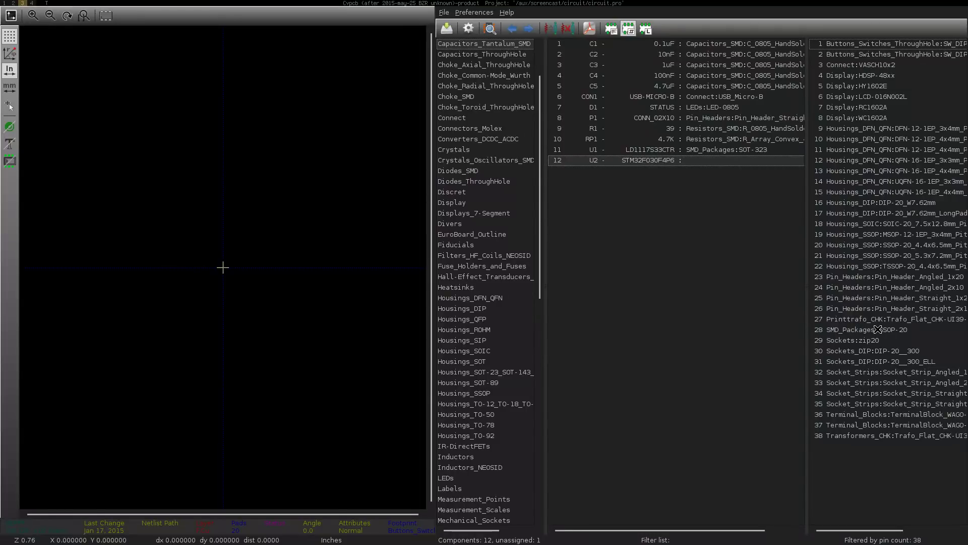
{"action": "left_click", "coordinate": [875, 267]}
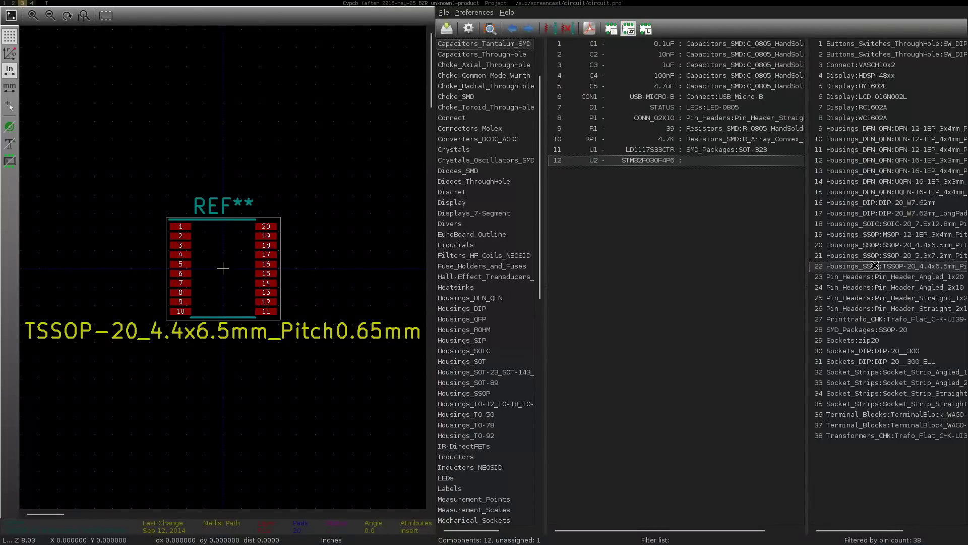
{"action": "double_click", "coordinate": [874, 265]}
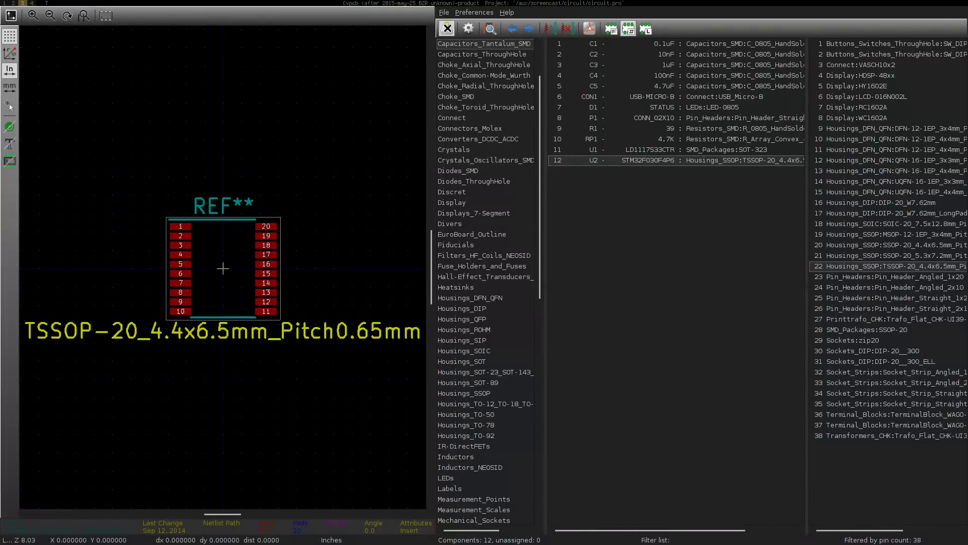
- Save the footprint assignments to the schematic and close CvPcb
{"action": "left_click", "coordinate": [447, 28]}
{"action": "left_click", "coordinate": [447, 14]}
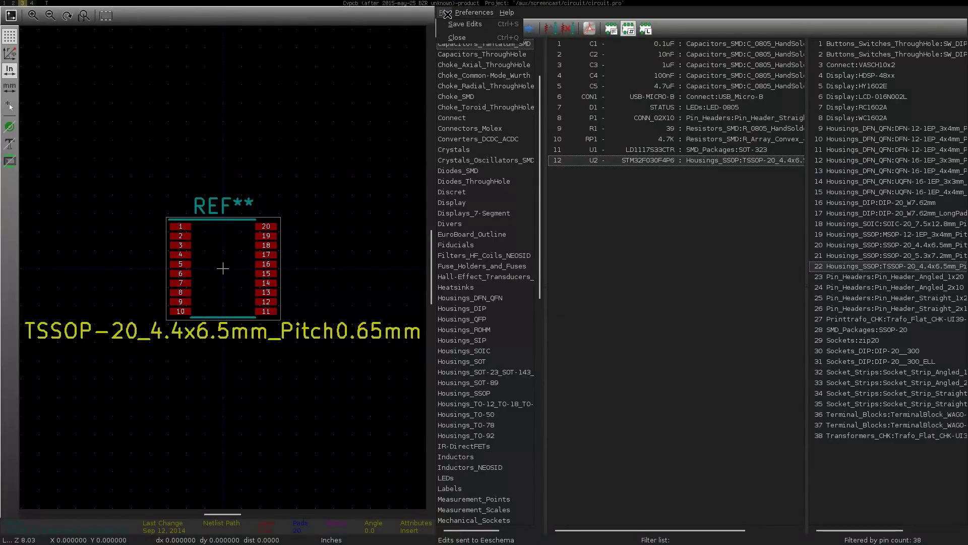
{"action": "left_click", "coordinate": [456, 39]}
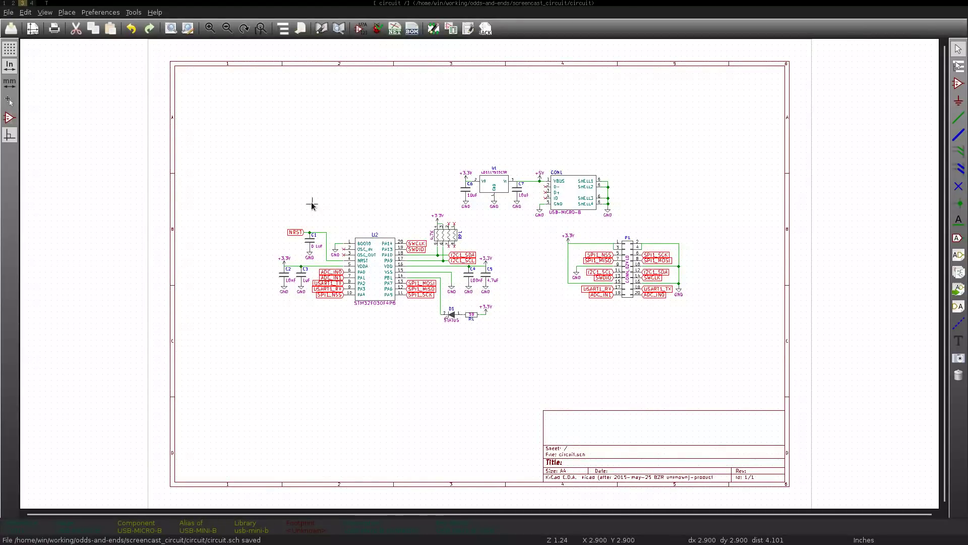
- Plot the current schematic page as a black-and-white PDF with border and title block, and close the plot dialog
{"action": "left_click", "coordinate": [7, 13]}
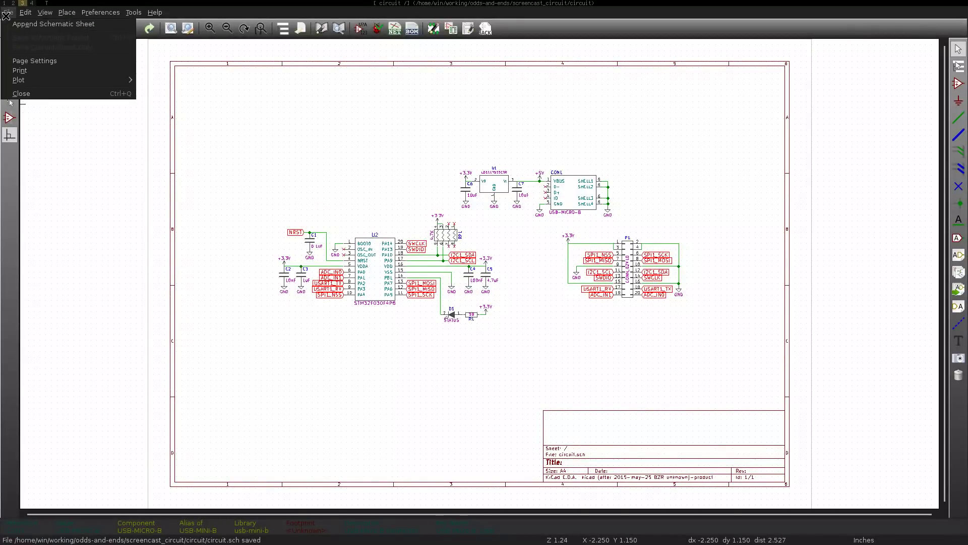
{"action": "mouse_move", "coordinate": [77, 79]}
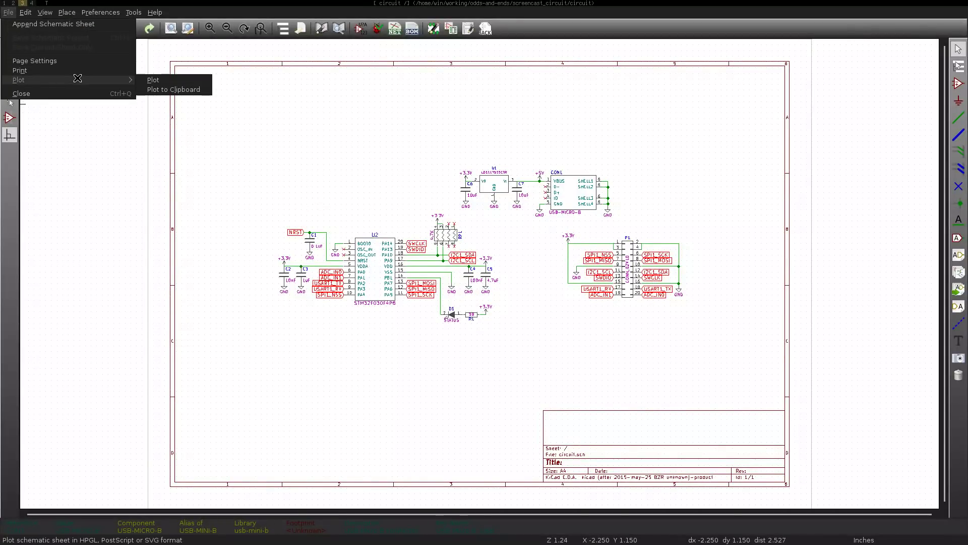
{"action": "left_click", "coordinate": [144, 79]}
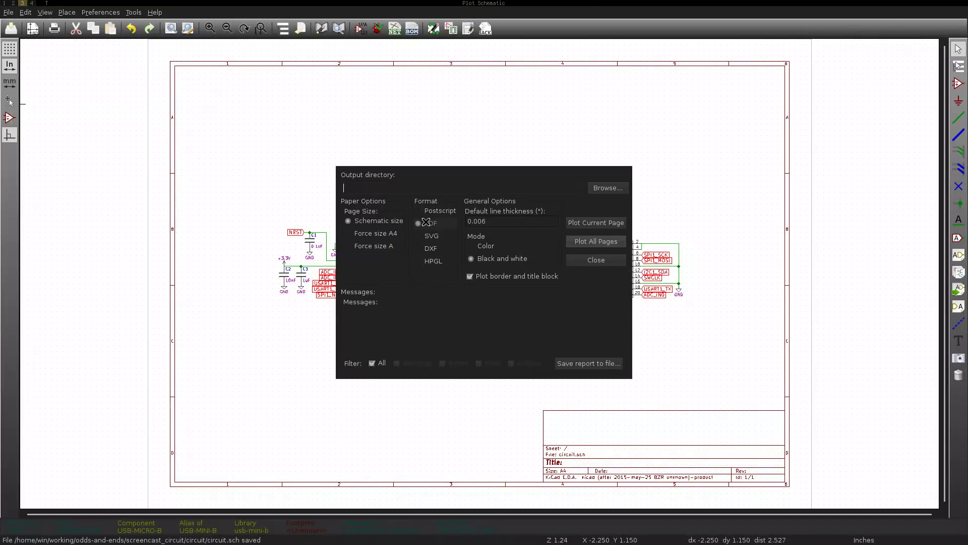
{"action": "left_click", "coordinate": [483, 258]}
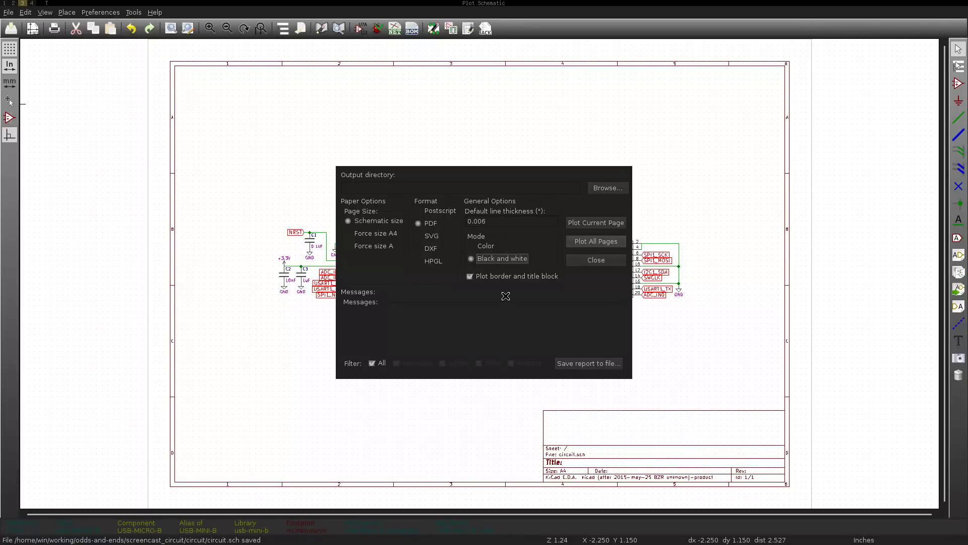
{"action": "left_click", "coordinate": [599, 222]}
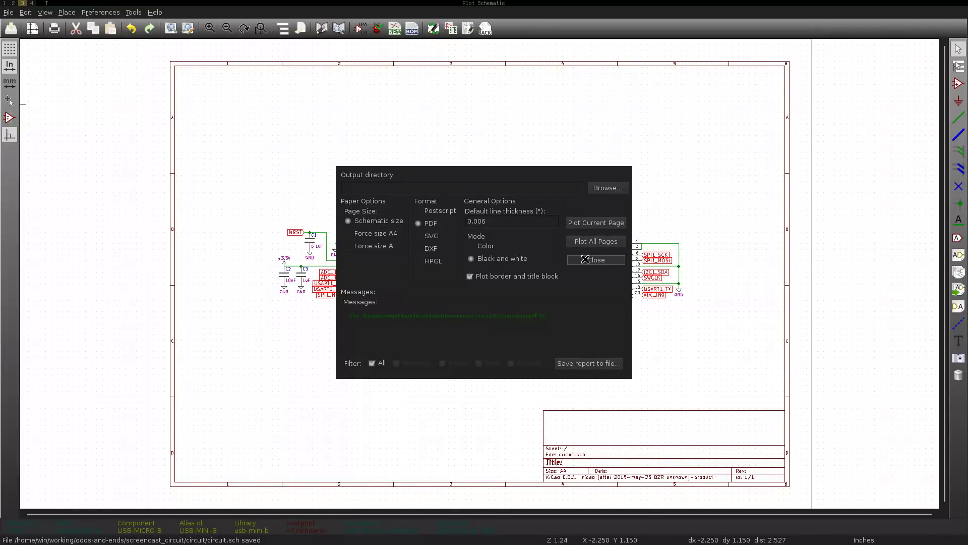
{"action": "left_click", "coordinate": [585, 259]}
- Run llpp from the command launcher to open the plotted schematic PDF in the screencast_circuit/circuit folder
{"action": "key", "text": "alt+p"}
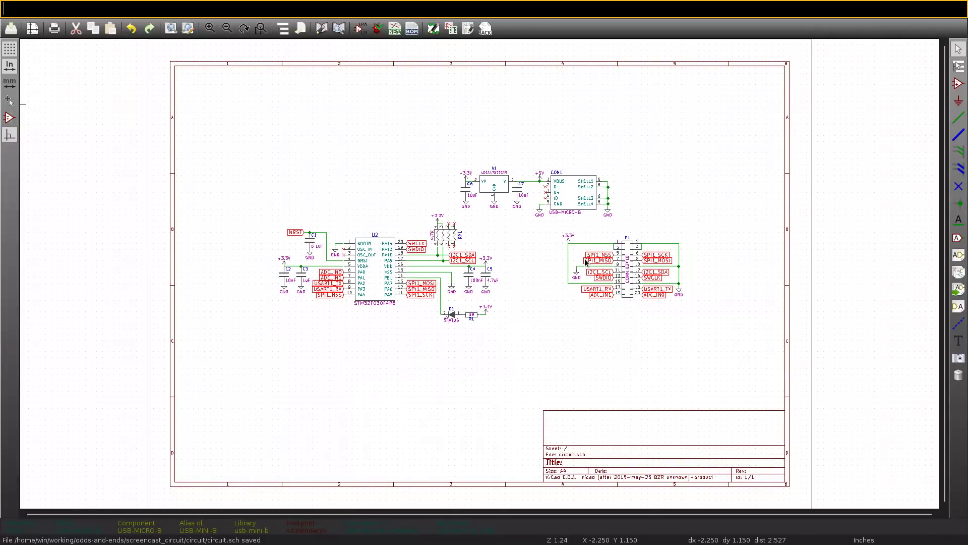
{"action": "type", "text": "llpp ~"}
{"action": "key", "text": "Tab"}
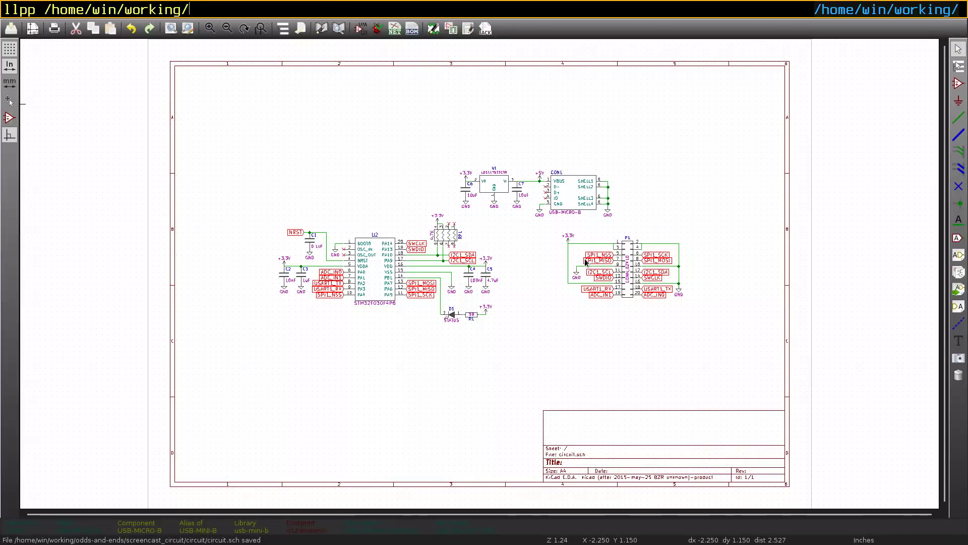
{"action": "key", "text": "Tab"}
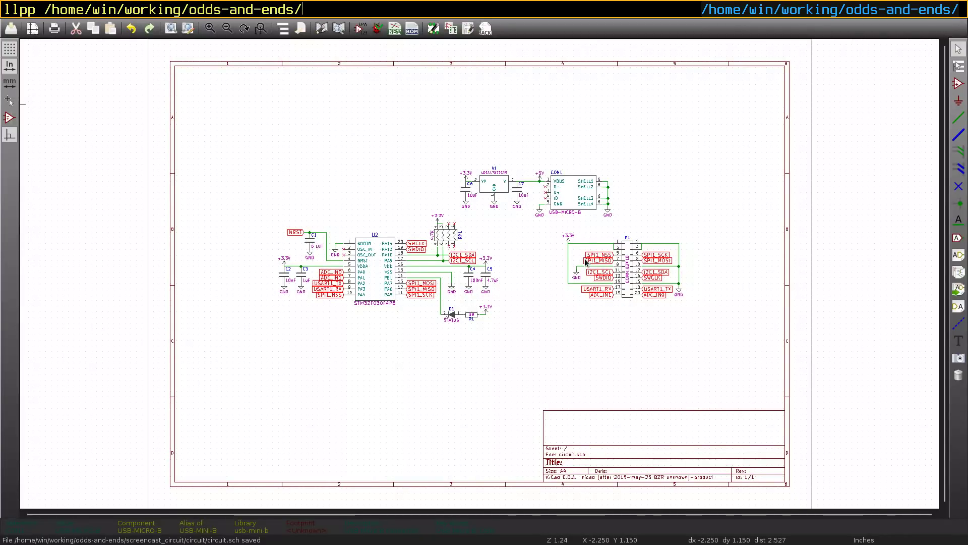
{"action": "type", "text": "sc"}
{"action": "key", "text": "Tab"}
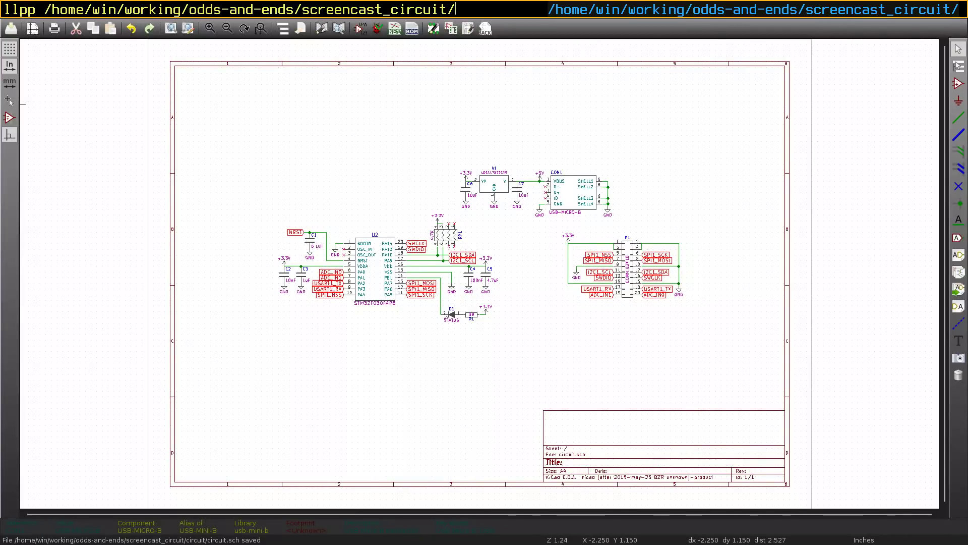
{"action": "type", "text": "c"}
{"action": "key", "text": "Tab"}
{"action": "type", "text": "ci"}
{"action": "key", "text": "Tab"}
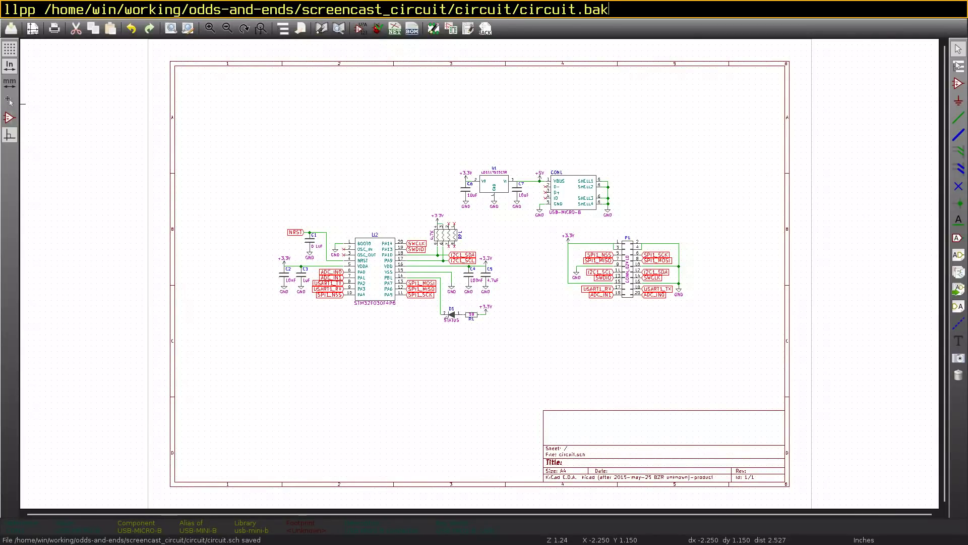
{"action": "key", "text": "Tab"}
{"action": "key", "text": "Return"}
- Examine the plotted circuit at higher magnification and quit the PDF viewer
{"action": "scroll", "coordinate": [520, 321], "scroll_direction": "down", "scroll_amount": 5}
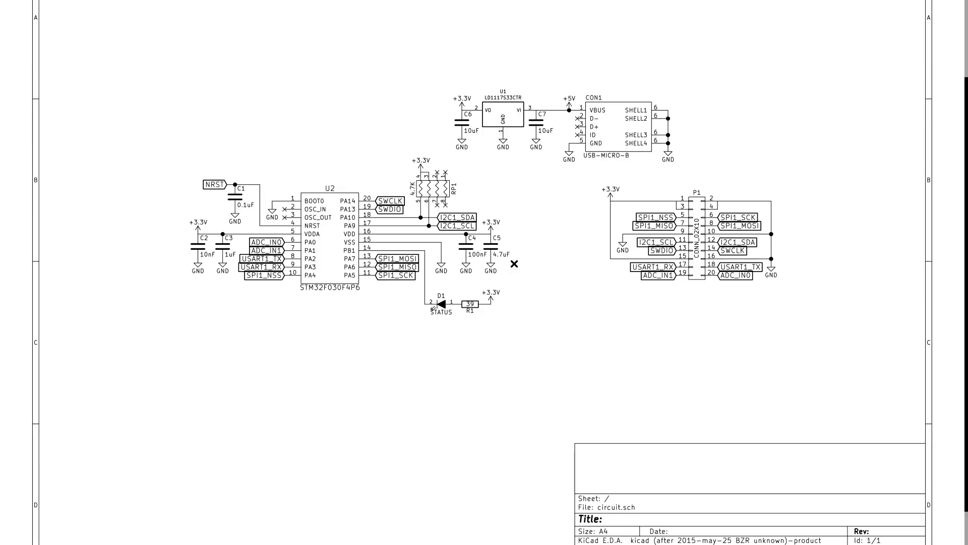
{"action": "scroll", "coordinate": [514, 263], "scroll_direction": "up", "scroll_amount": 2, "text": "ctrl"}
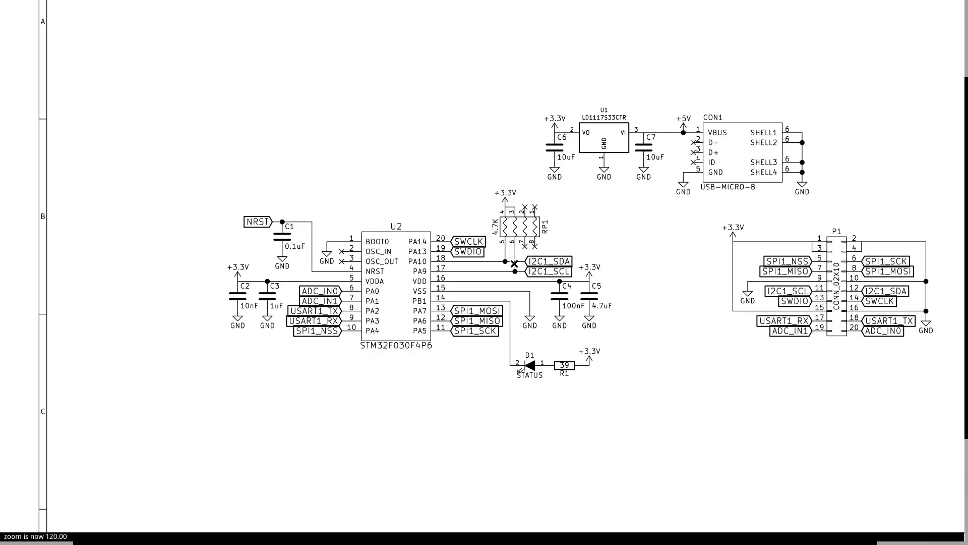
{"action": "scroll", "coordinate": [514, 263], "scroll_direction": "up", "scroll_amount": 1, "text": "ctrl"}
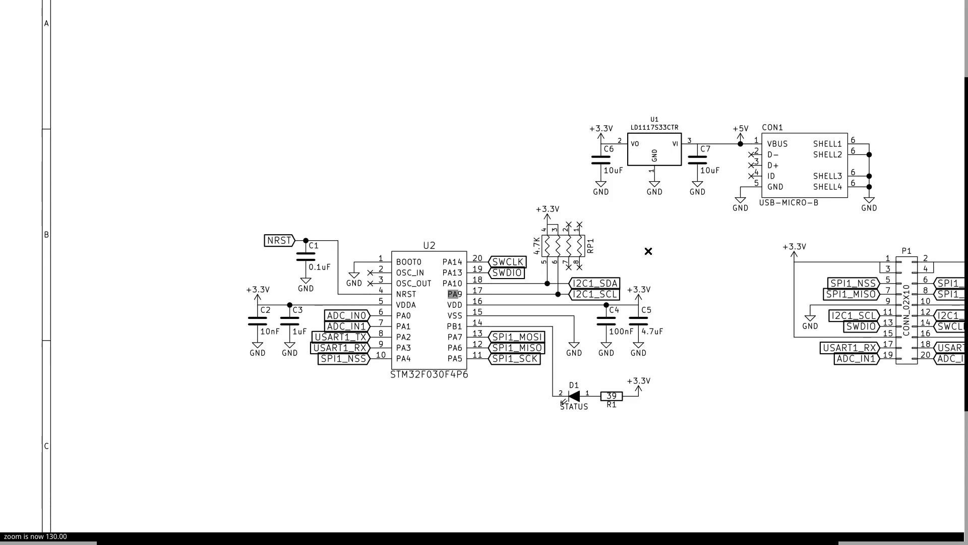
{"action": "left_click_drag", "start_coordinate": [689, 256], "coordinate": [591, 255]}
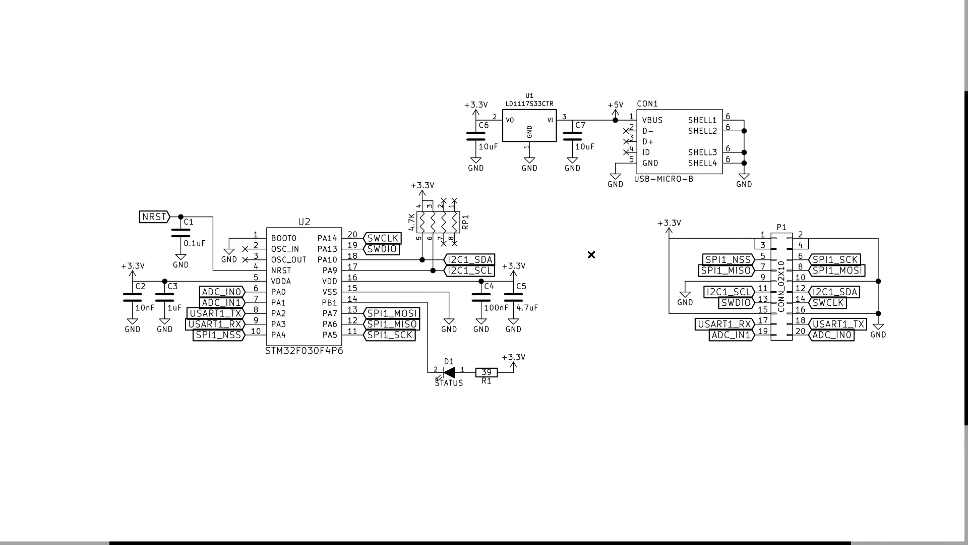
{"action": "key", "text": "q"}
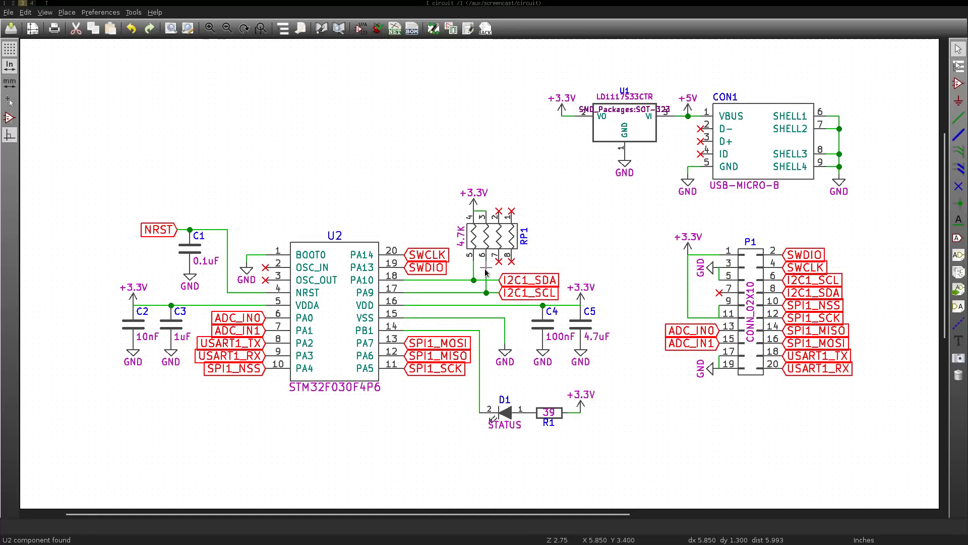
- Save the schematic circuit.sch and close the schematic editor
{"action": "left_click", "coordinate": [7, 30]}
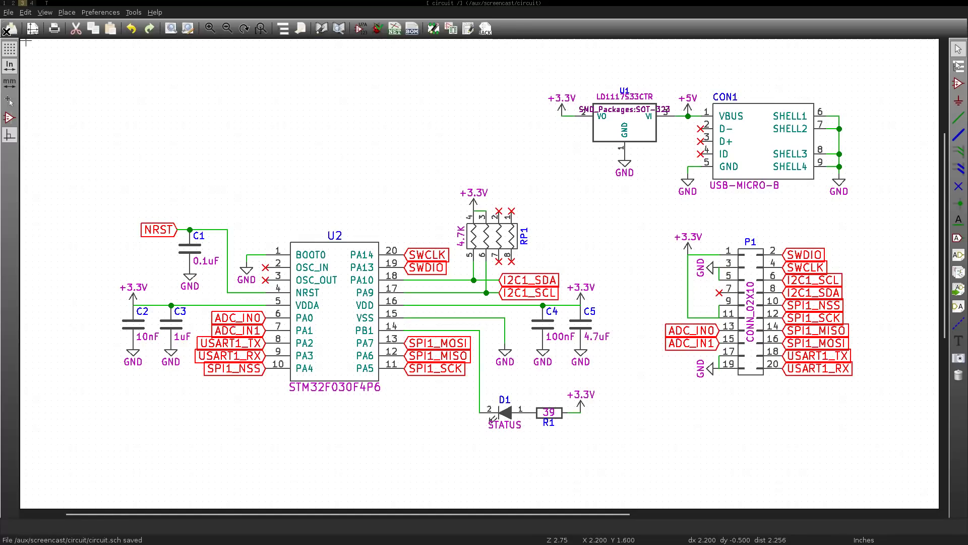
{"action": "key", "text": "alt+f"}
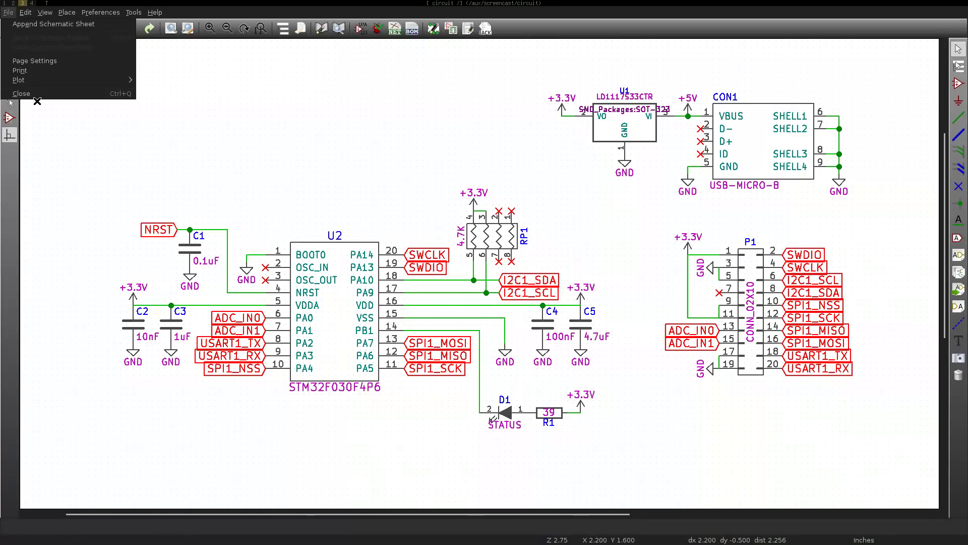
{"action": "left_click", "coordinate": [38, 94]}
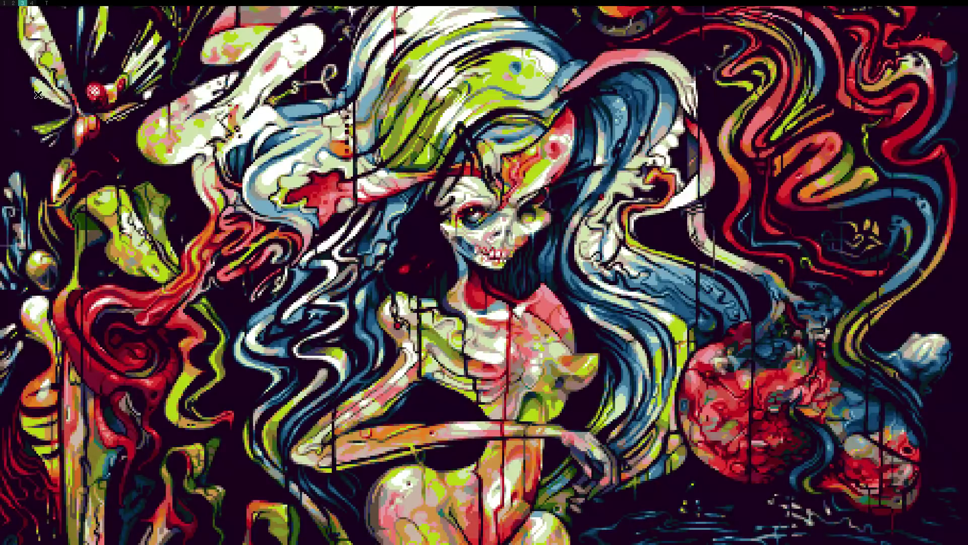
- Launch Pcbnew from the KiCad project manager, create the missing circuit.kicad_pcb board, and move its window to workspace 3
{"action": "key", "text": "alt+2"}
{"action": "left_click", "coordinate": [179, 65]}
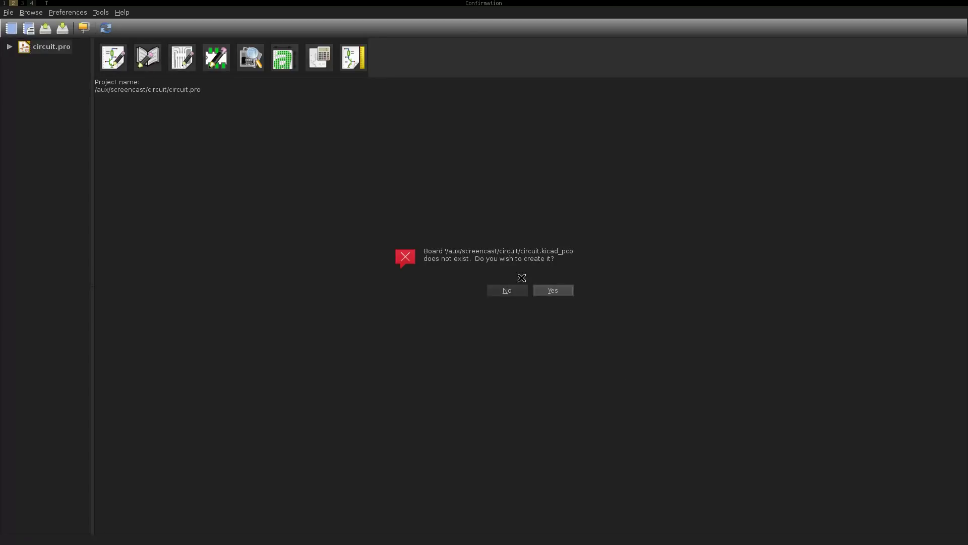
{"action": "left_click", "coordinate": [553, 290]}
{"action": "key", "text": "alt+shift+3"}
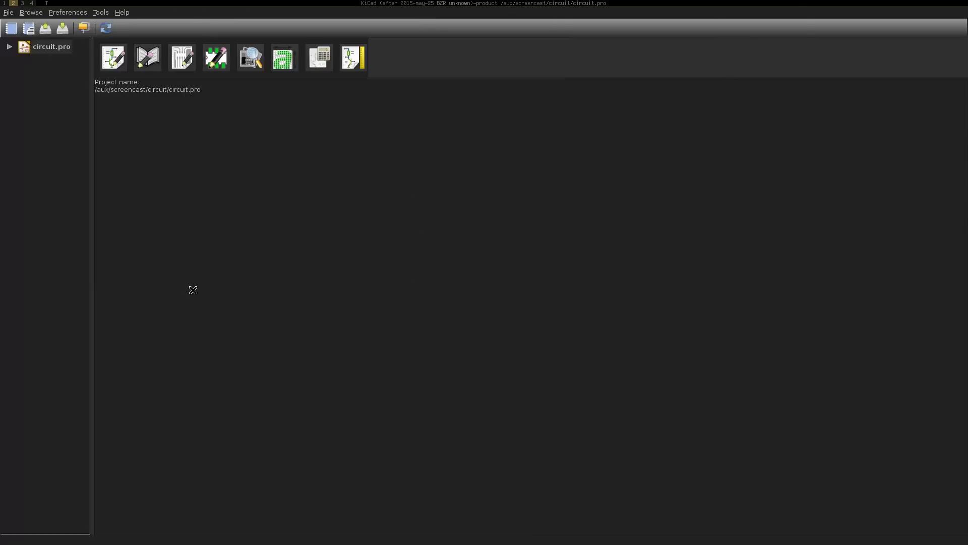
{"action": "key", "text": "alt+3"}
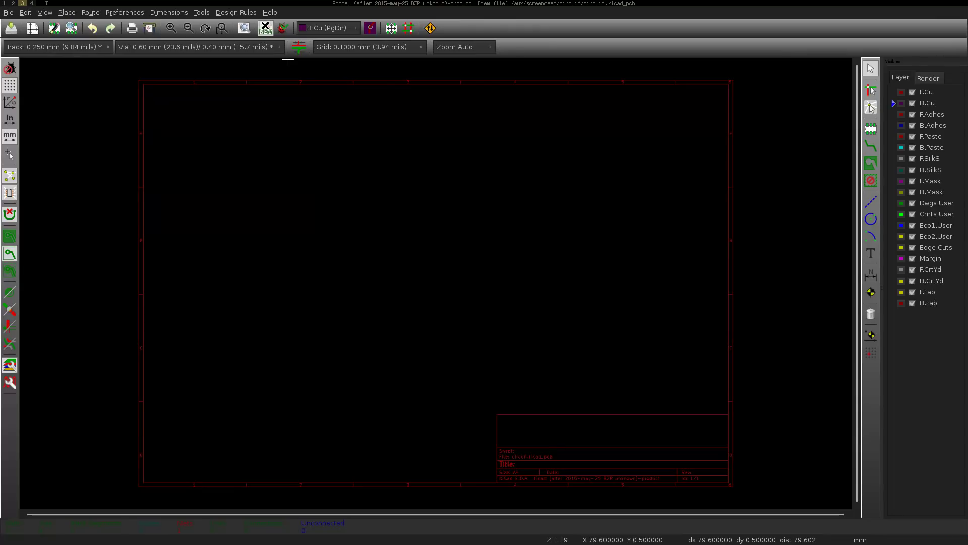
- Read the circuit.net netlist into the board with the default options and close the netlist dialog
{"action": "left_click", "coordinate": [265, 28]}
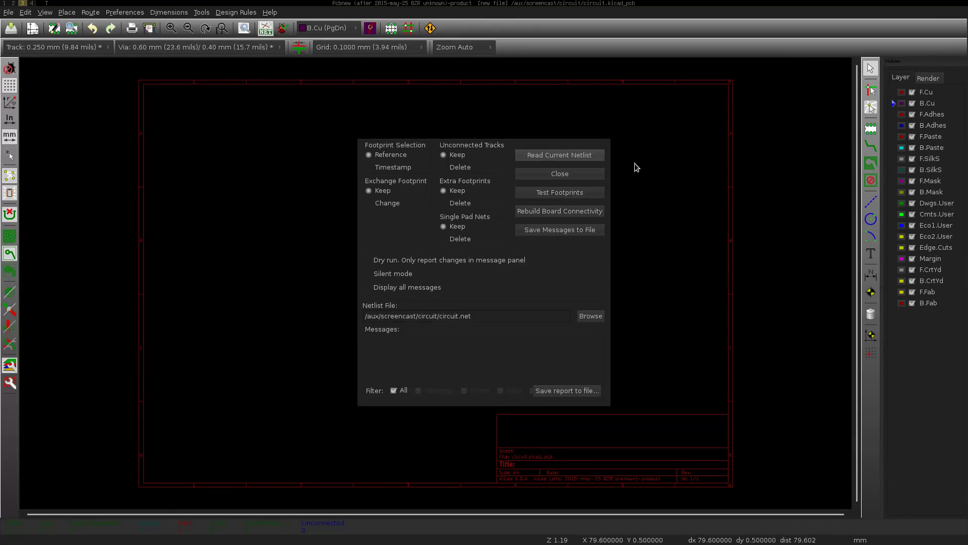
{"action": "left_click", "coordinate": [560, 156]}
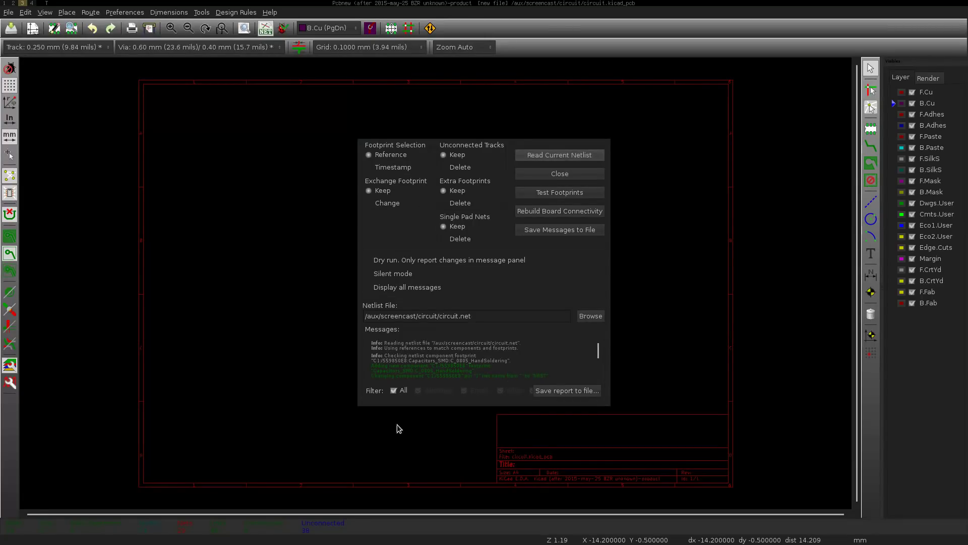
{"action": "left_click", "coordinate": [560, 173]}
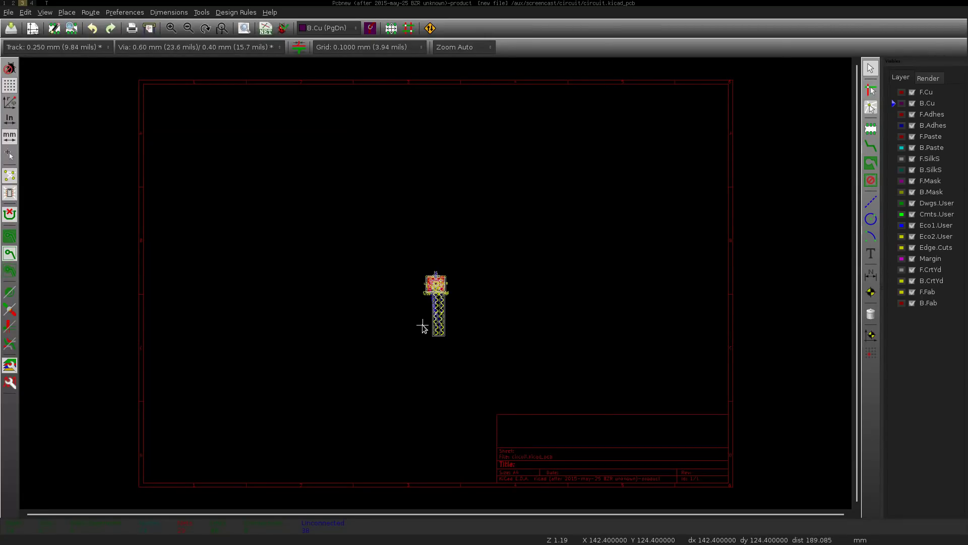
{"action": "scroll", "coordinate": [431, 302], "scroll_direction": "up", "scroll_amount": 3}
{"action": "scroll", "coordinate": [436, 285], "scroll_direction": "up", "scroll_amount": 3}
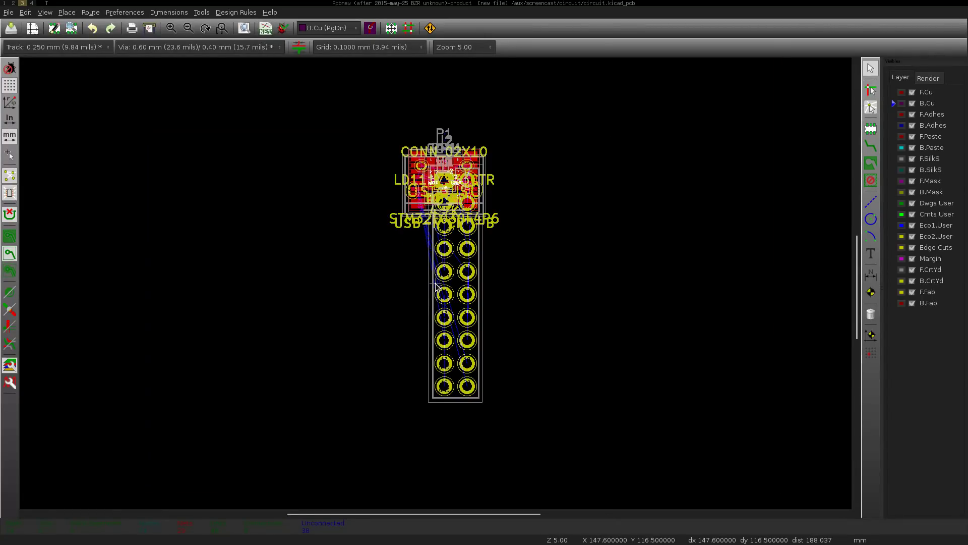
- Move the 2x10 pin header P1 out of the overlapping pile of imported footprints
{"action": "left_click_drag", "start_coordinate": [457, 378], "coordinate": [560, 318]}
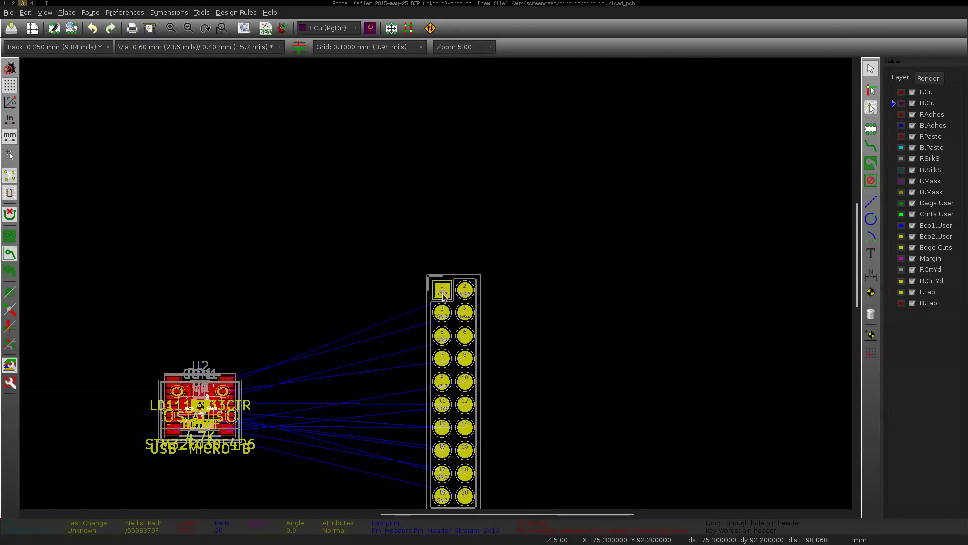
{"action": "scroll", "coordinate": [504, 282], "scroll_direction": "down", "scroll_amount": 3}
{"action": "key", "text": "m"}
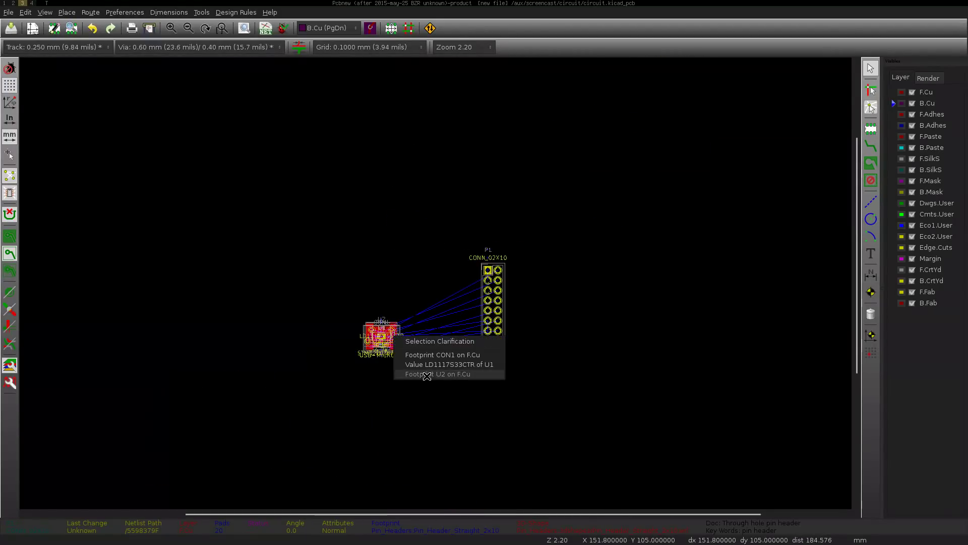
{"action": "left_click", "coordinate": [439, 364]}
{"action": "left_click", "coordinate": [307, 248]}
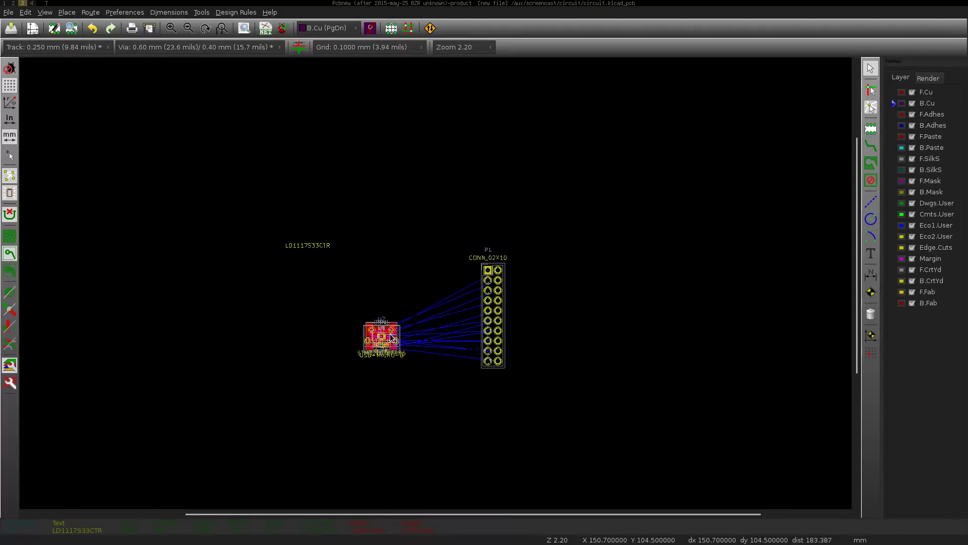
{"action": "key", "text": "ctrl+z"}
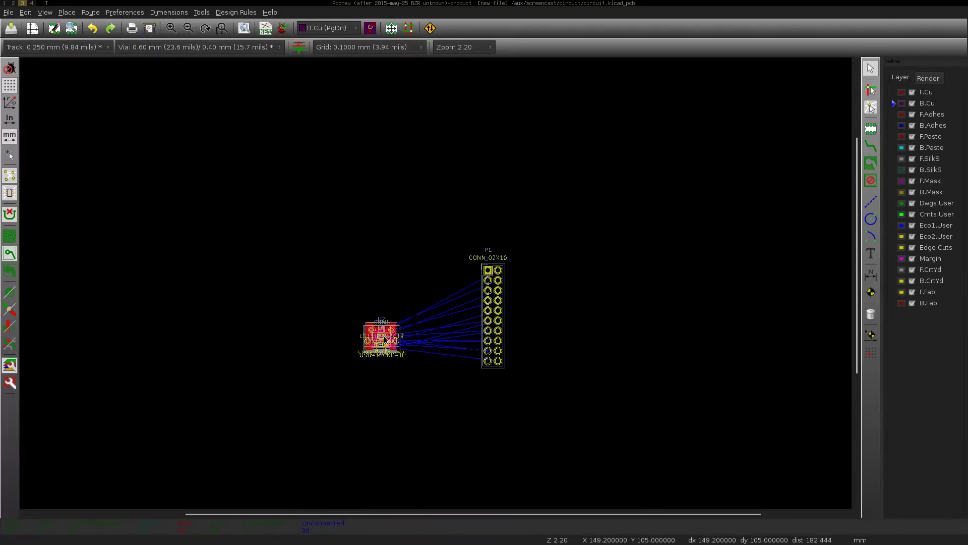
- Move the STM32F030F4P6 footprint U2 and the USB connector CON1 out of the overlapping footprint pile
{"action": "key", "text": "m"}
{"action": "left_click", "coordinate": [289, 269]}
{"action": "key", "text": "F4"}
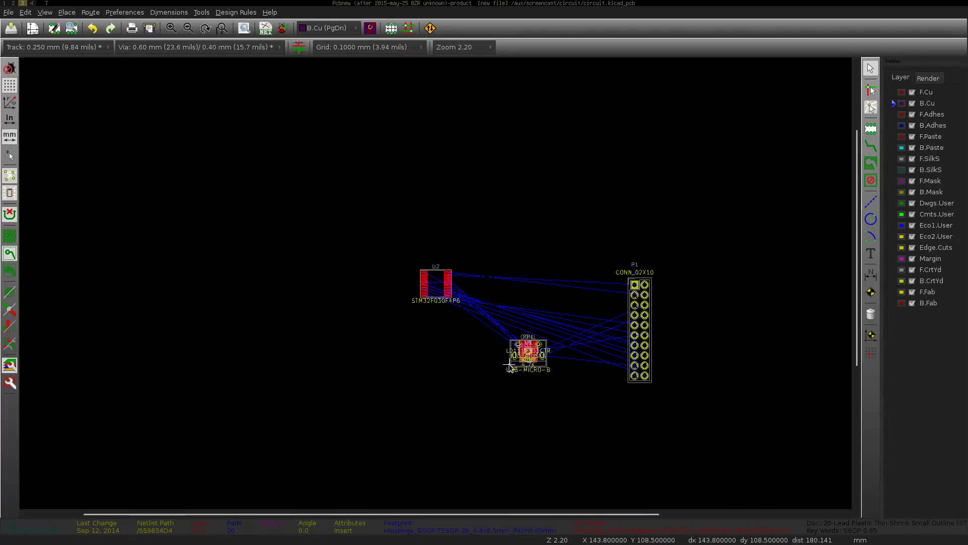
{"action": "key", "text": "m"}
{"action": "left_click", "coordinate": [375, 403]}
{"action": "key", "text": "F4"}
{"action": "scroll", "coordinate": [595, 217], "scroll_direction": "up", "scroll_amount": 2}
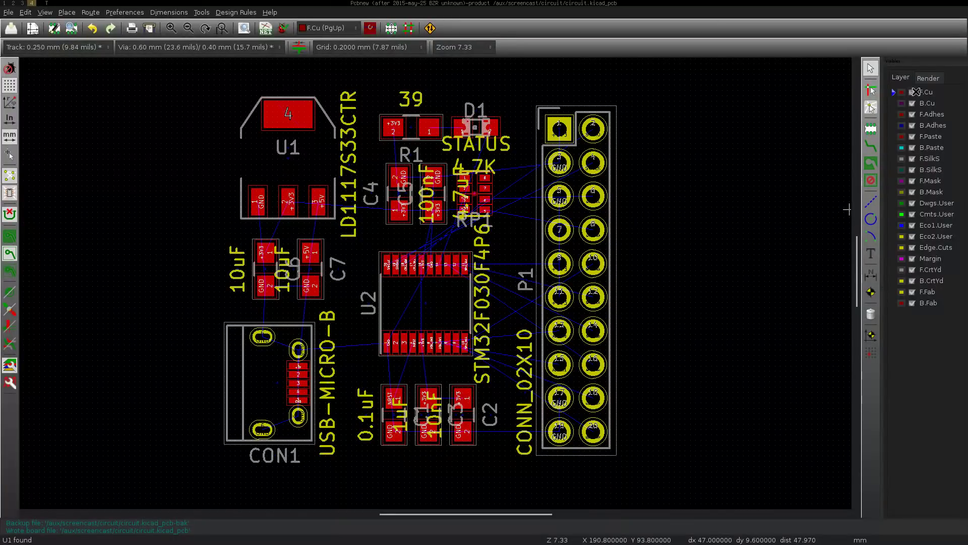
- Hide the footprint values in the board view
{"action": "left_click", "coordinate": [928, 78]}
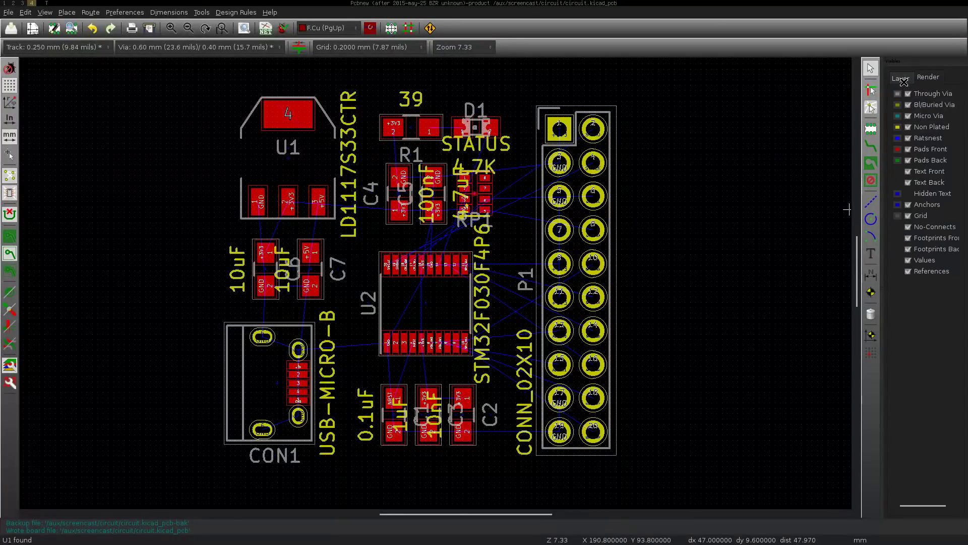
{"action": "left_click", "coordinate": [908, 260]}
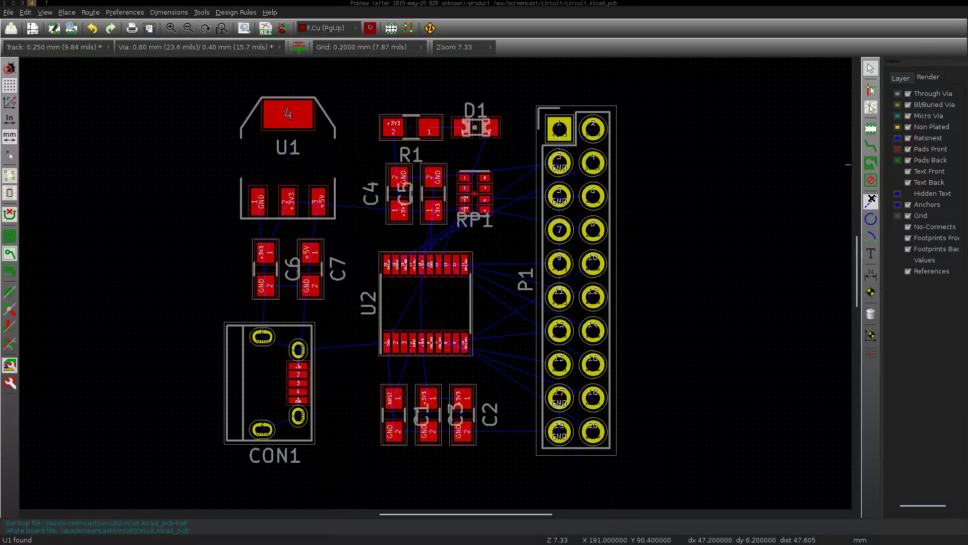
- Draw the 30 mm top edge of a guide rectangle above the footprints as a graphic line on the Eco1.User layer
{"action": "left_click", "coordinate": [871, 203]}
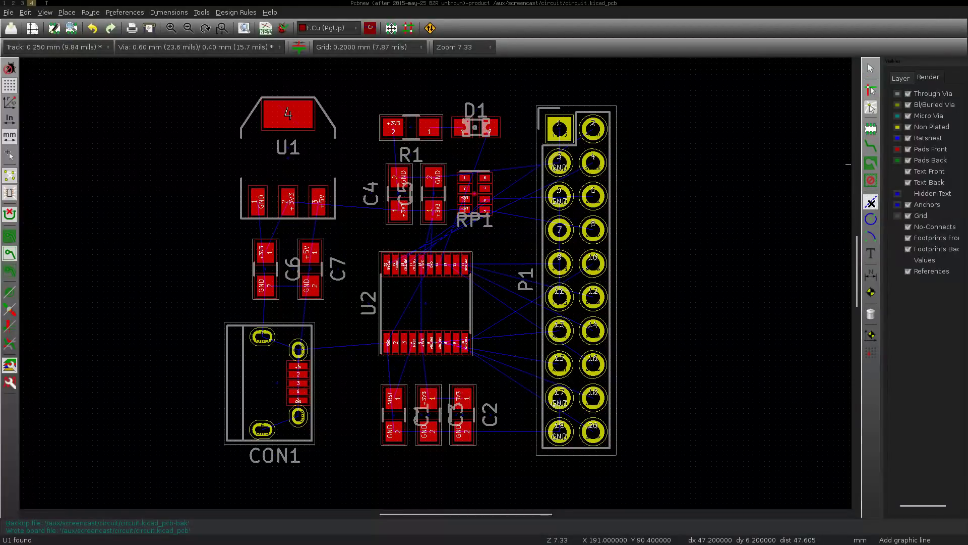
{"action": "left_click", "coordinate": [902, 78]}
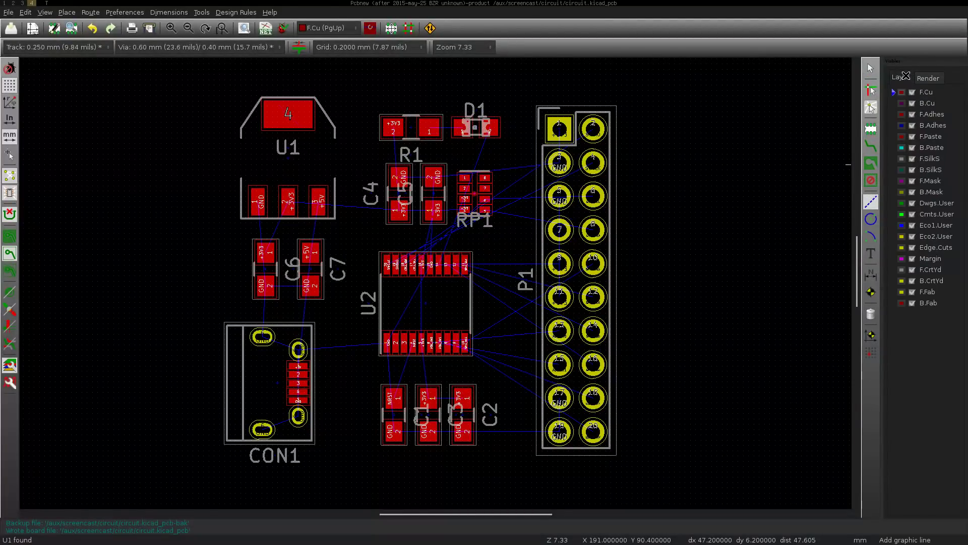
{"action": "left_click", "coordinate": [893, 225]}
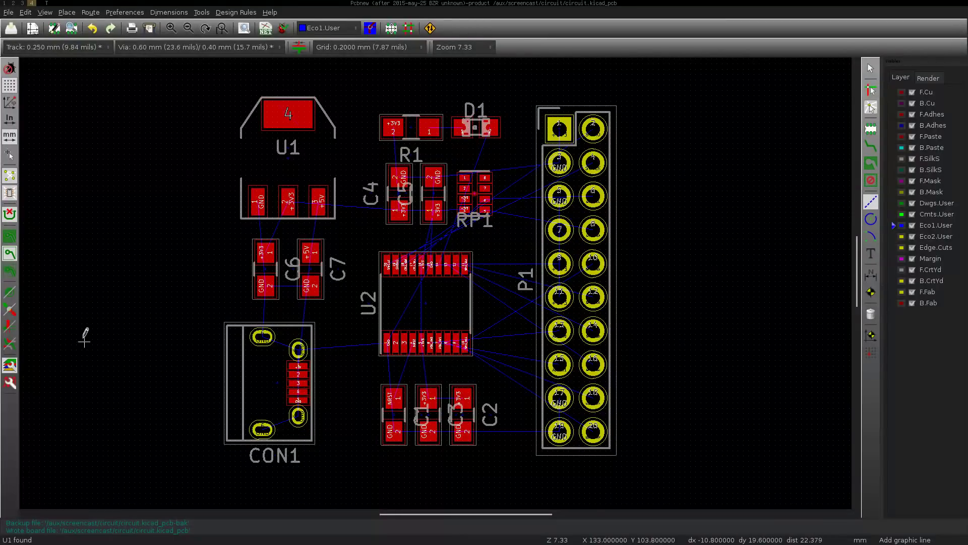
{"action": "scroll", "coordinate": [206, 130], "scroll_direction": "up", "scroll_amount": 1}
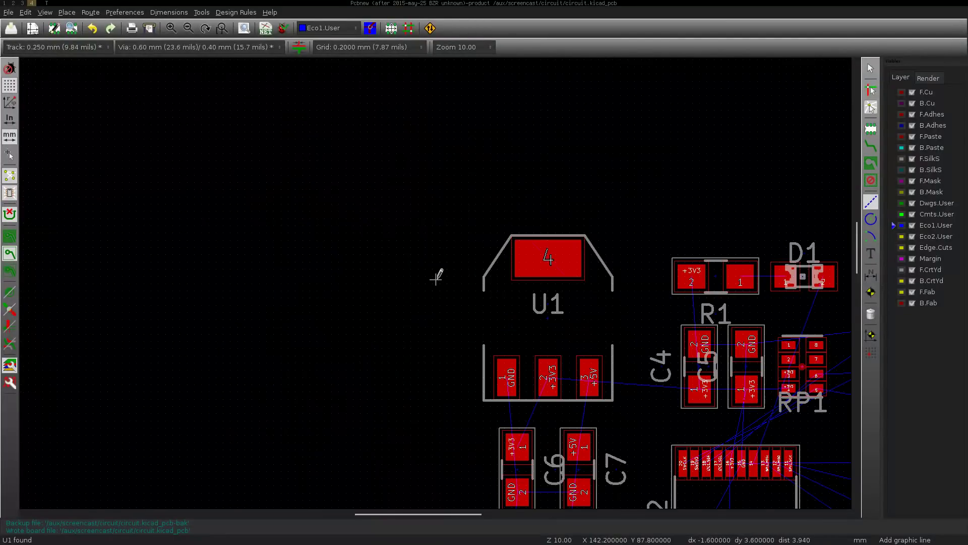
{"action": "left_click", "coordinate": [465, 215]}
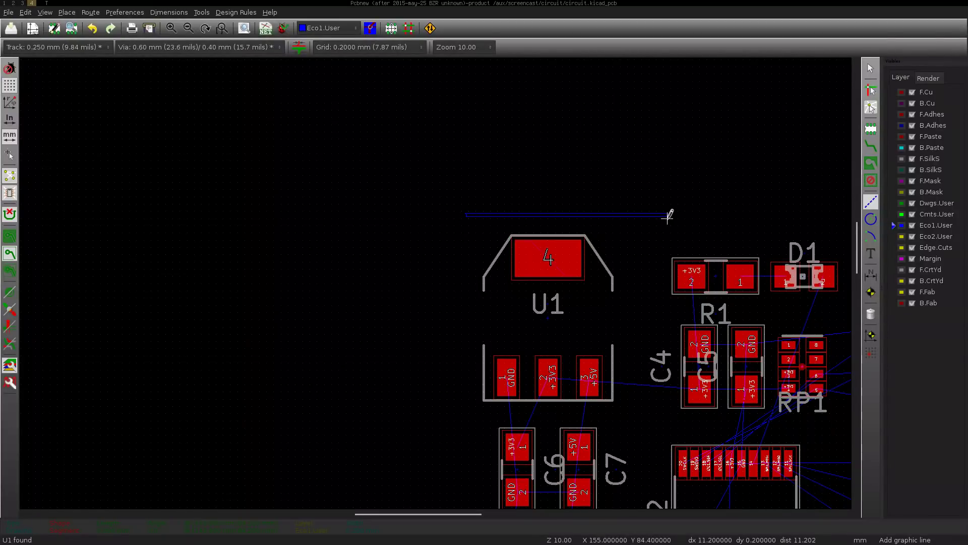
{"action": "scroll", "coordinate": [668, 216], "scroll_direction": "down", "scroll_amount": 1}
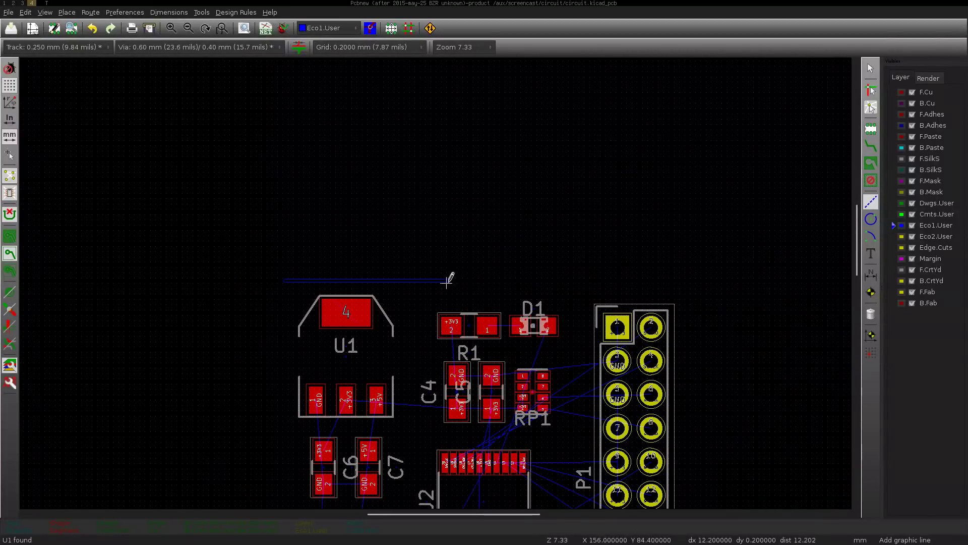
{"action": "left_click", "coordinate": [683, 280]}
{"action": "key", "text": "F4"}
- Continue the guide outline with a 30 mm edge down beside P1 and a 30 mm edge below the footprints
{"action": "scroll", "coordinate": [431, 348], "scroll_direction": "down", "scroll_amount": 3}
{"action": "scroll", "coordinate": [438, 325], "scroll_direction": "up", "scroll_amount": 3}
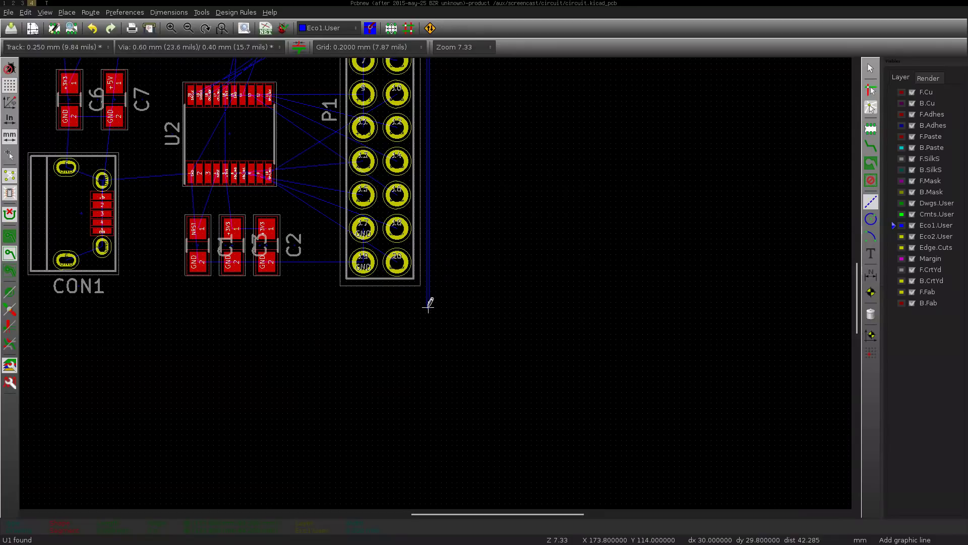
{"action": "middle_click_drag", "start_coordinate": [430, 307], "coordinate": [437, 276]}
{"action": "scroll", "coordinate": [409, 280], "scroll_direction": "down", "scroll_amount": 2}
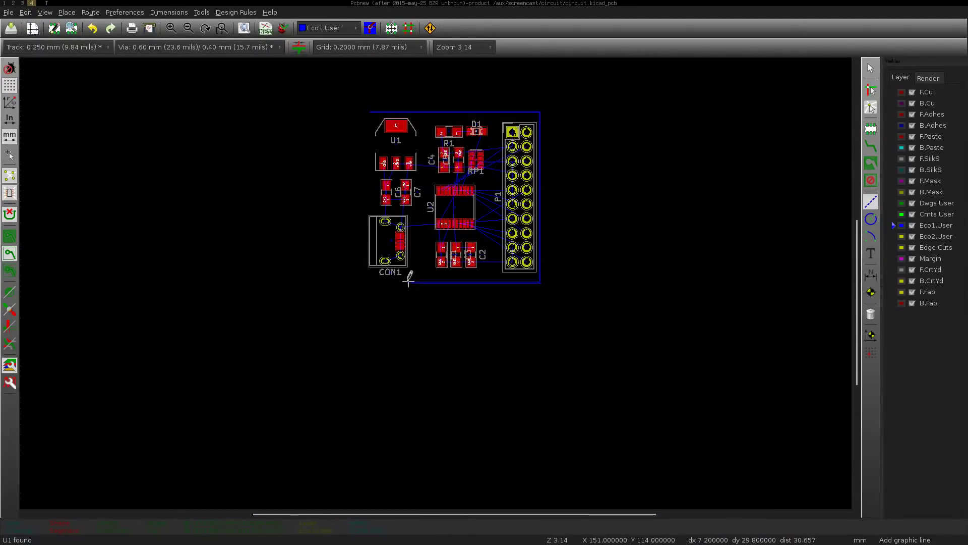
{"action": "scroll", "coordinate": [362, 275], "scroll_direction": "up", "scroll_amount": 3}
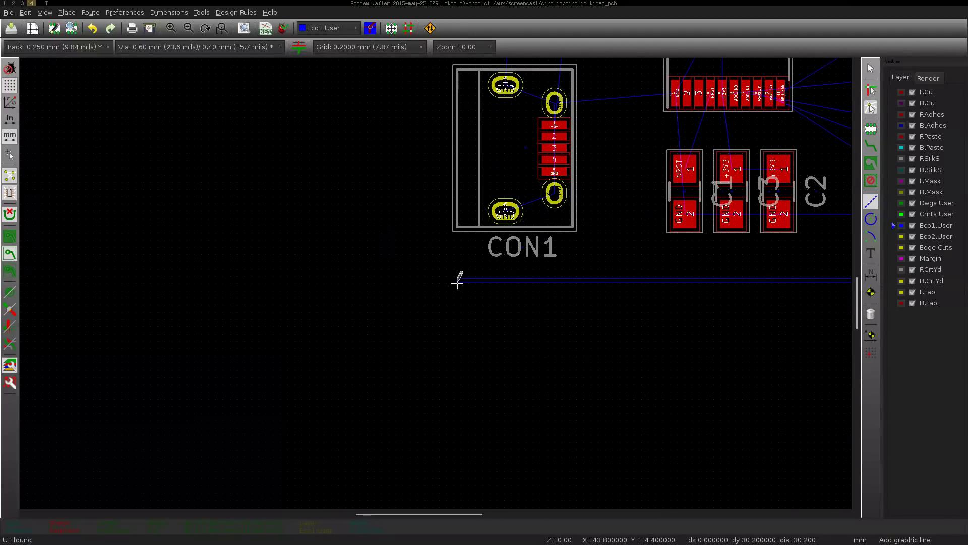
{"action": "middle_click_drag", "start_coordinate": [458, 277], "coordinate": [436, 277]}
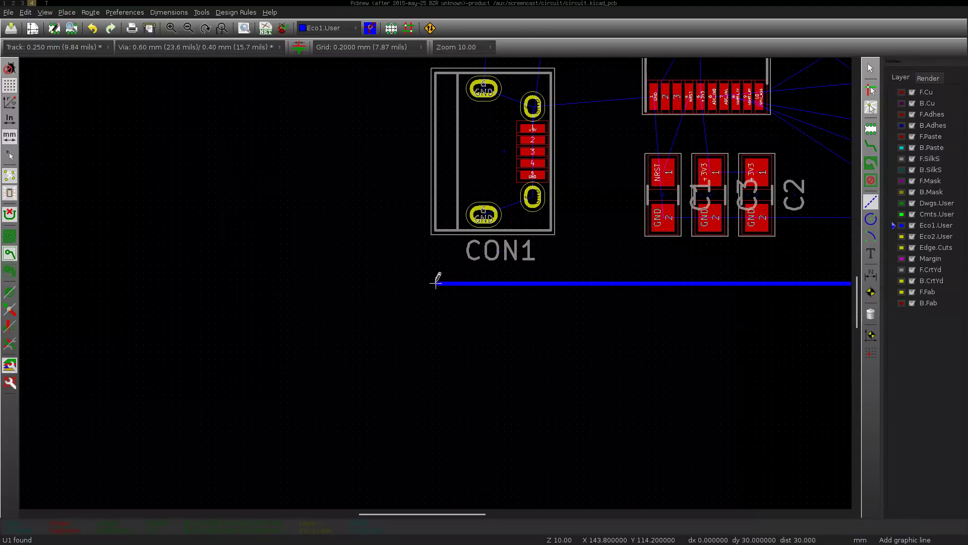
- Close the 30 × 30 mm guide square with its left edge, ending at the starting corner near U1
{"action": "scroll", "coordinate": [434, 202], "scroll_direction": "down", "scroll_amount": 3}
{"action": "scroll", "coordinate": [438, 158], "scroll_direction": "up", "scroll_amount": 5}
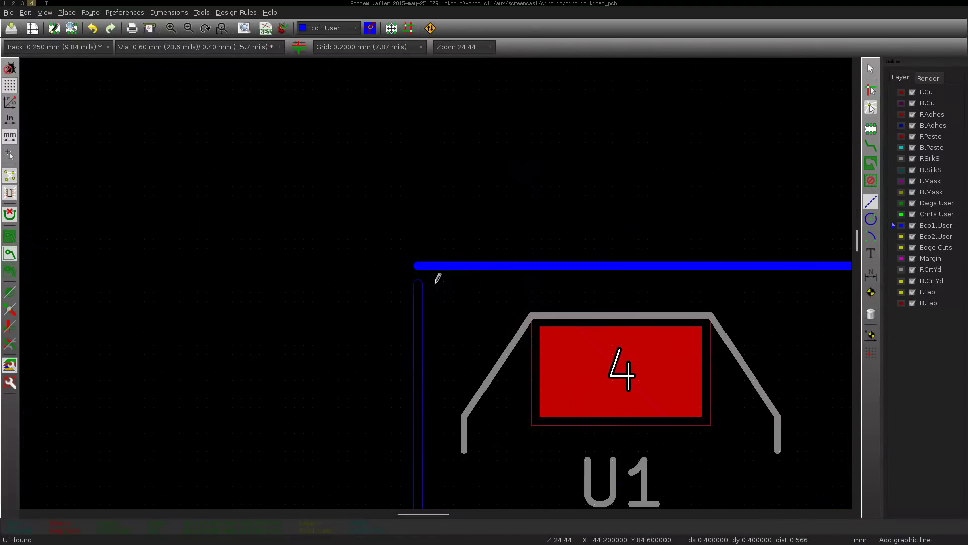
{"action": "right_click", "coordinate": [418, 265]}
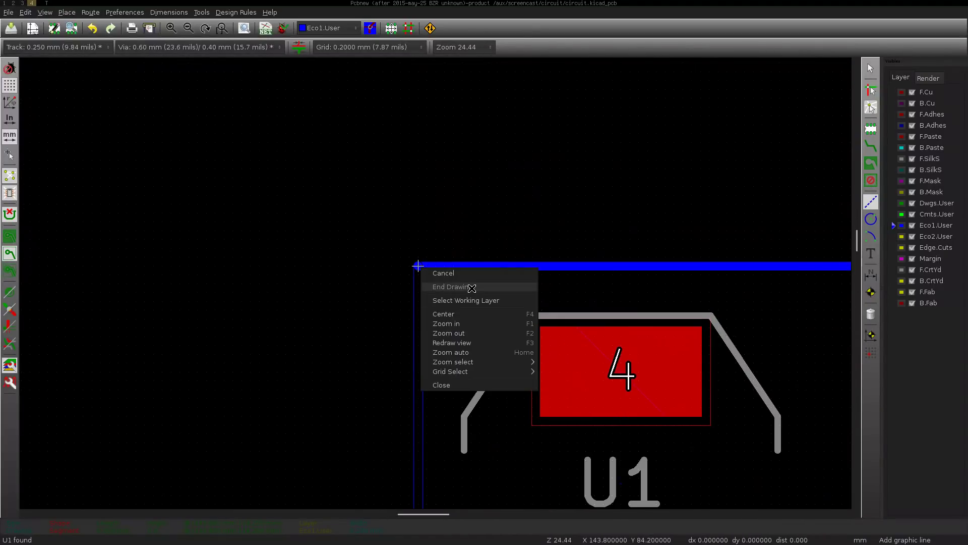
{"action": "left_click", "coordinate": [472, 288]}
{"action": "scroll", "coordinate": [419, 265], "scroll_direction": "down", "scroll_amount": 4}
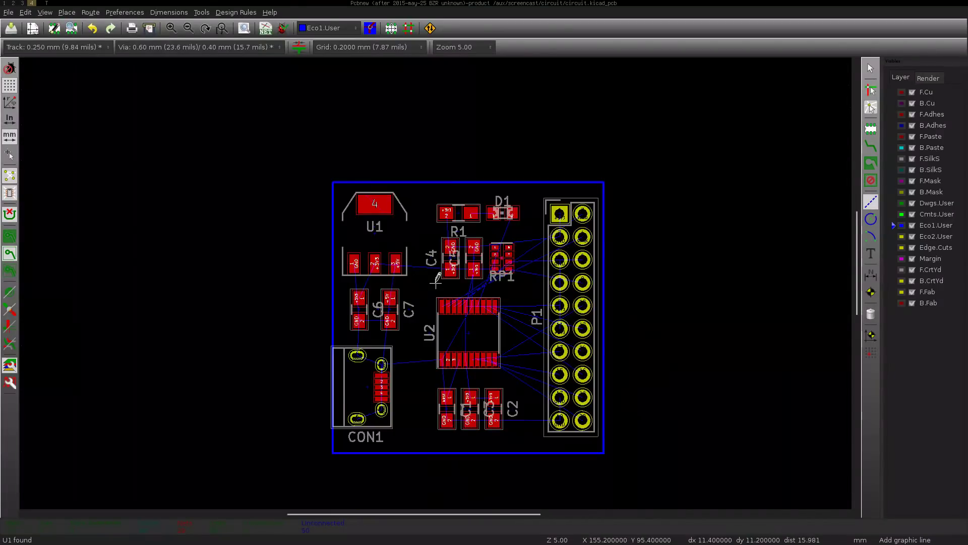
{"action": "scroll", "coordinate": [442, 281], "scroll_direction": "up", "scroll_amount": 2}
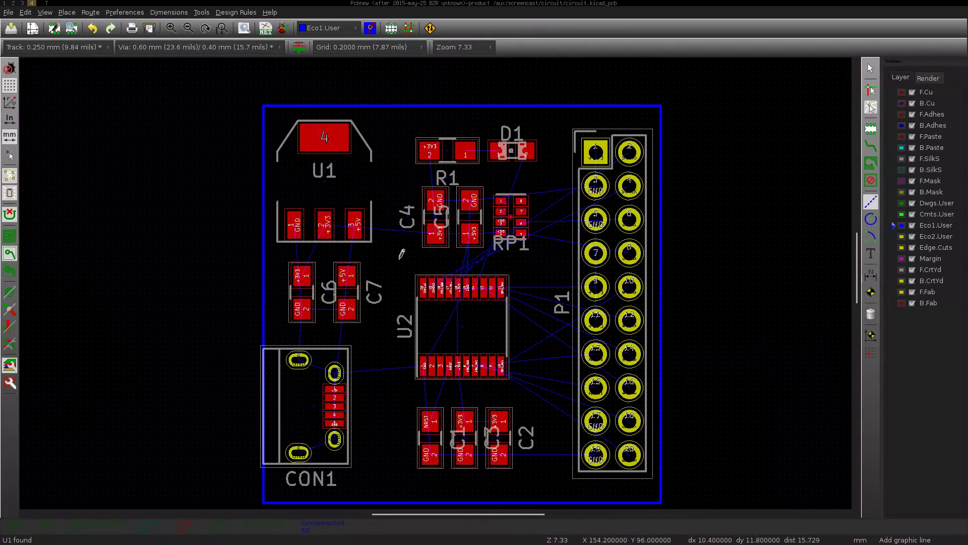
- Draw the bottom board edge on the Edge.Cuts layer over the guide line, stopping 2 mm short of each corner
{"action": "scroll", "coordinate": [555, 313], "scroll_direction": "down", "scroll_amount": 1, "text": "shift"}
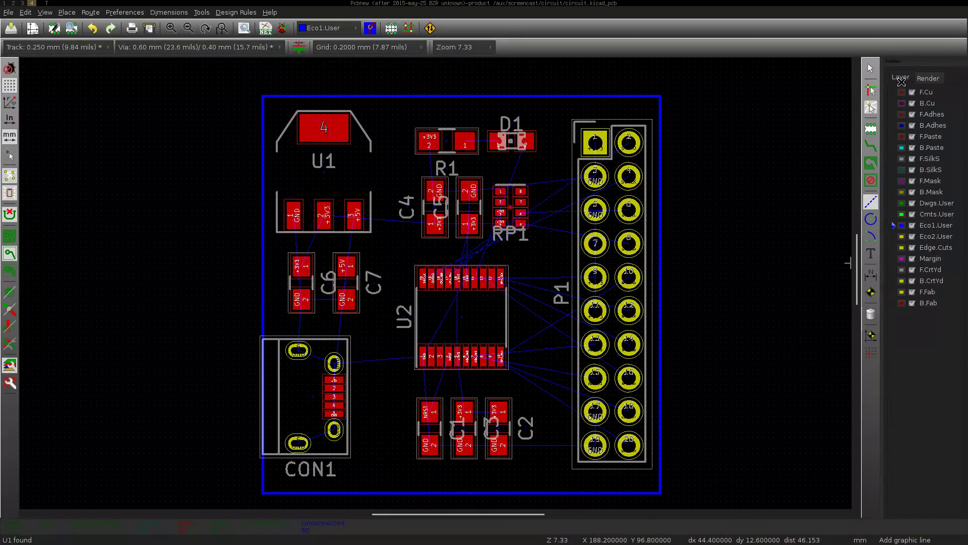
{"action": "left_click", "coordinate": [894, 247]}
{"action": "left_click", "coordinate": [660, 492]}
{"action": "scroll", "coordinate": [627, 492], "scroll_direction": "up", "scroll_amount": 1}
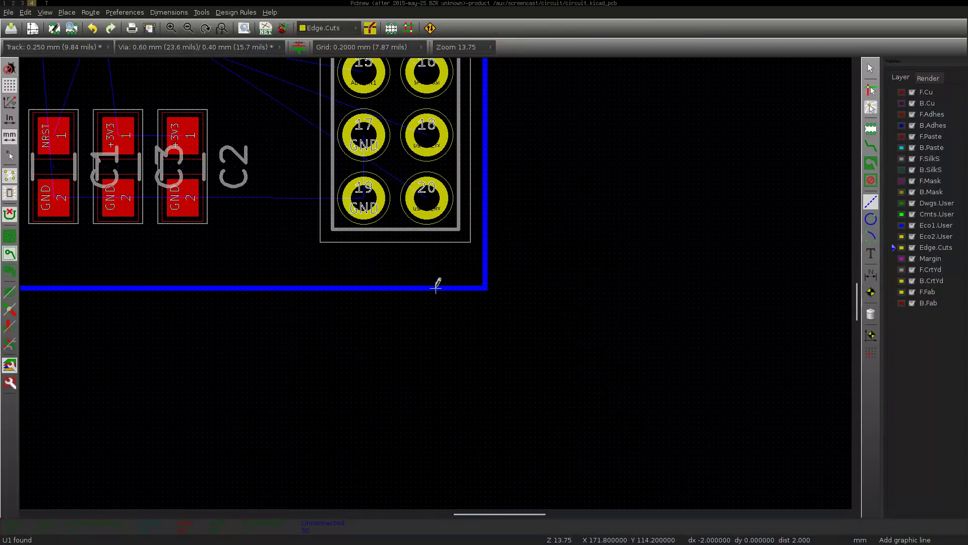
{"action": "scroll", "coordinate": [435, 277], "scroll_direction": "down", "scroll_amount": 2}
{"action": "scroll", "coordinate": [229, 291], "scroll_direction": "up", "scroll_amount": 3}
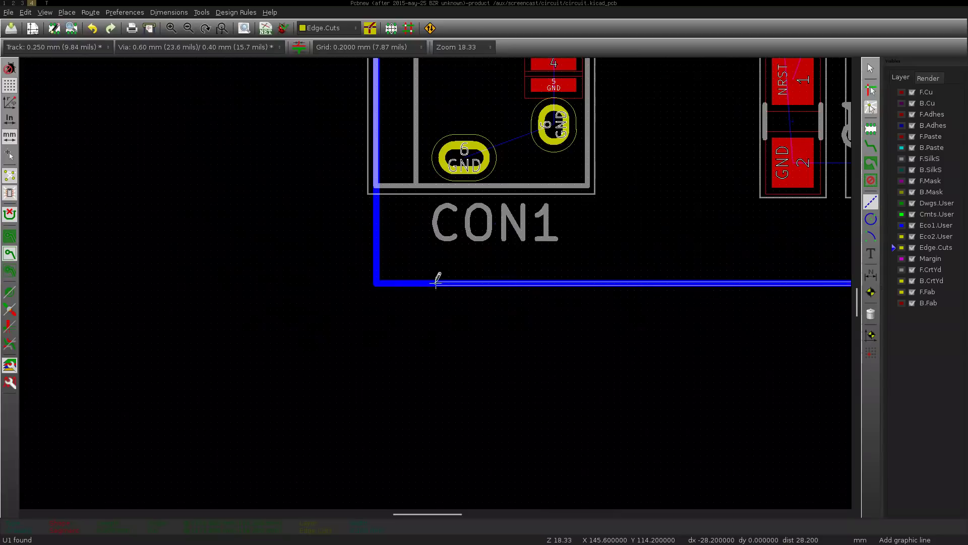
{"action": "right_click", "coordinate": [431, 283]}
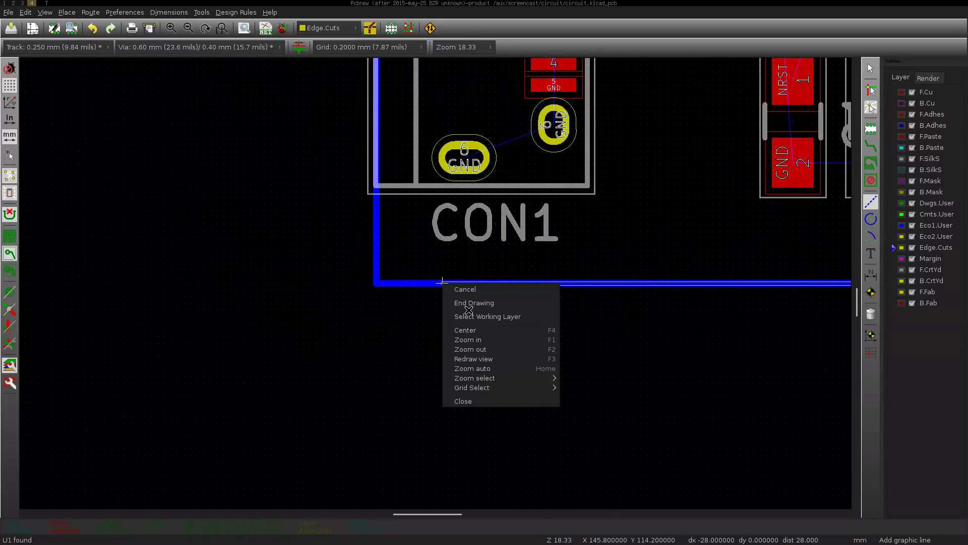
{"action": "left_click", "coordinate": [443, 278]}
{"action": "scroll", "coordinate": [447, 283], "scroll_direction": "down", "scroll_amount": 1}
{"action": "scroll", "coordinate": [447, 282], "scroll_direction": "down", "scroll_amount": 2}
{"action": "key", "text": "Home"}
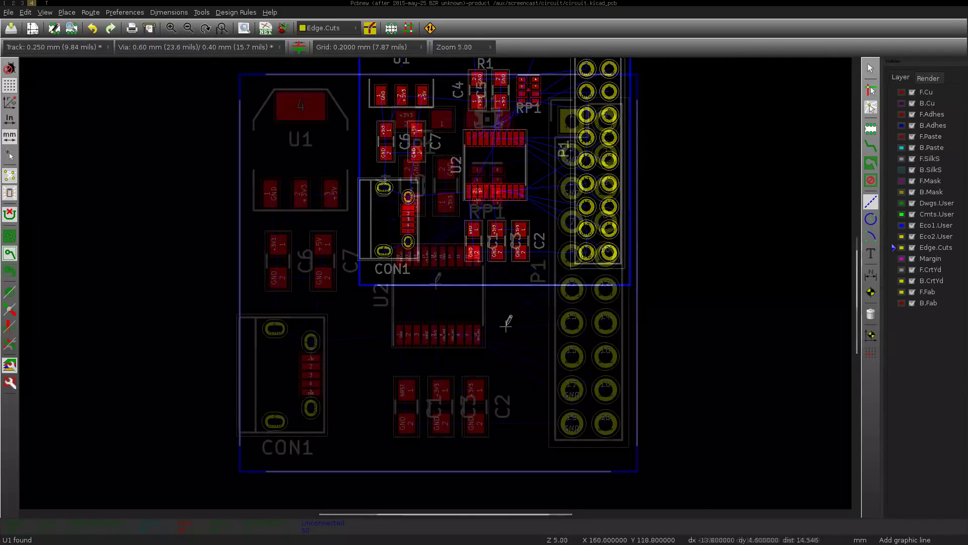
- Round the board's bottom-right corner near P1 with a 2 mm radius graphic arc on Edge.Cuts
{"action": "left_click", "coordinate": [871, 236]}
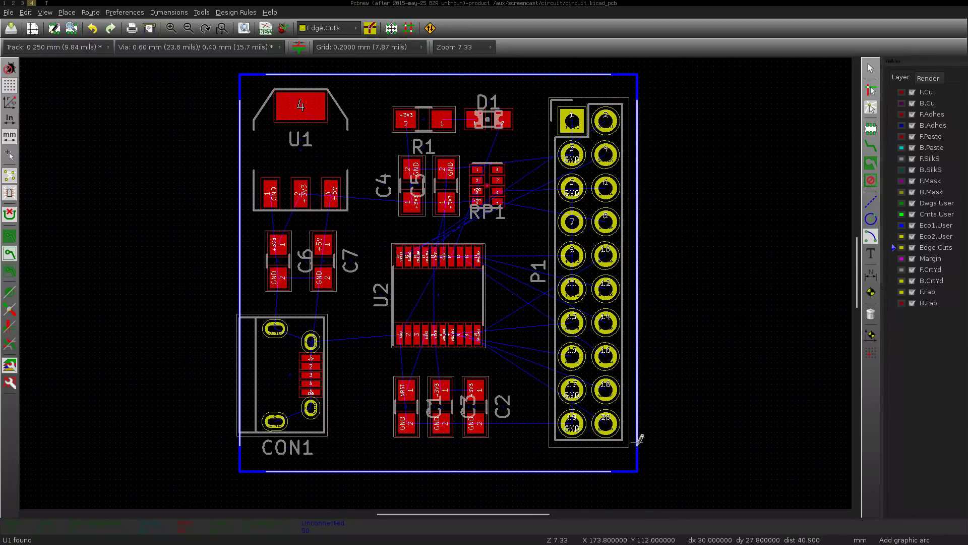
{"action": "scroll", "coordinate": [606, 469], "scroll_direction": "up", "scroll_amount": 2}
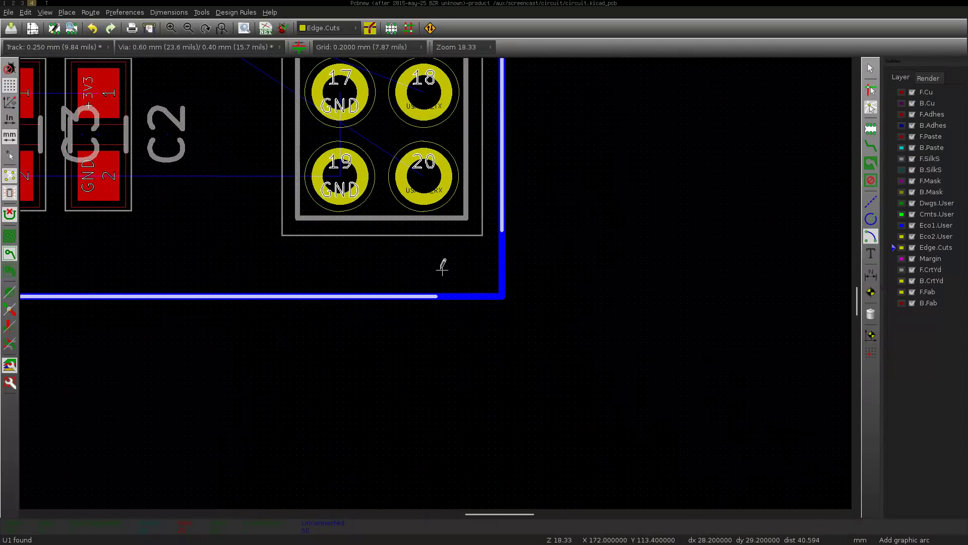
{"action": "left_click", "coordinate": [436, 230]}
{"action": "left_click", "coordinate": [502, 226]}
{"action": "key", "text": "F4"}
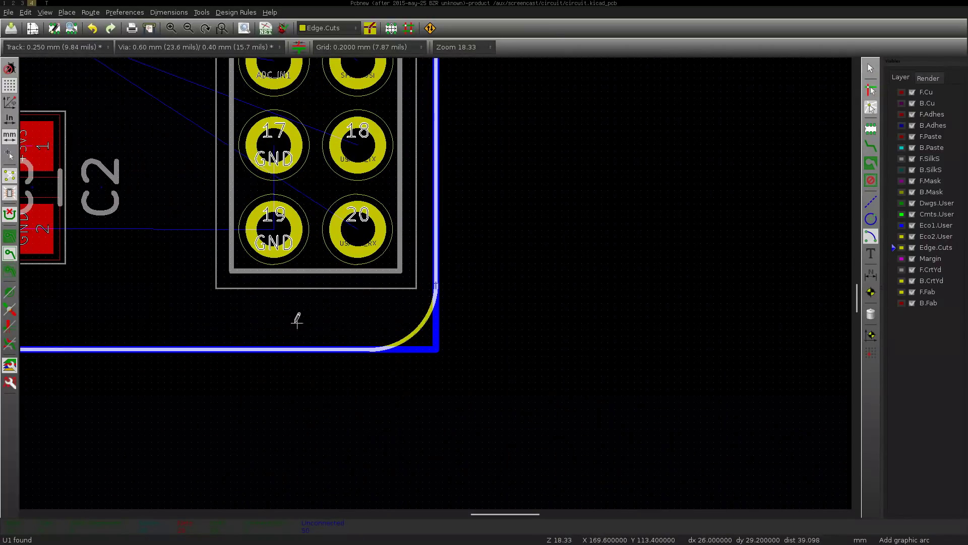
- Round the board's bottom-left corner below CON1 with a 2 mm radius graphic arc on Edge.Cuts
{"action": "scroll", "coordinate": [437, 278], "scroll_direction": "down", "scroll_amount": 3}
{"action": "scroll", "coordinate": [241, 281], "scroll_direction": "up", "scroll_amount": 3}
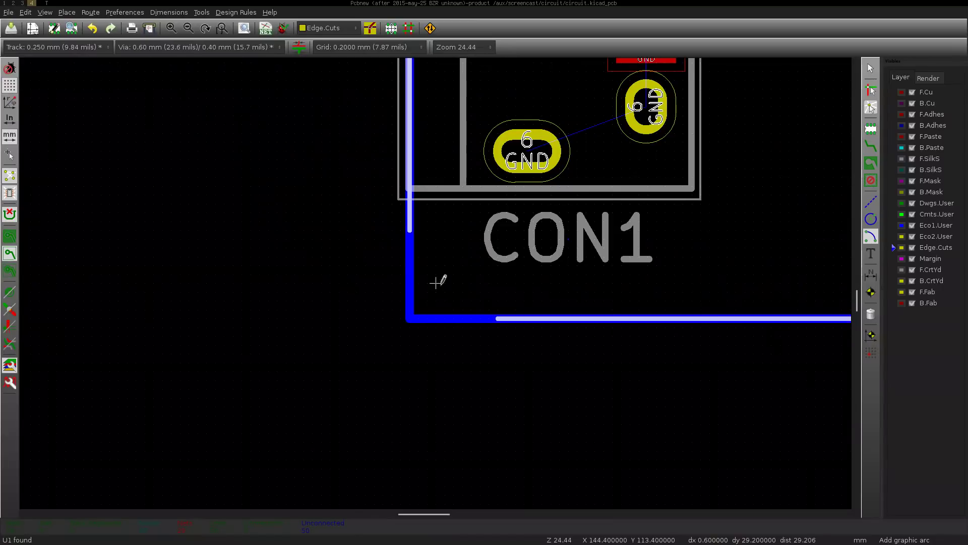
{"action": "left_click", "coordinate": [499, 229]}
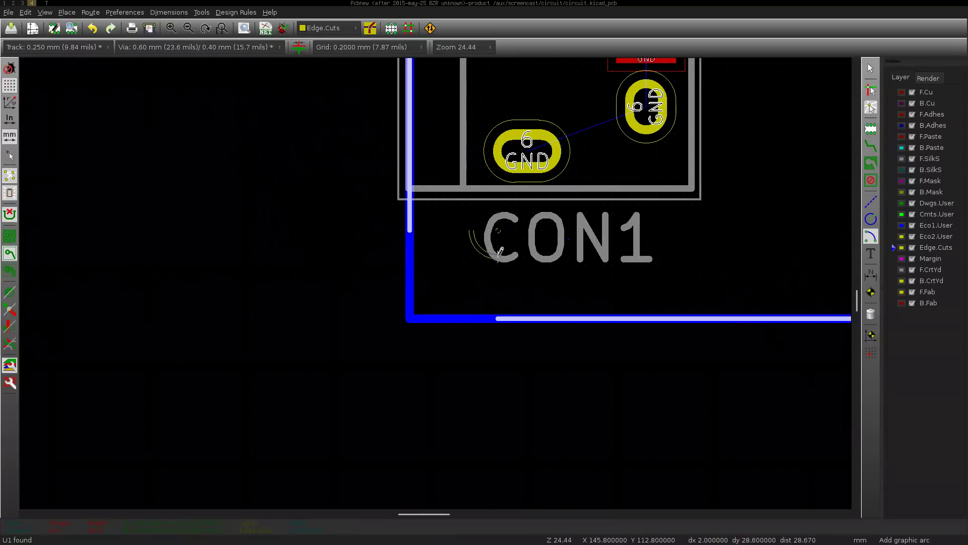
{"action": "left_click", "coordinate": [500, 316]}
{"action": "scroll", "coordinate": [438, 277], "scroll_direction": "down", "scroll_amount": 3}
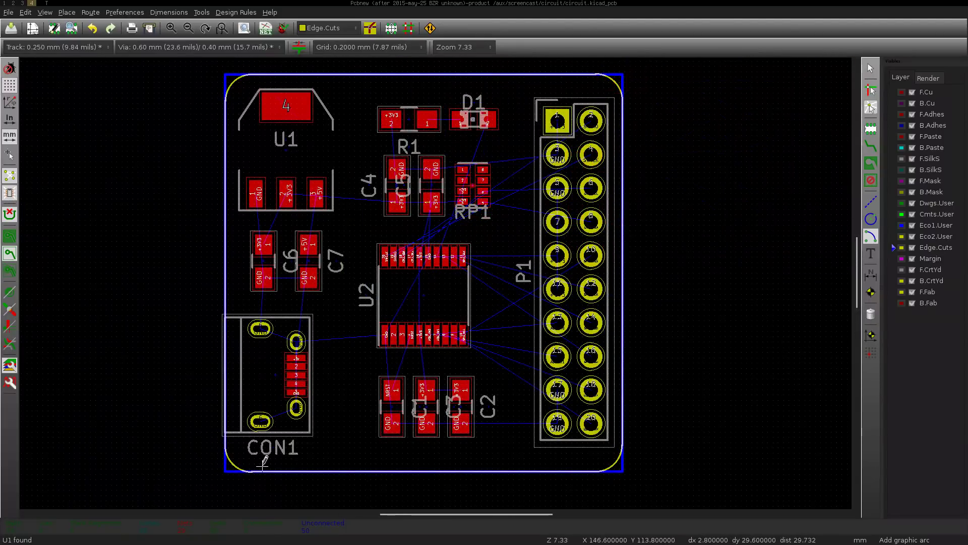
- Delete the four lines of the blue 30 × 30 mm guide square around the rounded Edge.Cuts outline
{"action": "left_click", "coordinate": [223, 470]}
{"action": "left_click", "coordinate": [288, 489]}
{"action": "left_click", "coordinate": [224, 470]}
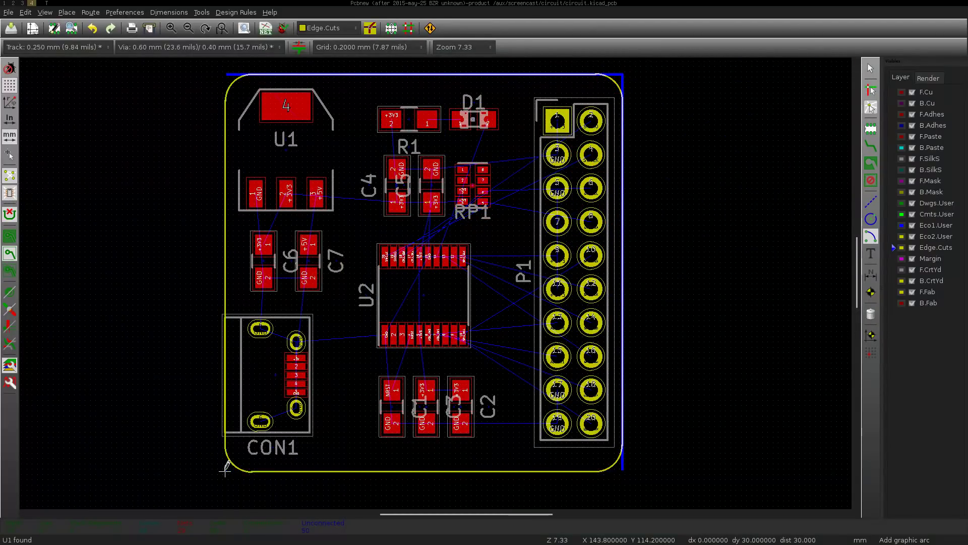
{"action": "left_click", "coordinate": [623, 463]}
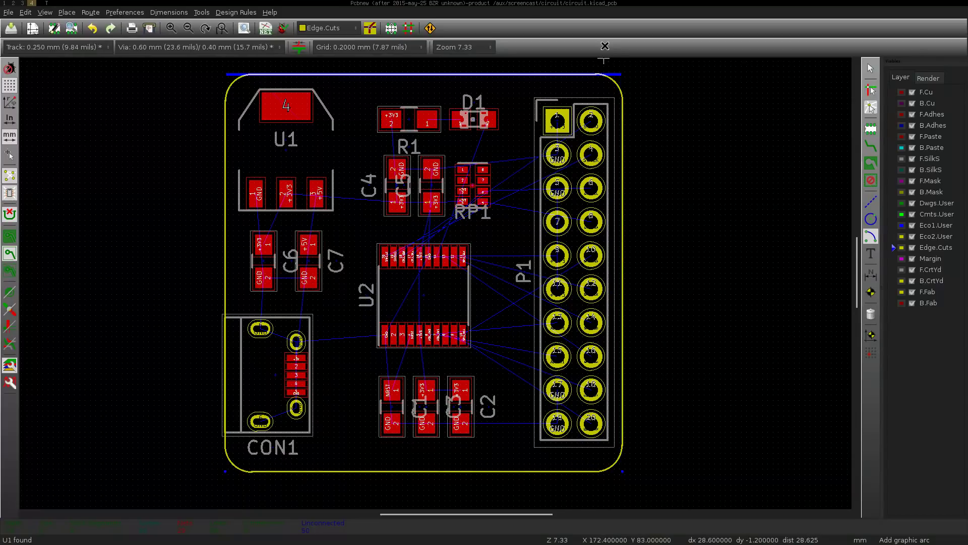
{"action": "left_click", "coordinate": [618, 73]}
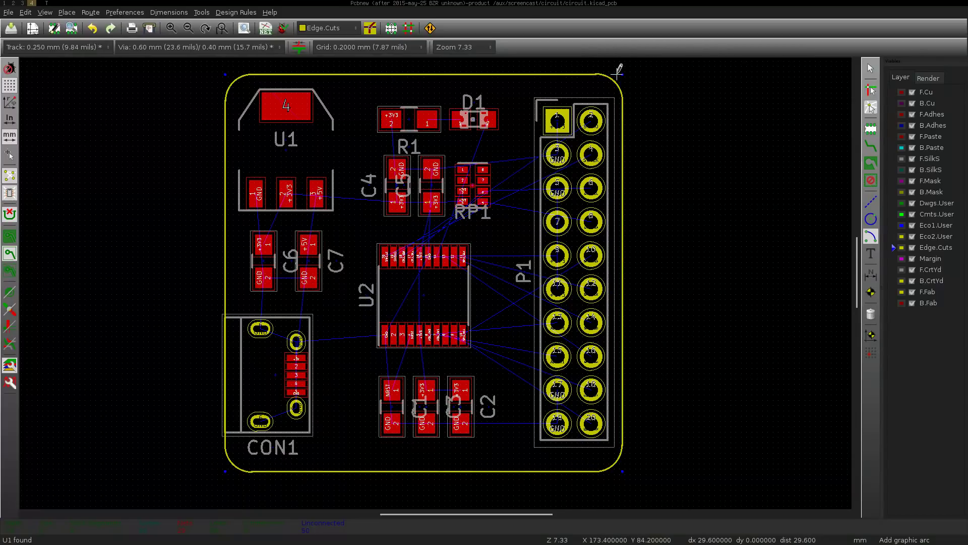
- Save the board and leave the graphic arc tool
{"action": "left_click", "coordinate": [221, 28]}
{"action": "key", "text": "ctrl+s"}
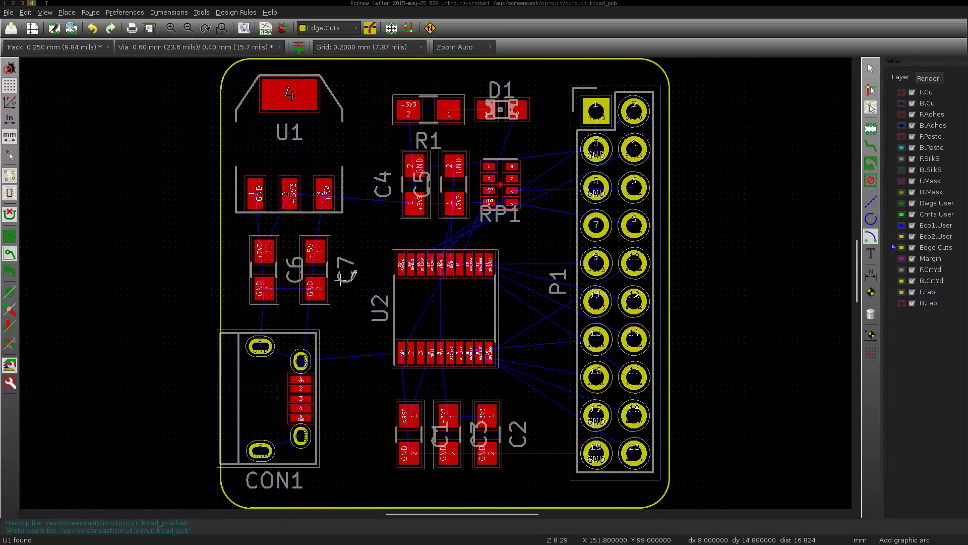
{"action": "scroll", "coordinate": [437, 280], "scroll_direction": "down", "scroll_amount": 1}
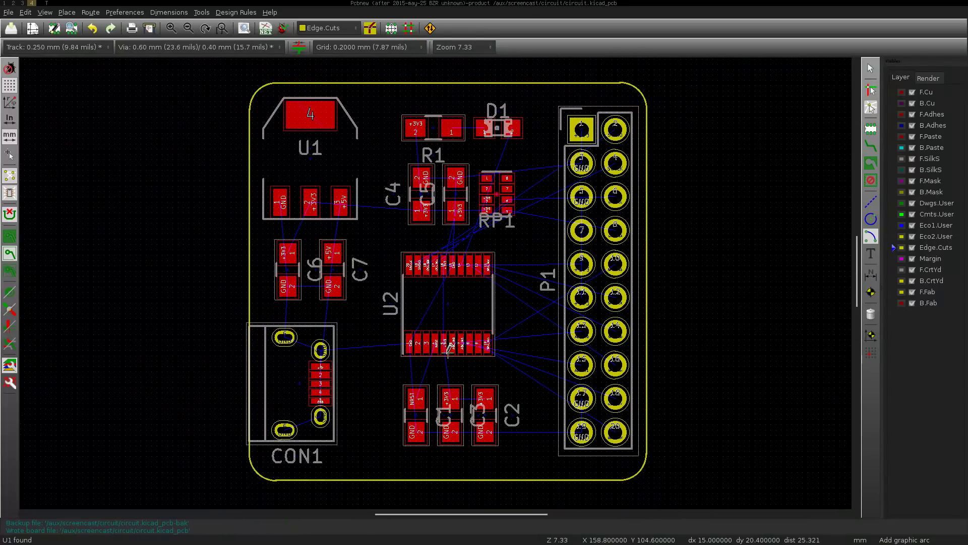
{"action": "key", "text": "Escape"}
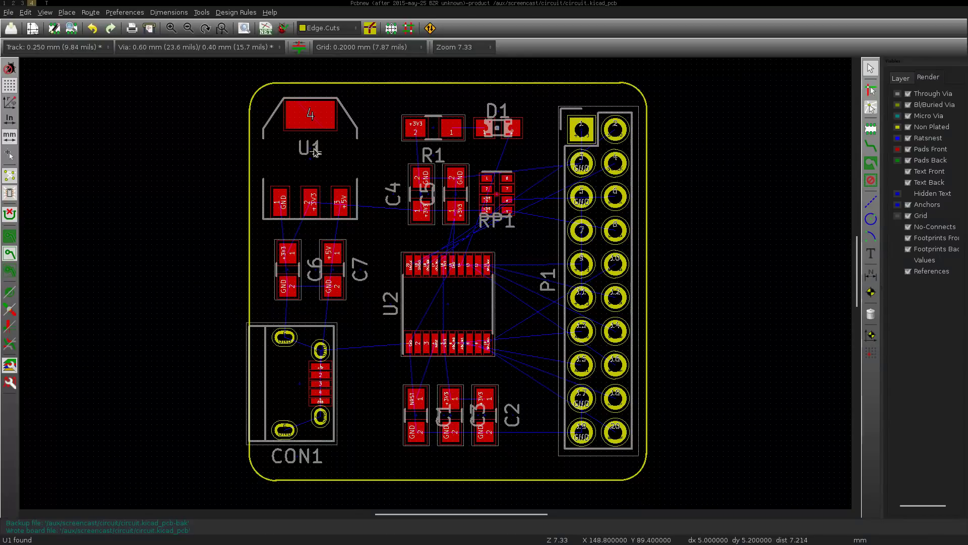
- Move the D1 reference text below its LED and the R1 reference text above its resistor
{"action": "scroll", "coordinate": [395, 193], "scroll_direction": "up", "scroll_amount": 1}
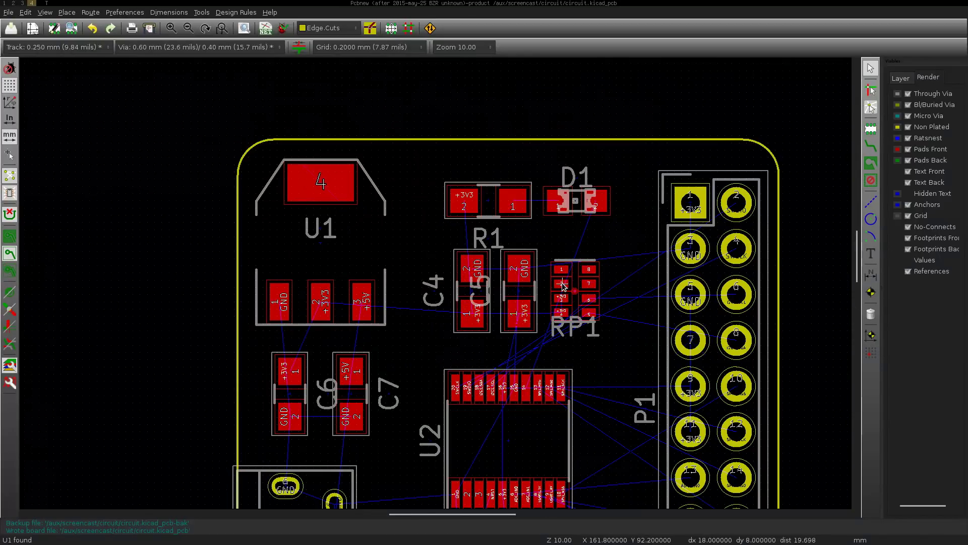
{"action": "scroll", "coordinate": [564, 286], "scroll_direction": "up", "scroll_amount": 1}
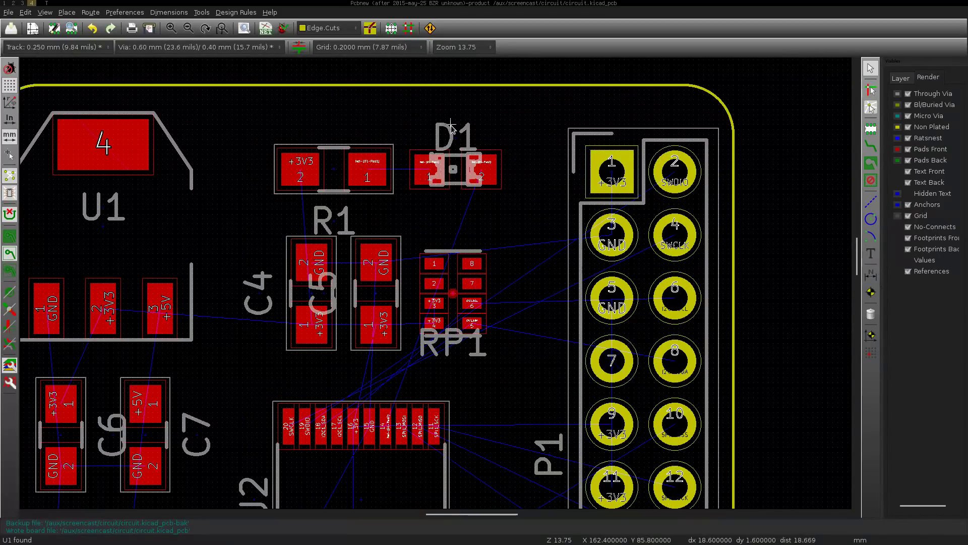
{"action": "key", "text": "m"}
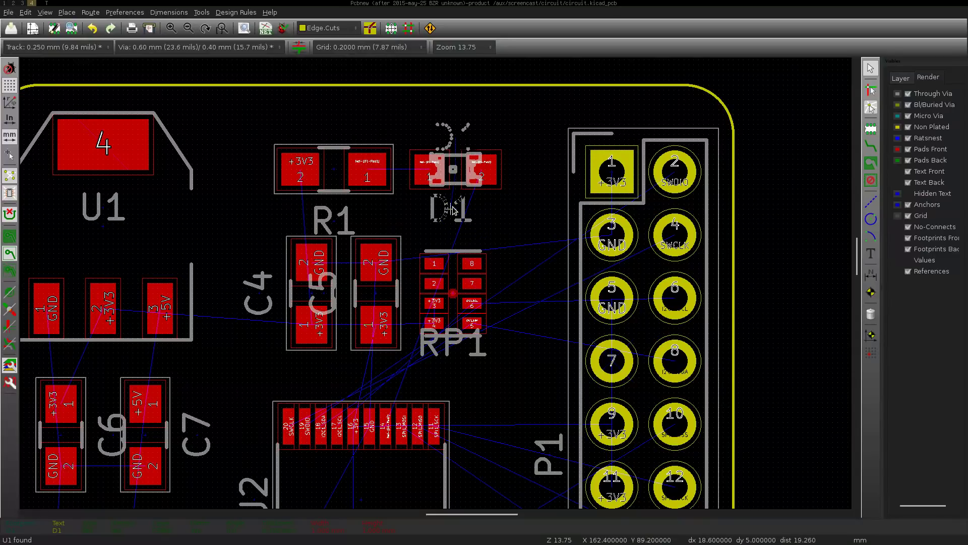
{"action": "left_click", "coordinate": [456, 211]}
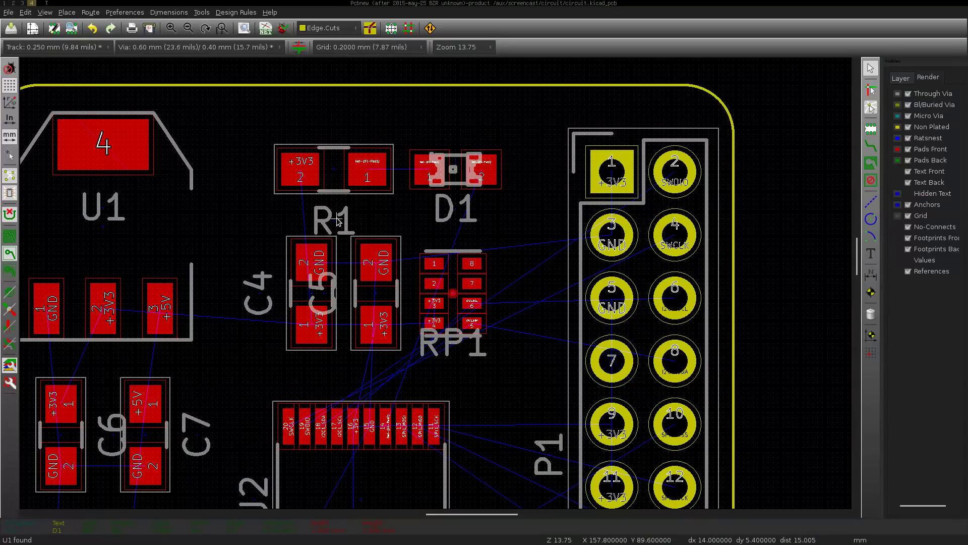
{"action": "key", "text": "m"}
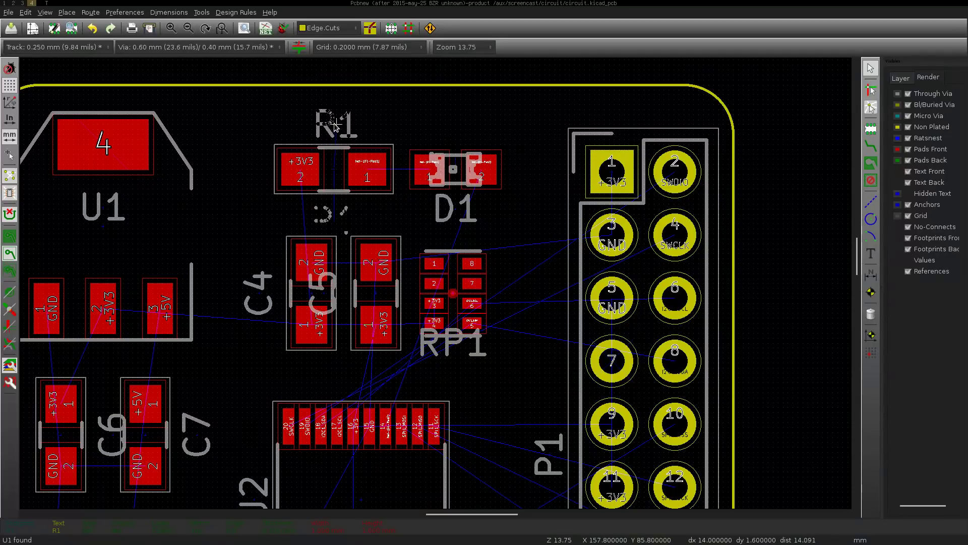
{"action": "left_click", "coordinate": [336, 126]}
- Set the grid to 0.1000 mm and place the R1 and D1 reference texts centred above their footprints
{"action": "right_click", "coordinate": [421, 115]}
{"action": "mouse_move", "coordinate": [525, 220]}
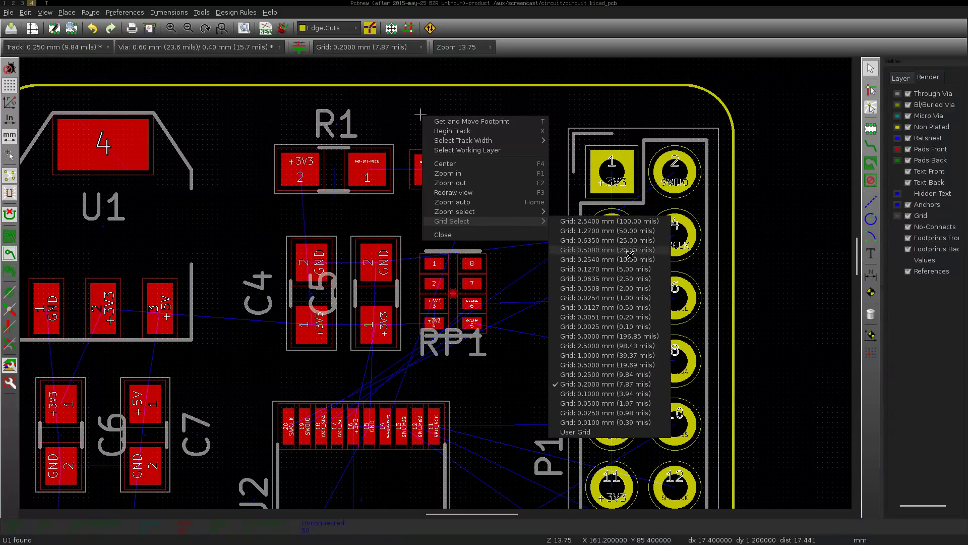
{"action": "left_click", "coordinate": [585, 396]}
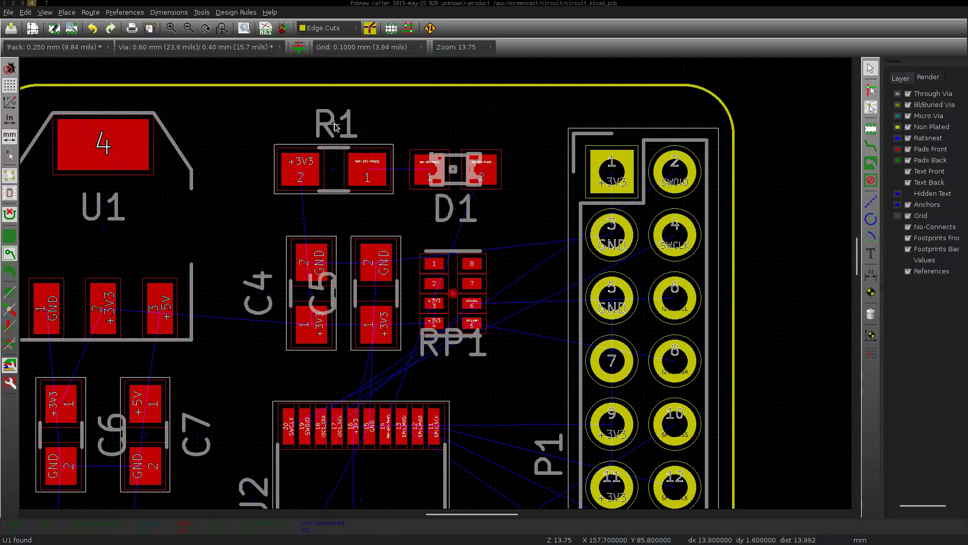
{"action": "key", "text": "m"}
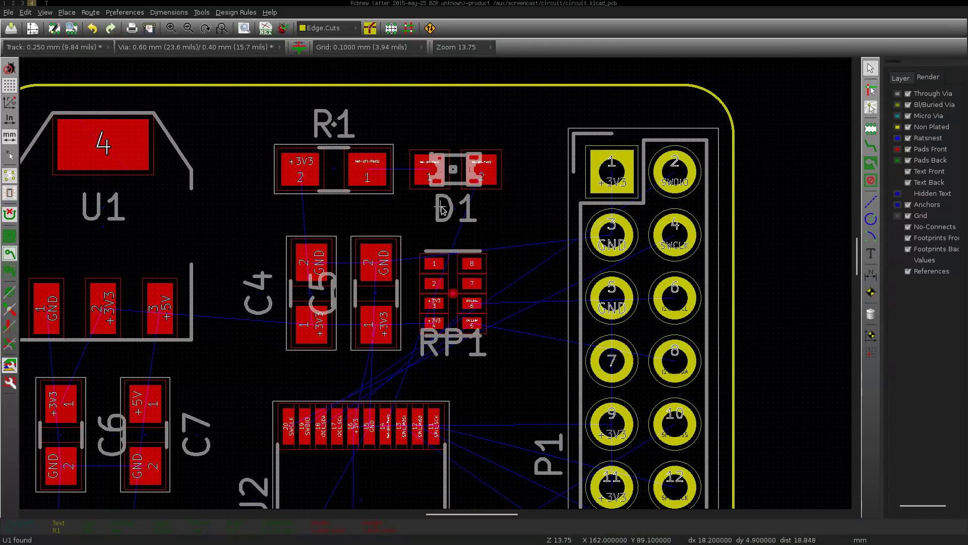
{"action": "key", "text": "m"}
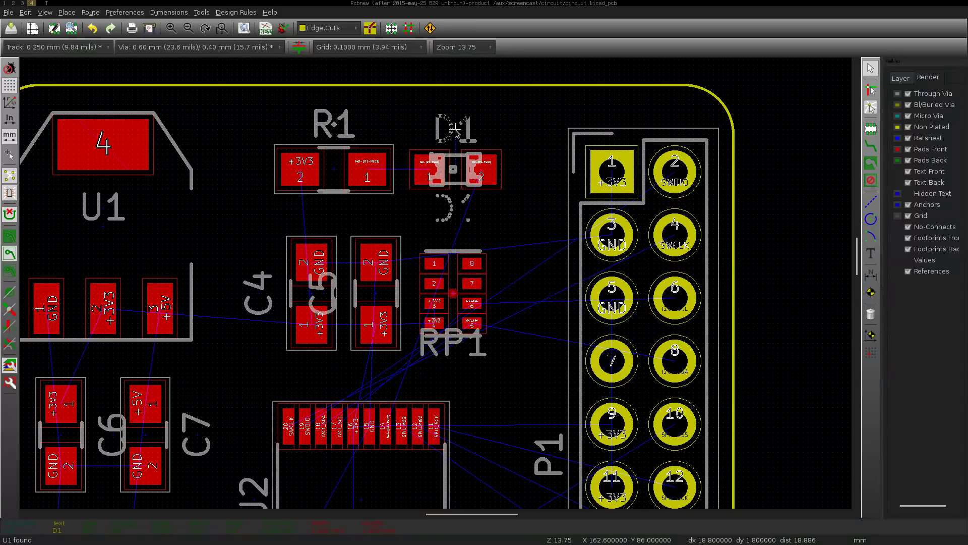
{"action": "left_click", "coordinate": [456, 131]}
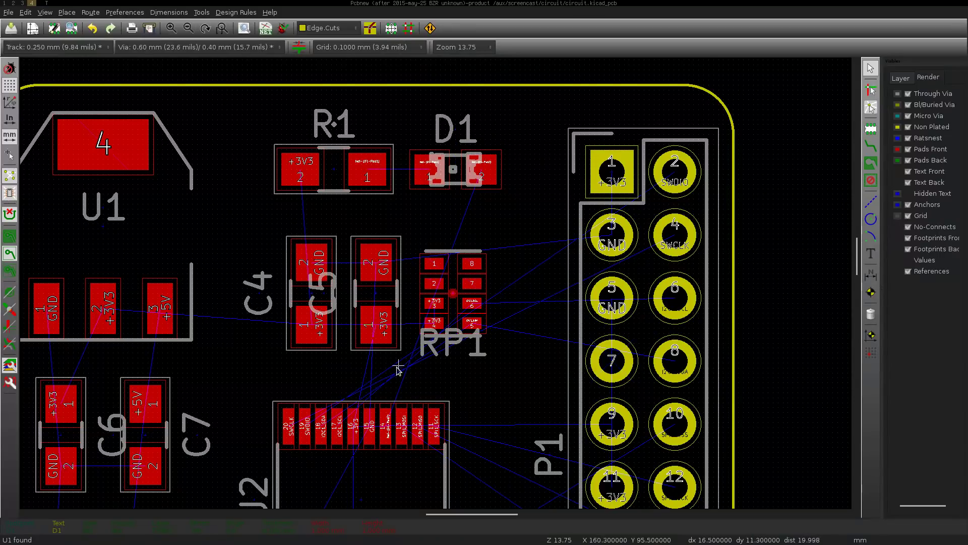
- Rotate the C5 reference text to horizontal and place it just above its capacitor
{"action": "key", "text": "m"}
{"action": "left_click", "coordinate": [353, 300]}
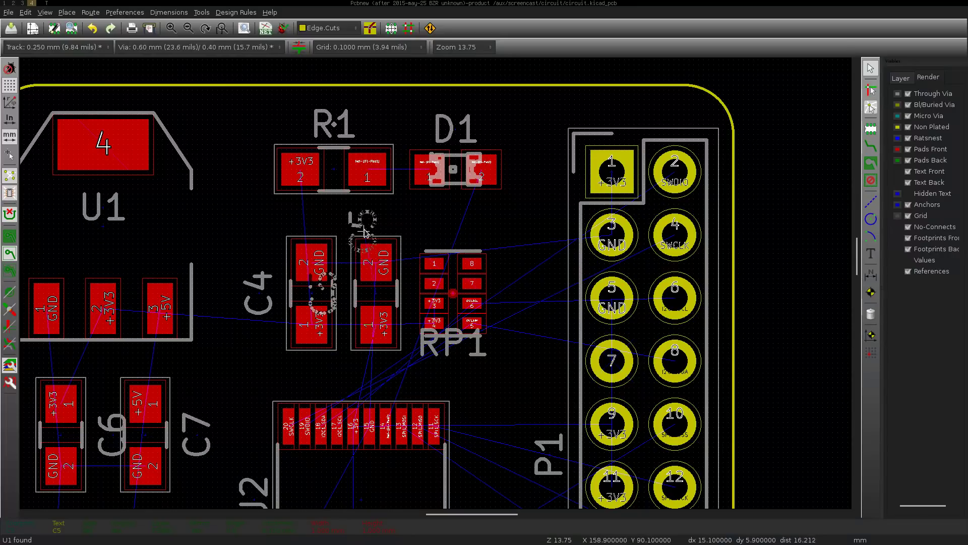
{"action": "key", "text": "r"}
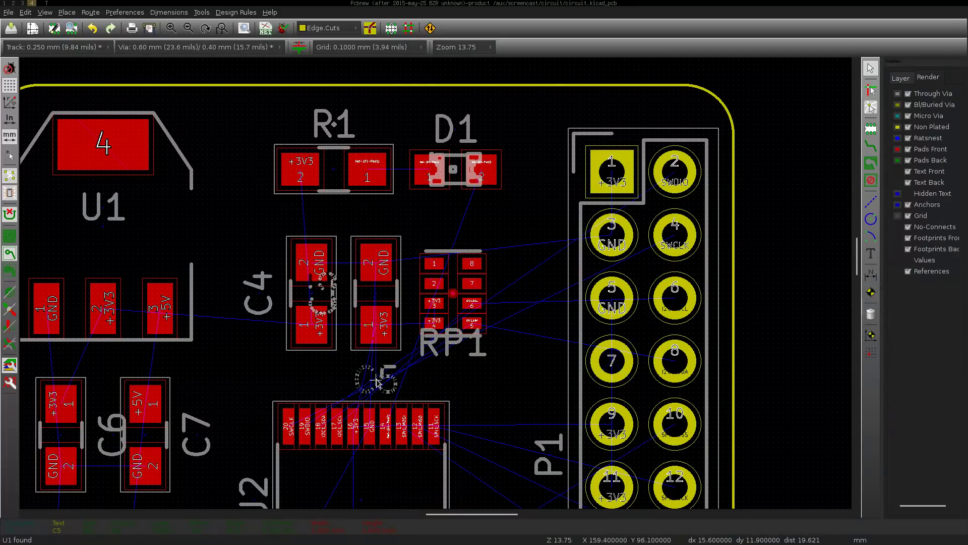
{"action": "left_click", "coordinate": [376, 218]}
- Examine the populated board from several angles in the 3D Viewer, and close the viewer
{"action": "scroll", "coordinate": [539, 309], "scroll_direction": "down", "scroll_amount": 3}
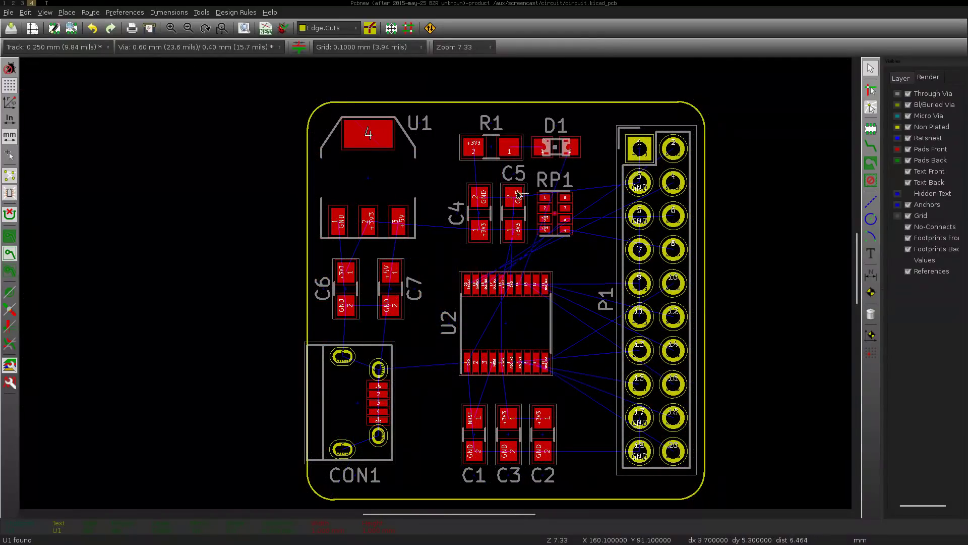
{"action": "left_click", "coordinate": [43, 12]}
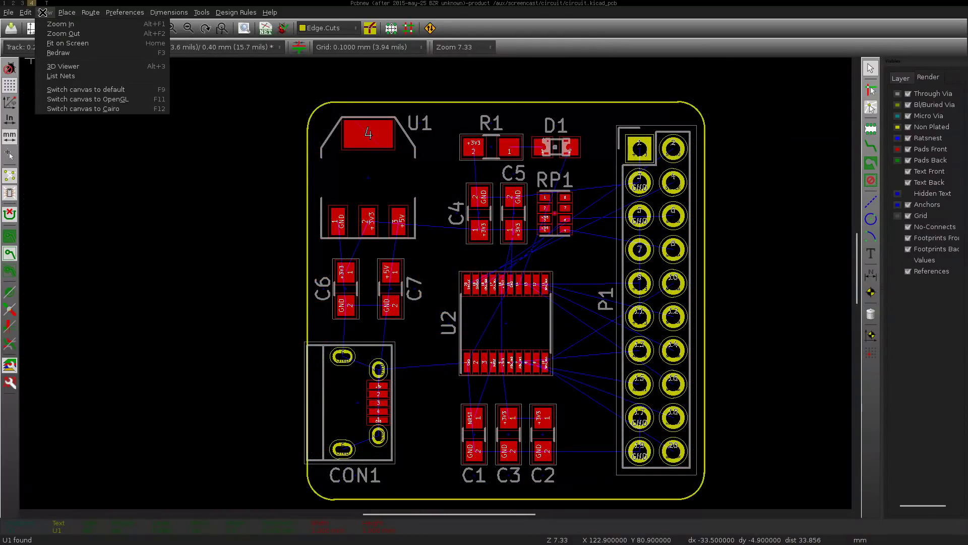
{"action": "left_click", "coordinate": [56, 66]}
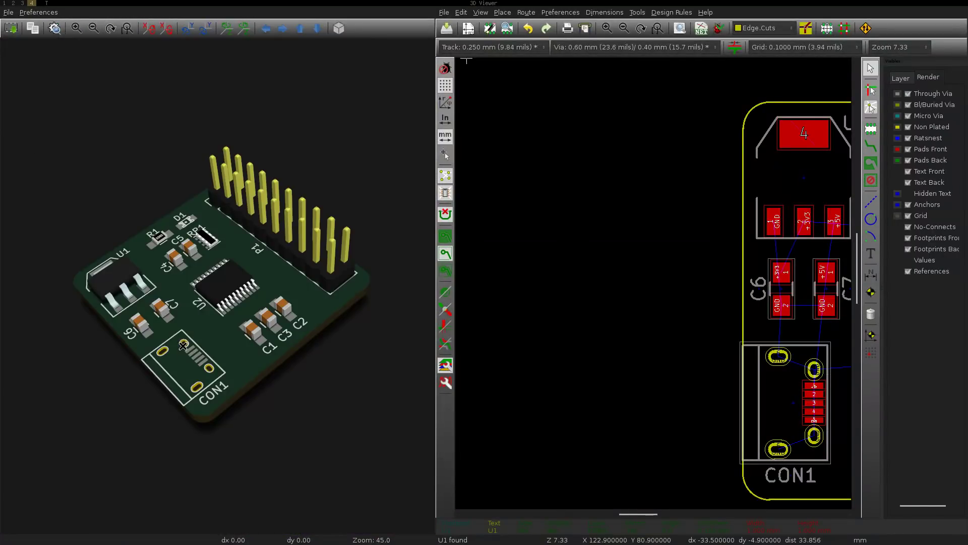
{"action": "left_click_drag", "start_coordinate": [183, 346], "coordinate": [352, 201]}
{"action": "scroll", "coordinate": [260, 345], "scroll_direction": "up", "scroll_amount": 3}
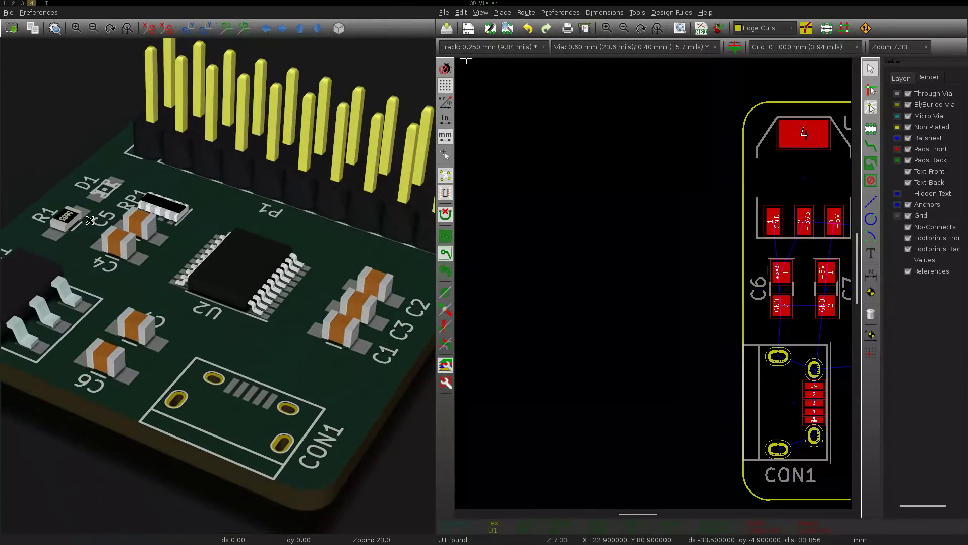
{"action": "left_click_drag", "start_coordinate": [90, 220], "coordinate": [4, 253]}
{"action": "left_click", "coordinate": [12, 12]}
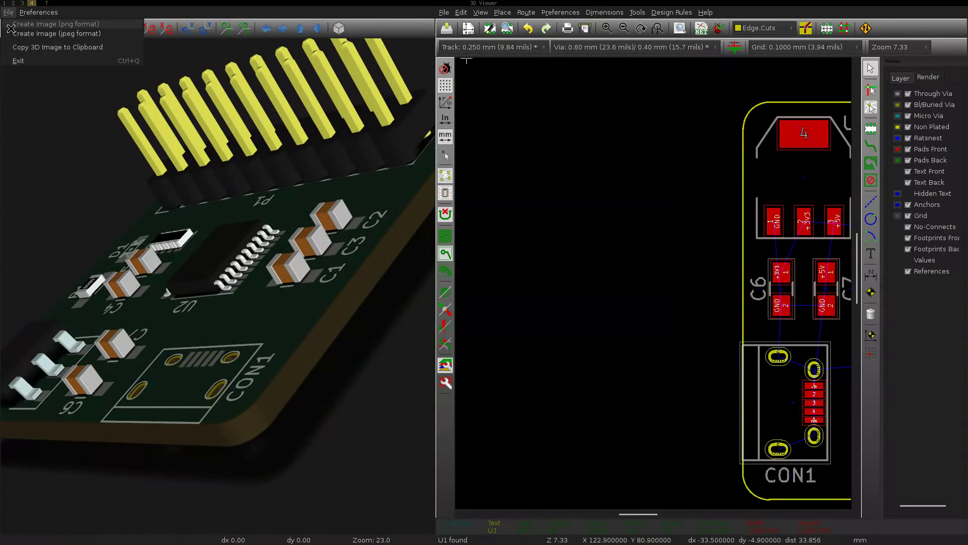
{"action": "left_click", "coordinate": [15, 59]}
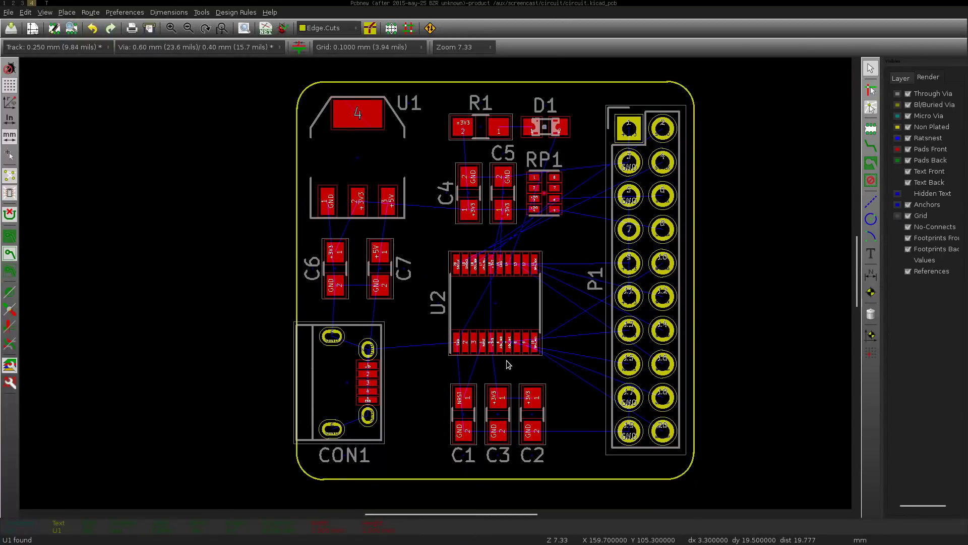
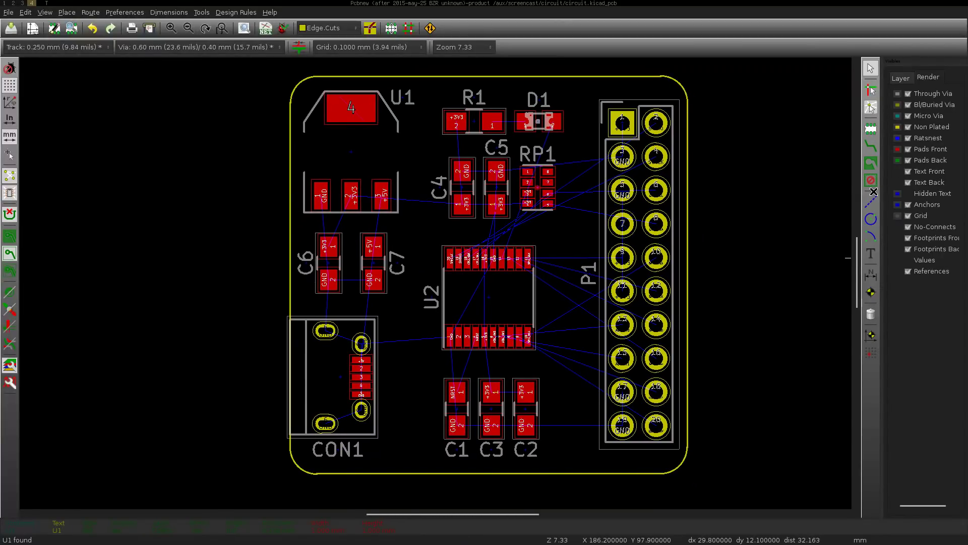
- Activate the Add Zones tool and turn on the display of filled zone areas
{"action": "left_click", "coordinate": [871, 164]}
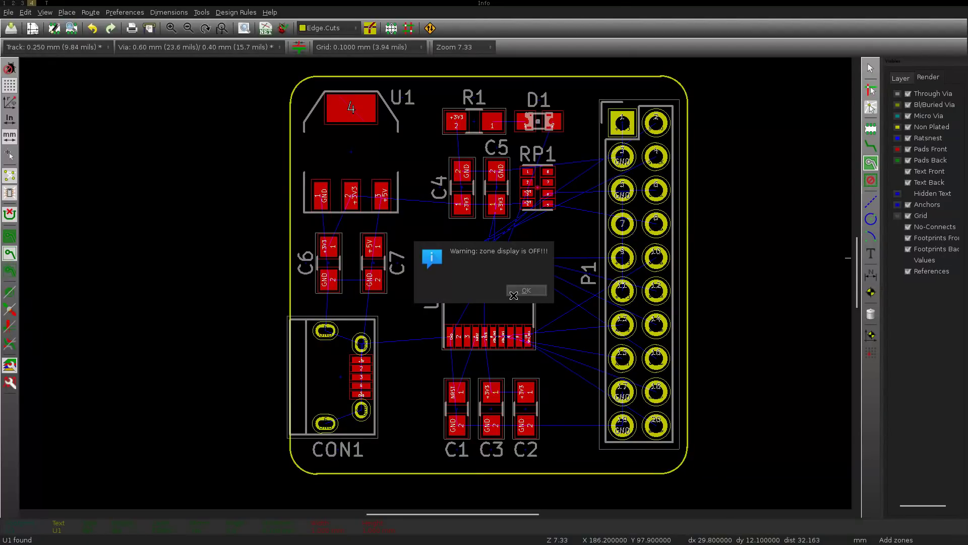
{"action": "left_click", "coordinate": [524, 291]}
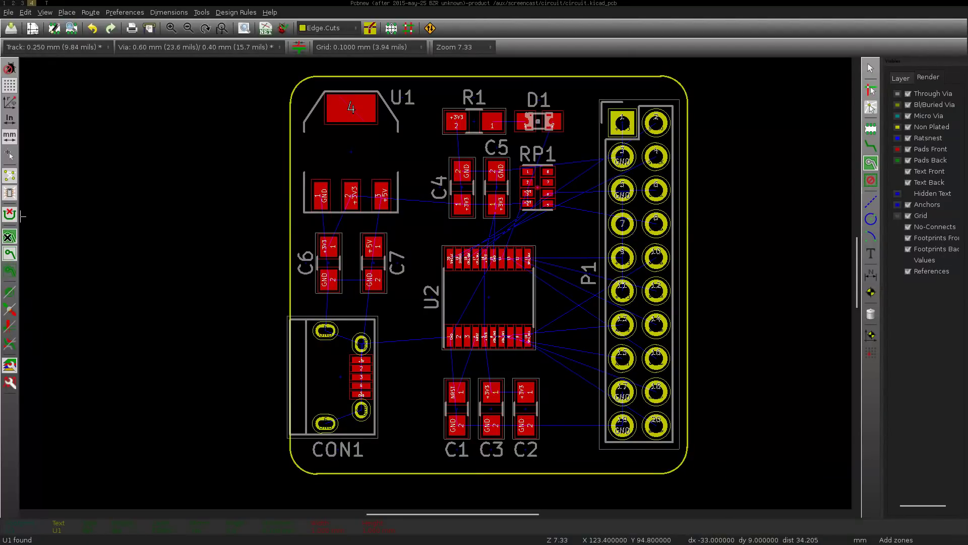
{"action": "left_click", "coordinate": [8, 238]}
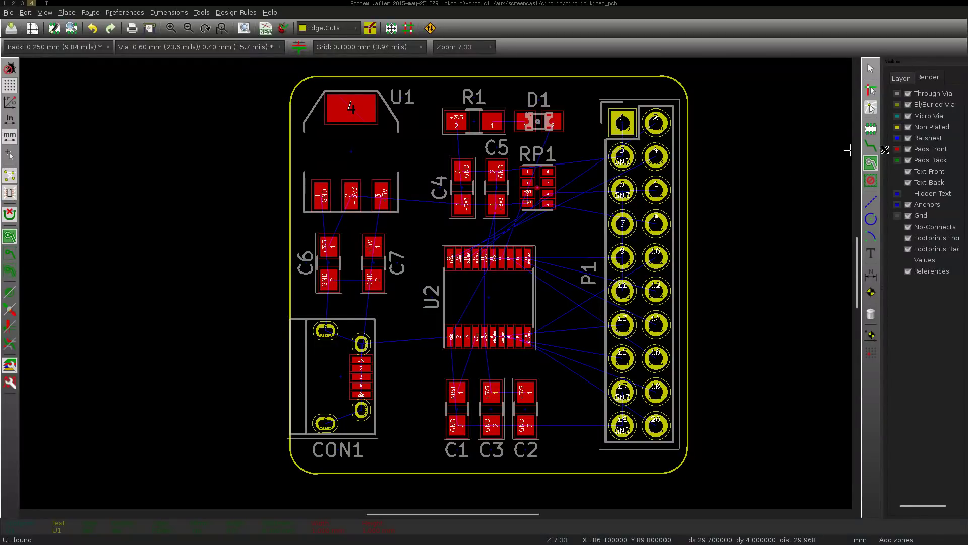
- Start a +3V3 copper zone on F.Cu with 32 segments per 360 deg, on a 0.5000 mm grid, from inside the board corner below CON1
{"action": "scroll", "coordinate": [329, 448], "scroll_direction": "up", "scroll_amount": 2}
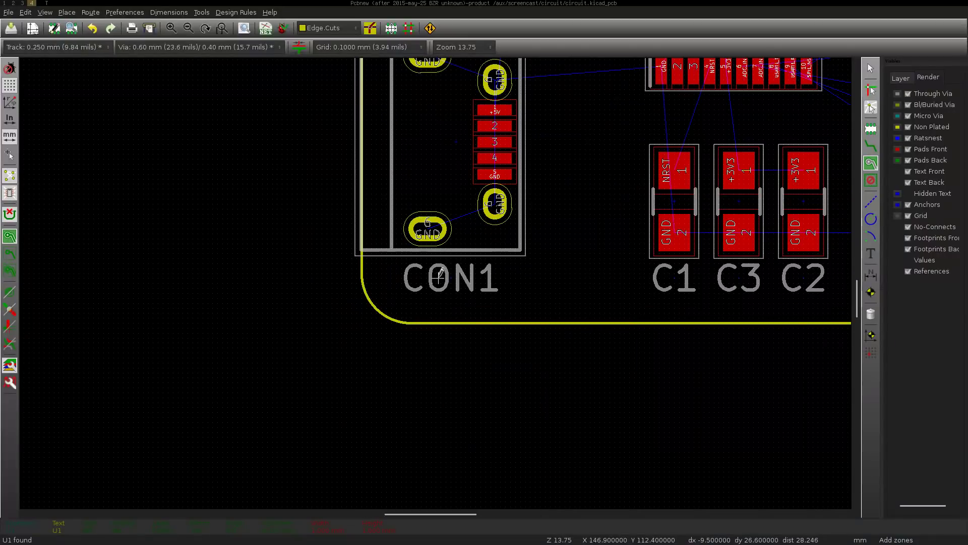
{"action": "scroll", "coordinate": [438, 277], "scroll_direction": "up", "scroll_amount": 1}
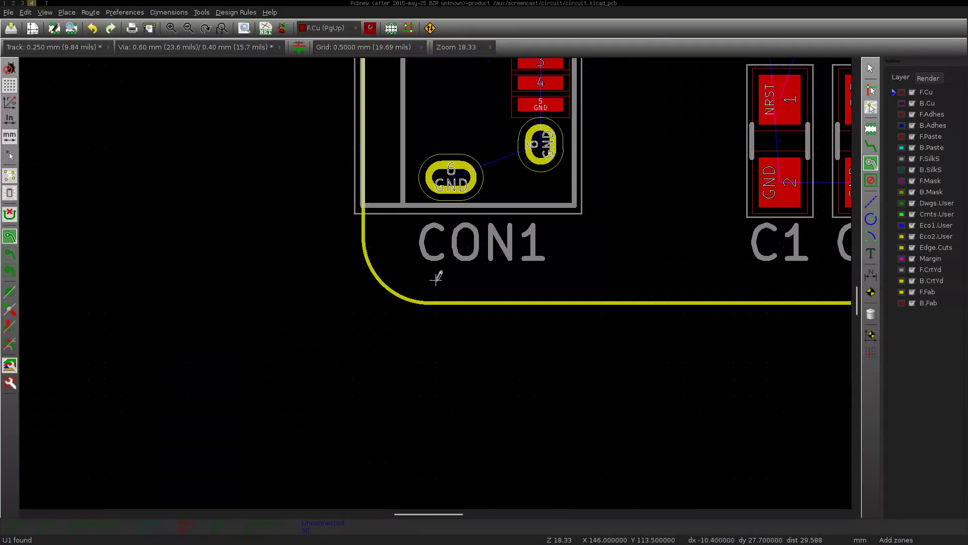
{"action": "left_click", "coordinate": [437, 278]}
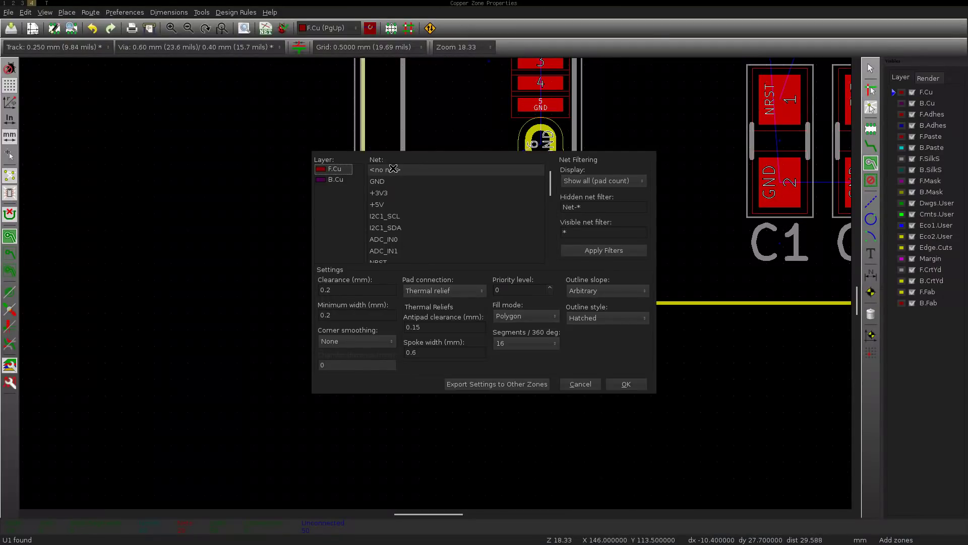
{"action": "left_click", "coordinate": [381, 193]}
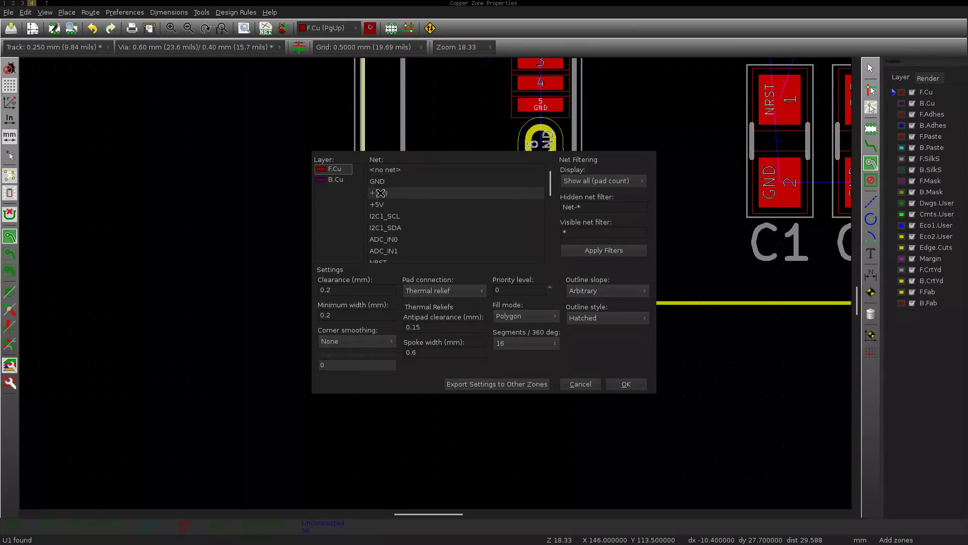
{"action": "left_click", "coordinate": [515, 343]}
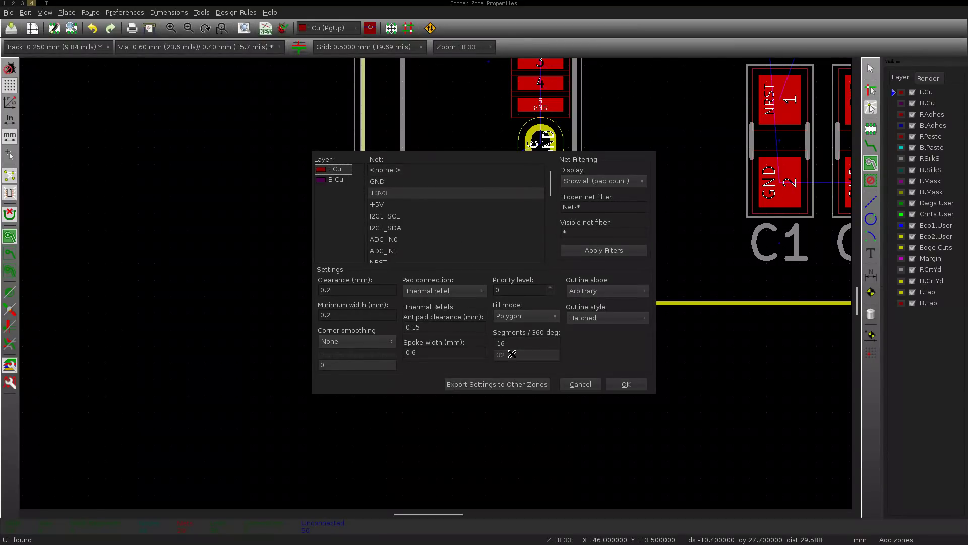
{"action": "left_click", "coordinate": [512, 354]}
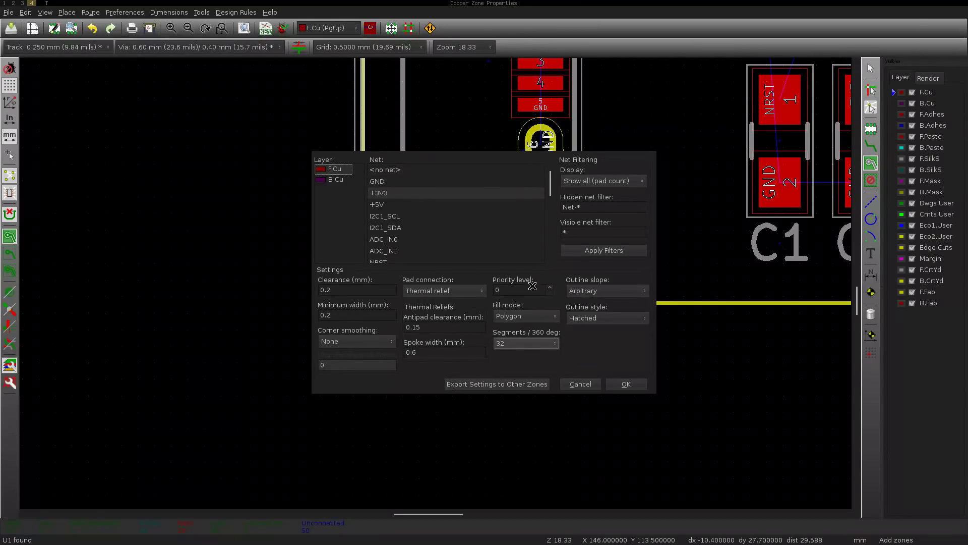
{"action": "left_click", "coordinate": [627, 383]}
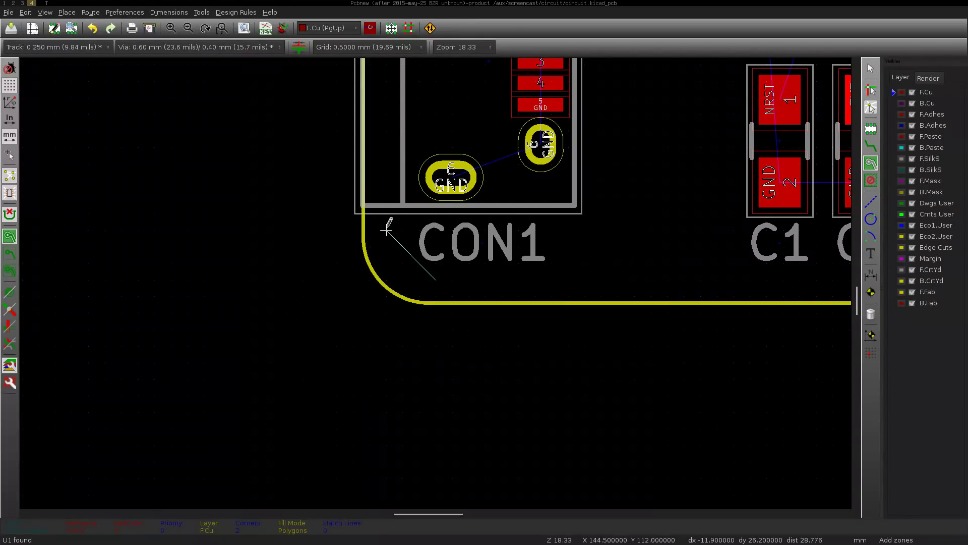
- Extend the +3V3 zone outline up along the board edge and cut diagonally across the rounded corner beside U1
{"action": "scroll", "coordinate": [387, 230], "scroll_direction": "down", "scroll_amount": 3}
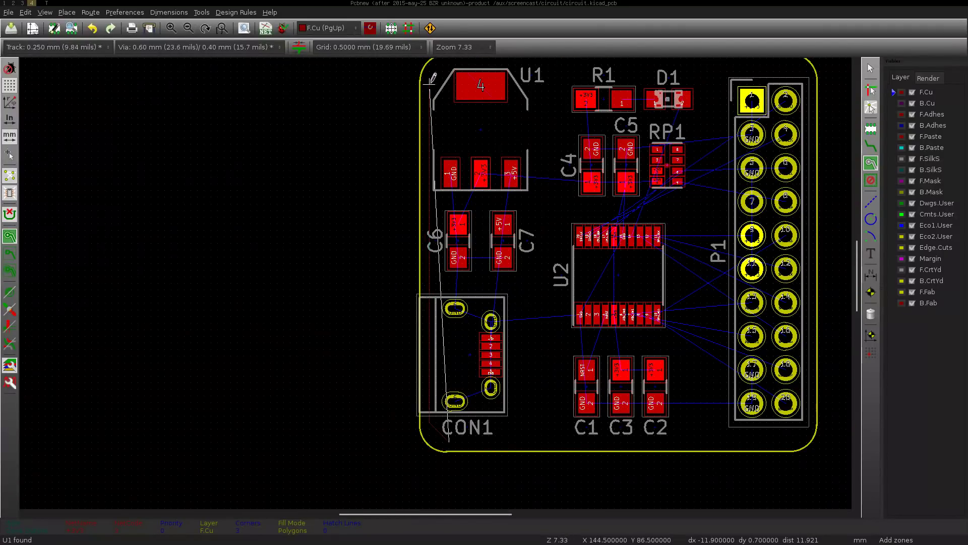
{"action": "scroll", "coordinate": [431, 80], "scroll_direction": "up", "scroll_amount": 3}
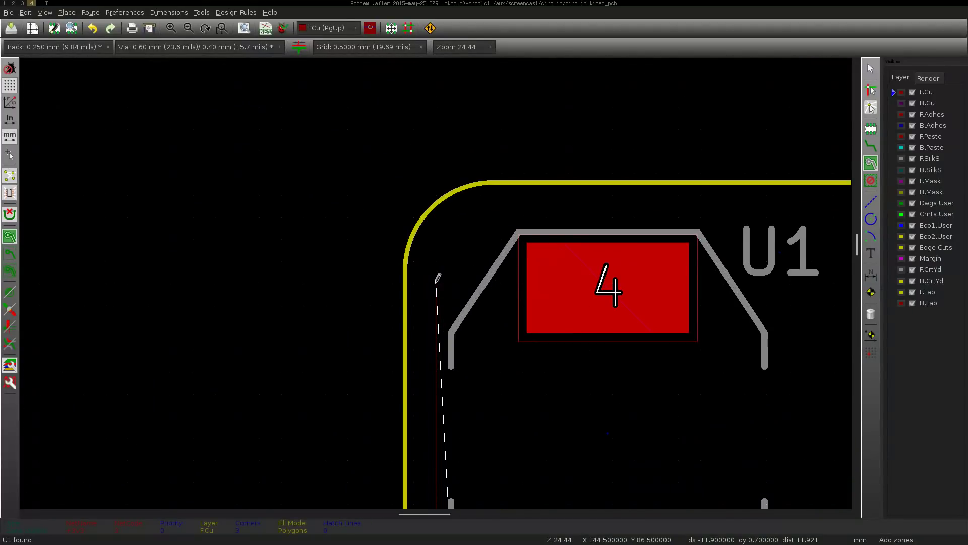
{"action": "left_click", "coordinate": [436, 283]}
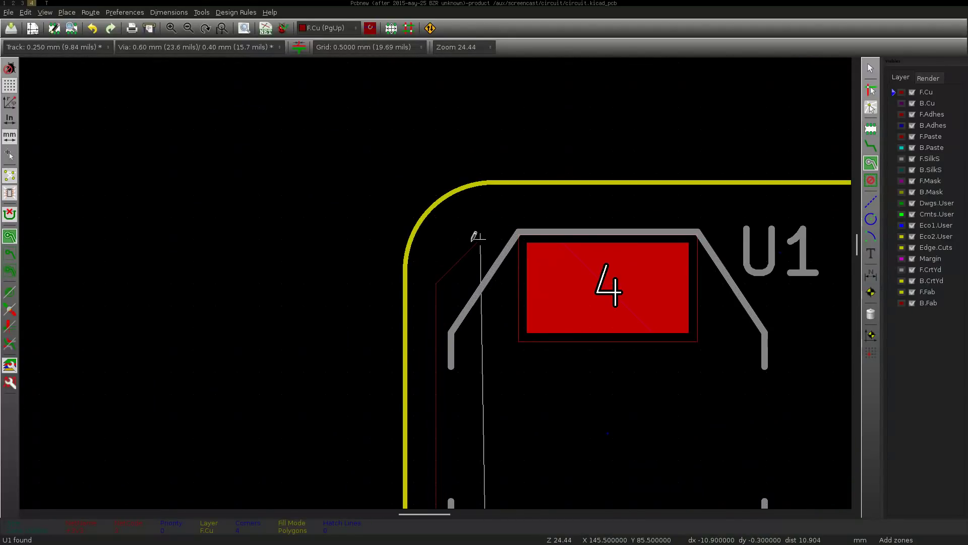
{"action": "left_click", "coordinate": [501, 216]}
{"action": "key", "text": "F4"}
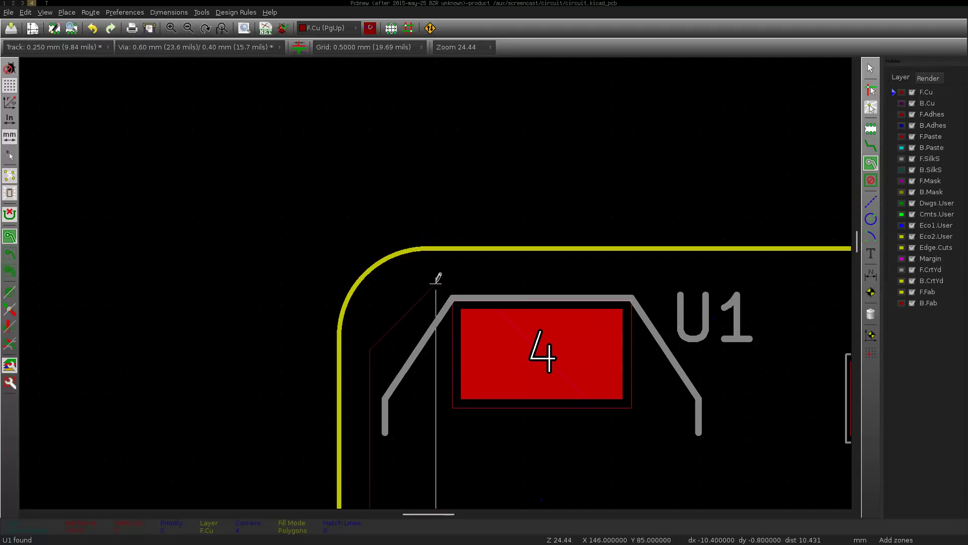
- Continue the zone outline along the board edge above R1 and D1, and cut diagonally across the corner beside P1 pin 2
{"action": "scroll", "coordinate": [644, 327], "scroll_direction": "down", "scroll_amount": 2}
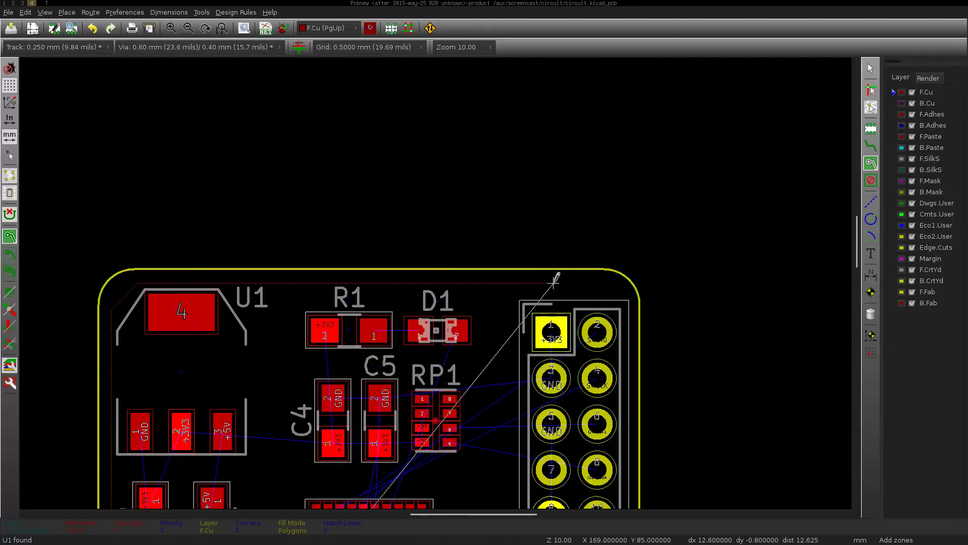
{"action": "left_click", "coordinate": [600, 281]}
{"action": "key", "text": "F4"}
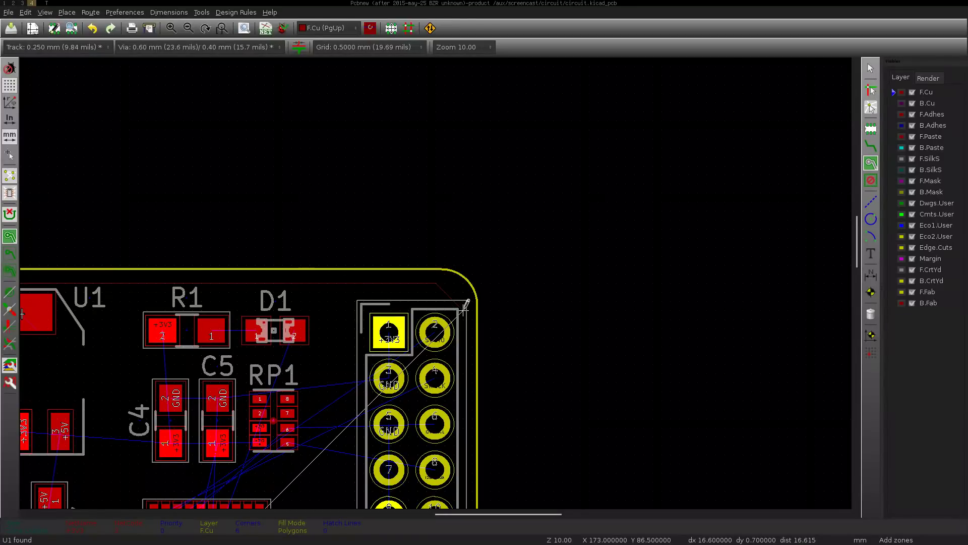
{"action": "scroll", "coordinate": [436, 353], "scroll_direction": "down", "scroll_amount": 3}
{"action": "scroll", "coordinate": [434, 373], "scroll_direction": "up", "scroll_amount": 4}
{"action": "left_click", "coordinate": [438, 281]}
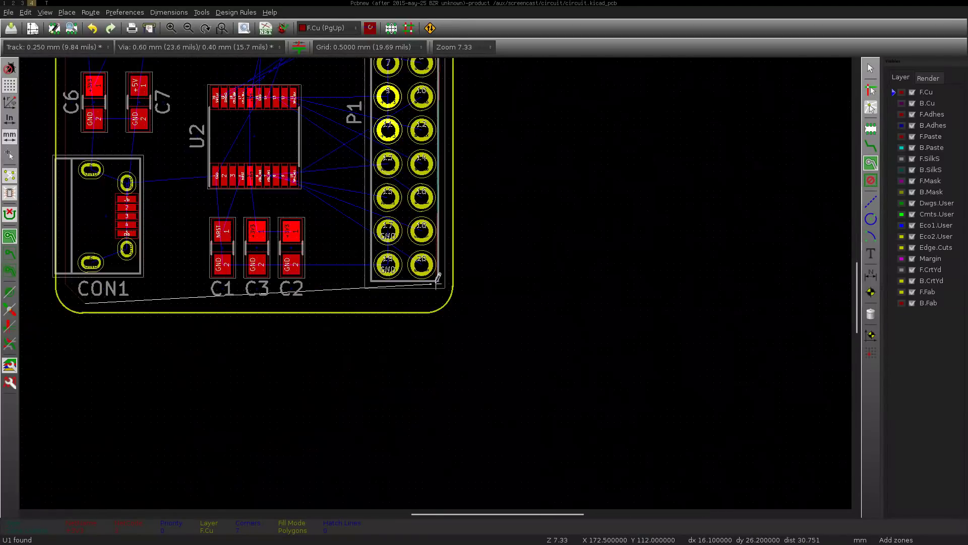
- Run the zone outline down past P1, cut diagonally across the corner near pin 20, and close the outline
{"action": "scroll", "coordinate": [438, 280], "scroll_direction": "up", "scroll_amount": 1}
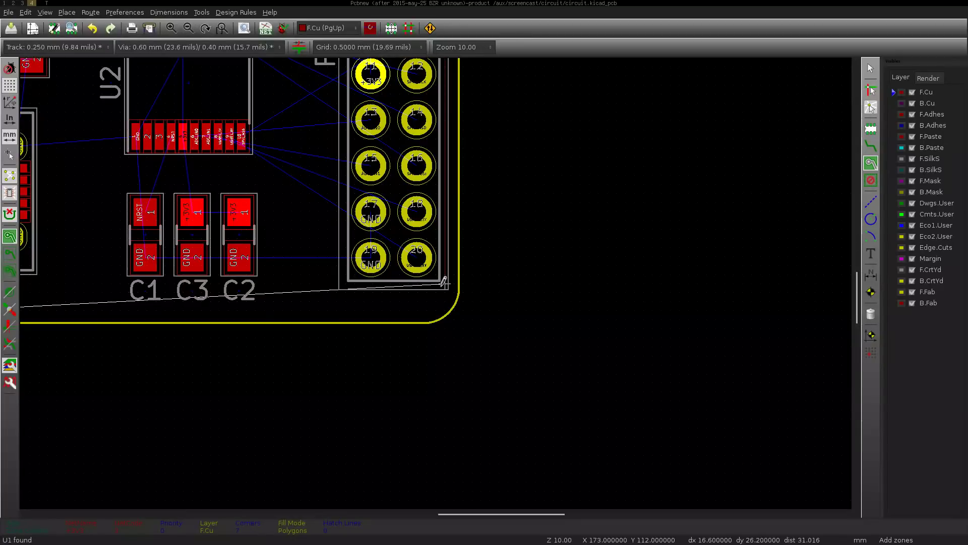
{"action": "scroll", "coordinate": [443, 283], "scroll_direction": "up", "scroll_amount": 2}
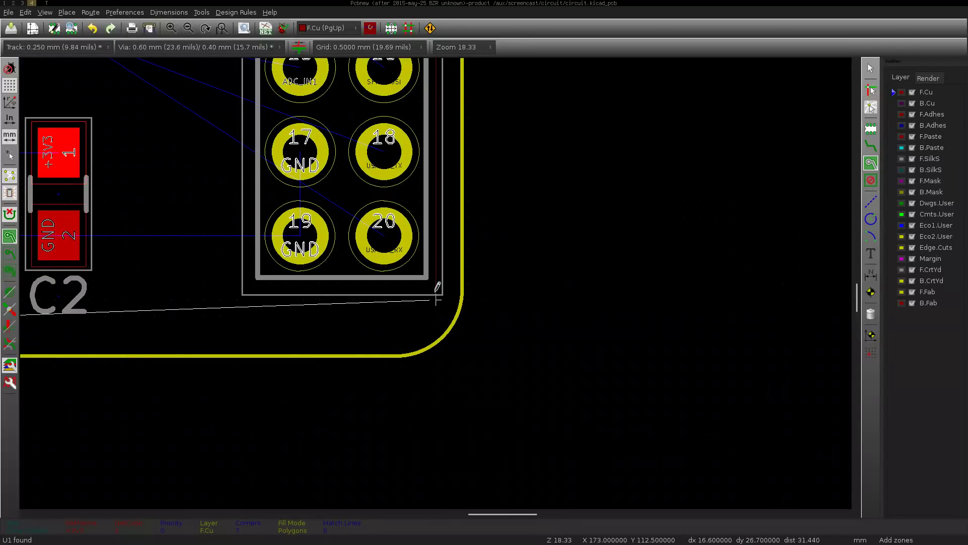
{"action": "left_click", "coordinate": [438, 282]}
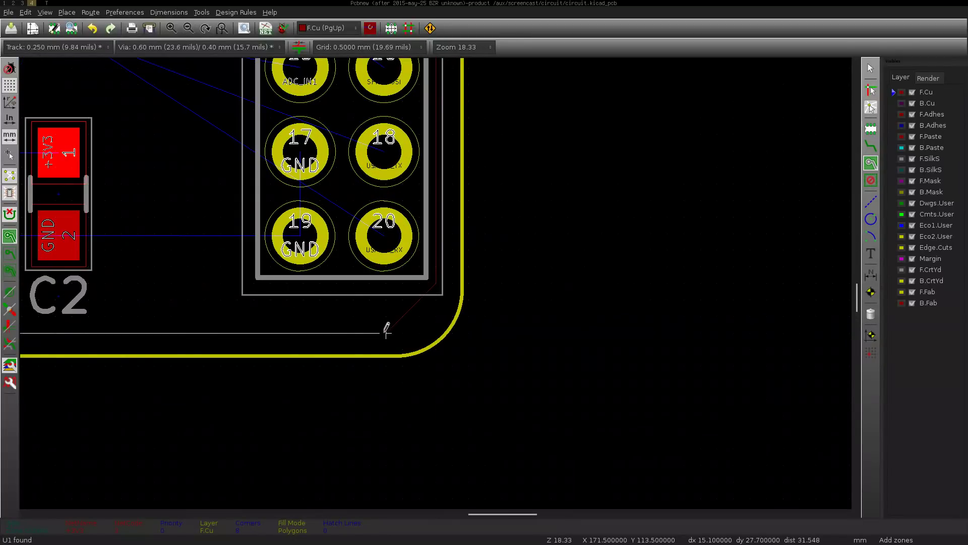
{"action": "right_click", "coordinate": [386, 332]}
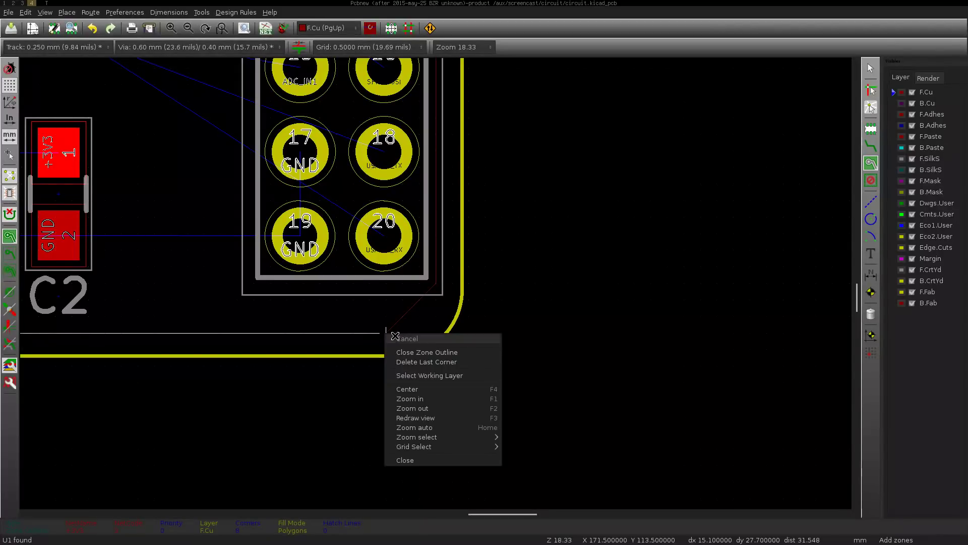
{"action": "left_click", "coordinate": [434, 353]}
{"action": "scroll", "coordinate": [387, 330], "scroll_direction": "down", "scroll_amount": 3}
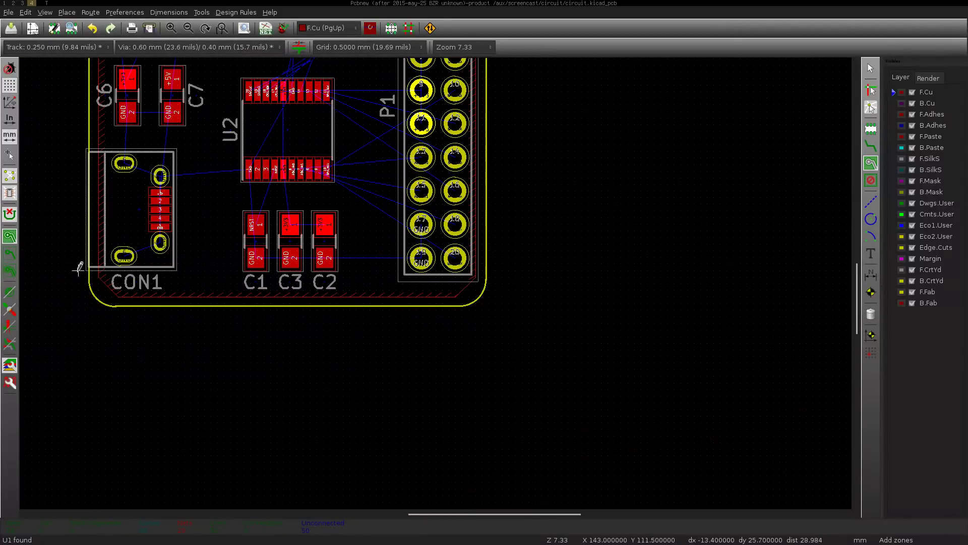
- Duplicate the +3V3 zone onto the B.Cu layer and assign the copy to the GND net
{"action": "scroll", "coordinate": [318, 300], "scroll_direction": "up", "scroll_amount": 1}
{"action": "right_click", "coordinate": [399, 301]}
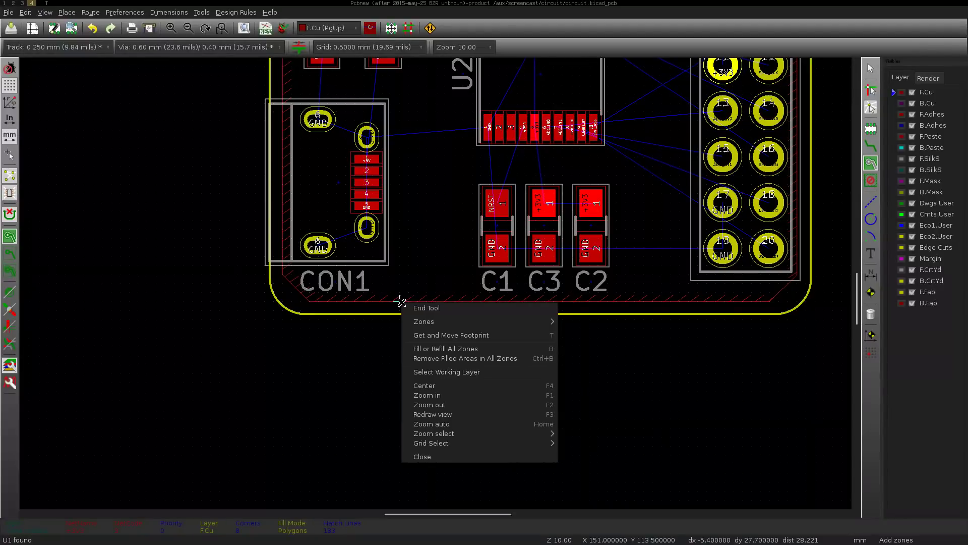
{"action": "mouse_move", "coordinate": [445, 321]}
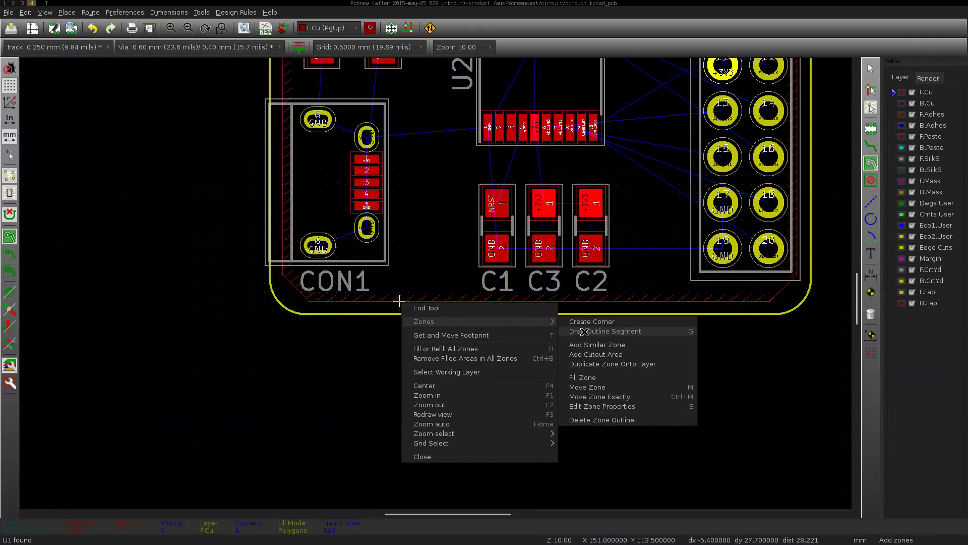
{"action": "left_click", "coordinate": [676, 364]}
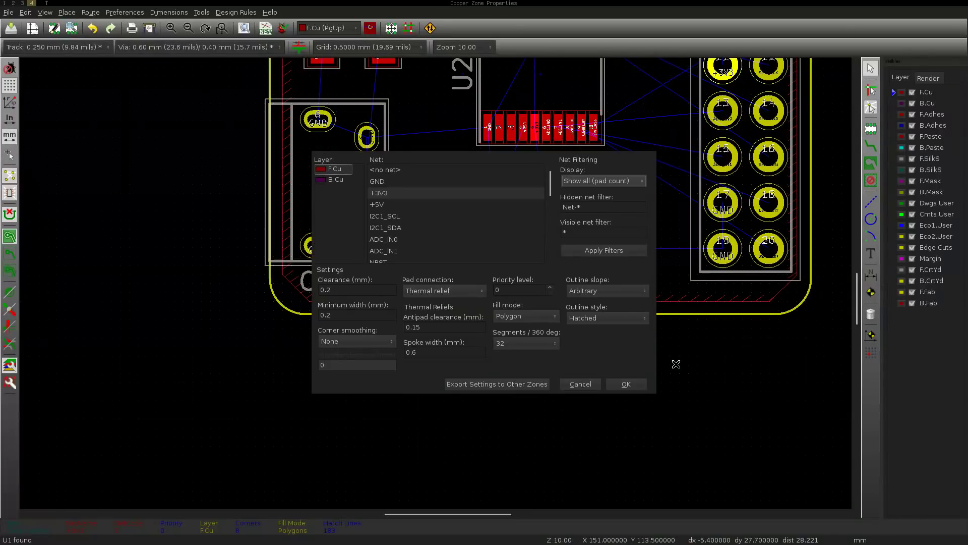
{"action": "left_click", "coordinate": [335, 179]}
{"action": "left_click", "coordinate": [382, 182]}
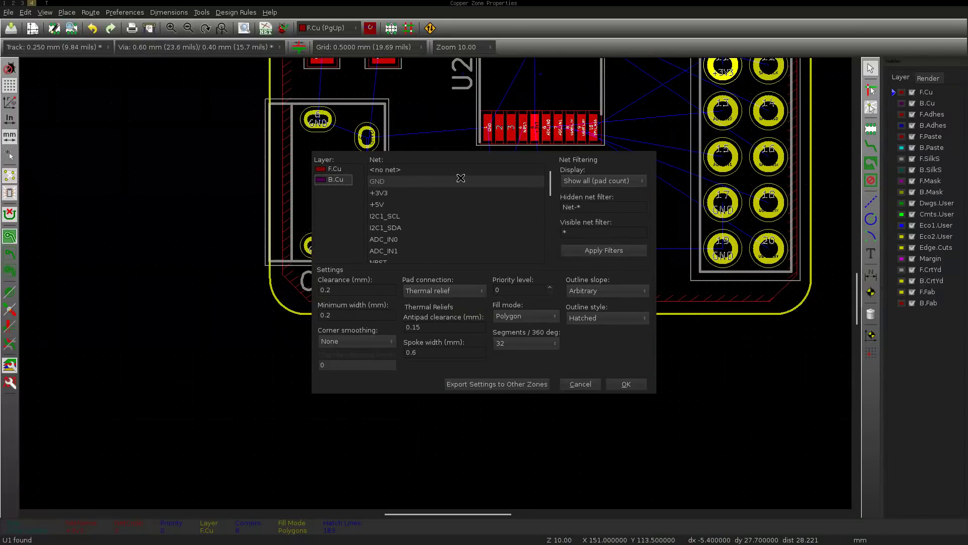
{"action": "left_click", "coordinate": [625, 384]}
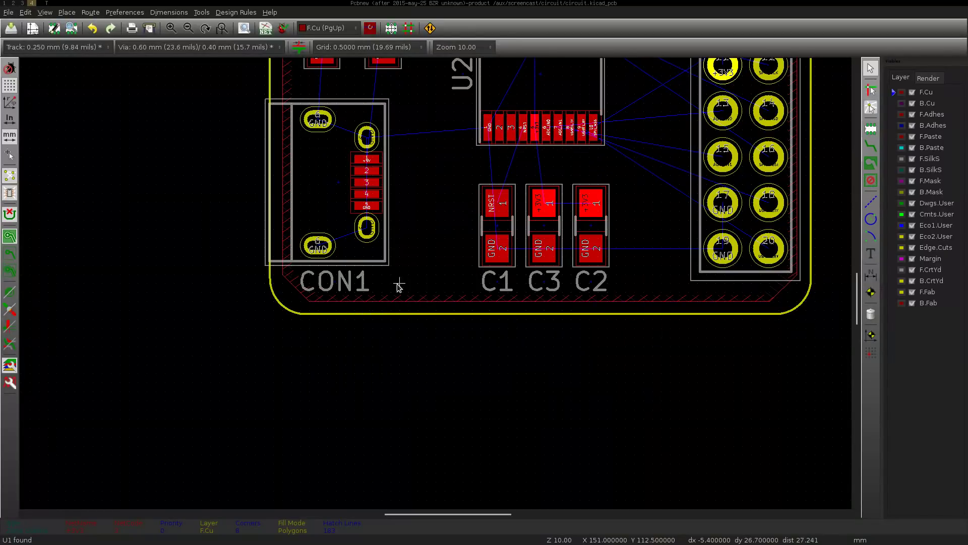
- Fill all copper zones on the board
{"action": "scroll", "coordinate": [475, 247], "scroll_direction": "up", "scroll_amount": 3, "text": "shift"}
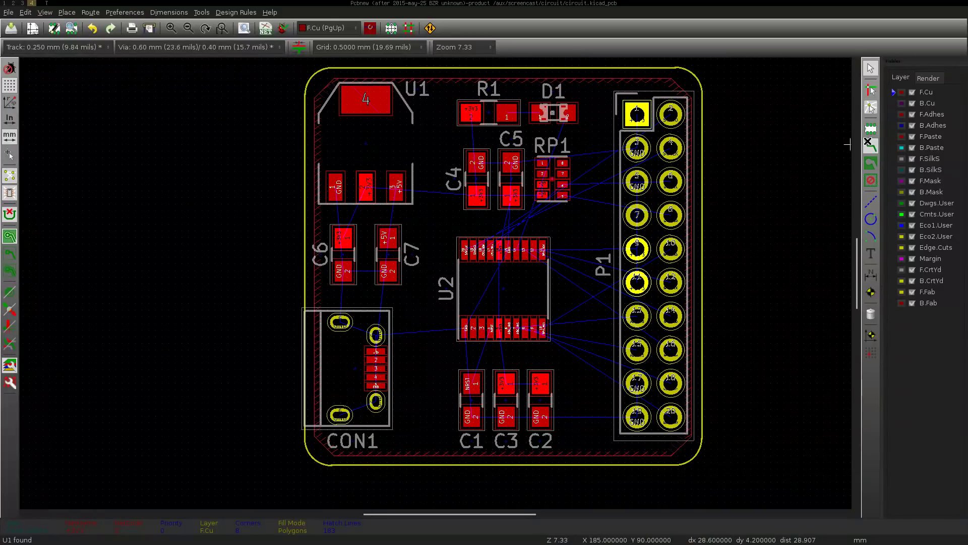
{"action": "left_click", "coordinate": [871, 160]}
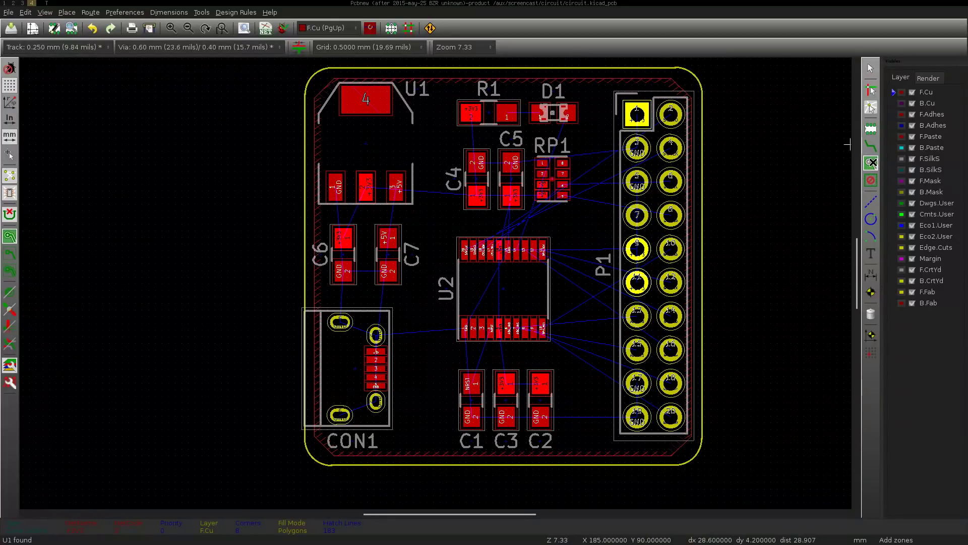
{"action": "right_click", "coordinate": [435, 391]}
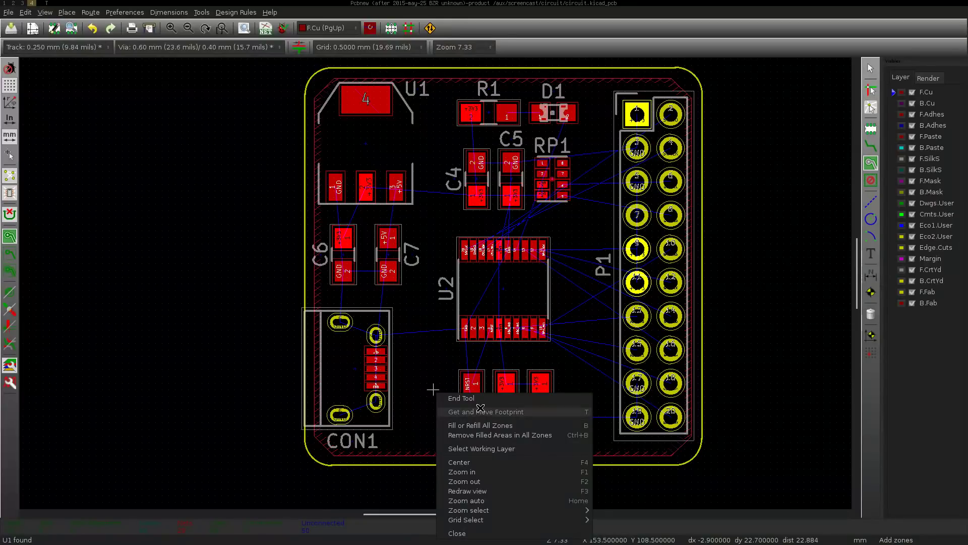
{"action": "left_click", "coordinate": [536, 425]}
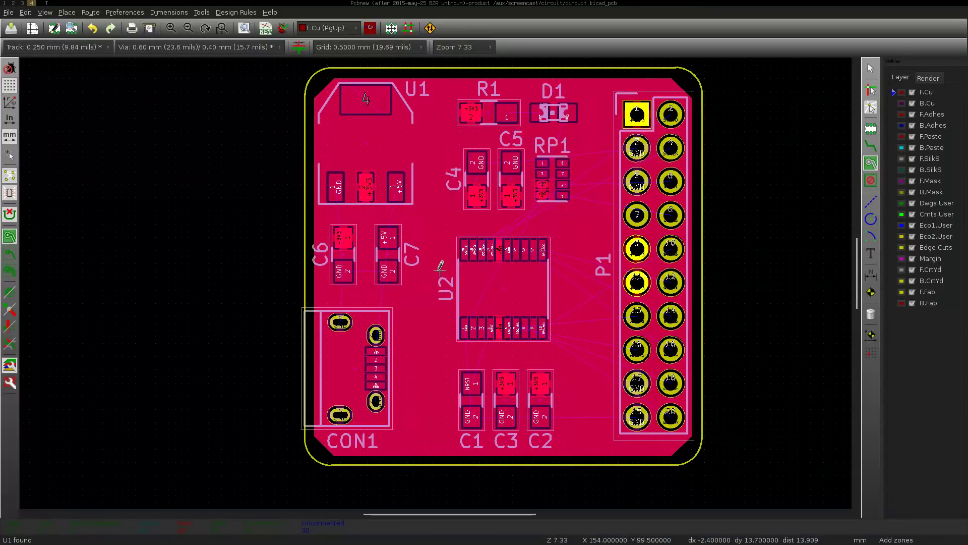
- Examine the filled board's two sides and the copper around U2, C6 and C7 in the 3D Viewer, and close the viewer
{"action": "left_click", "coordinate": [49, 14]}
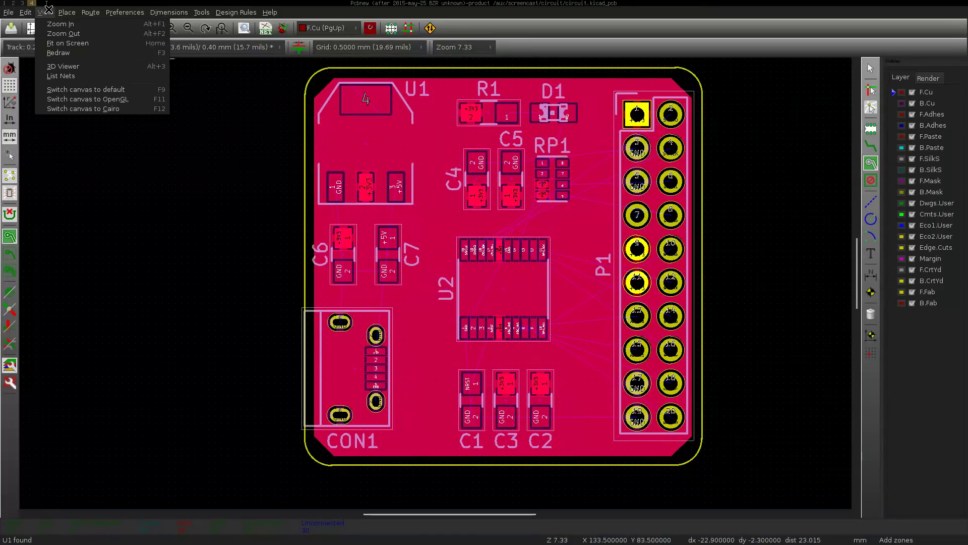
{"action": "left_click", "coordinate": [54, 67]}
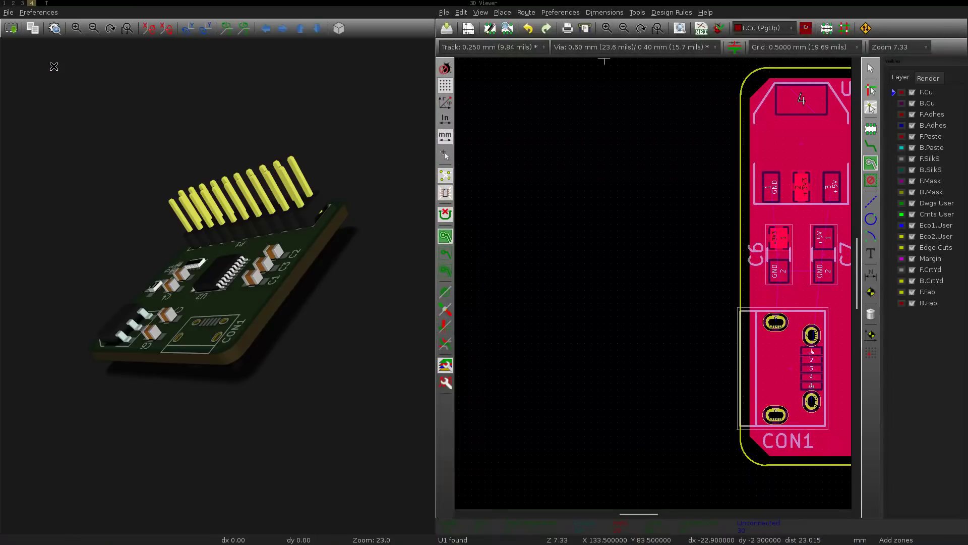
{"action": "left_click_drag", "start_coordinate": [202, 260], "coordinate": [240, 357]}
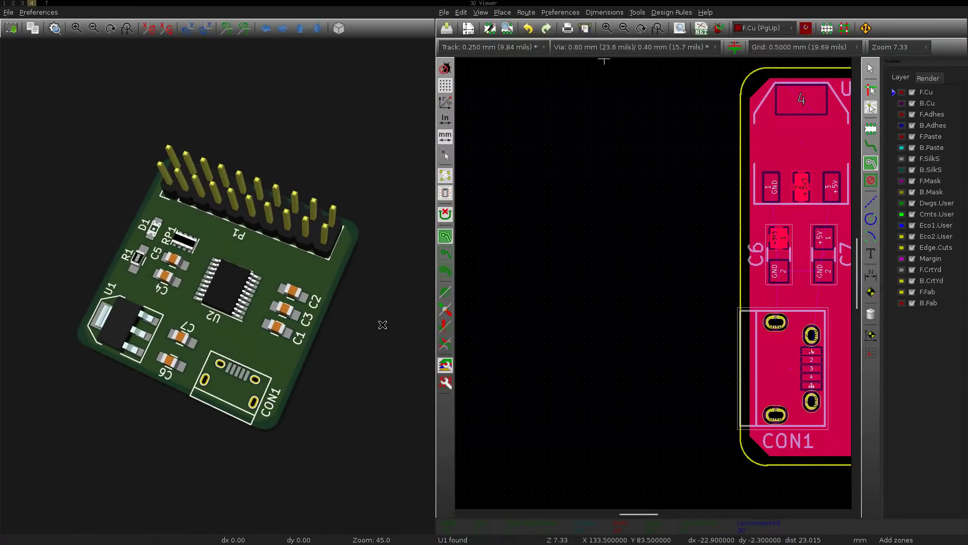
{"action": "left_click_drag", "start_coordinate": [357, 337], "coordinate": [15, 191]}
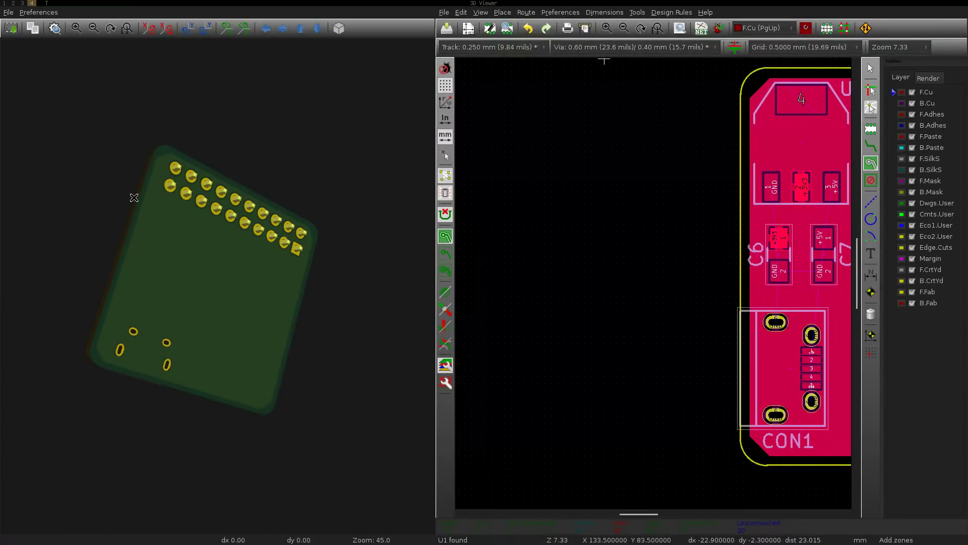
{"action": "left_click_drag", "start_coordinate": [134, 197], "coordinate": [339, 374]}
{"action": "scroll", "coordinate": [180, 323], "scroll_direction": "up", "scroll_amount": 4}
{"action": "scroll", "coordinate": [206, 341], "scroll_direction": "up", "scroll_amount": 5}
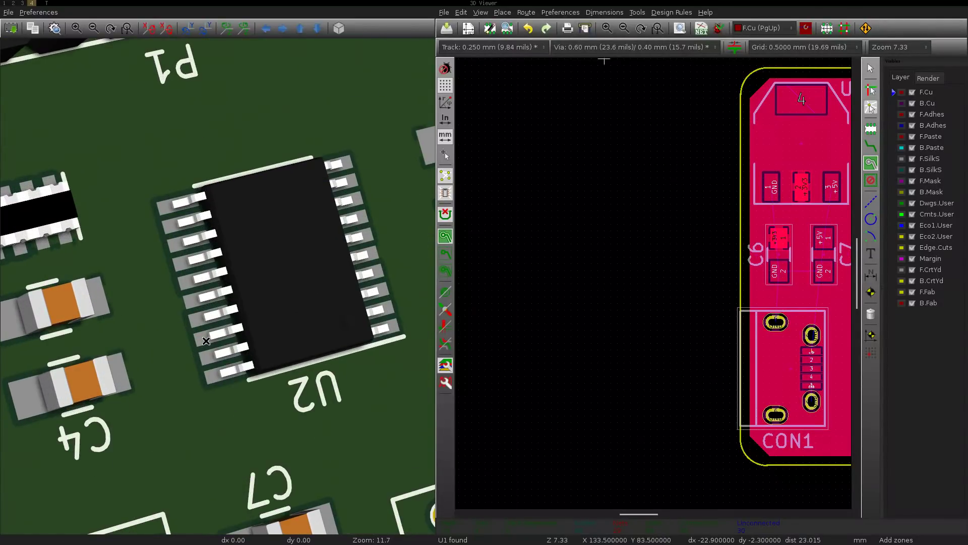
{"action": "scroll", "coordinate": [205, 341], "scroll_direction": "down", "scroll_amount": 3}
{"action": "scroll", "coordinate": [166, 337], "scroll_direction": "up", "scroll_amount": 5}
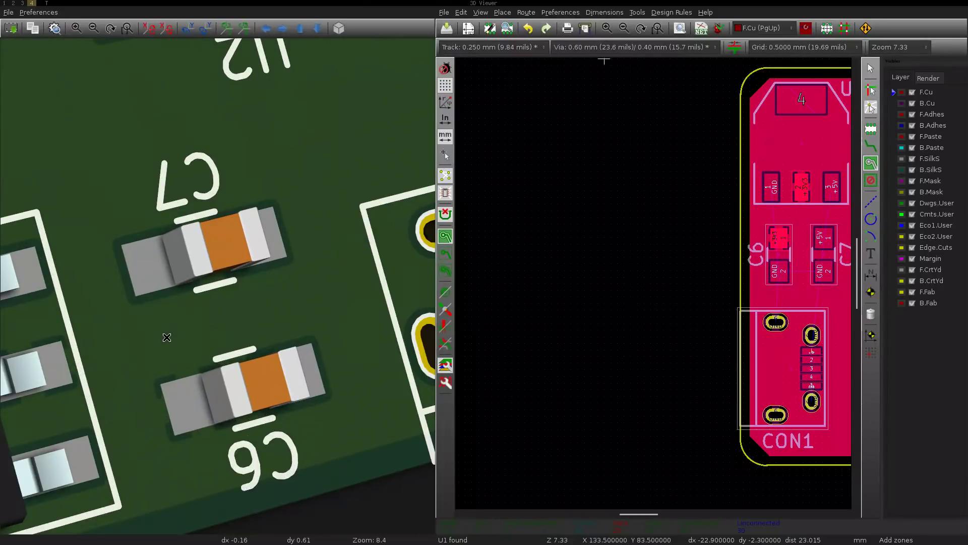
{"action": "scroll", "coordinate": [225, 296], "scroll_direction": "up", "scroll_amount": 3}
{"action": "middle_click_drag", "start_coordinate": [134, 362], "coordinate": [225, 346]}
{"action": "scroll", "coordinate": [225, 347], "scroll_direction": "up", "scroll_amount": 2}
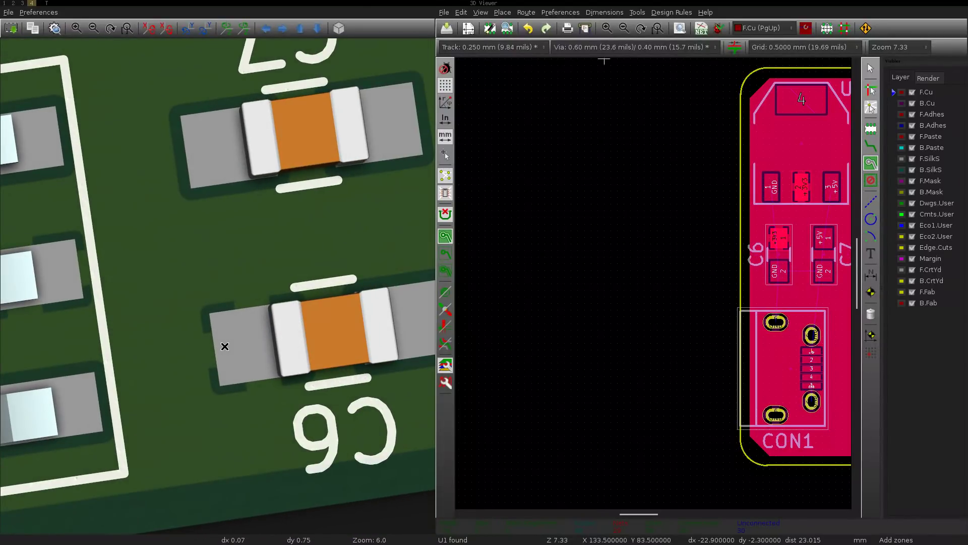
{"action": "left_click", "coordinate": [8, 12]}
{"action": "left_click", "coordinate": [15, 61]}
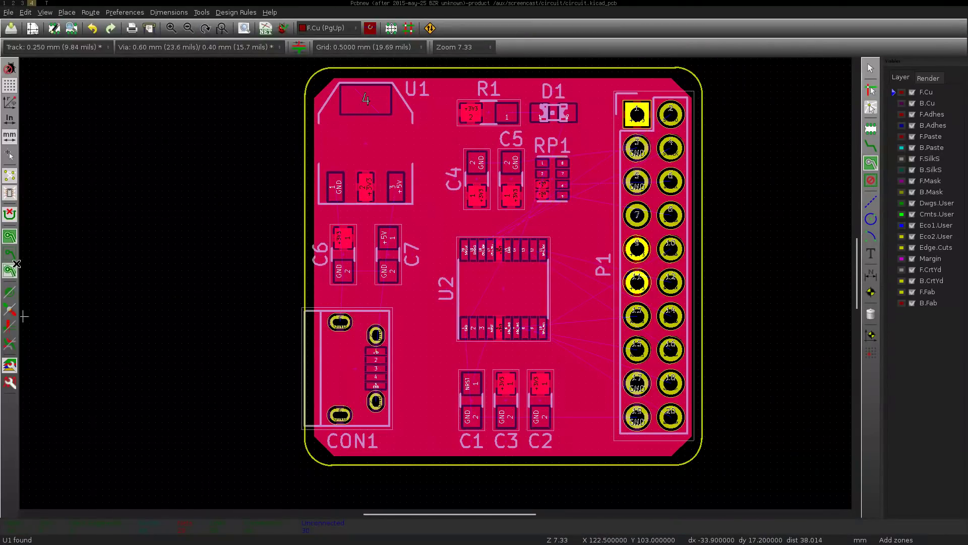
- Hide the filled areas of the zones and activate the tool for adding tracks and vias
{"action": "left_click", "coordinate": [9, 254]}
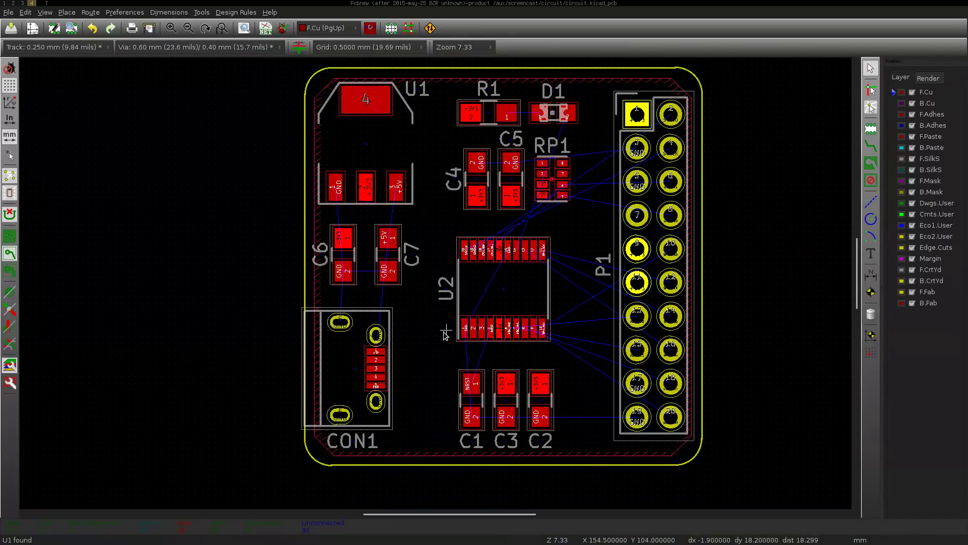
{"action": "middle_click_drag", "start_coordinate": [445, 329], "coordinate": [402, 342]}
{"action": "key", "text": "x"}
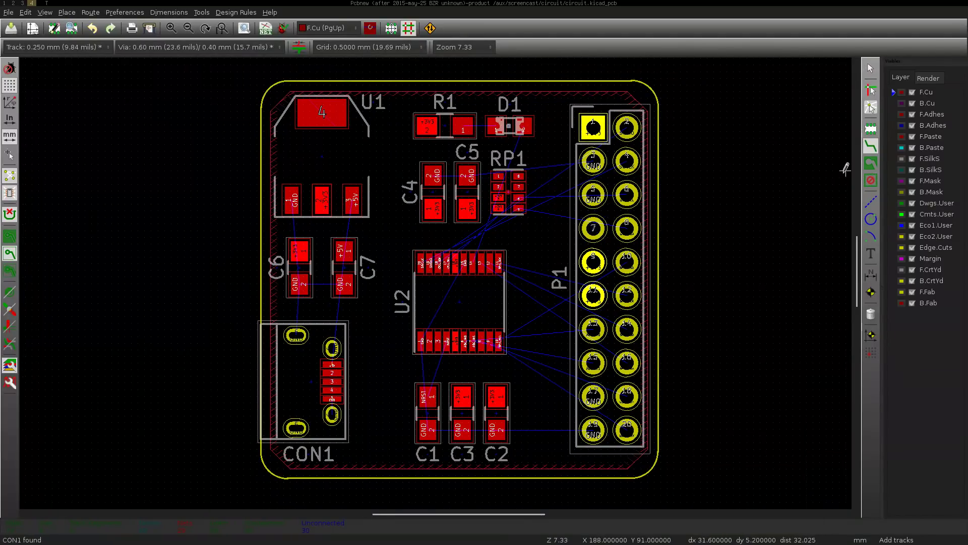
{"action": "key", "text": "Escape"}
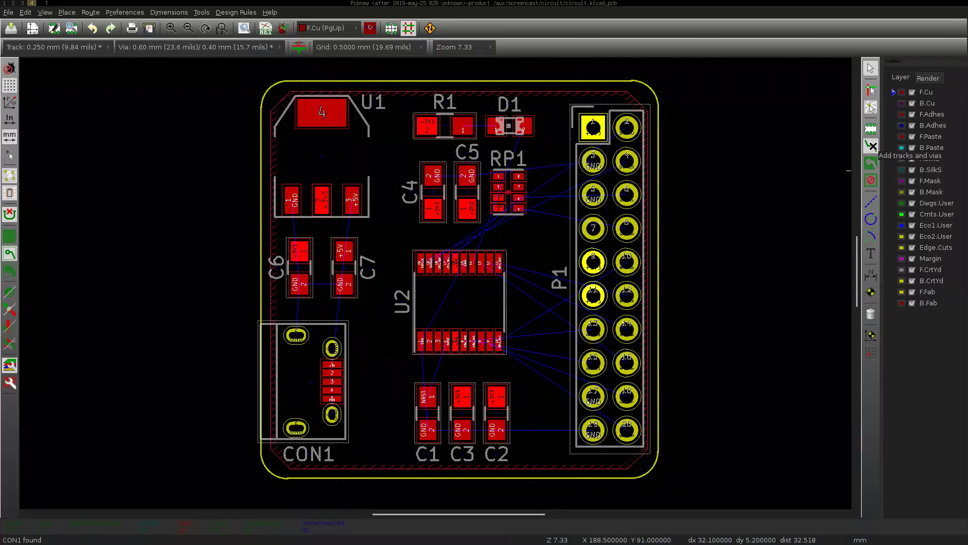
{"action": "left_click", "coordinate": [871, 147]}
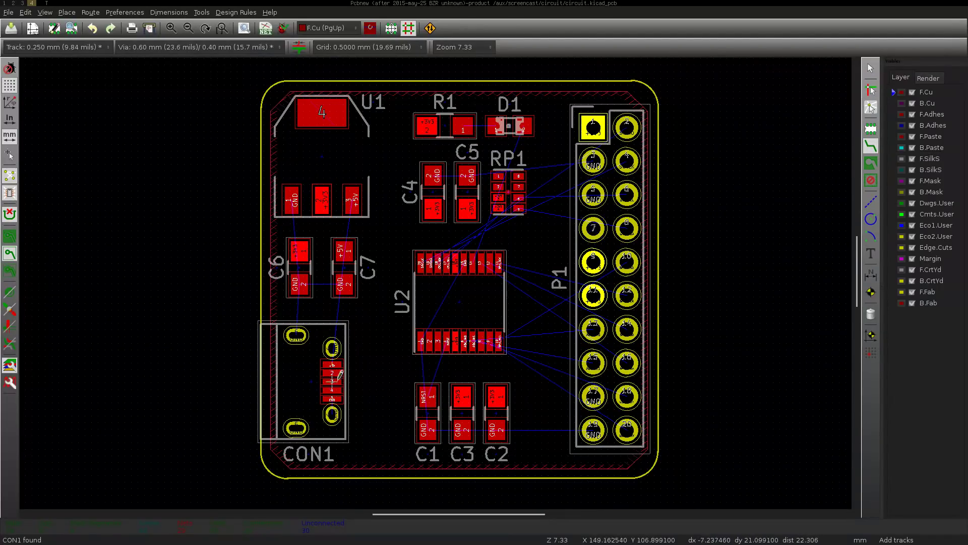
- Route a +5V track on F.Cu from pad 1 of CON1 around C7 to C7's pad 1
{"action": "scroll", "coordinate": [331, 363], "scroll_direction": "up", "scroll_amount": 1}
{"action": "left_click", "coordinate": [442, 278]}
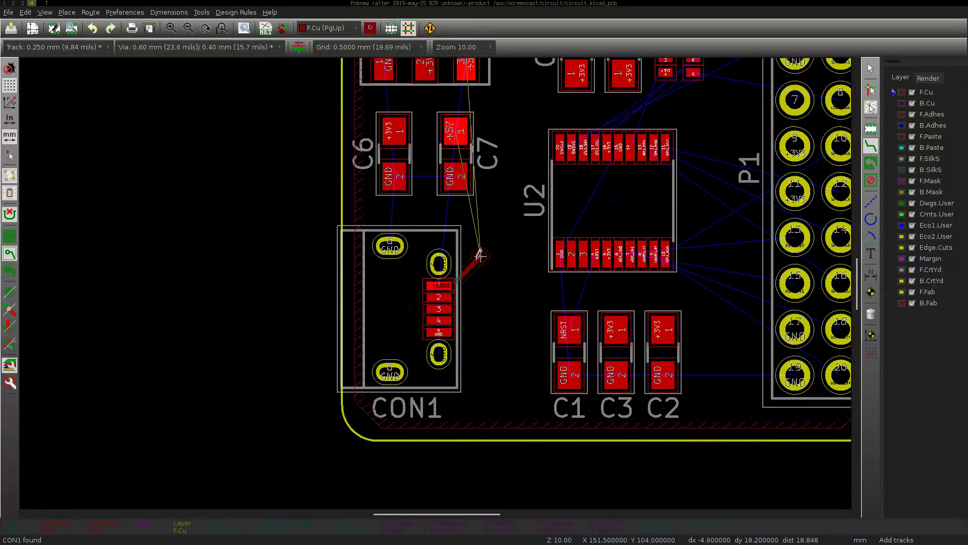
{"action": "key", "text": "F4"}
{"action": "scroll", "coordinate": [437, 275], "scroll_direction": "up", "scroll_amount": 2}
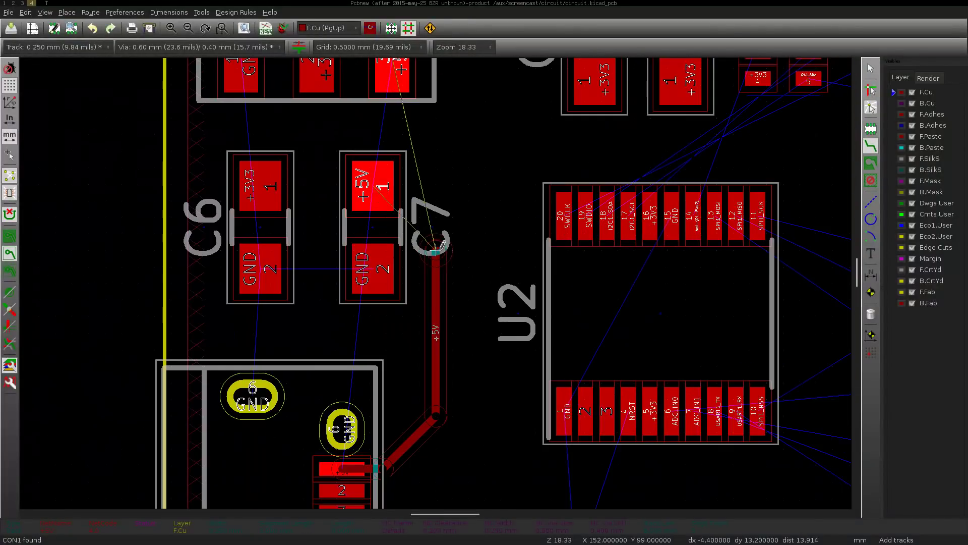
{"action": "key", "text": "F4"}
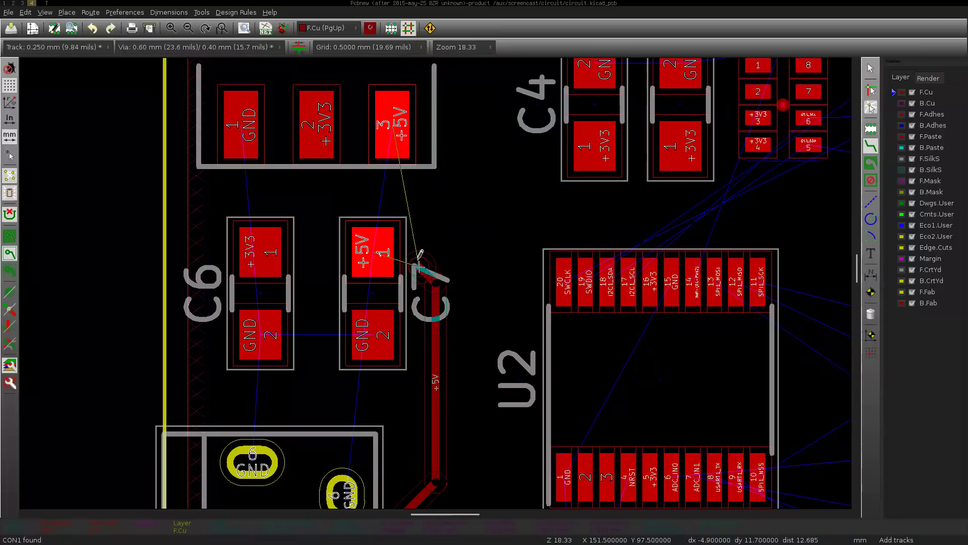
{"action": "key", "text": "F4"}
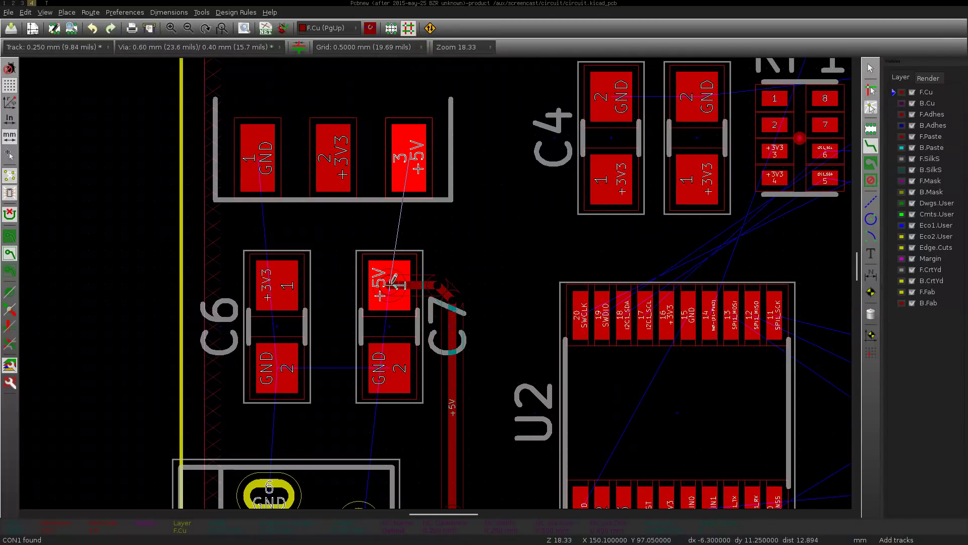
{"action": "right_click", "coordinate": [392, 279]}
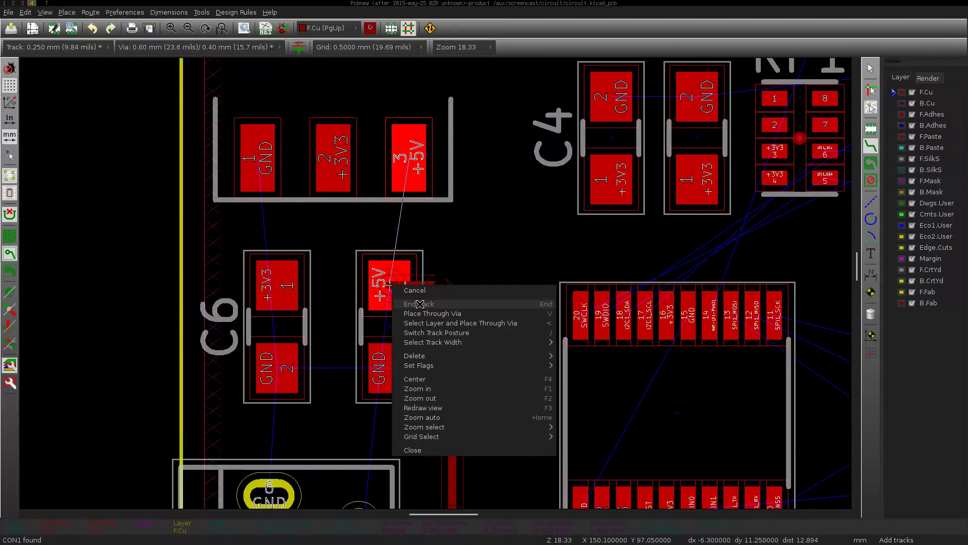
{"action": "left_click", "coordinate": [422, 302]}
- Route a +5V track from C7's pad 1 up to pad 3 of U1
{"action": "left_click", "coordinate": [391, 281]}
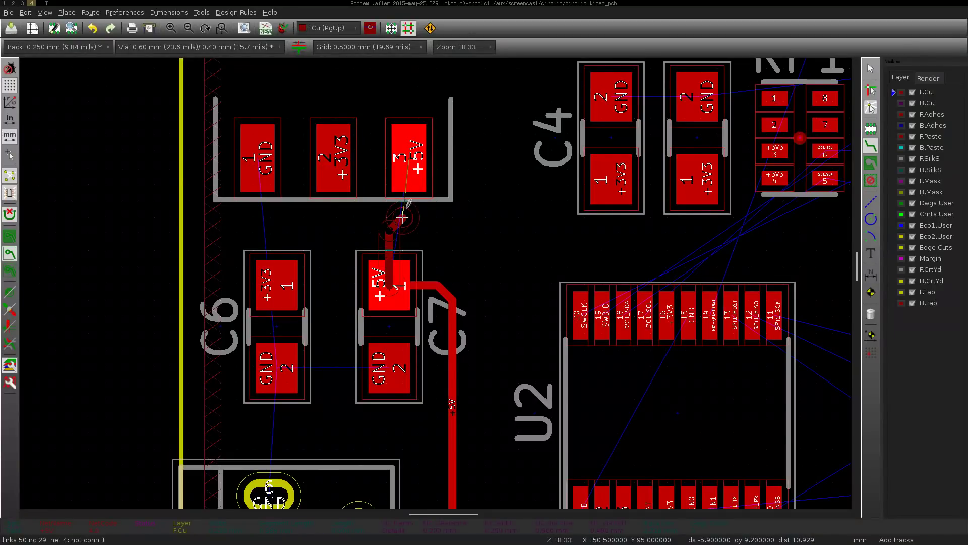
{"action": "key", "text": "F4"}
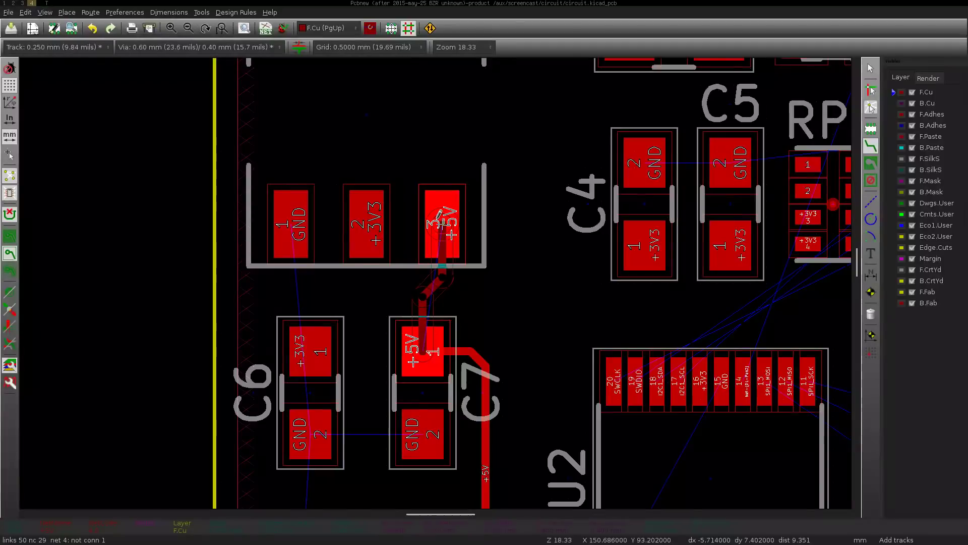
{"action": "right_click", "coordinate": [442, 224]}
{"action": "left_click", "coordinate": [472, 244]}
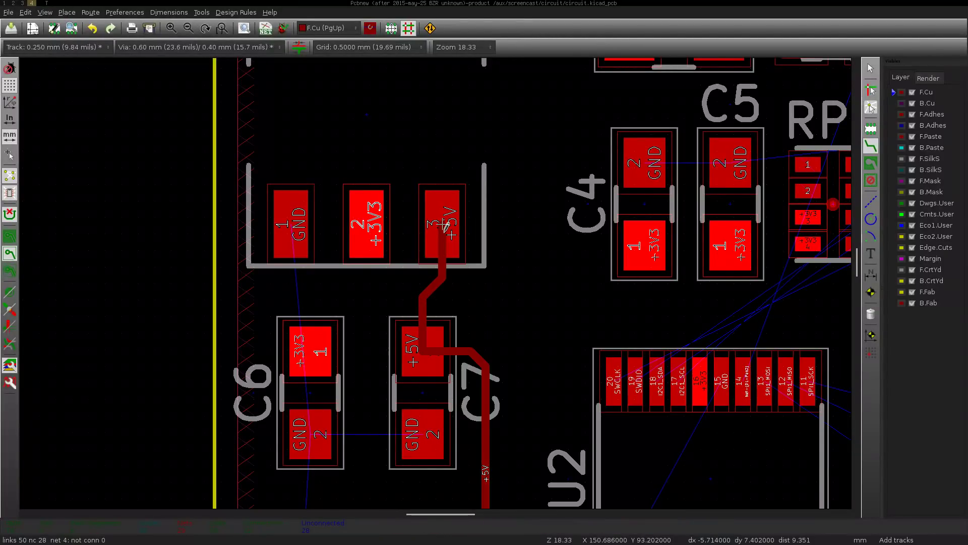
- Route a +3V3 track between U1's pad 2 and C6's pad 1
{"action": "scroll", "coordinate": [303, 381], "scroll_direction": "down", "scroll_amount": 1}
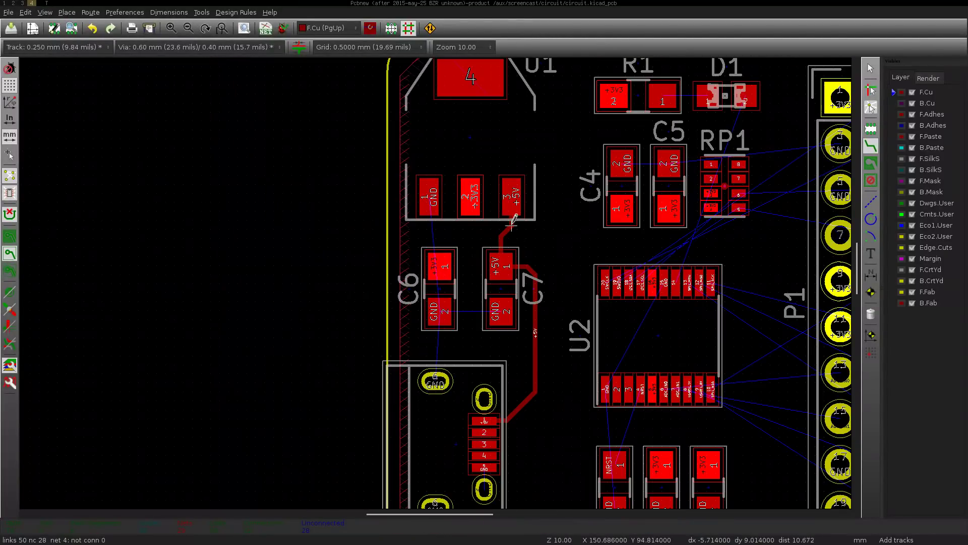
{"action": "left_click", "coordinate": [442, 264]}
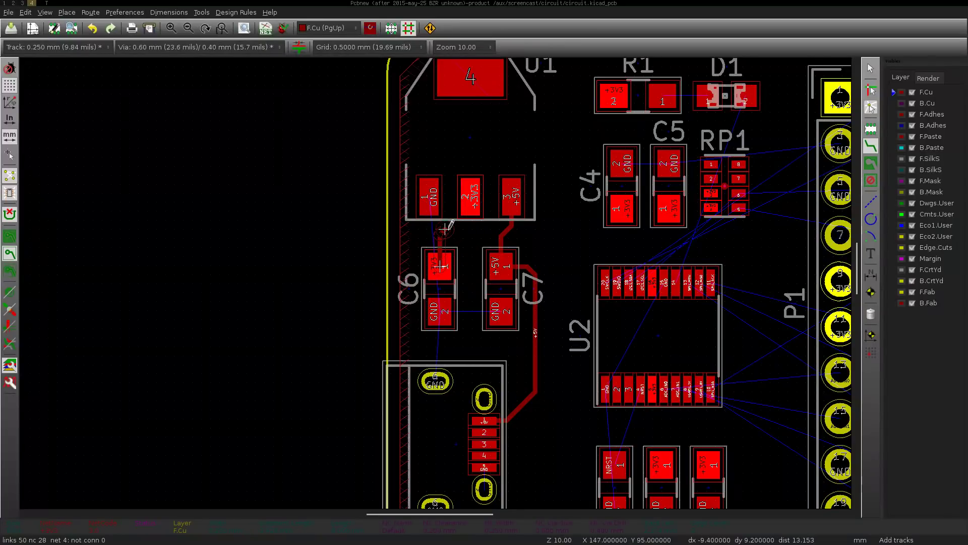
{"action": "key", "text": "F4"}
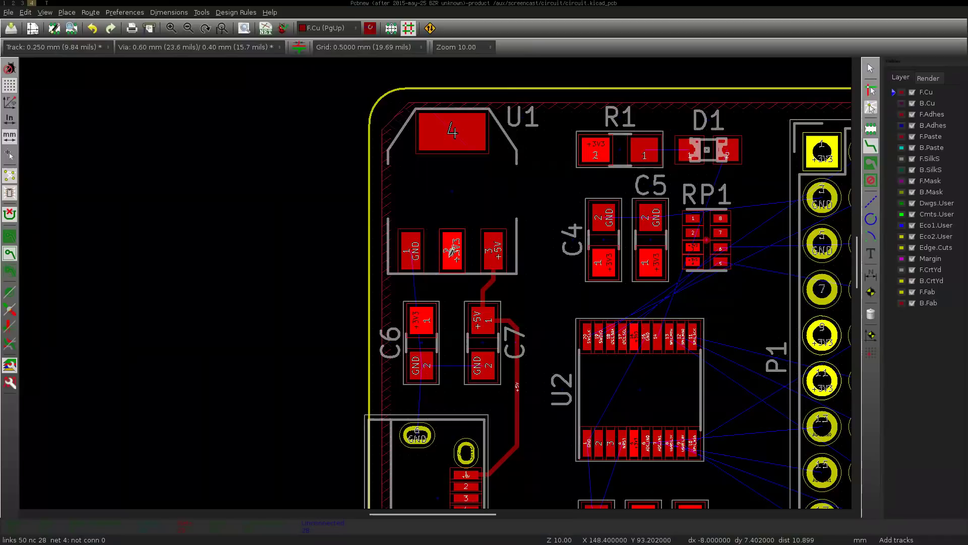
{"action": "key", "text": "F4"}
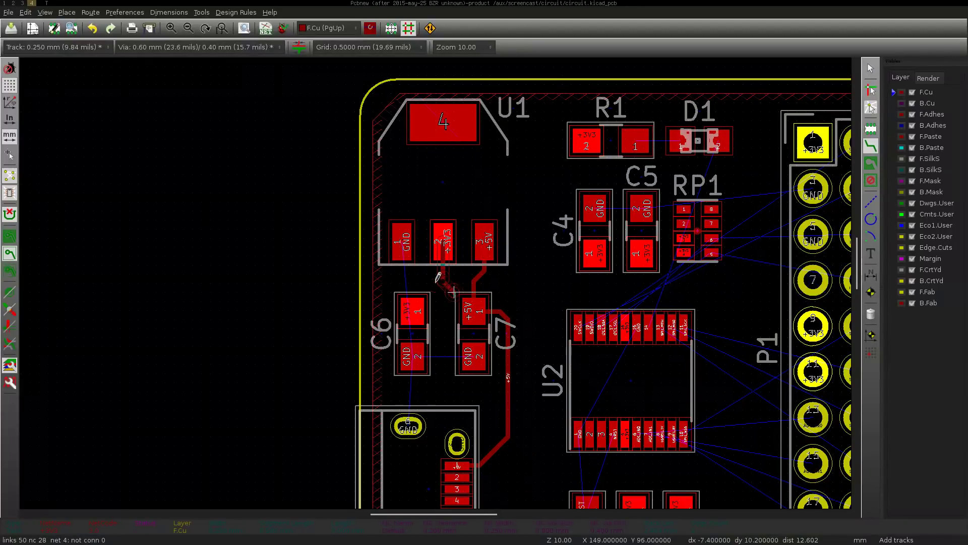
{"action": "right_click", "coordinate": [416, 306]}
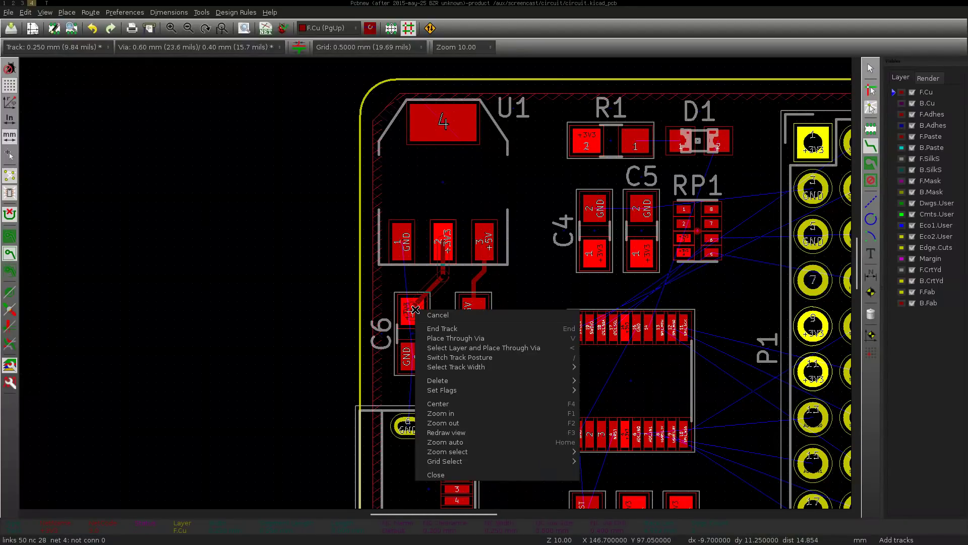
{"action": "left_click", "coordinate": [464, 327]}
- Route a +3V3 track from U1's pad 2 across the space below U1's tab to R1's pad 2
{"action": "scroll", "coordinate": [467, 210], "scroll_direction": "up", "scroll_amount": 2}
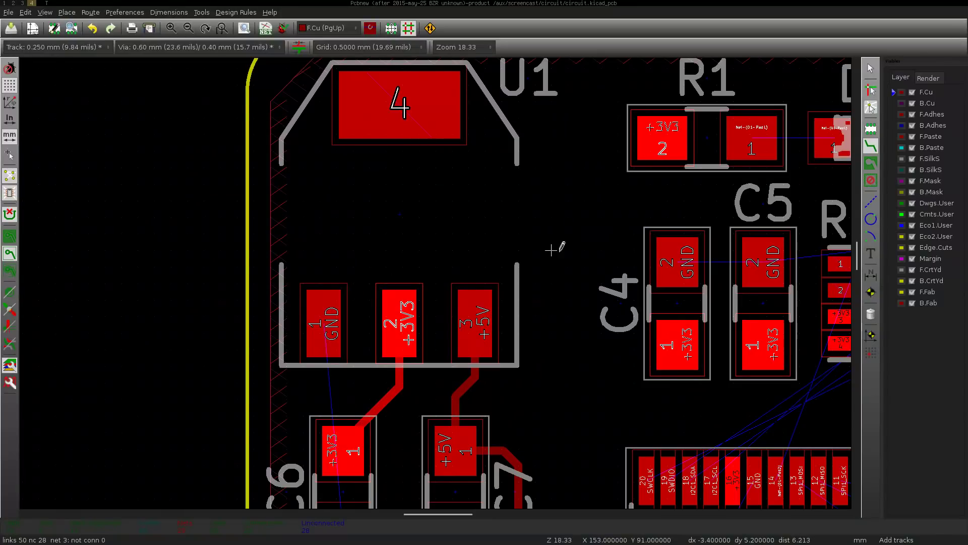
{"action": "left_click", "coordinate": [404, 310]}
{"action": "left_click", "coordinate": [468, 185]}
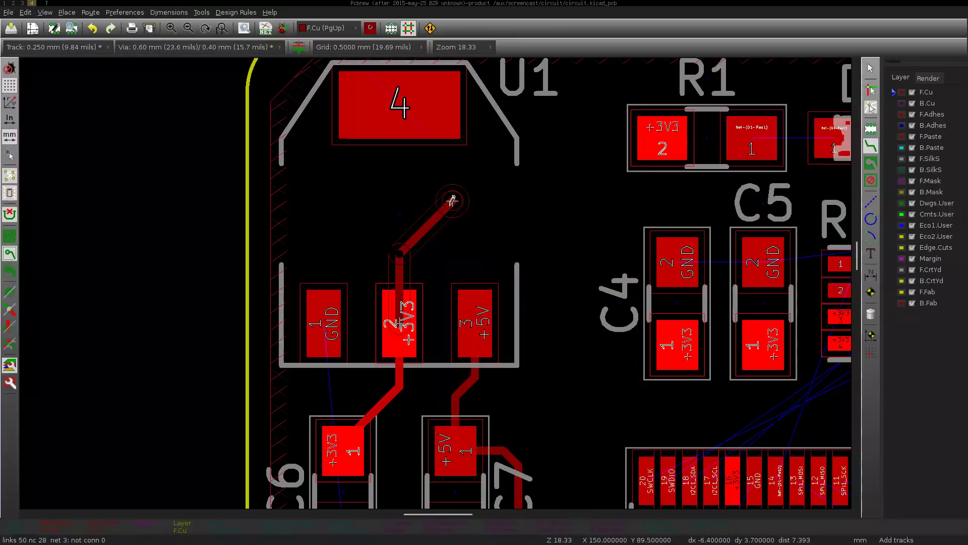
{"action": "key", "text": "F4"}
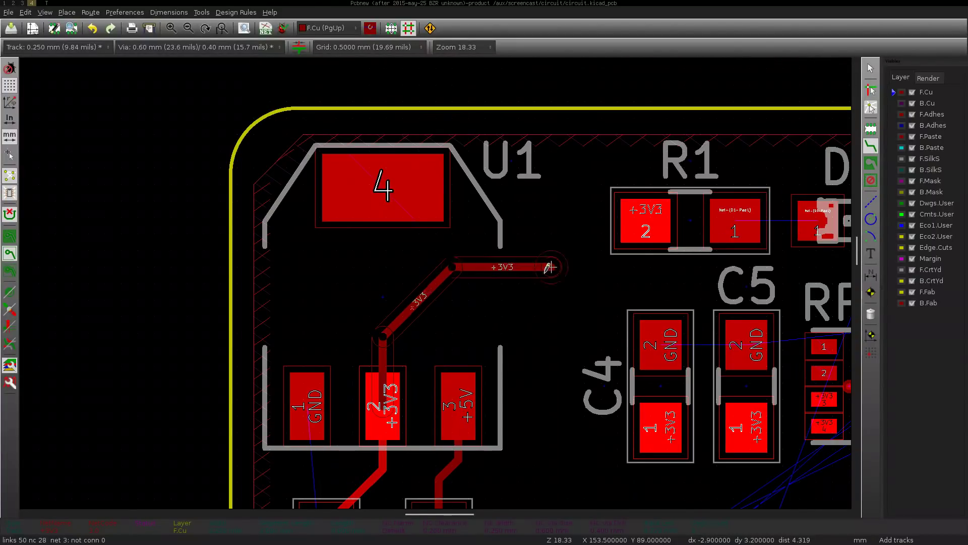
{"action": "left_click", "coordinate": [535, 301]}
{"action": "key", "text": "F4"}
{"action": "key", "text": "F4"}
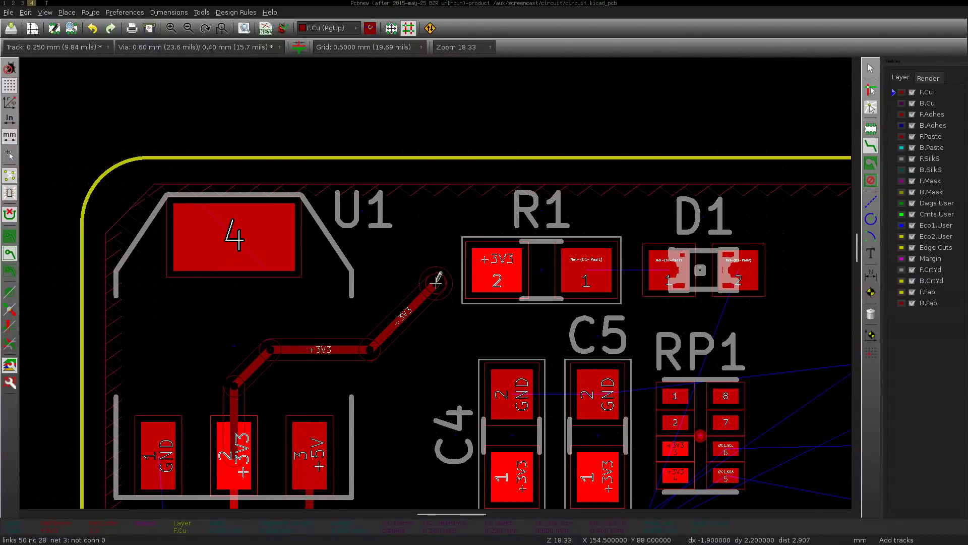
{"action": "left_click", "coordinate": [498, 268]}
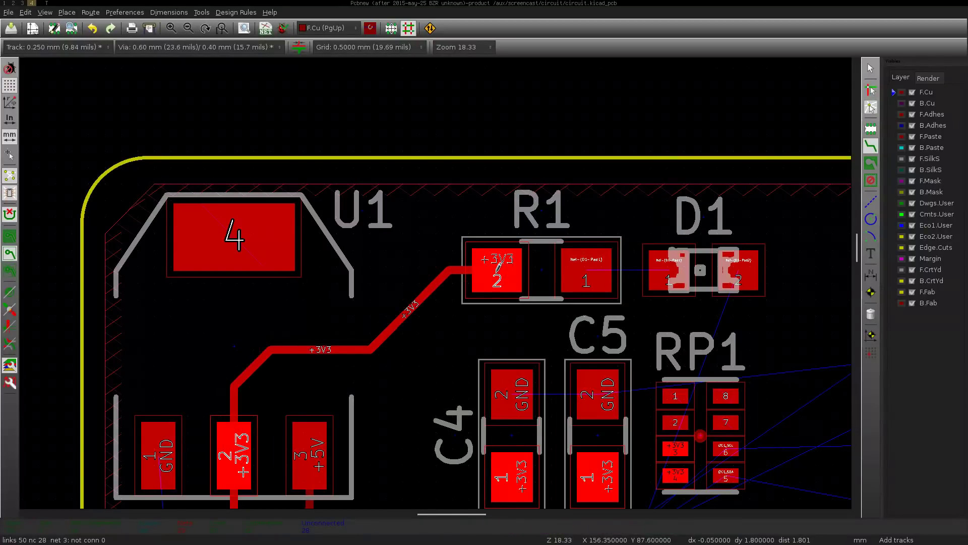
{"action": "scroll", "coordinate": [438, 341], "scroll_direction": "down", "scroll_amount": 2}
{"action": "scroll", "coordinate": [512, 342], "scroll_direction": "up", "scroll_amount": 1}
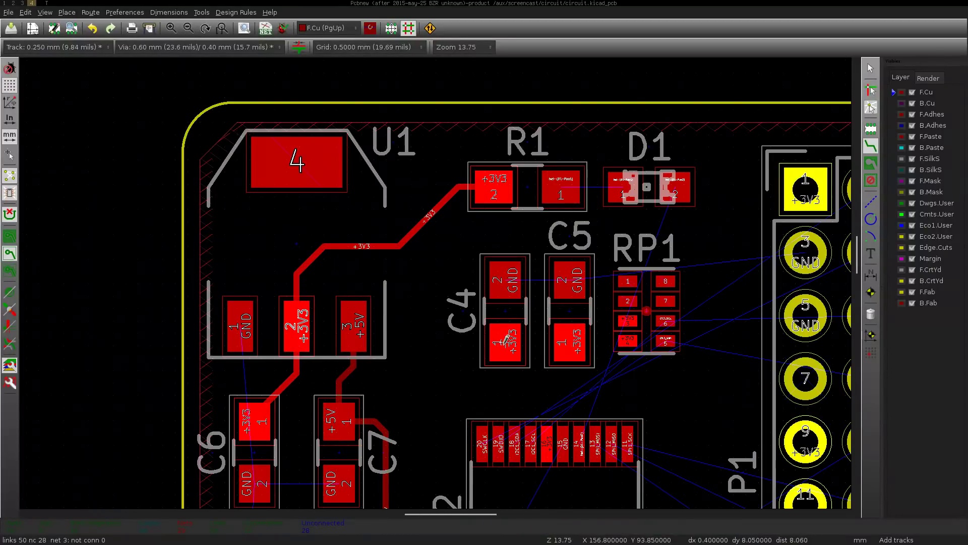
{"action": "left_click", "coordinate": [506, 341]}
{"action": "key", "text": "F4"}
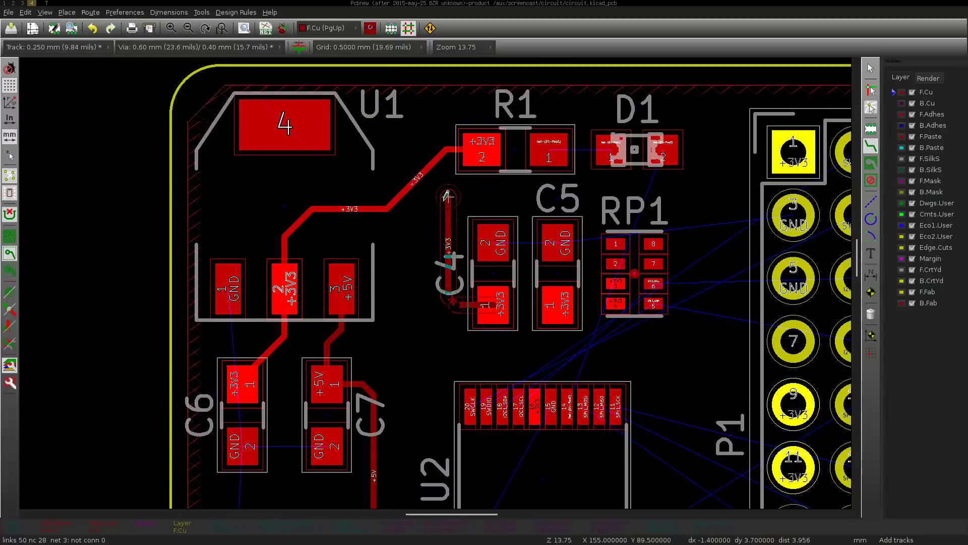
{"action": "key", "text": "Escape"}
- Make B.Cu the active layer and open the net class settings of the design rules
{"action": "key", "text": "Page_Down"}
{"action": "scroll", "coordinate": [394, 477], "scroll_direction": "up", "scroll_amount": 1}
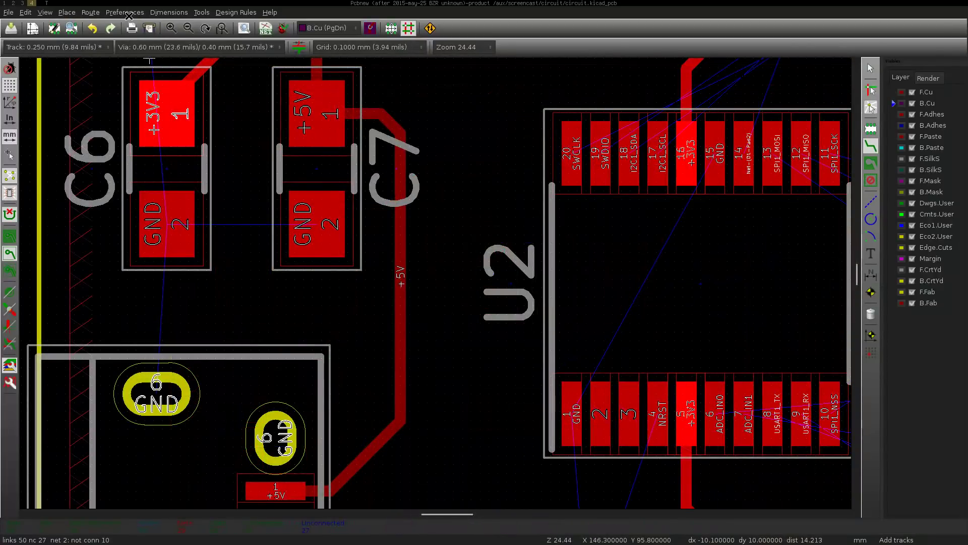
{"action": "left_click", "coordinate": [129, 15]}
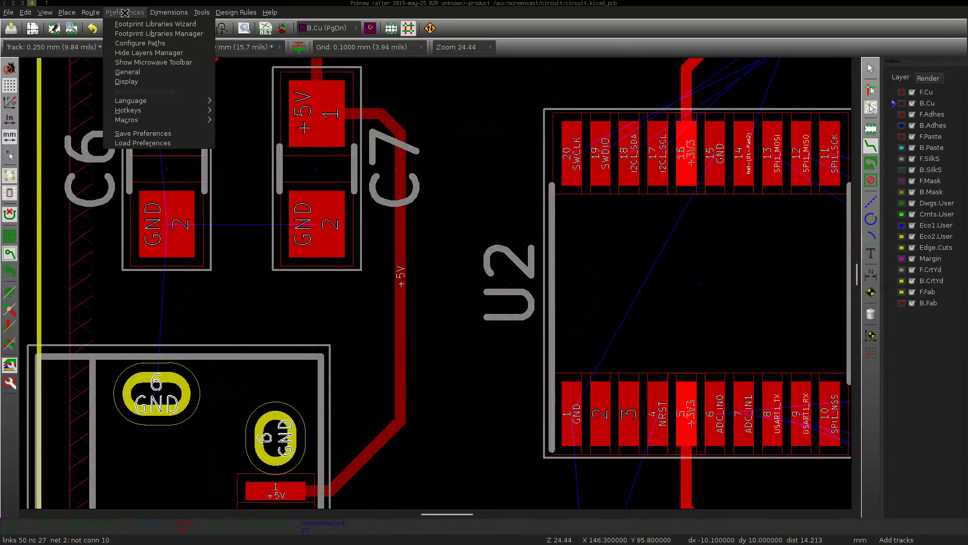
{"action": "left_click", "coordinate": [237, 24]}
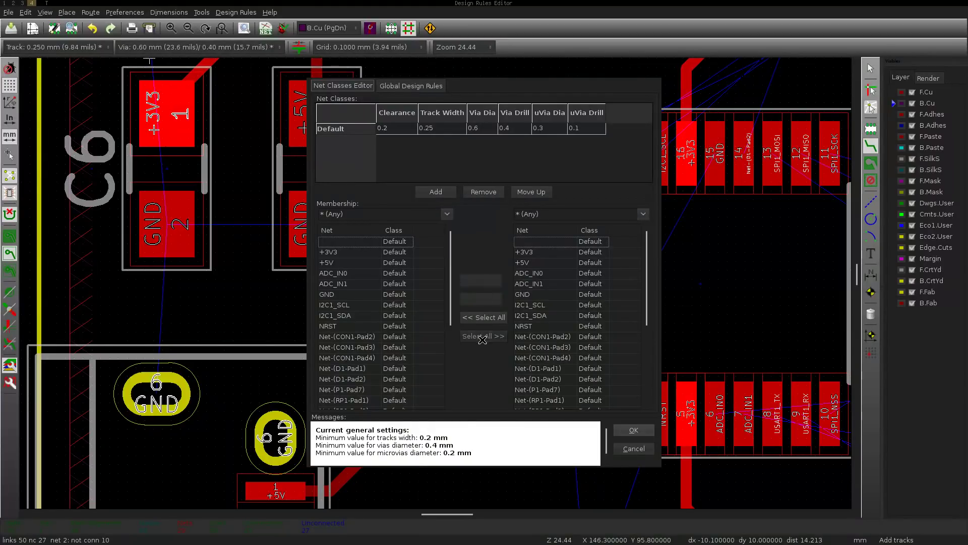
{"action": "left_click", "coordinate": [339, 251]}
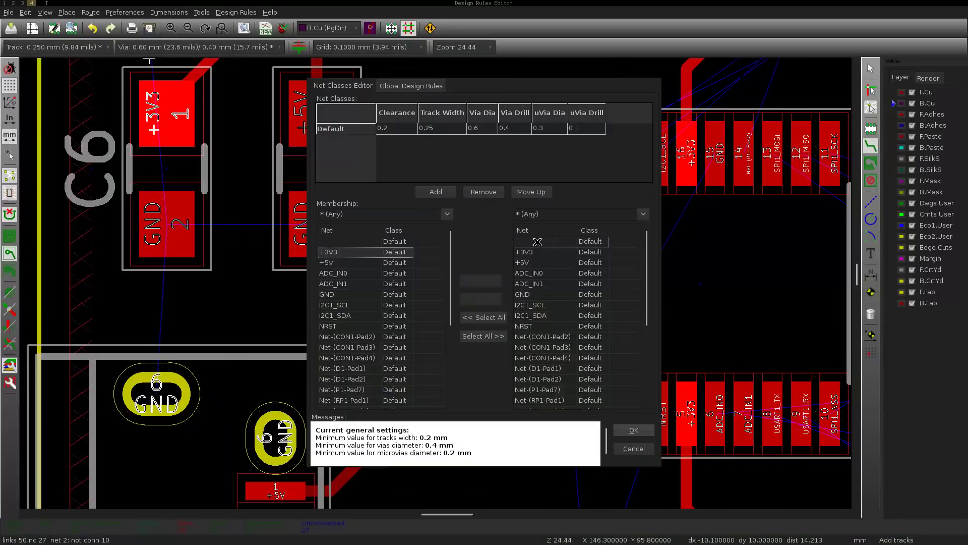
{"action": "left_click", "coordinate": [489, 336]}
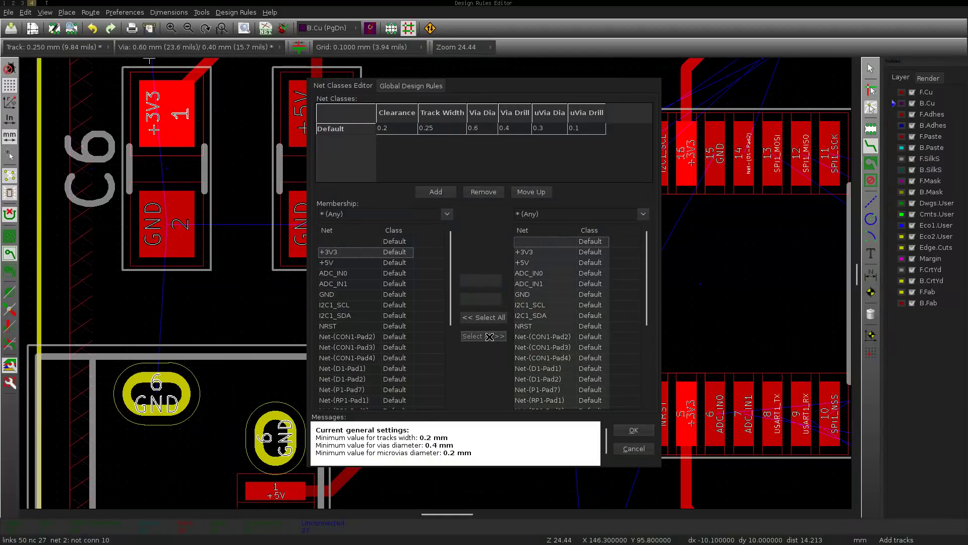
{"action": "left_click", "coordinate": [483, 317]}
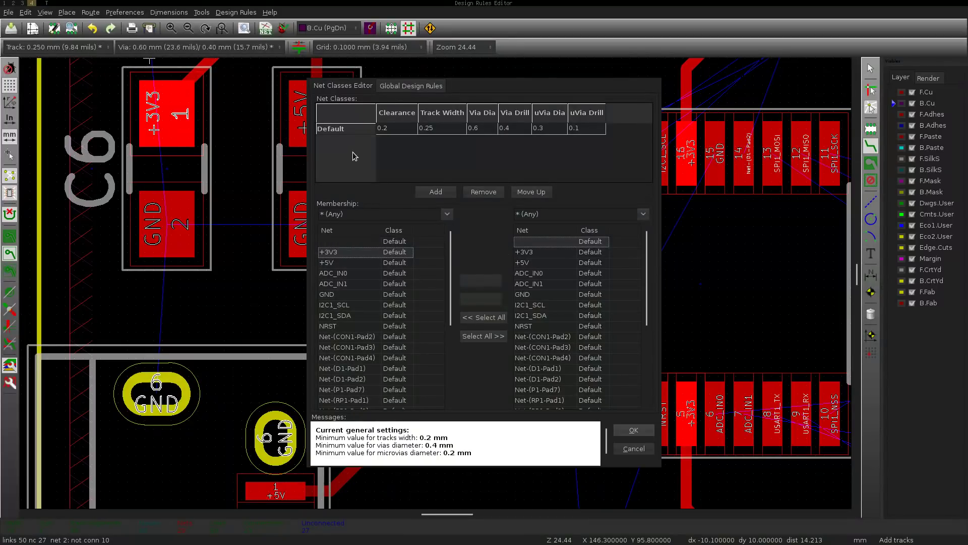
- Add a net class named power and set its track width to .35 mm
{"action": "left_click", "coordinate": [436, 192]}
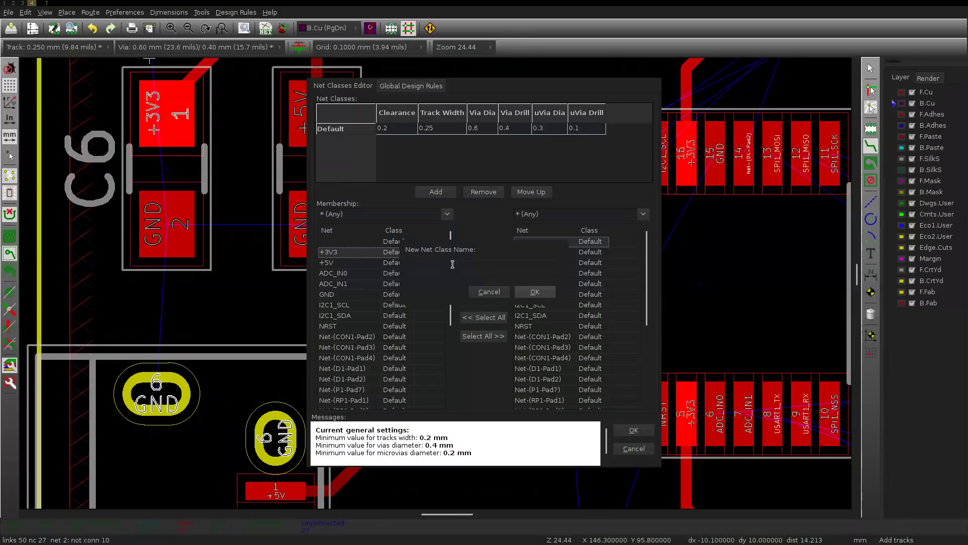
{"action": "type", "text": "power"}
{"action": "key", "text": "Return"}
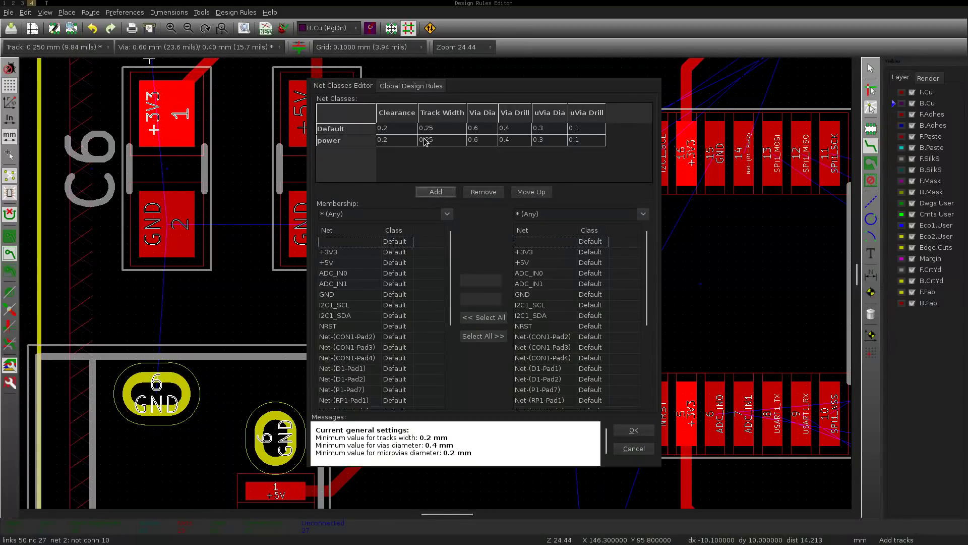
{"action": "double_click", "coordinate": [455, 141]}
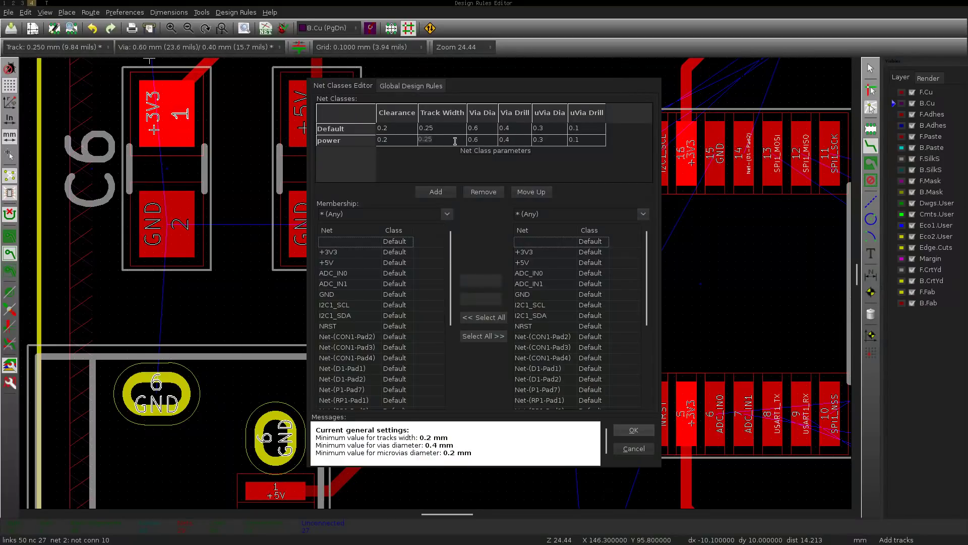
{"action": "type", "text": ".4"}
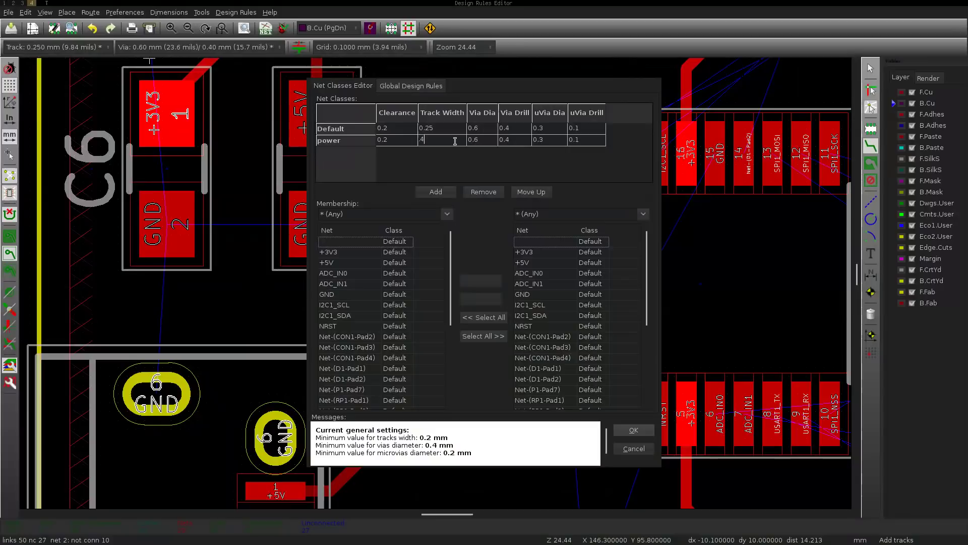
{"action": "key", "text": "Return"}
- Assign the +3V3 net to the power net class
{"action": "mouse_move", "coordinate": [648, 242]}
{"action": "left_mouse_down"}
{"action": "mouse_move", "coordinate": [649, 343]}
{"action": "mouse_move", "coordinate": [650, 233]}
{"action": "left_mouse_up"}
{"action": "left_click", "coordinate": [648, 215]}
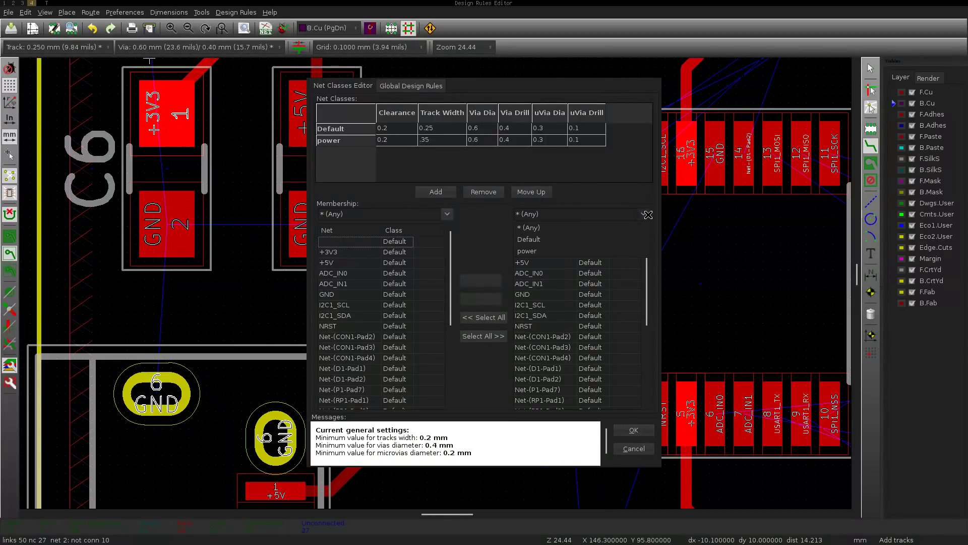
{"action": "left_click", "coordinate": [567, 251]}
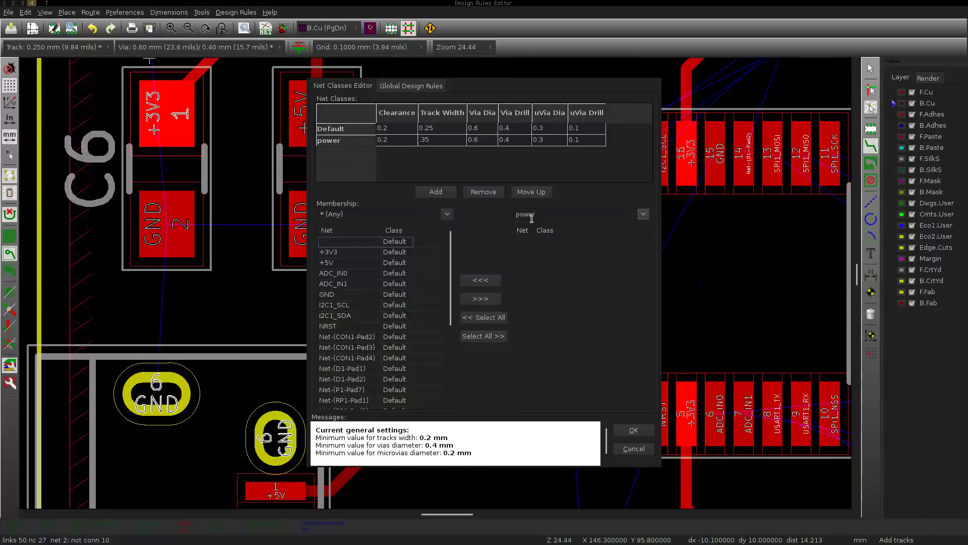
{"action": "left_click", "coordinate": [335, 253]}
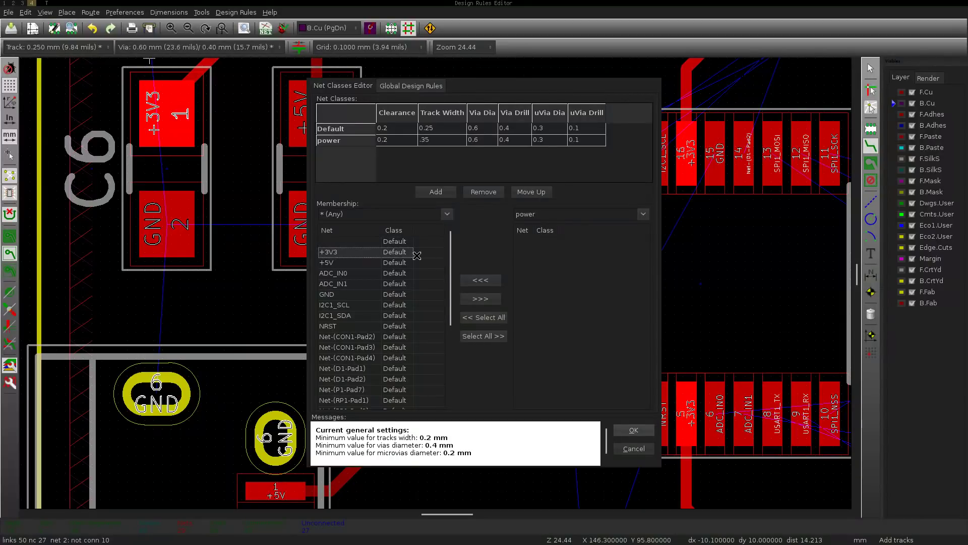
{"action": "left_click", "coordinate": [481, 299]}
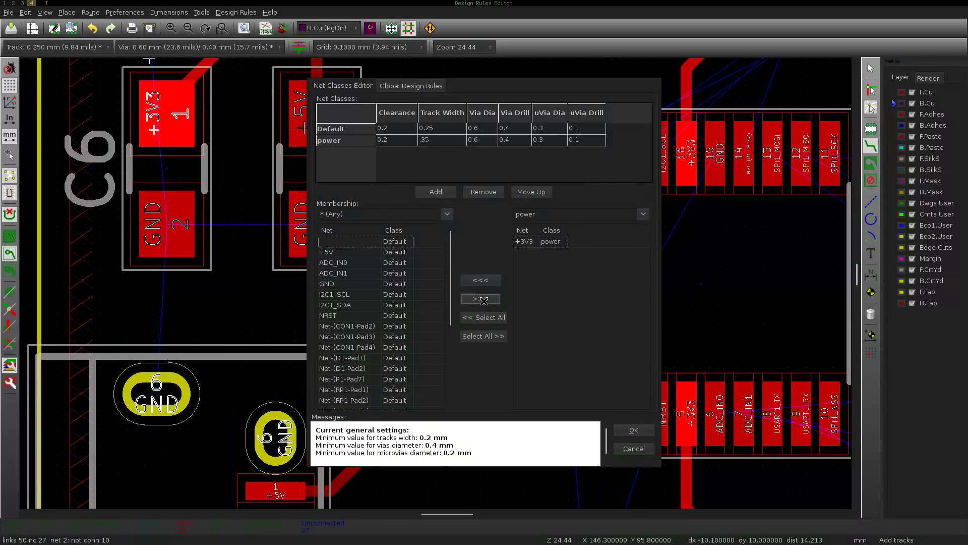
- Add a net class named 5v and assign the +5V net to it
{"action": "left_click", "coordinate": [435, 192]}
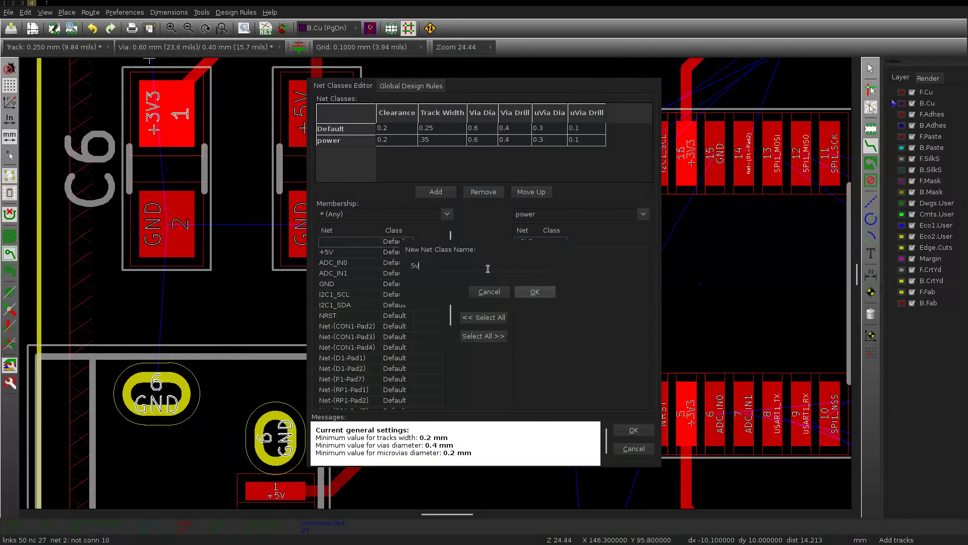
{"action": "left_click", "coordinate": [530, 291]}
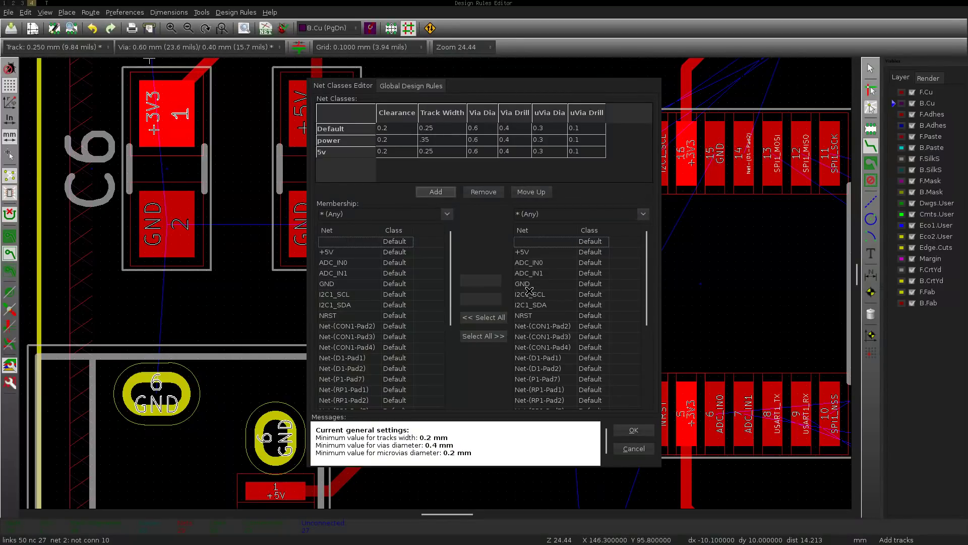
{"action": "left_click", "coordinate": [379, 251]}
{"action": "left_click", "coordinate": [644, 213]}
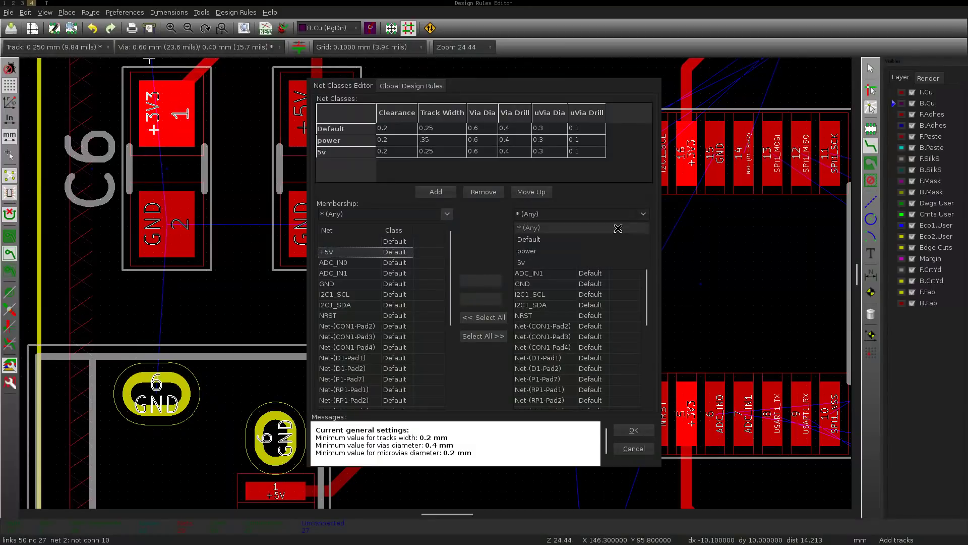
{"action": "left_click", "coordinate": [527, 262]}
{"action": "left_click", "coordinate": [481, 299]}
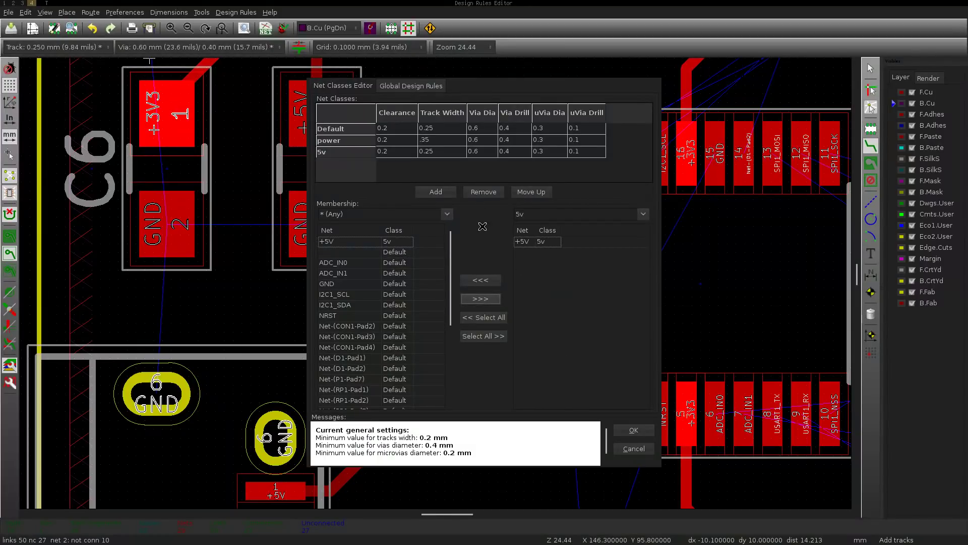
- Set the 5v net class's track width to 0.4 mm and apply the design rules
{"action": "double_click", "coordinate": [436, 152]}
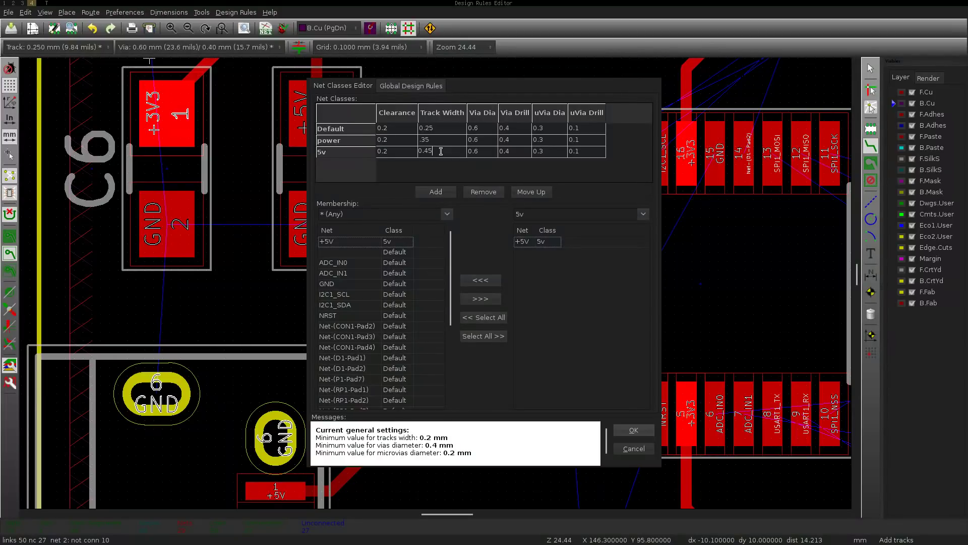
{"action": "key", "text": "BackSpace"}
{"action": "key", "text": "Return"}
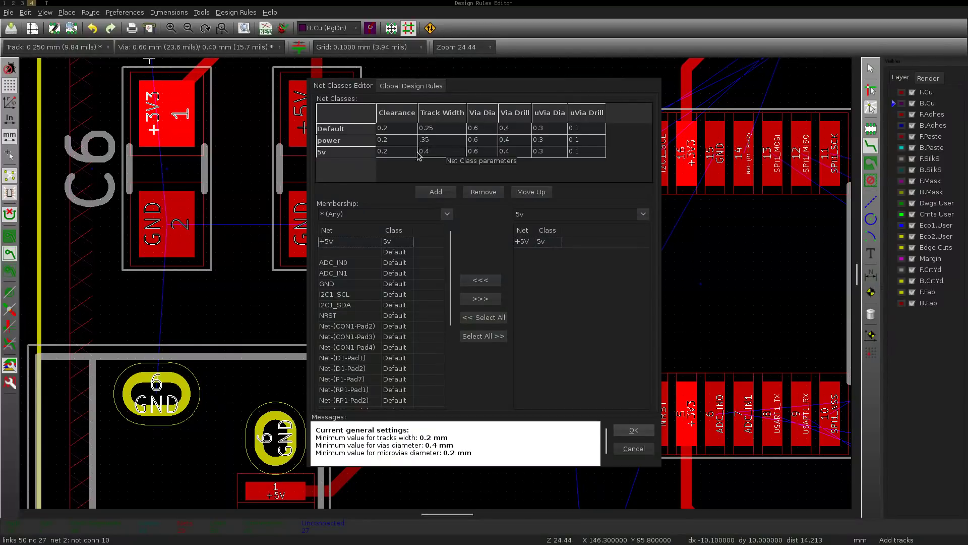
{"action": "left_click", "coordinate": [633, 430]}
- From the +5V track, globally set all tracks and vias to their net class values
{"action": "scroll", "coordinate": [396, 282], "scroll_direction": "up", "scroll_amount": 4}
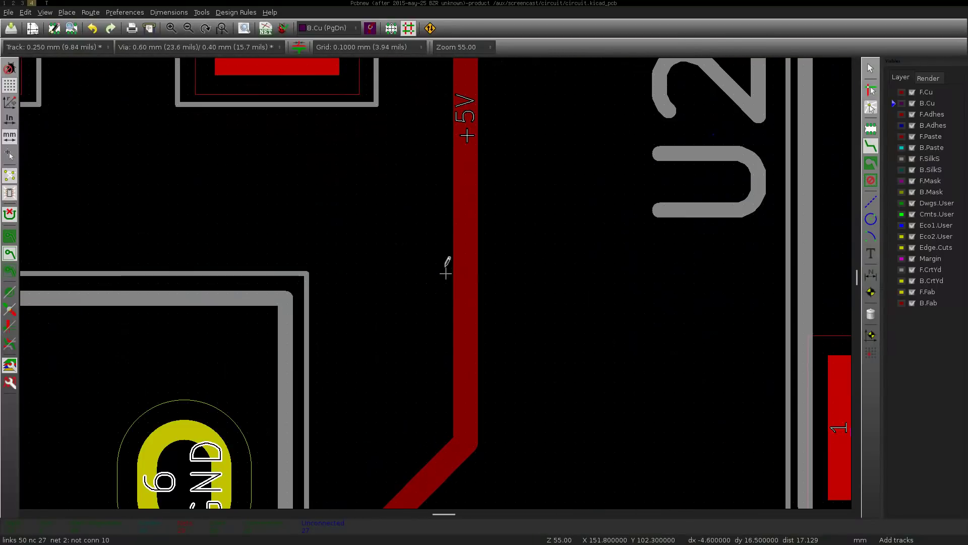
{"action": "right_click", "coordinate": [466, 224]}
{"action": "mouse_move", "coordinate": [542, 383]}
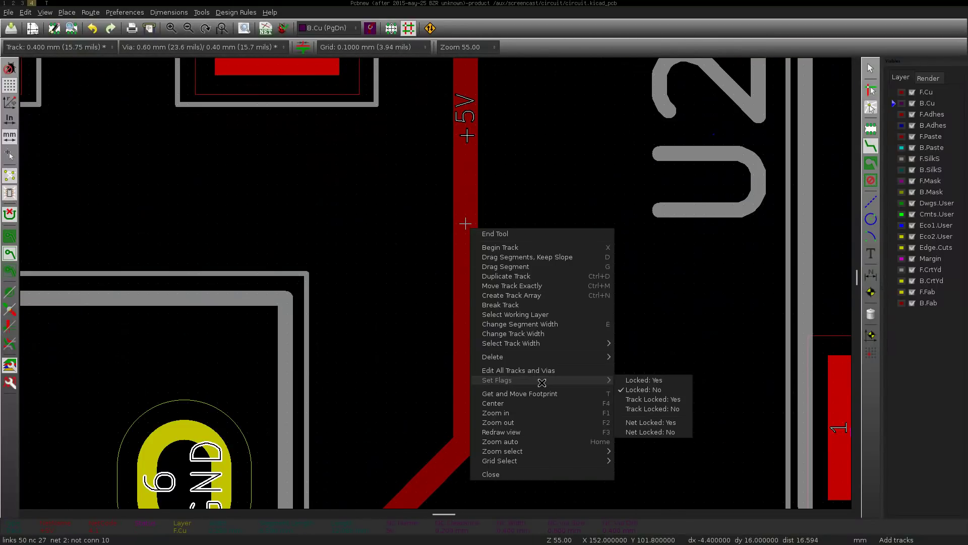
{"action": "left_click", "coordinate": [543, 371]}
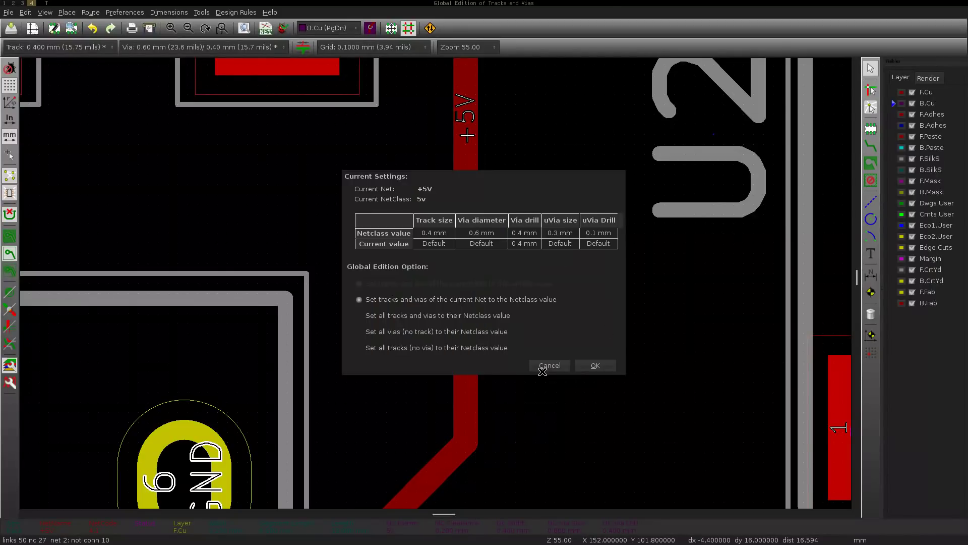
{"action": "left_click", "coordinate": [459, 315]}
{"action": "left_click", "coordinate": [594, 366]}
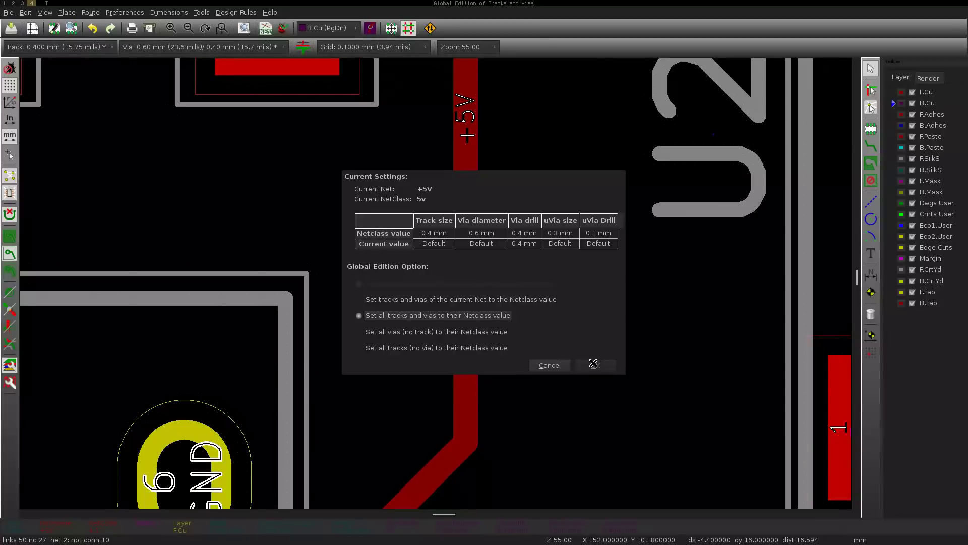
{"action": "left_click", "coordinate": [542, 290]}
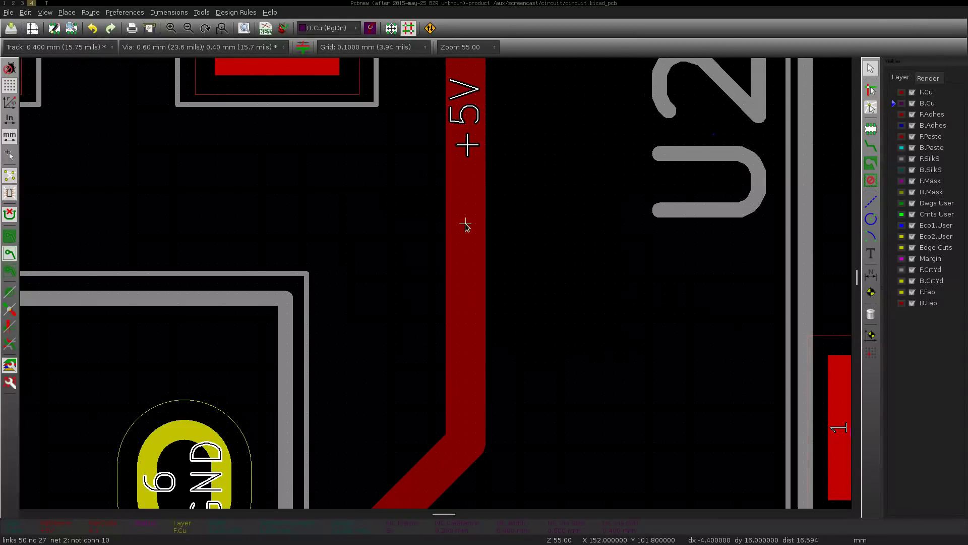
- Examine the resized +5V and GND tracks around CON1, then view the whole board
{"action": "scroll", "coordinate": [395, 444], "scroll_direction": "down", "scroll_amount": 4}
{"action": "scroll", "coordinate": [395, 444], "scroll_direction": "up", "scroll_amount": 2}
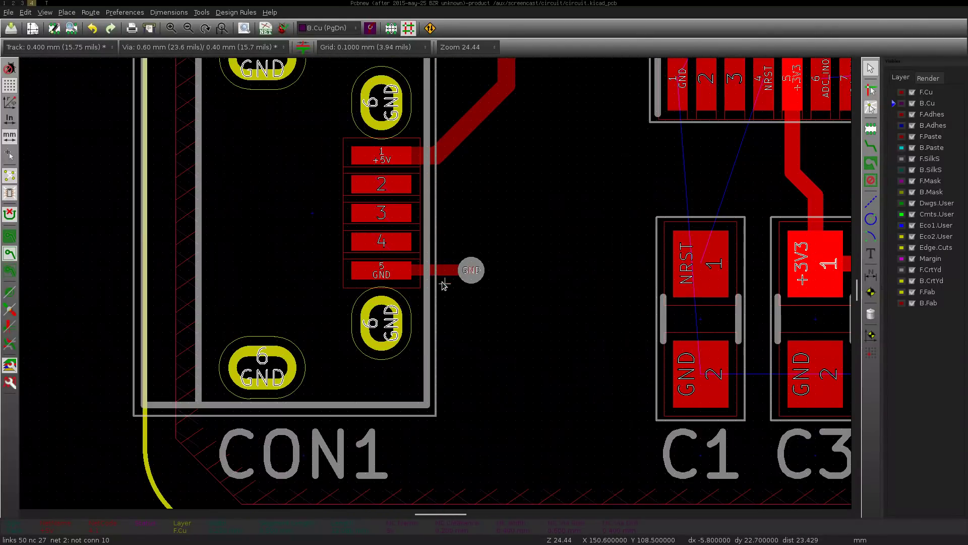
{"action": "scroll", "coordinate": [436, 285], "scroll_direction": "up", "scroll_amount": 1}
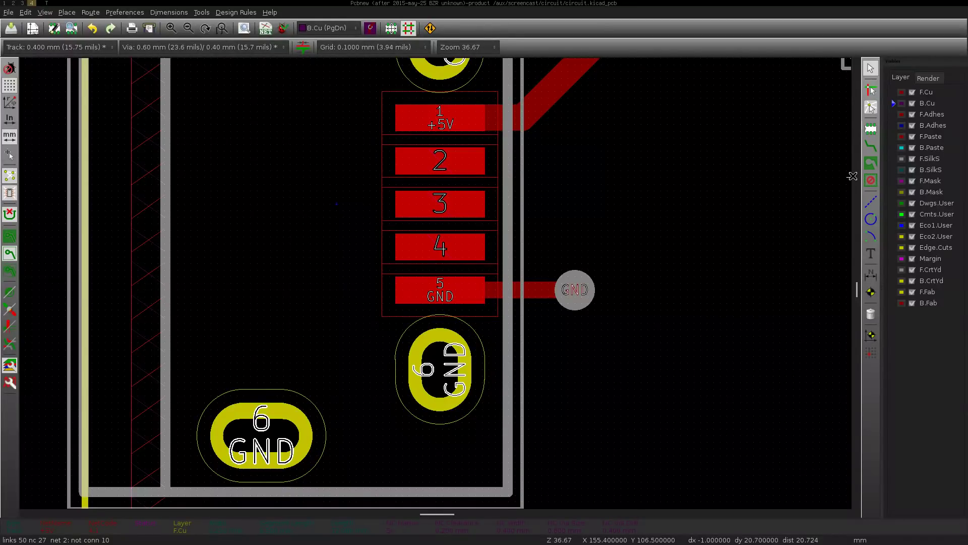
{"action": "middle_click_drag", "start_coordinate": [612, 218], "coordinate": [523, 312]}
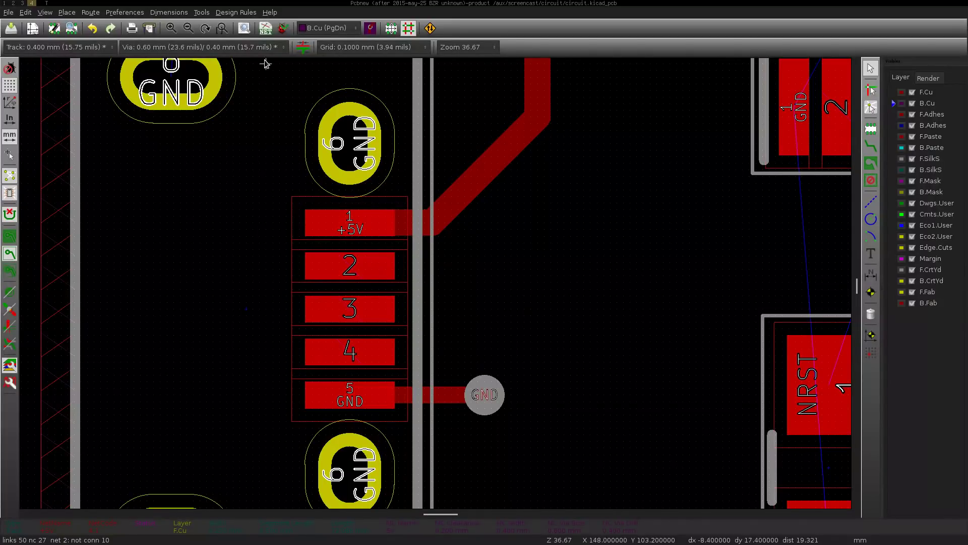
{"action": "left_click", "coordinate": [222, 28]}
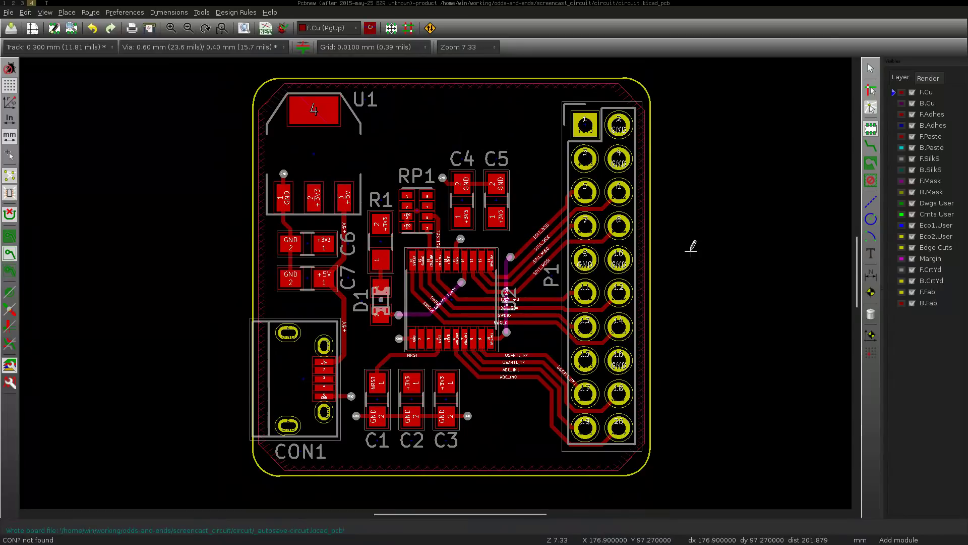
- Open the board in the 3D viewer, inspect the components from several angles, and return to the layout
{"action": "key", "text": "Escape"}
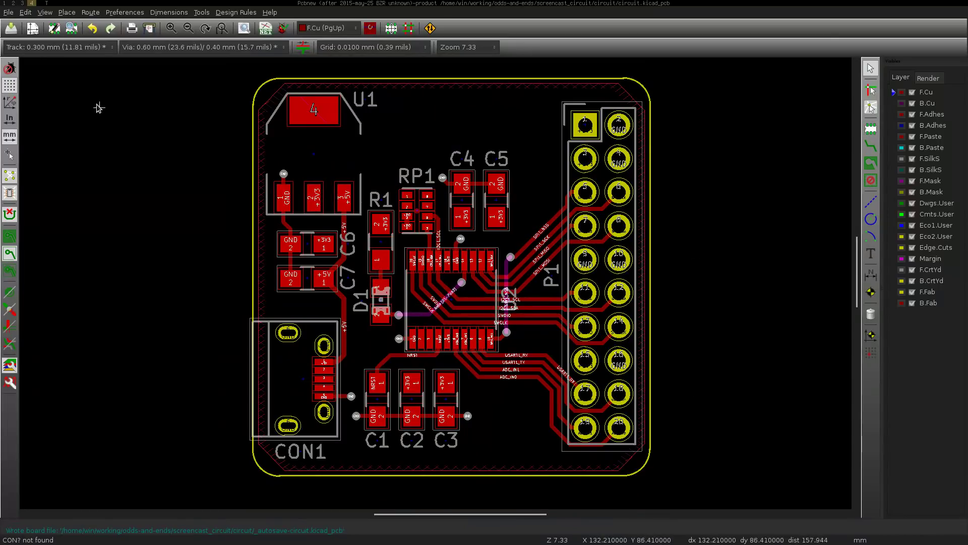
{"action": "left_click", "coordinate": [38, 12]}
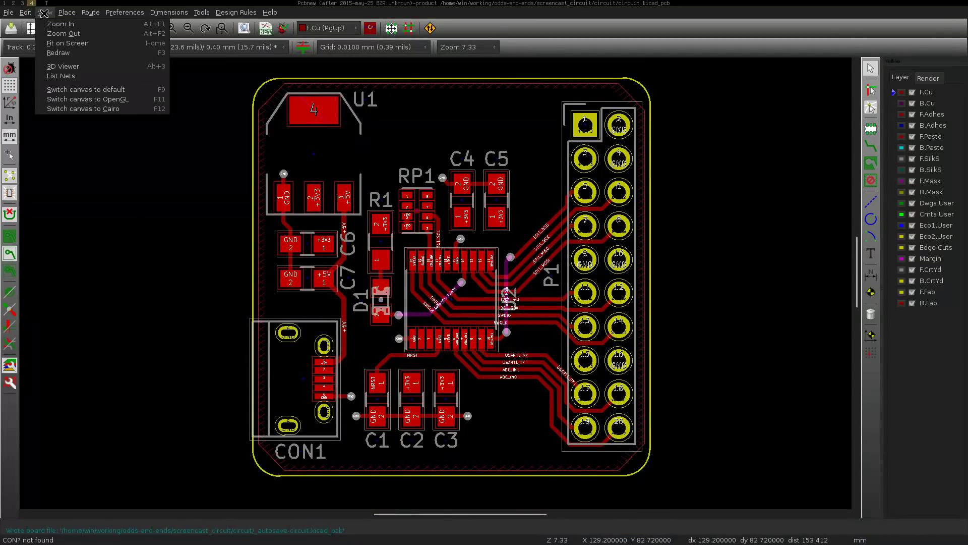
{"action": "left_click", "coordinate": [131, 64]}
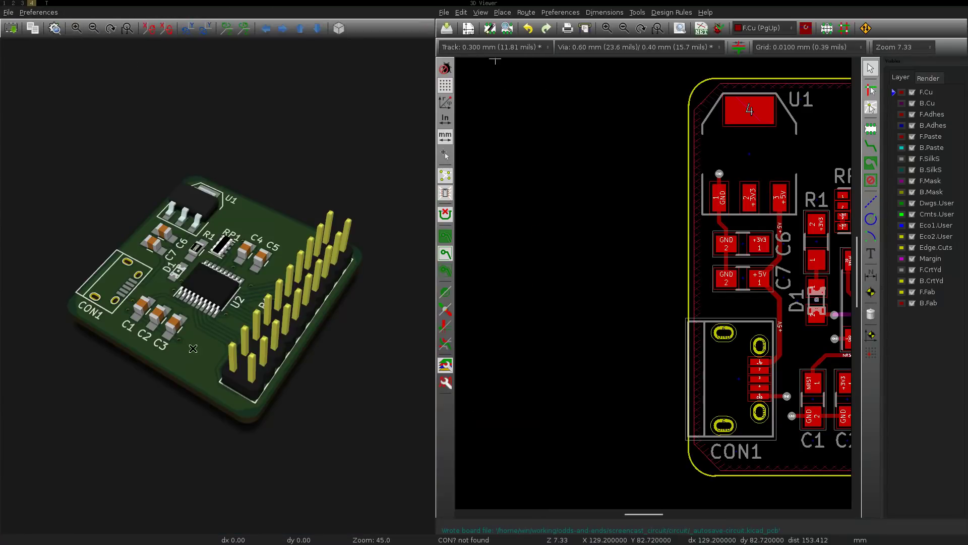
{"action": "key", "text": "super+f"}
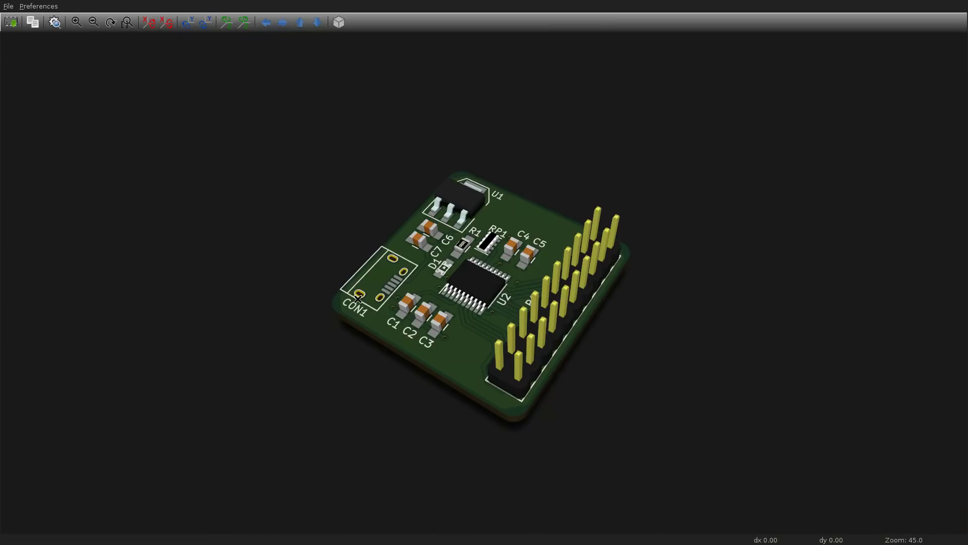
{"action": "scroll", "coordinate": [359, 299], "scroll_direction": "up", "scroll_amount": 7}
{"action": "left_click_drag", "start_coordinate": [358, 300], "coordinate": [328, 211]}
{"action": "left_click_drag", "start_coordinate": [599, 401], "coordinate": [601, 270]}
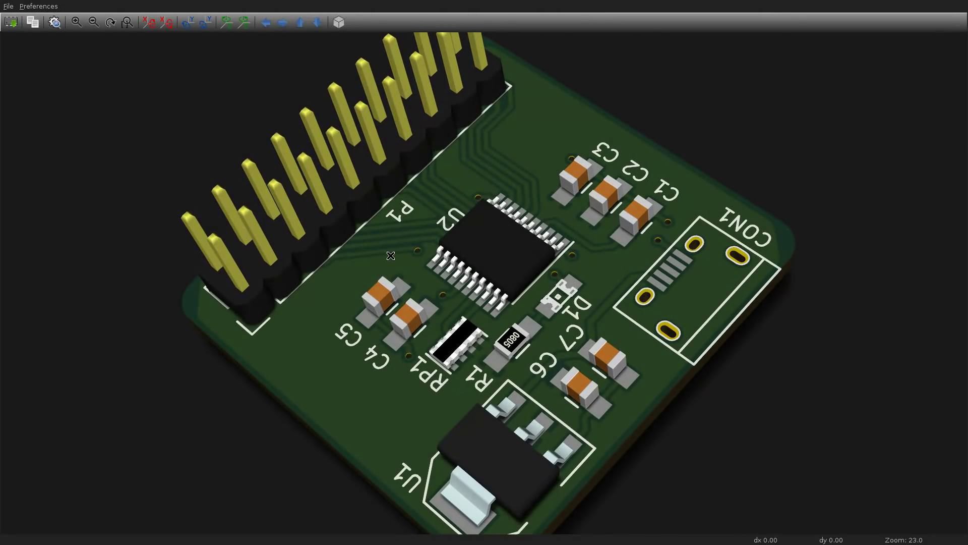
{"action": "key", "text": "alt+Tab"}
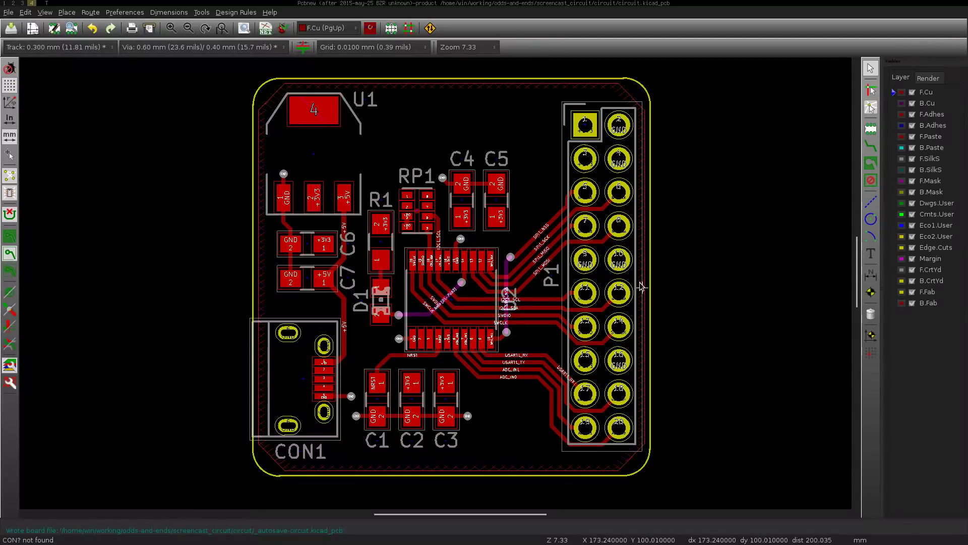
- Create a two-line text on F.SilkS reading "STM32 Tutorial" and "Revision-1", with a reduced text size
{"action": "left_click", "coordinate": [871, 252]}
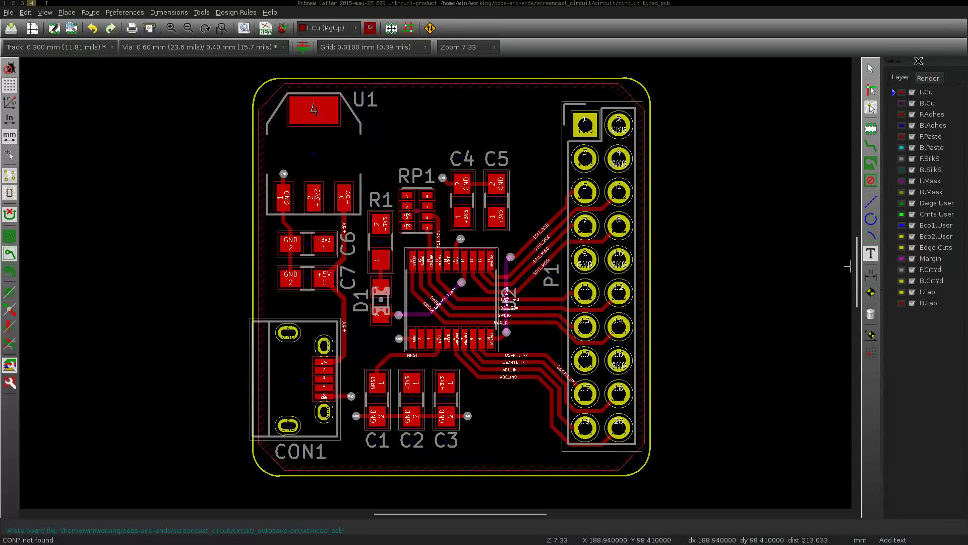
{"action": "left_click", "coordinate": [893, 160]}
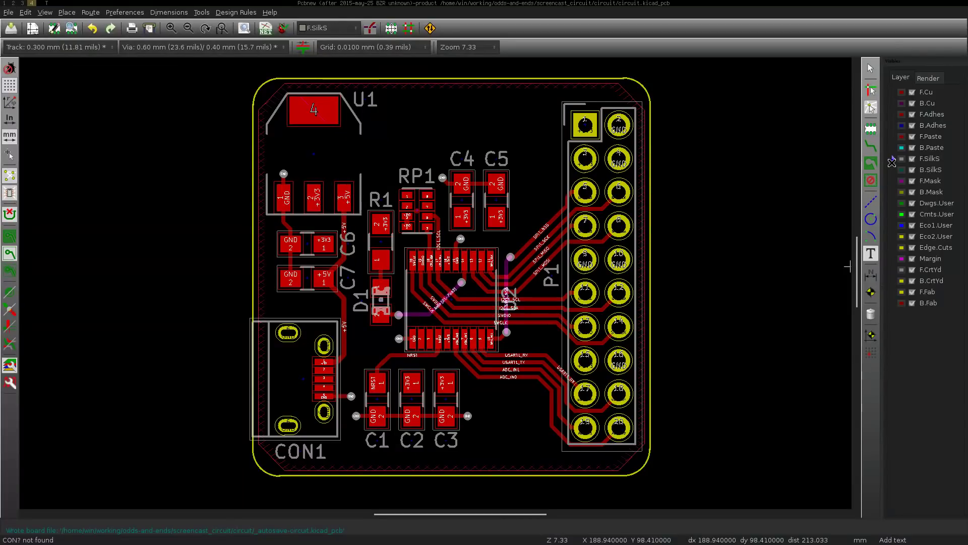
{"action": "left_click", "coordinate": [430, 115]}
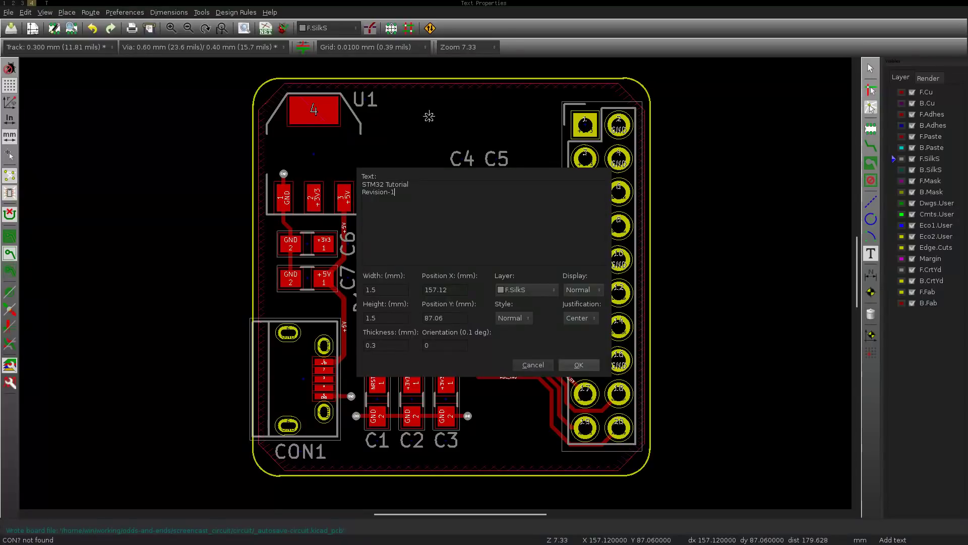
{"action": "left_click", "coordinate": [375, 289]}
{"action": "key", "text": "BackSpace"}
{"action": "key", "text": "BackSpace"}
{"action": "key", "text": "BackSpace"}
{"action": "key", "text": "BackSpace"}
{"action": "type", "text": "15"}
{"action": "left_click", "coordinate": [569, 368]}
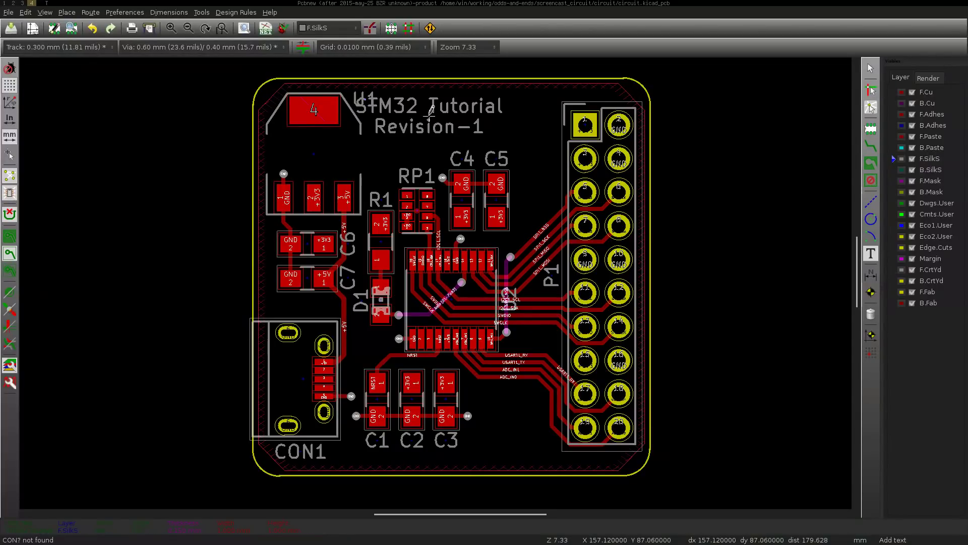
- Place the silkscreen text above C4 and C5, between U1 and P1
{"action": "left_click", "coordinate": [465, 120]}
{"action": "key", "text": "F4"}
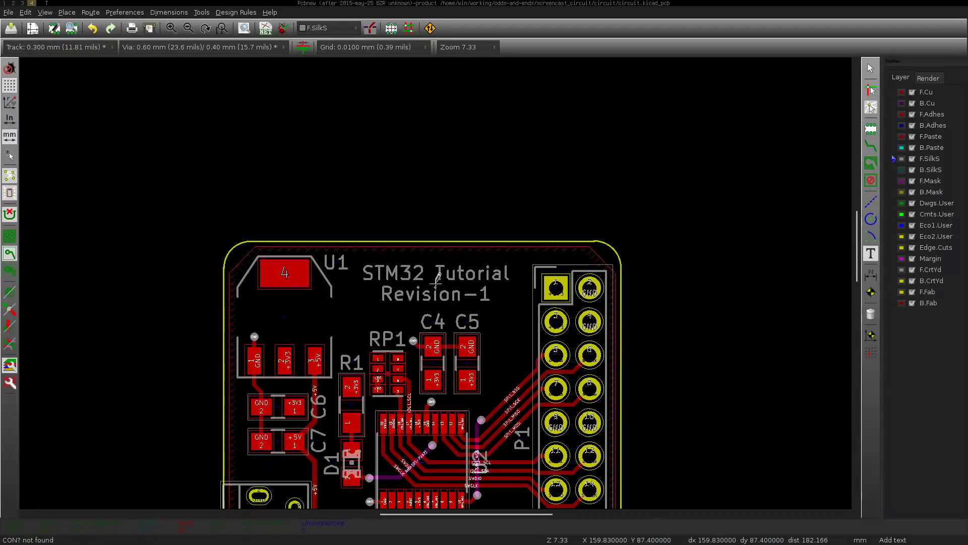
{"action": "scroll", "coordinate": [434, 283], "scroll_direction": "up", "scroll_amount": 2}
{"action": "scroll", "coordinate": [436, 280], "scroll_direction": "down", "scroll_amount": 3}
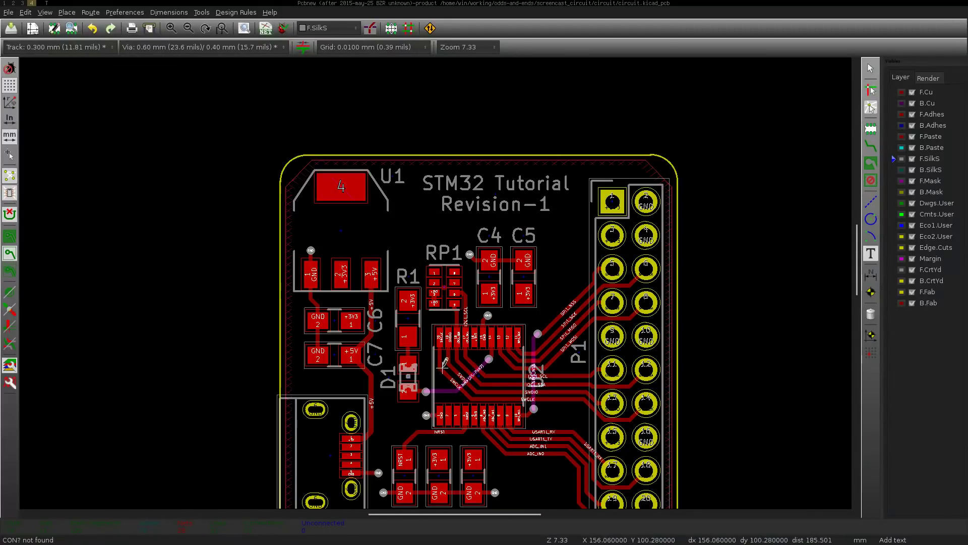
{"action": "middle_click_drag", "start_coordinate": [447, 374], "coordinate": [458, 304]}
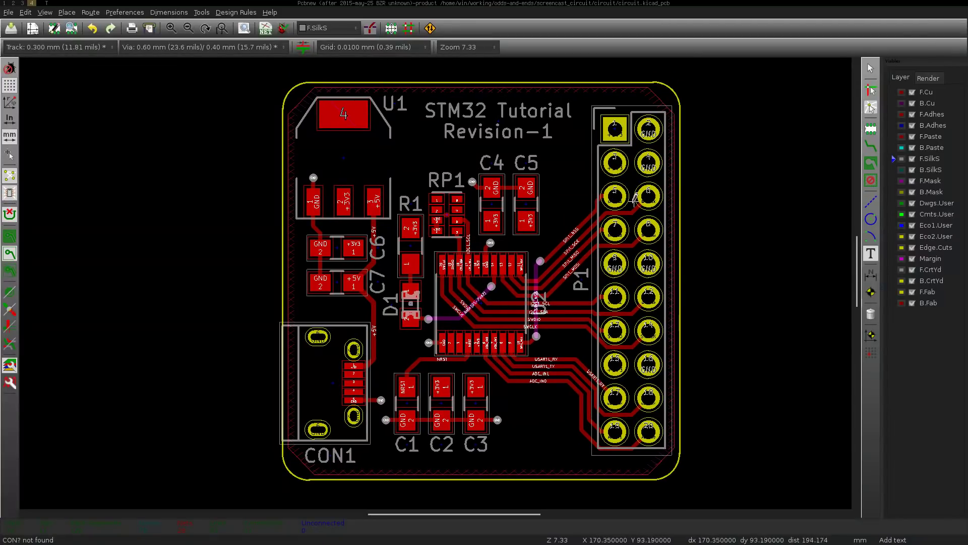
- Start adding a footprint beside C3 and browse the footprint libraries to the Symbols library
{"action": "left_click", "coordinate": [871, 128]}
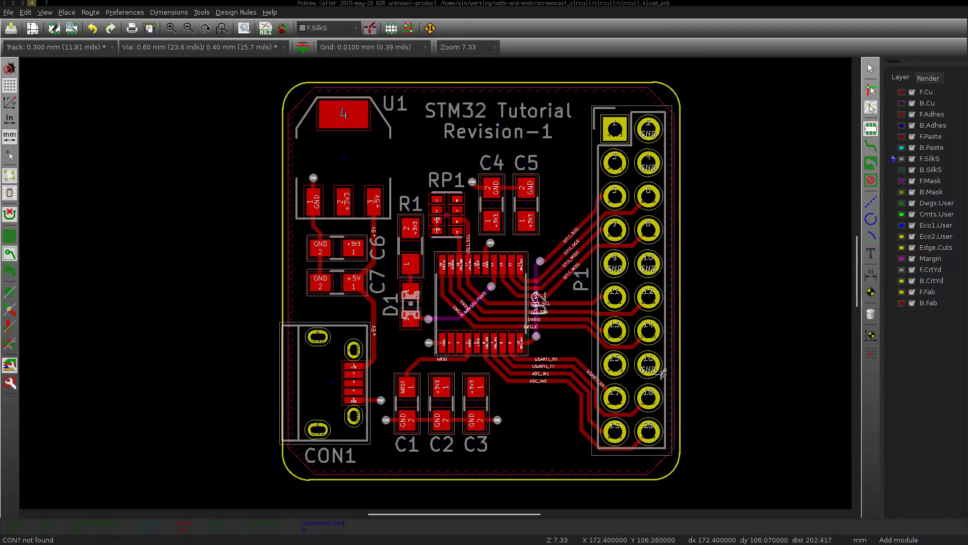
{"action": "left_click", "coordinate": [562, 441]}
{"action": "left_click", "coordinate": [537, 309]}
{"action": "scroll", "coordinate": [496, 416], "scroll_direction": "down", "scroll_amount": 10}
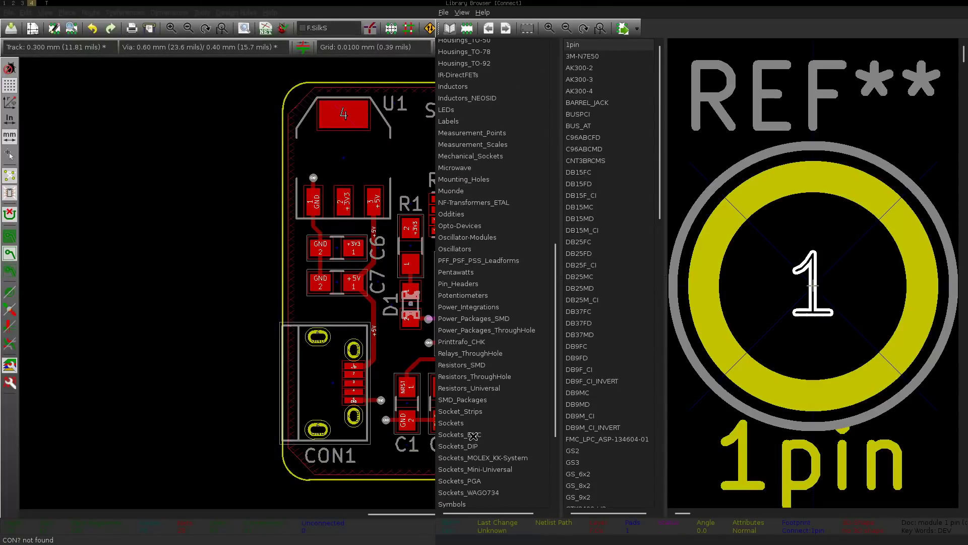
{"action": "scroll", "coordinate": [473, 436], "scroll_direction": "down", "scroll_amount": 4}
{"action": "left_click", "coordinate": [460, 359]}
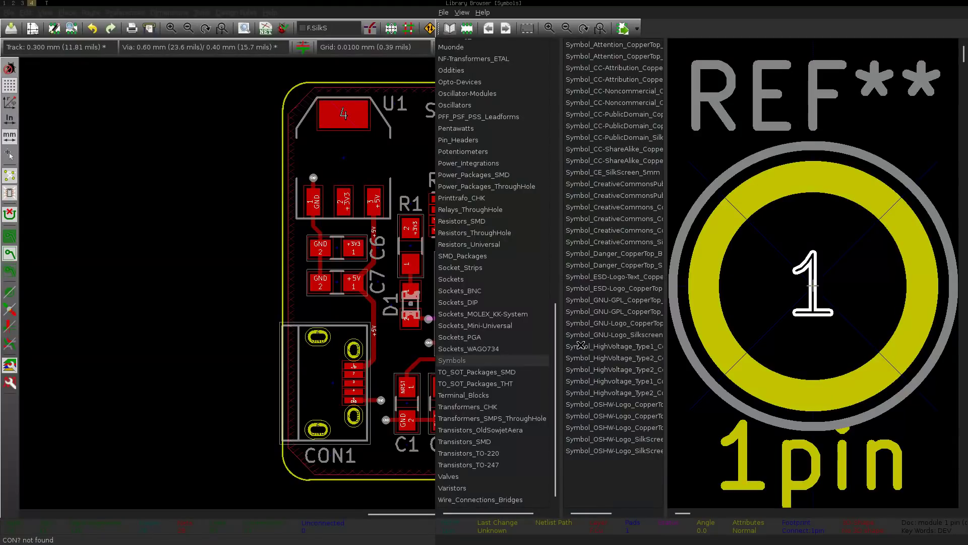
- Place the silkscreen OSHW logo footprint in the free area between C3 and P1
{"action": "left_click", "coordinate": [592, 438]}
{"action": "double_click", "coordinate": [593, 439]}
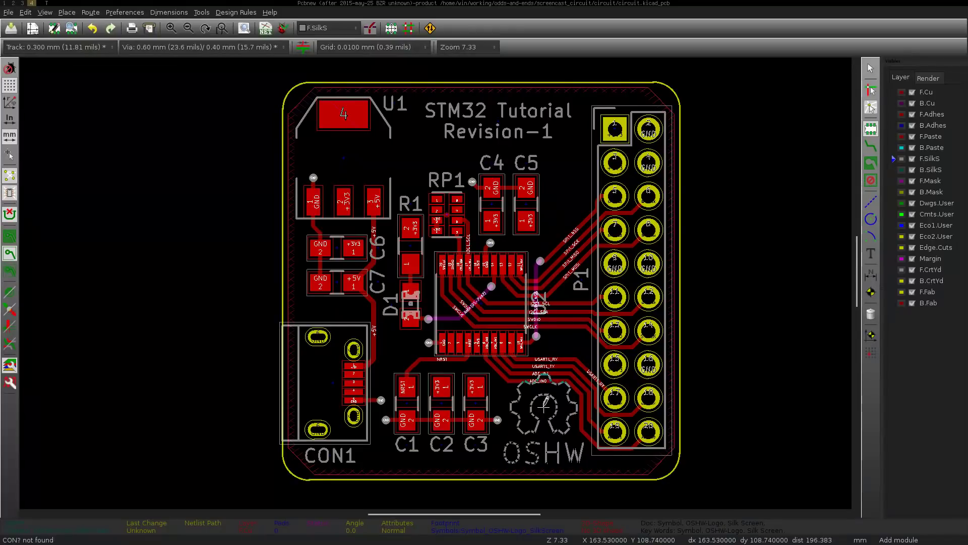
{"action": "left_click", "coordinate": [547, 404]}
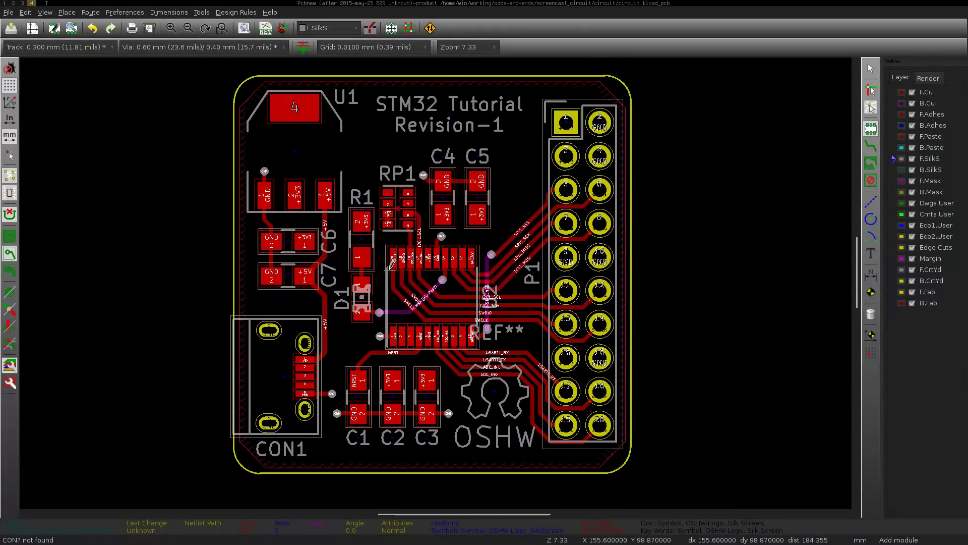
{"action": "key", "text": "Escape"}
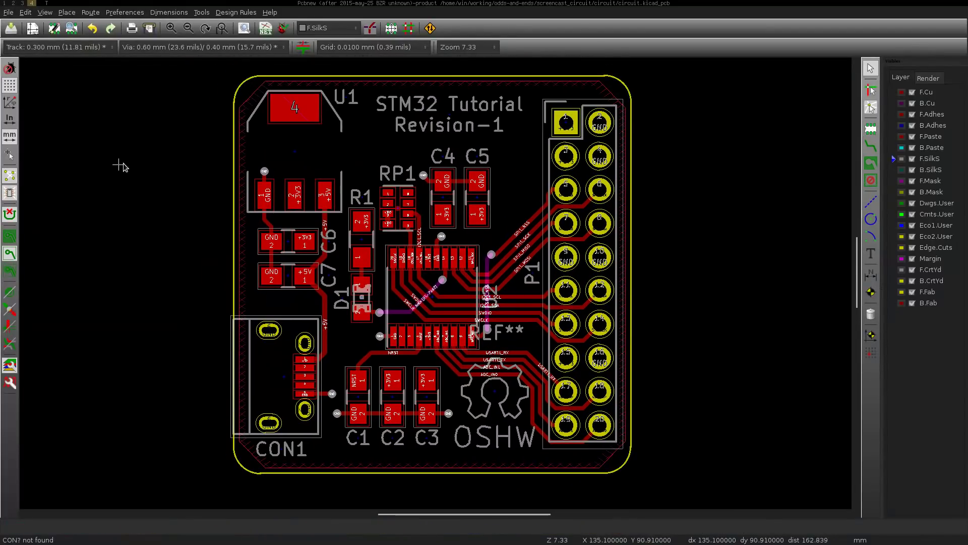
- Run the design rule check on the board and review its problem markers and unconnected items
{"action": "left_click", "coordinate": [207, 11]}
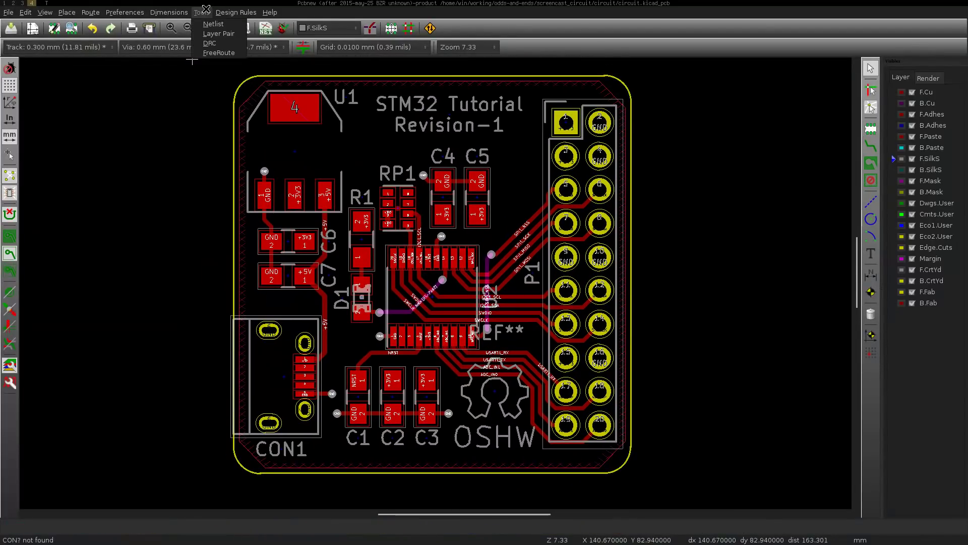
{"action": "left_click", "coordinate": [227, 43]}
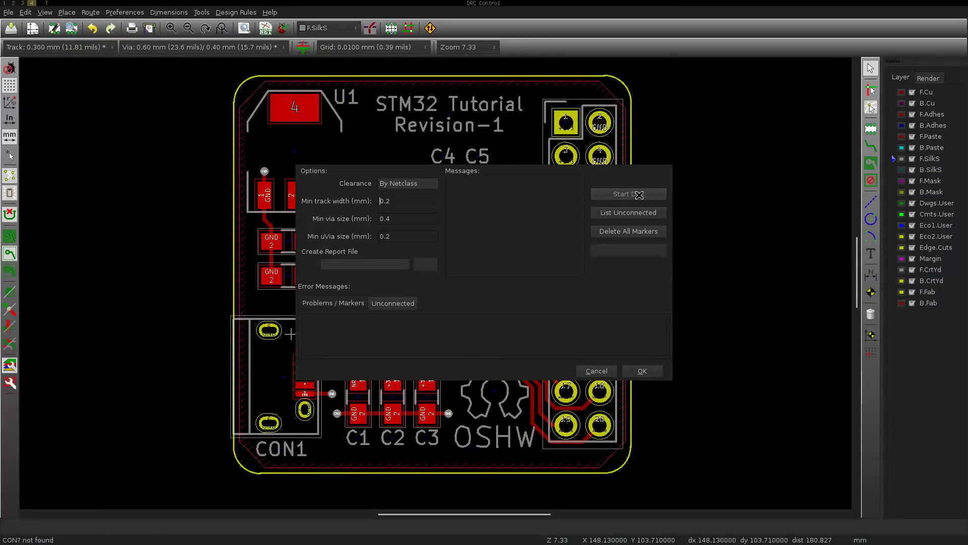
{"action": "left_click", "coordinate": [639, 195]}
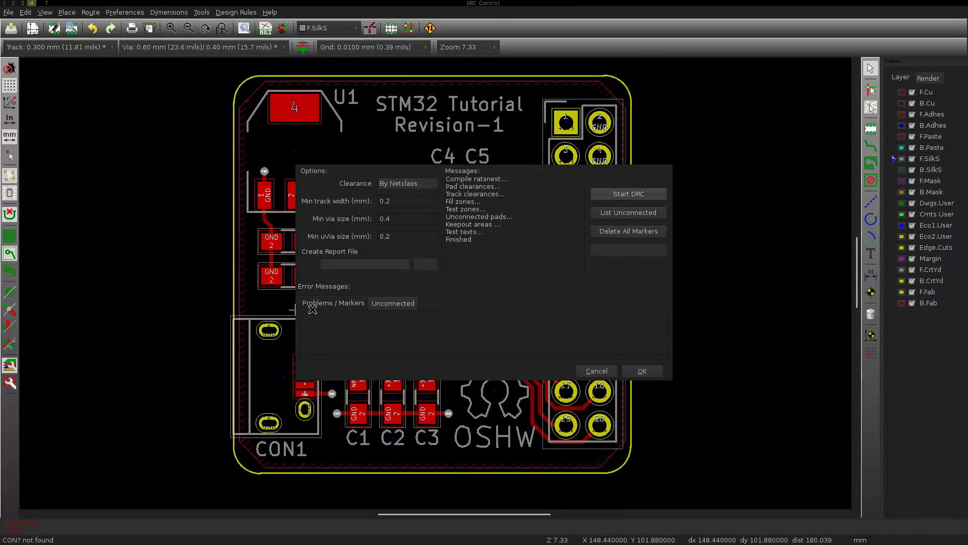
{"action": "left_click", "coordinate": [387, 304]}
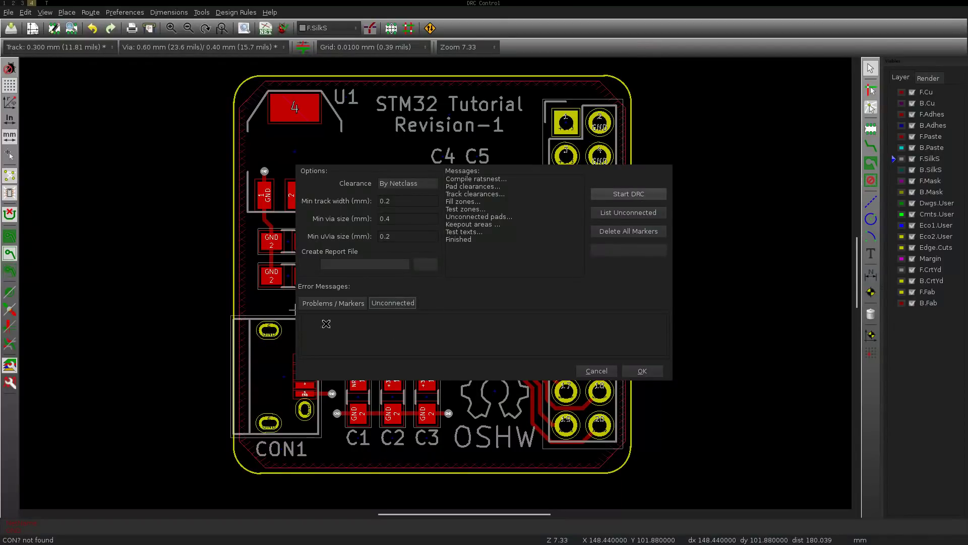
{"action": "left_click", "coordinate": [637, 371]}
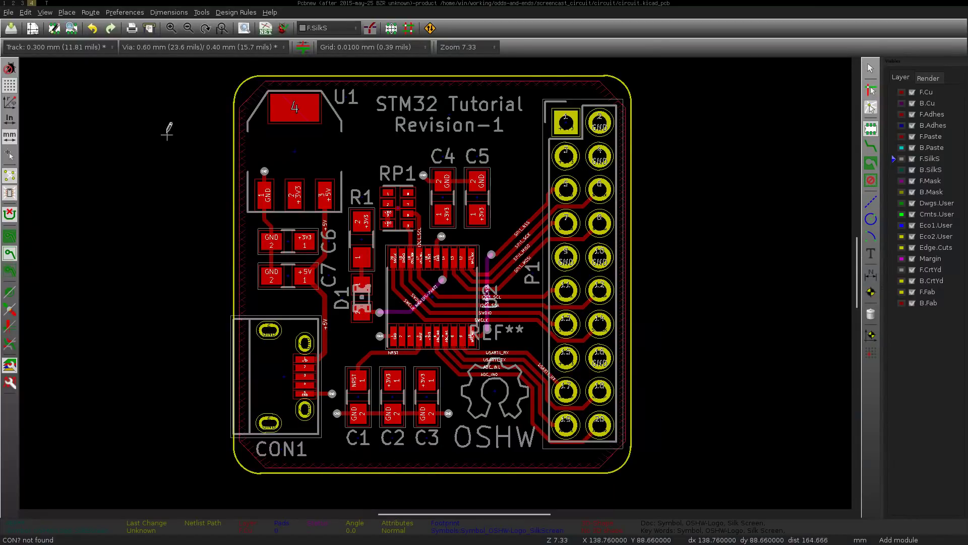
- Set up a board plot that also includes the Edge.Cuts, B.Mask and F.Mask layers
{"action": "left_click", "coordinate": [8, 13]}
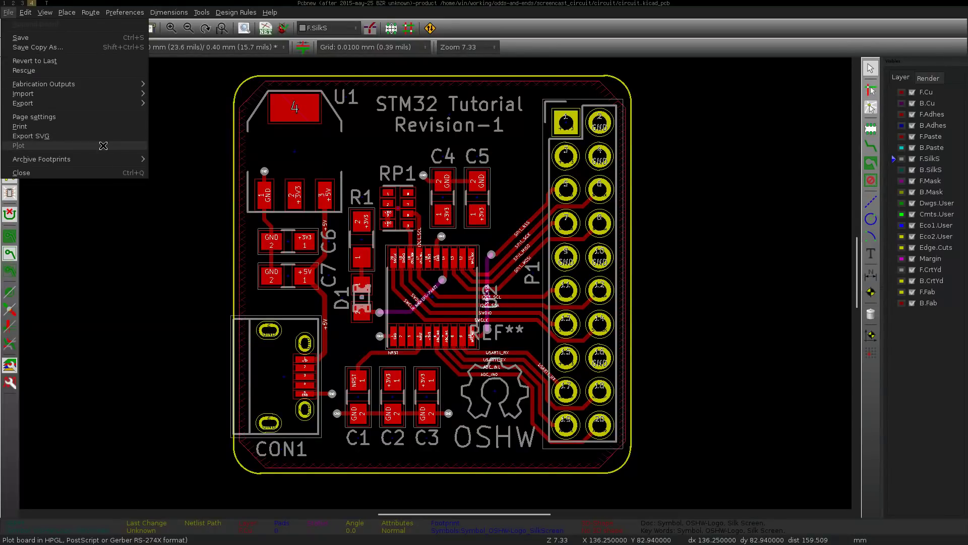
{"action": "left_click", "coordinate": [64, 145]}
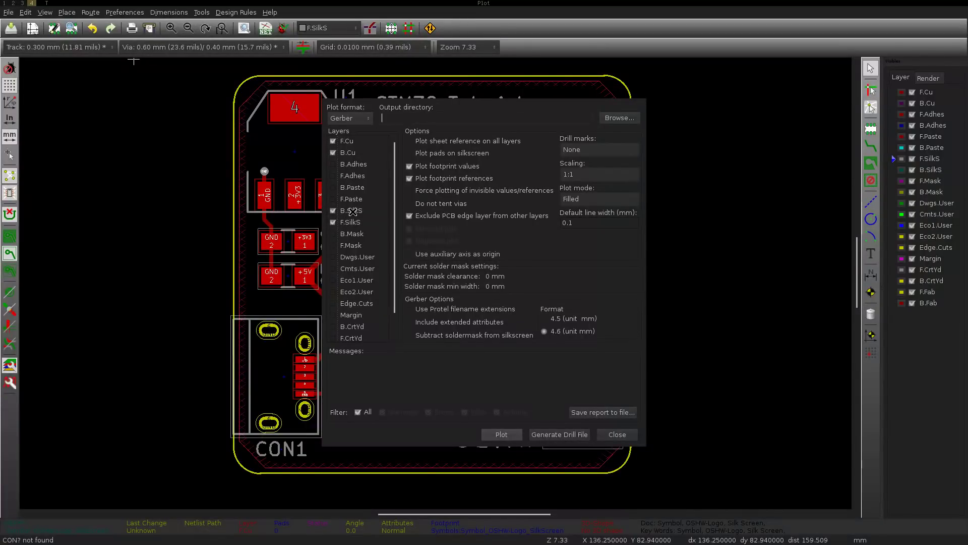
{"action": "left_click_drag", "start_coordinate": [395, 160], "coordinate": [391, 212]}
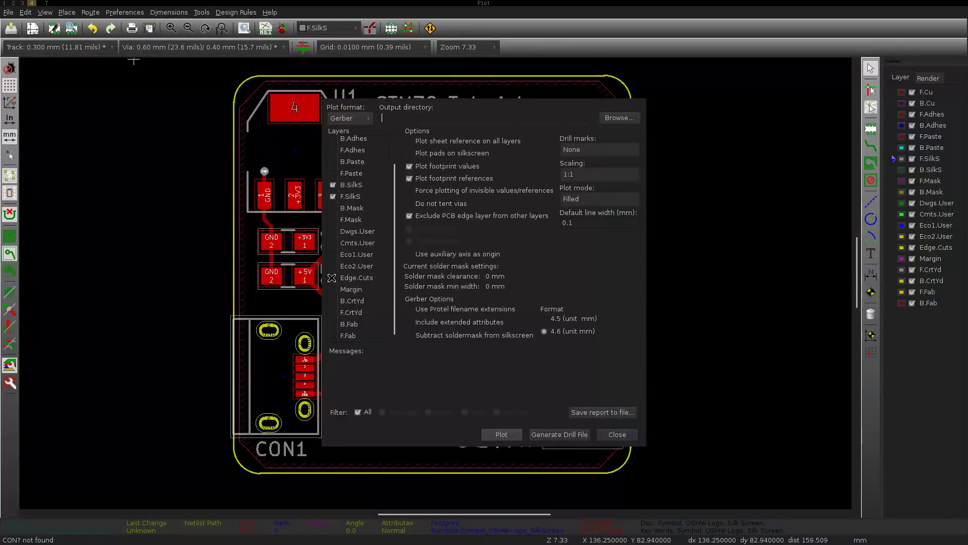
{"action": "left_click_drag", "start_coordinate": [392, 270], "coordinate": [395, 252]}
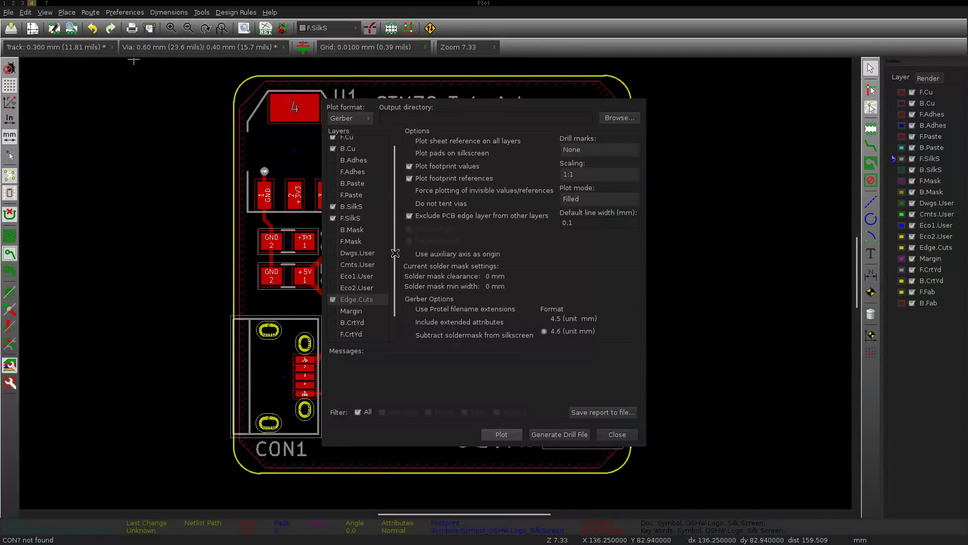
{"action": "left_click", "coordinate": [333, 230]}
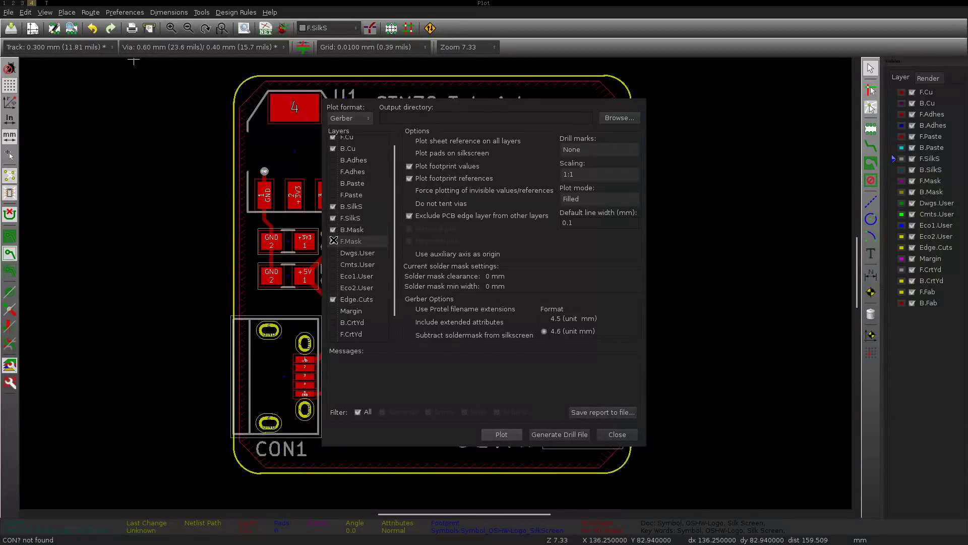
{"action": "left_click_drag", "start_coordinate": [393, 210], "coordinate": [395, 251]}
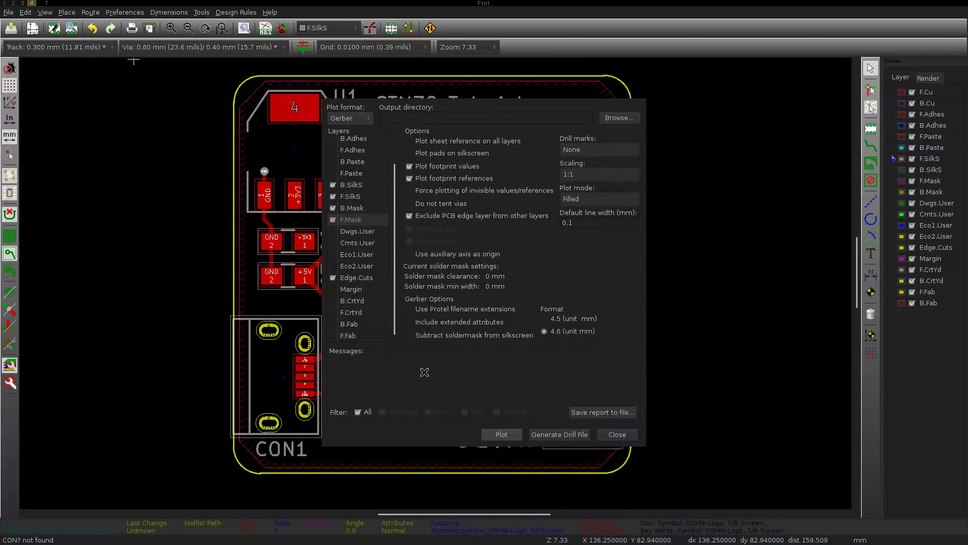
- Plot the selected layers with Gerber kept as the plot format
{"action": "left_click", "coordinate": [359, 118]}
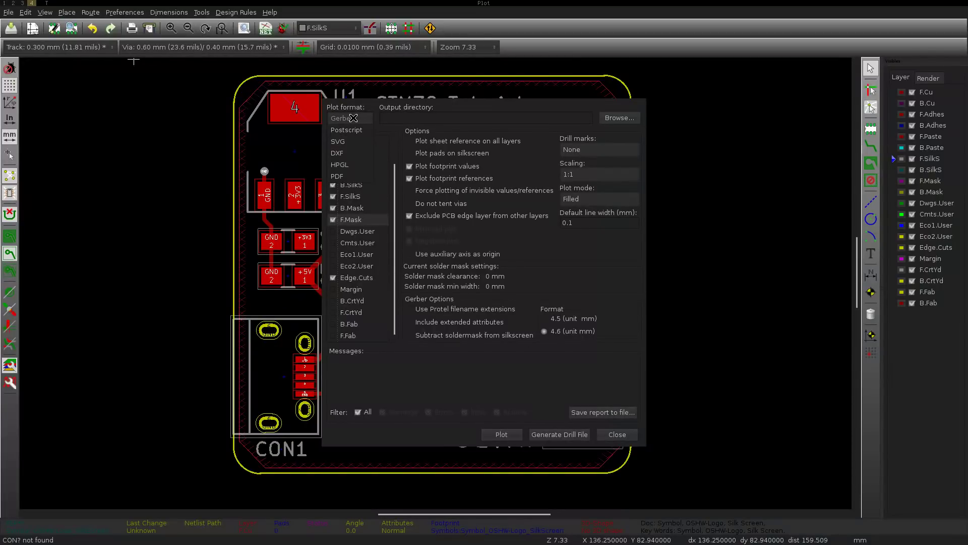
{"action": "left_click", "coordinate": [361, 118]}
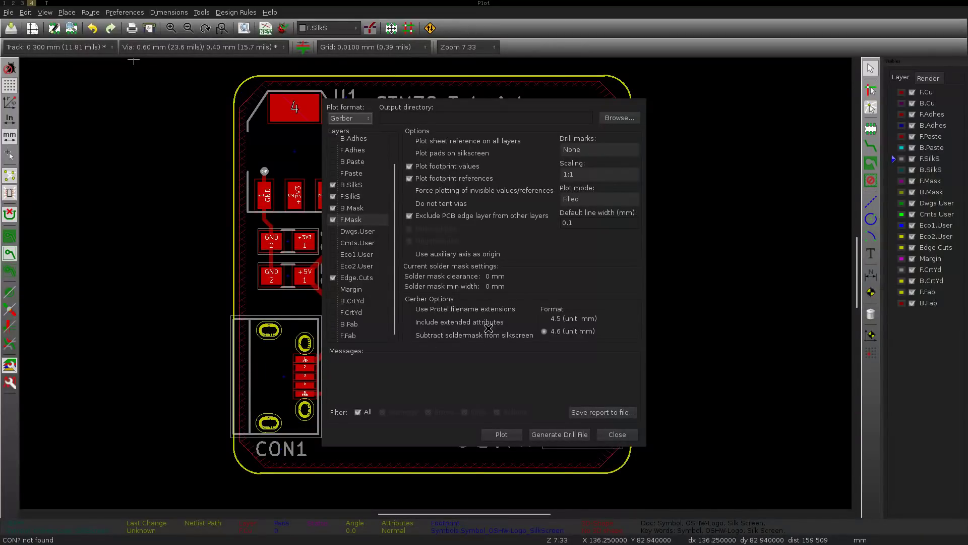
{"action": "left_click", "coordinate": [497, 435]}
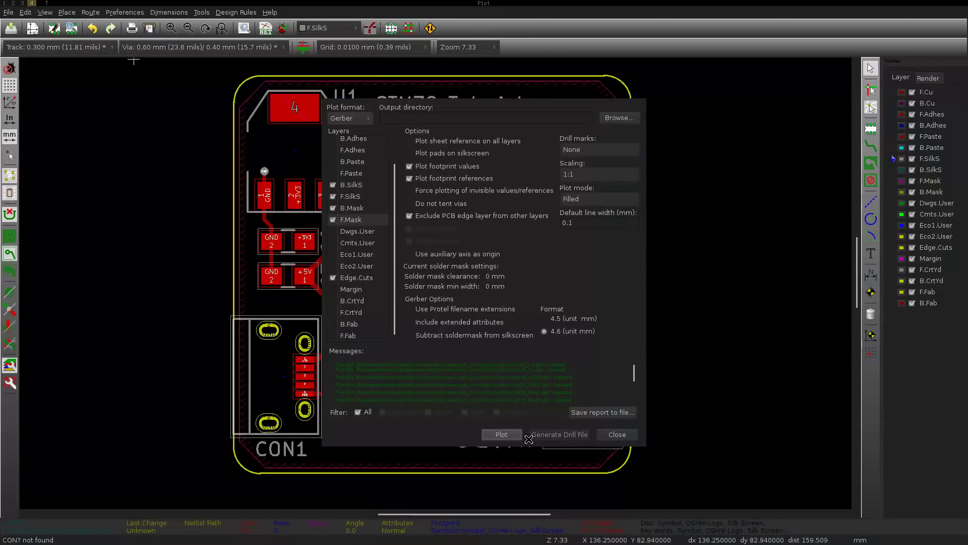
- Generate the drill file in inches with decimal zeros format and absolute origin, and close the plot dialogs
{"action": "left_click", "coordinate": [555, 435]}
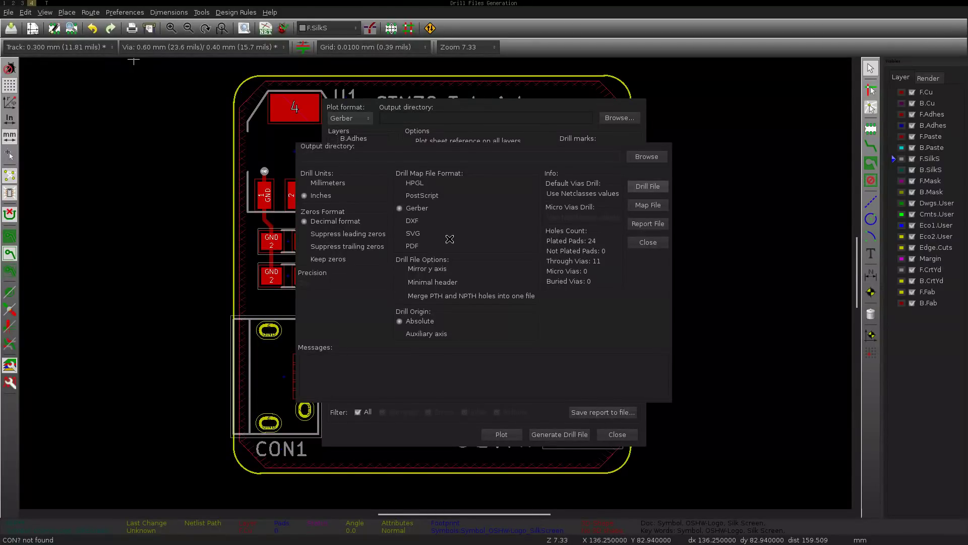
{"action": "left_click", "coordinate": [654, 186]}
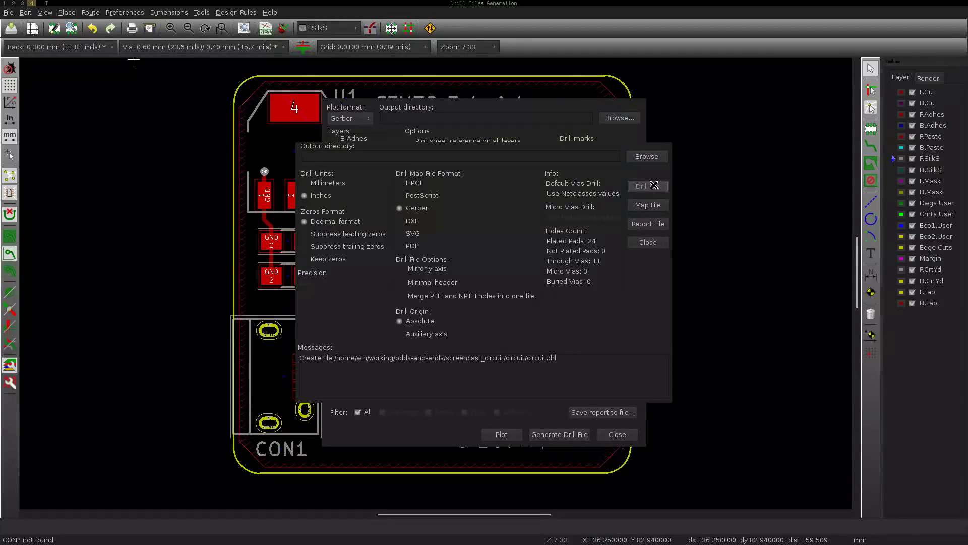
{"action": "left_click", "coordinate": [648, 243]}
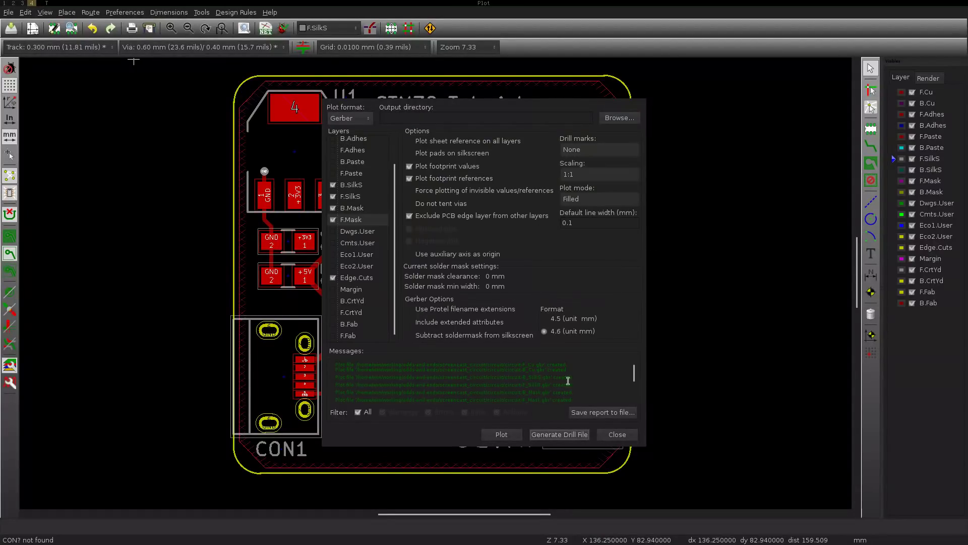
{"action": "left_click", "coordinate": [604, 434]}
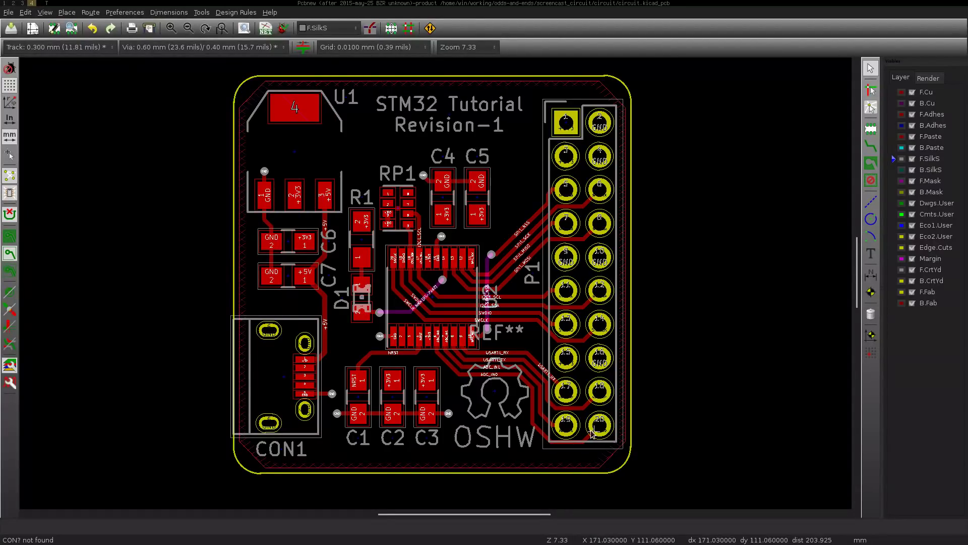
- Quit the board editor and launch the gerbv Gerber viewer
{"action": "key", "text": "ctrl+q"}
{"action": "key", "text": "alt+p"}
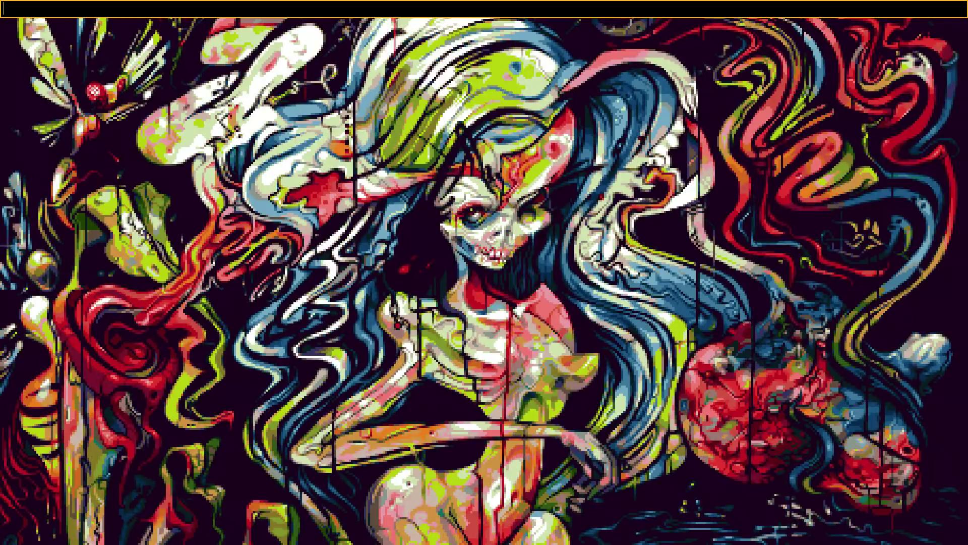
{"action": "type", "text": "gerbv"}
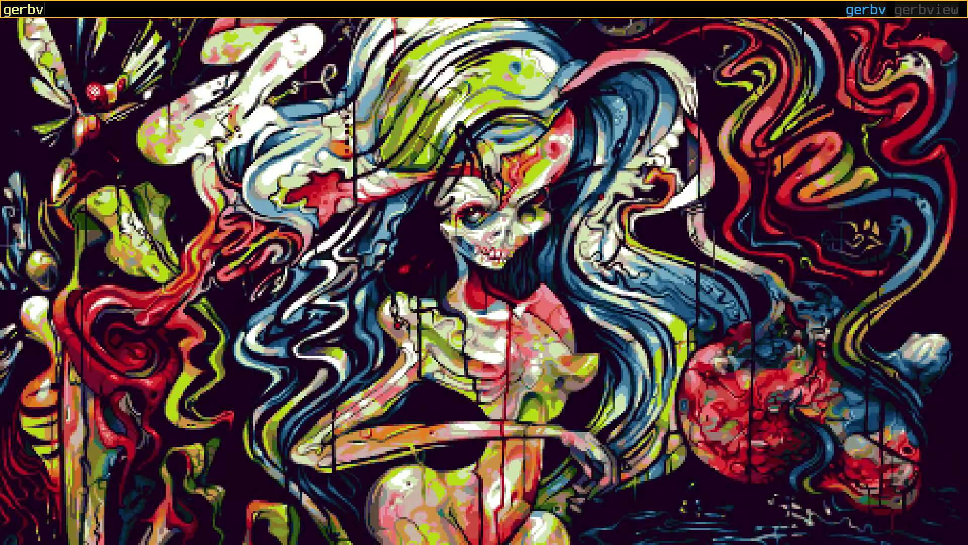
{"action": "key", "text": "Return"}
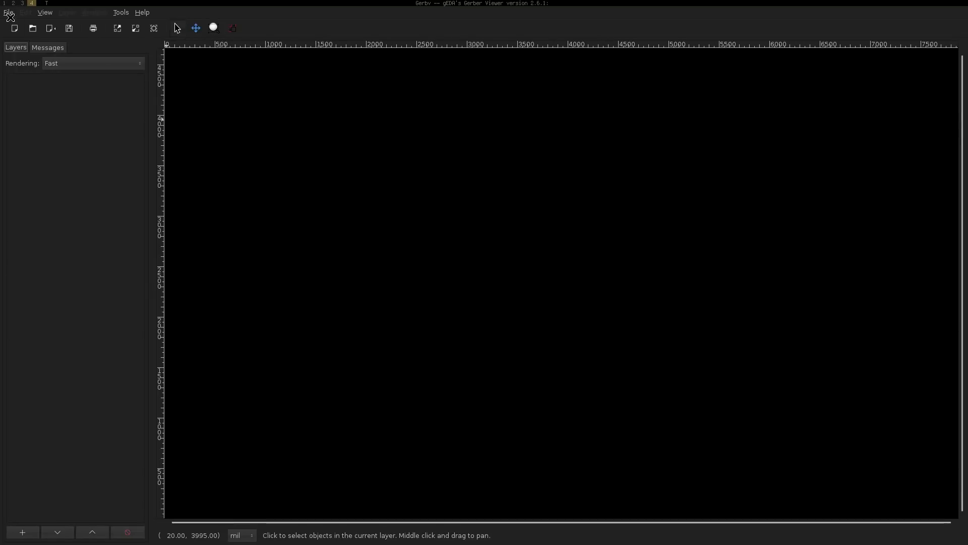
- Load circuit.drl and the copper, mask, silkscreen and Edge_Cuts .gbr files together from the screencast_circuit/circuit folder
{"action": "left_click", "coordinate": [8, 12]}
{"action": "left_click", "coordinate": [77, 76]}
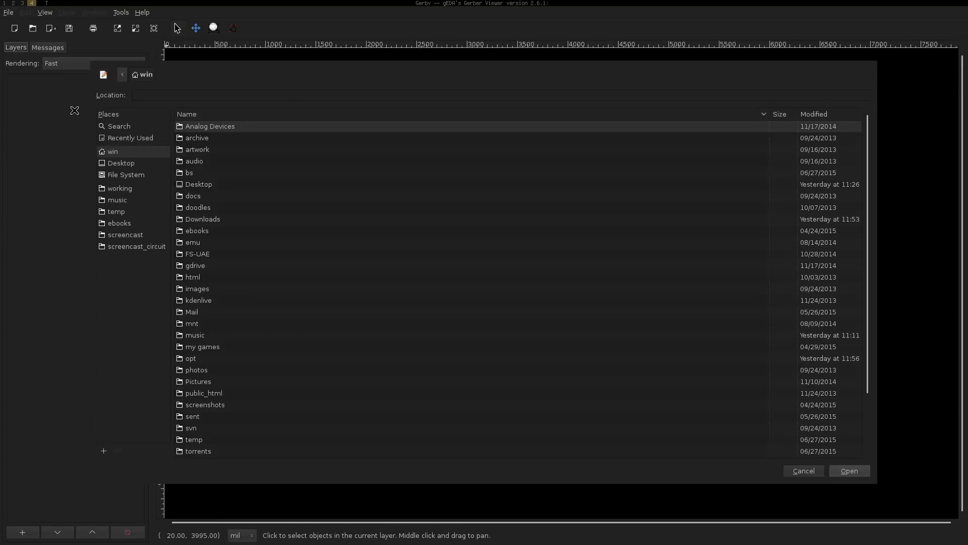
{"action": "left_click", "coordinate": [136, 246]}
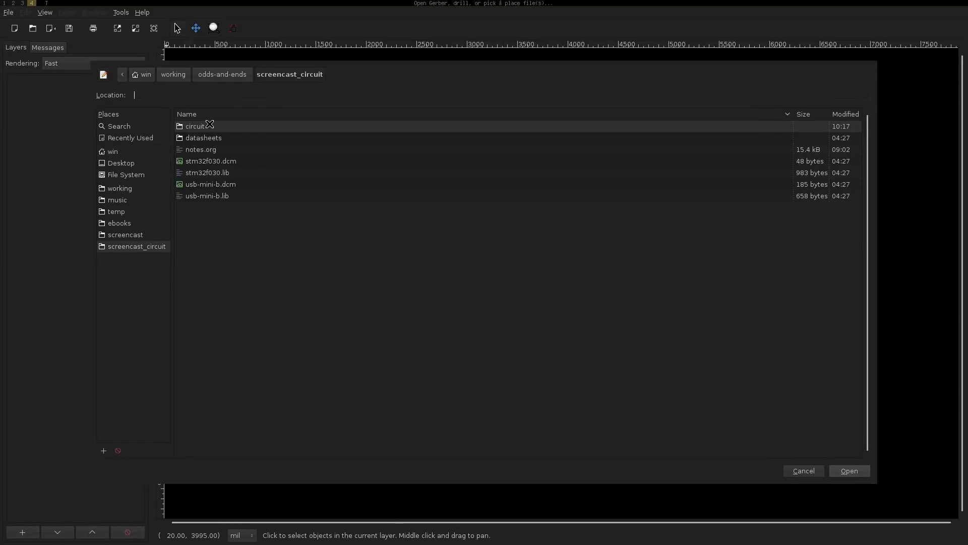
{"action": "double_click", "coordinate": [209, 127]}
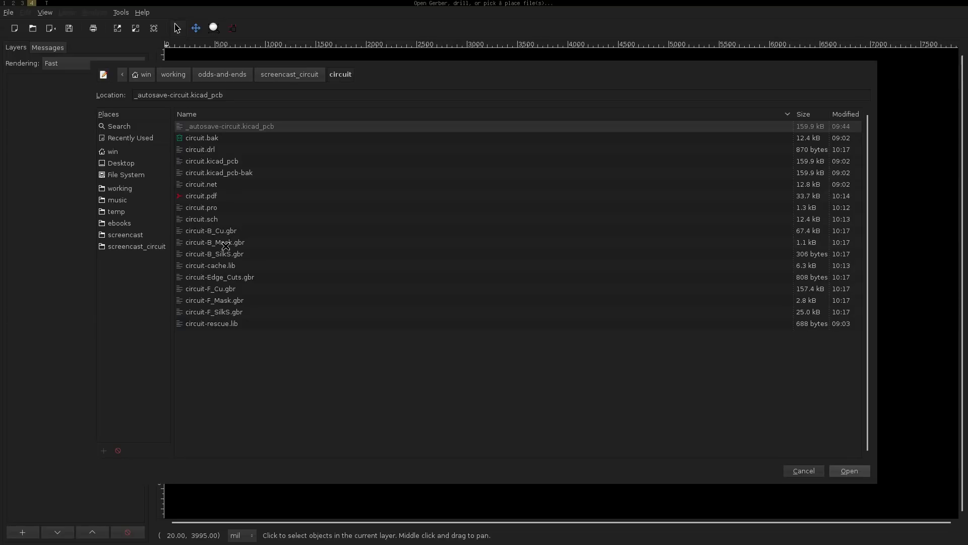
{"action": "left_click", "coordinate": [224, 231]}
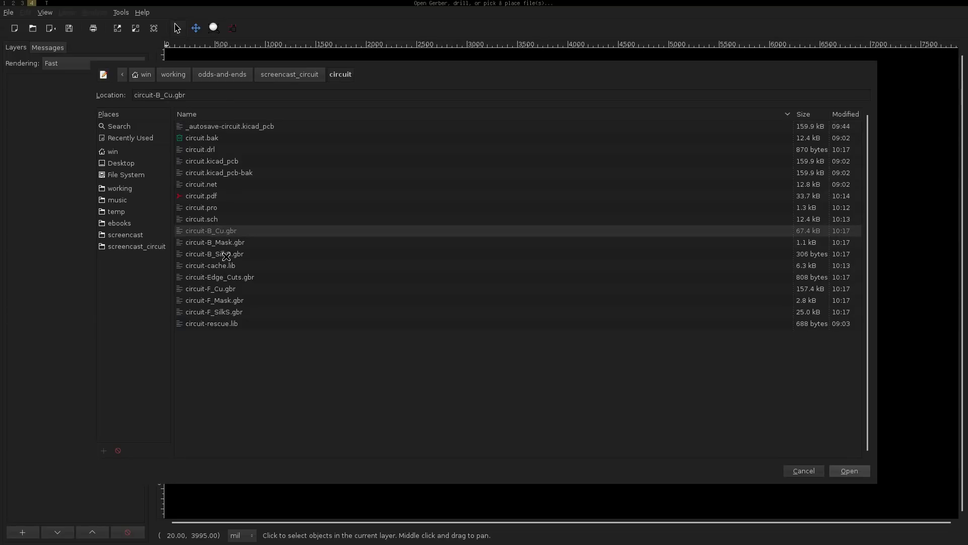
{"action": "left_click", "coordinate": [229, 253], "text": "shift"}
{"action": "left_click", "coordinate": [226, 277], "text": "ctrl"}
{"action": "left_click", "coordinate": [211, 289], "text": "ctrl"}
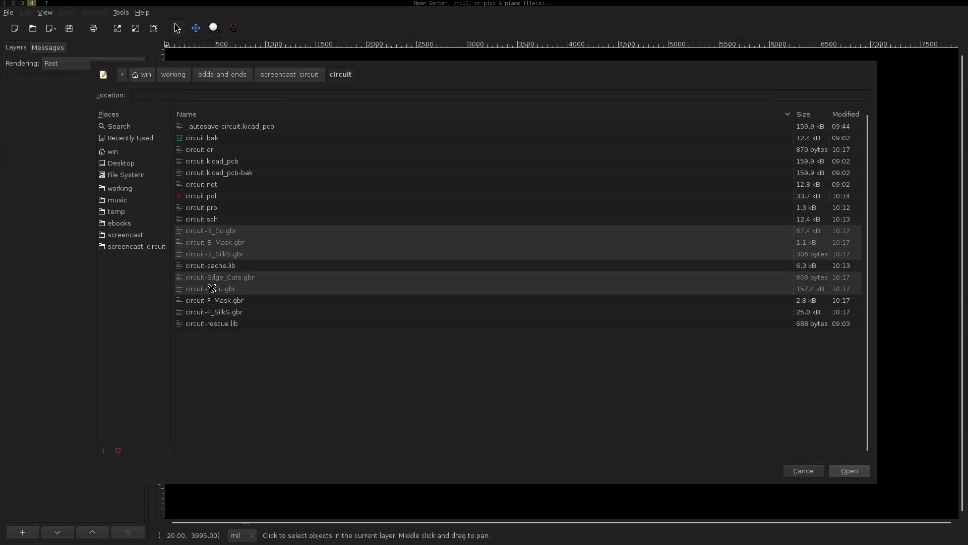
{"action": "left_click", "coordinate": [213, 301], "text": "ctrl"}
{"action": "left_click", "coordinate": [213, 312], "text": "ctrl"}
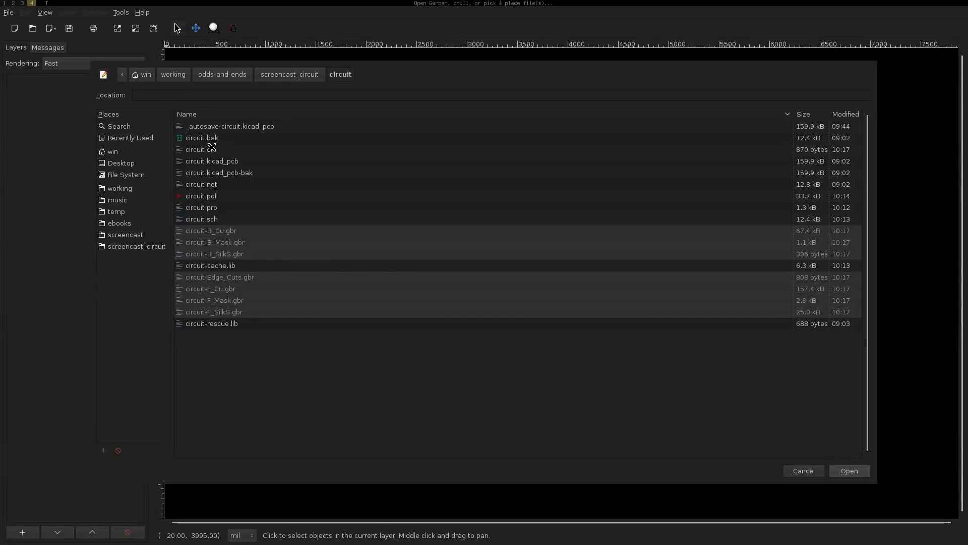
{"action": "left_click", "coordinate": [208, 150], "text": "ctrl"}
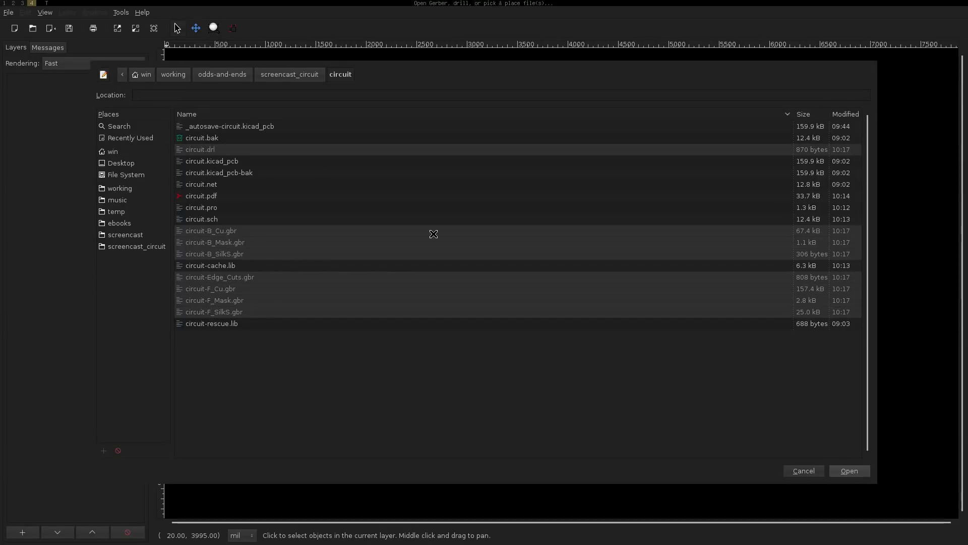
{"action": "left_click", "coordinate": [849, 470]}
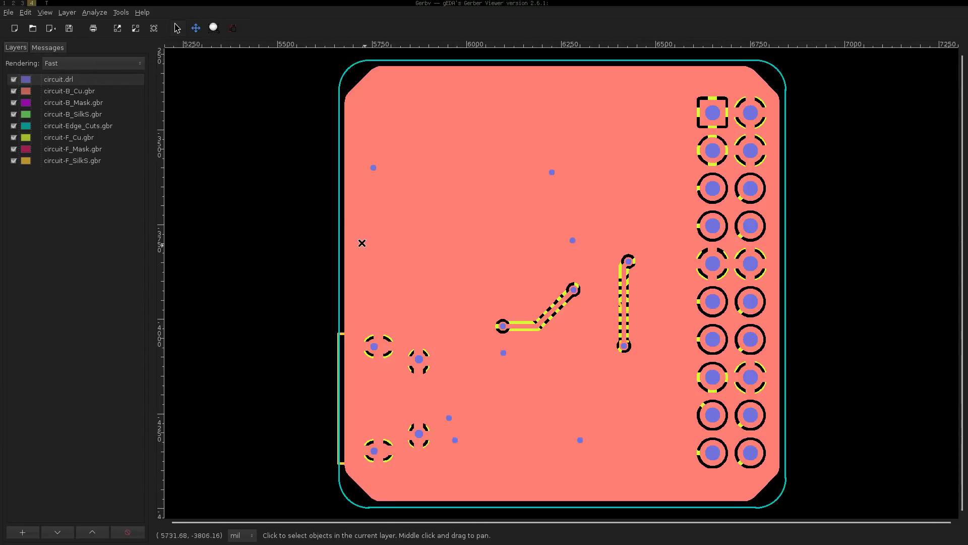
- Set rendering to High quality and reorder the layers below circuit.drl as Edge_Cuts, F_Mask, F_SilkS, F_Cu, with the back layers beneath
{"action": "left_click", "coordinate": [89, 68]}
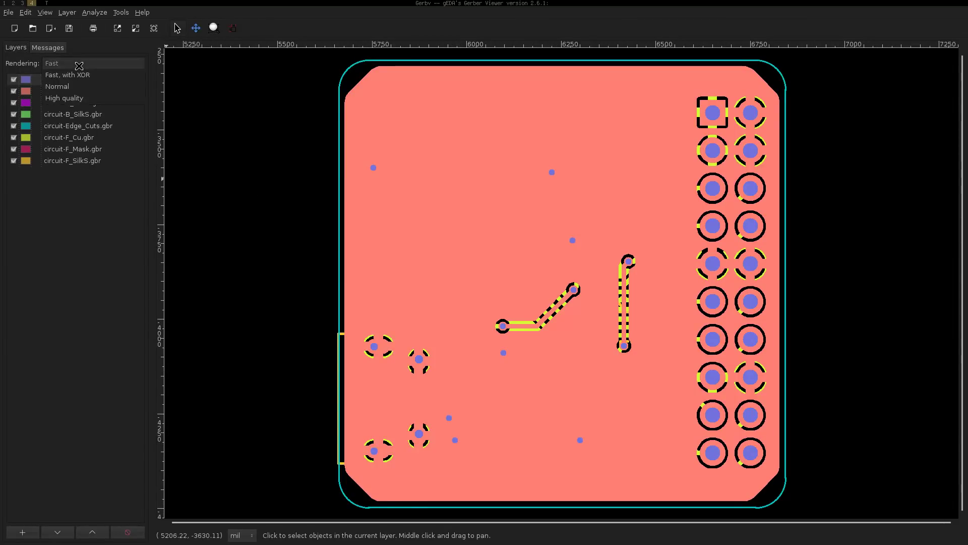
{"action": "left_click", "coordinate": [134, 97]}
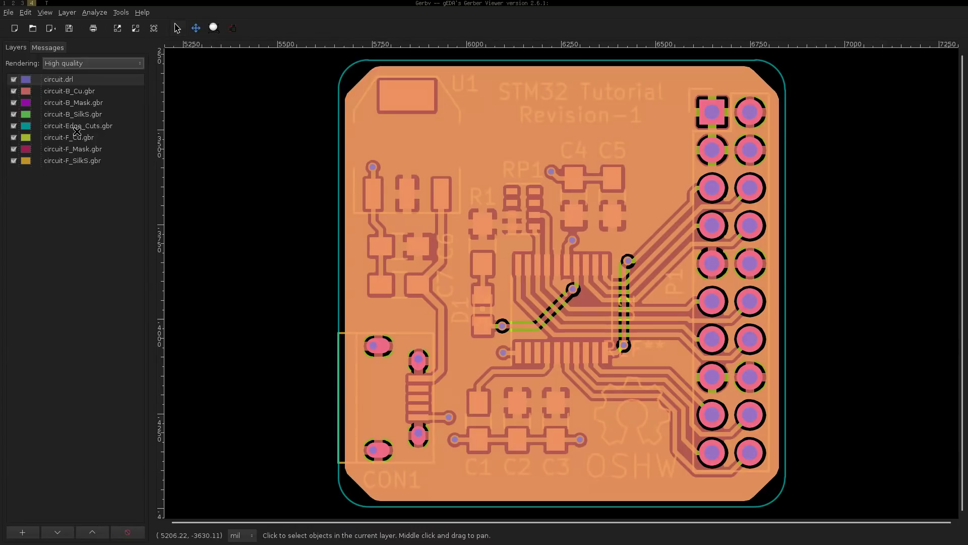
{"action": "left_click_drag", "start_coordinate": [77, 131], "coordinate": [83, 87]}
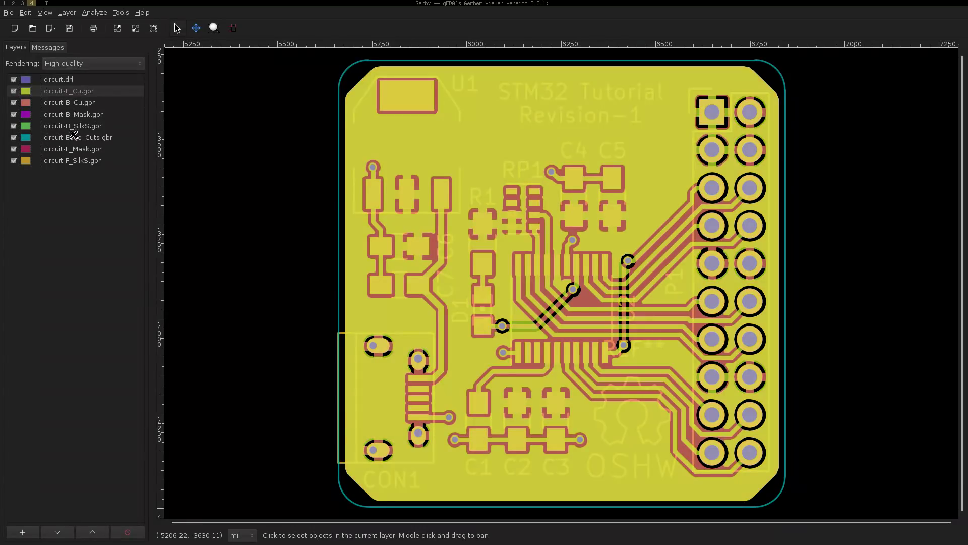
{"action": "left_click_drag", "start_coordinate": [88, 148], "coordinate": [87, 88]}
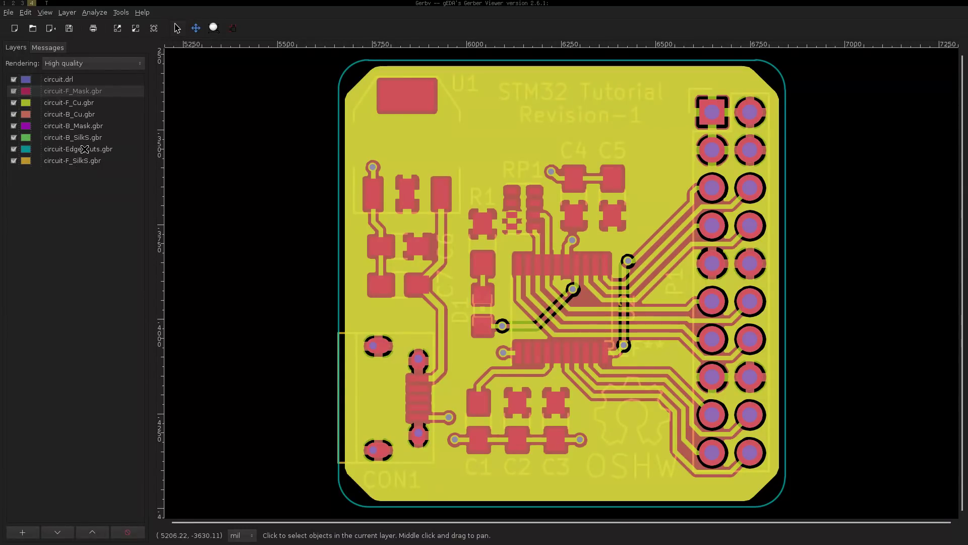
{"action": "left_click_drag", "start_coordinate": [84, 148], "coordinate": [87, 87]}
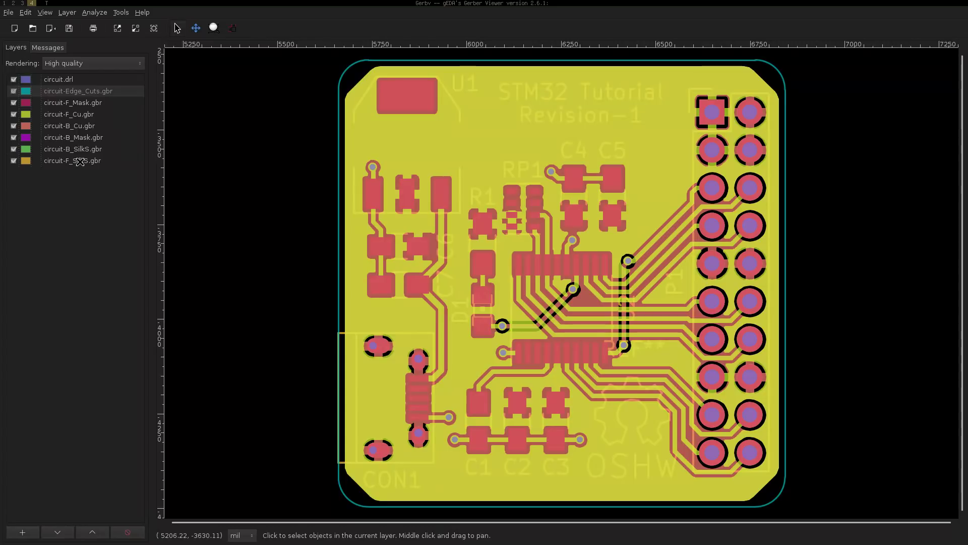
{"action": "left_click_drag", "start_coordinate": [77, 162], "coordinate": [88, 111]}
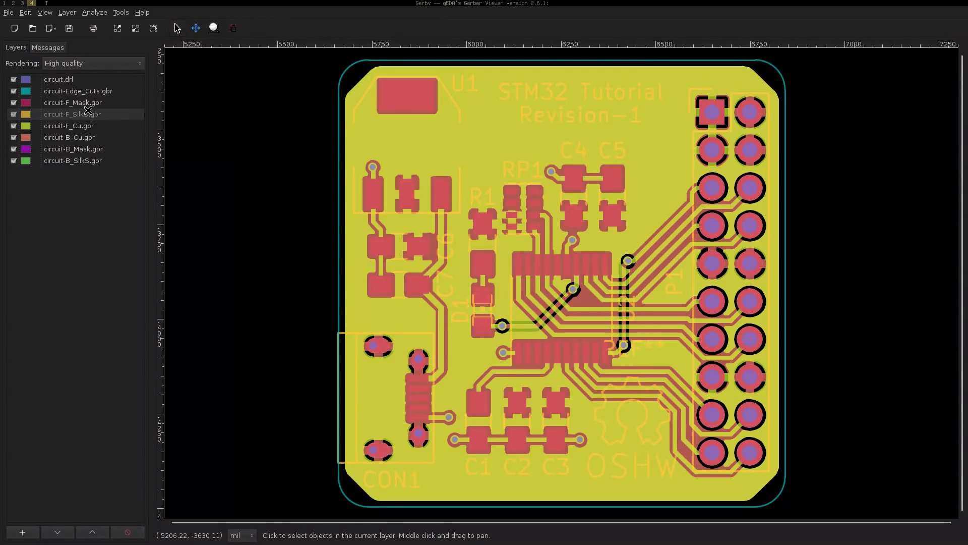
- Toggle the F_SilkS layer's visibility and hide the F_Cu and B_Cu layers to examine the mask, silkscreen and drill layers
{"action": "left_click", "coordinate": [13, 115]}
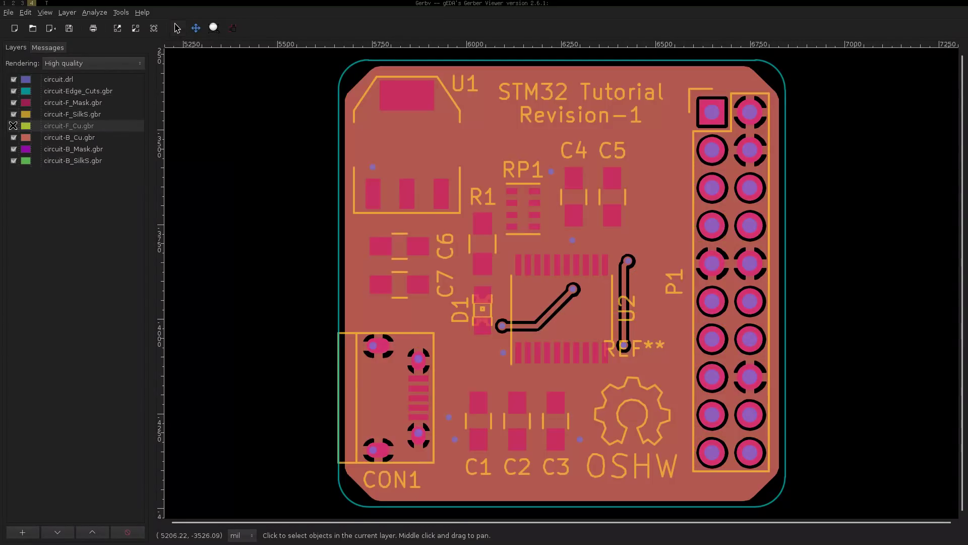
{"action": "left_click", "coordinate": [14, 115]}
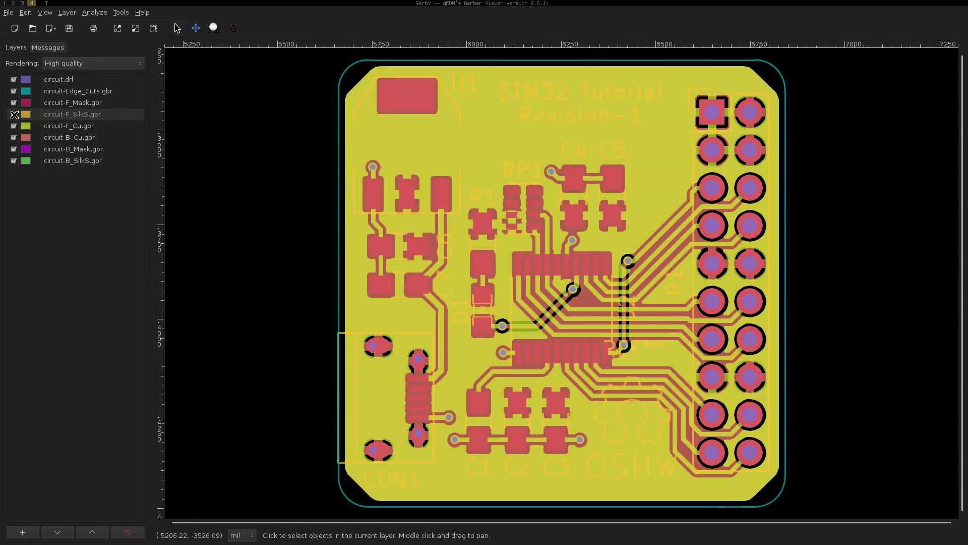
{"action": "left_click", "coordinate": [14, 126]}
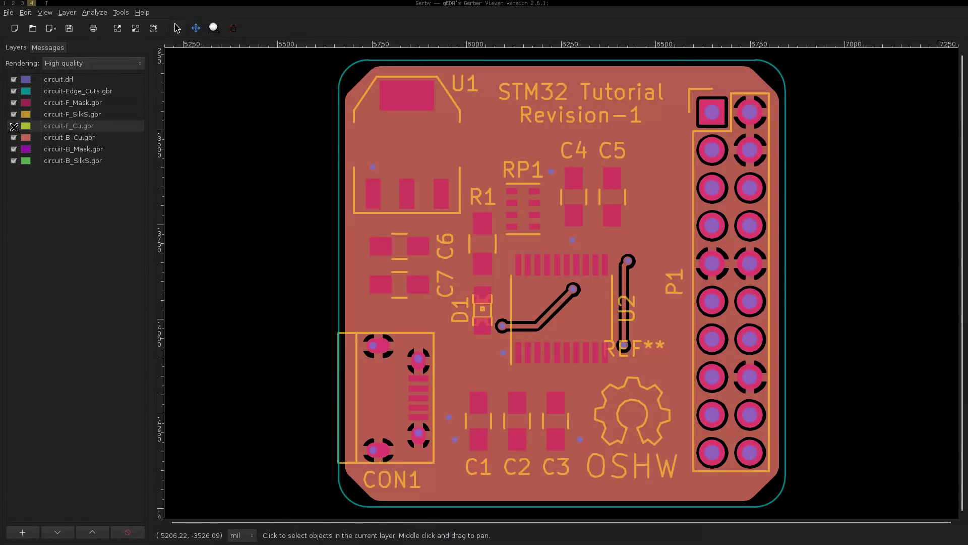
{"action": "left_click", "coordinate": [11, 138]}
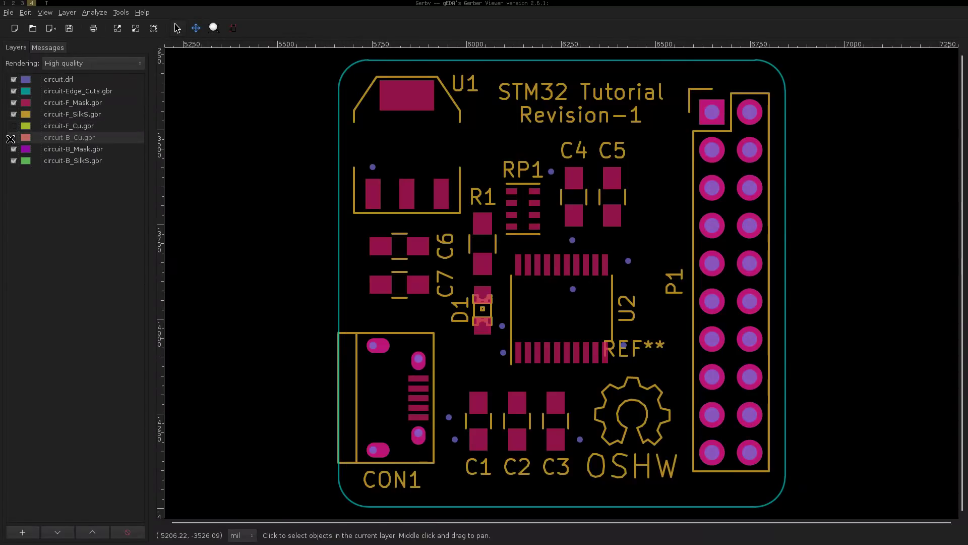
{"action": "left_click", "coordinate": [12, 149]}
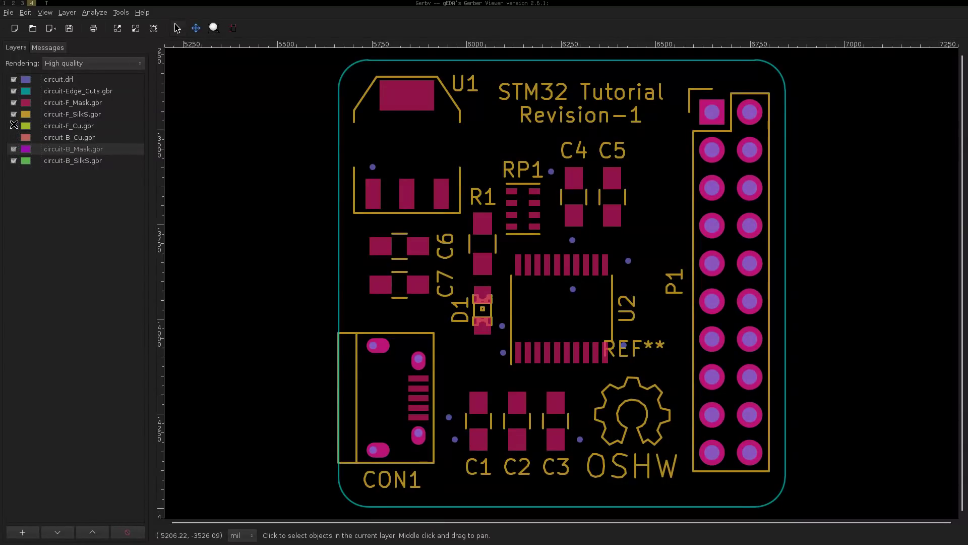
- Show the B_Cu layer again and switch F_Cu on and off to compare the two copper layers
{"action": "left_click", "coordinate": [13, 125]}
{"action": "left_click", "coordinate": [14, 137]}
{"action": "left_click", "coordinate": [13, 126]}
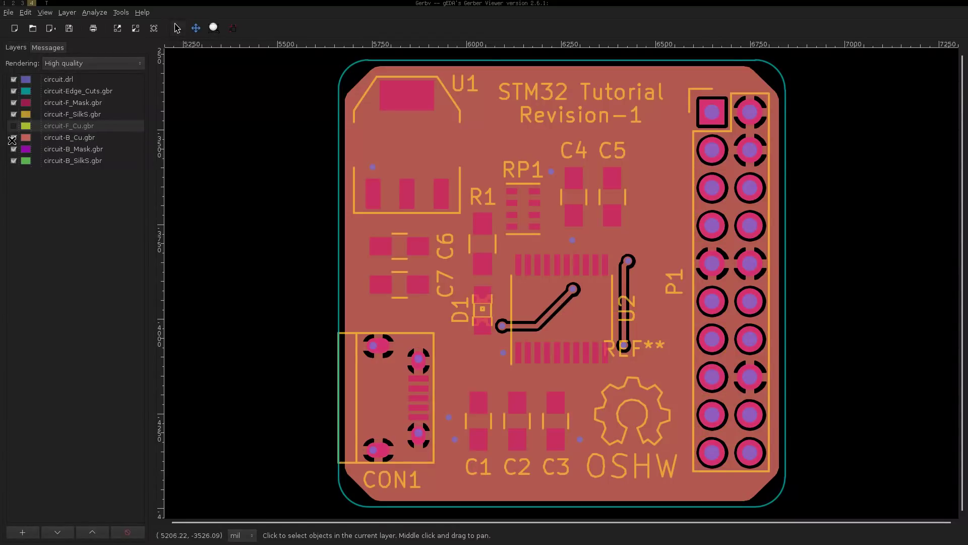
- Hide the B_Cu, F_Mask and F_SilkS layers and toggle B_Mask to examine the back mask against the drill holes and outline
{"action": "left_click", "coordinate": [13, 137]}
{"action": "left_click", "coordinate": [14, 102]}
{"action": "left_click", "coordinate": [13, 114]}
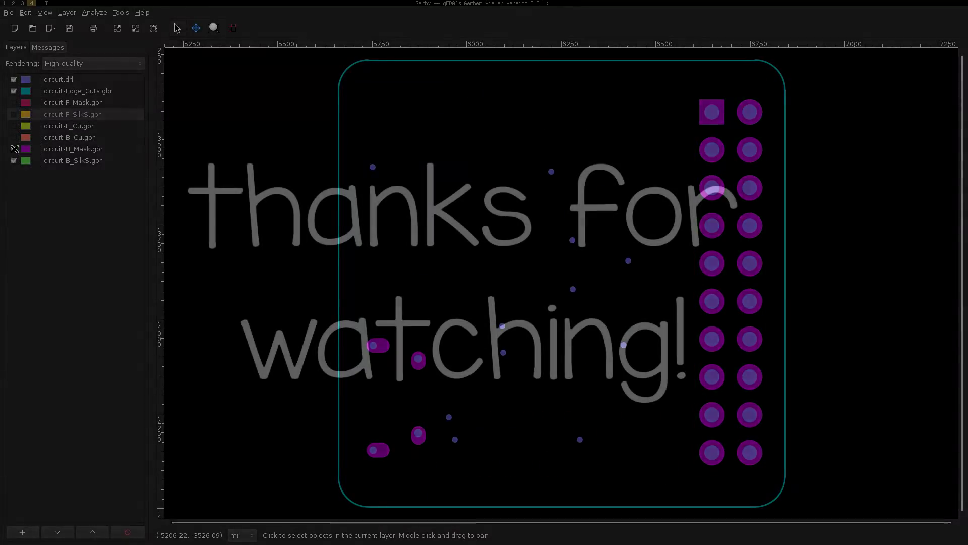
{"action": "left_click", "coordinate": [15, 148]}
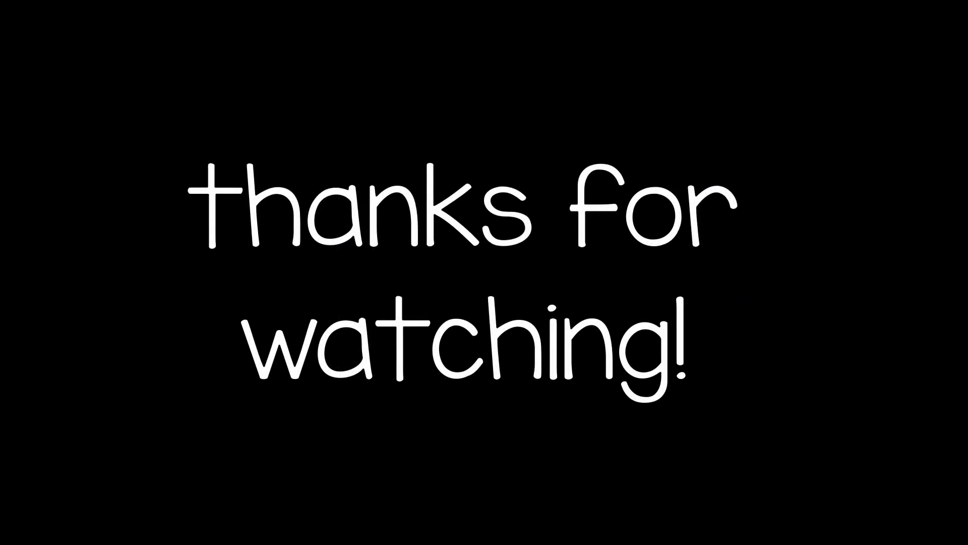